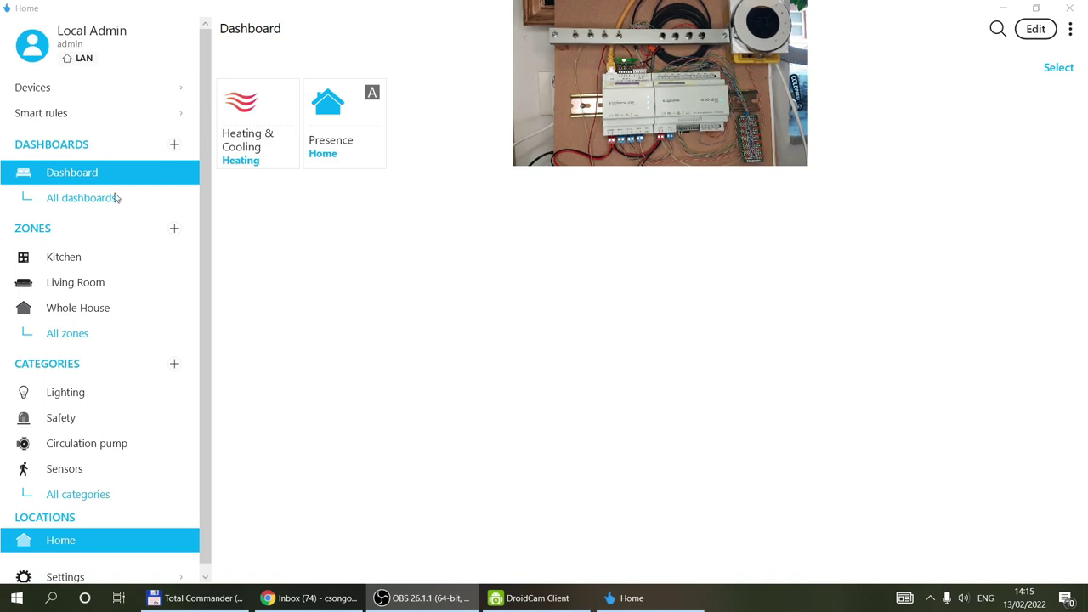
# Open the Circulation Pump's schedule rule from the device list and review its start, end and period action settings
pyautogui.click(73, 91)
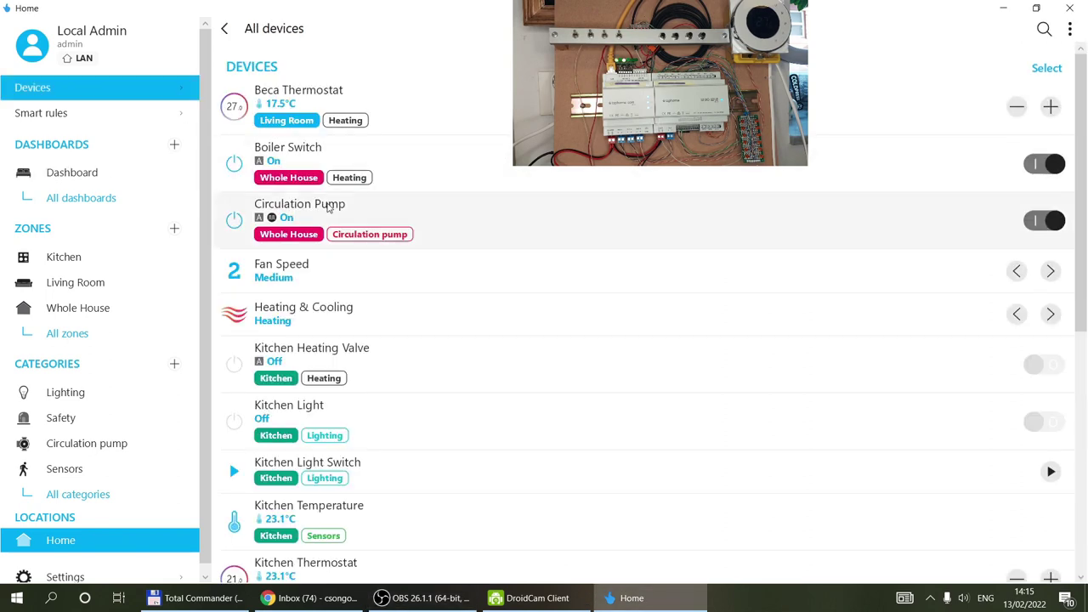
pyautogui.click(405, 206)
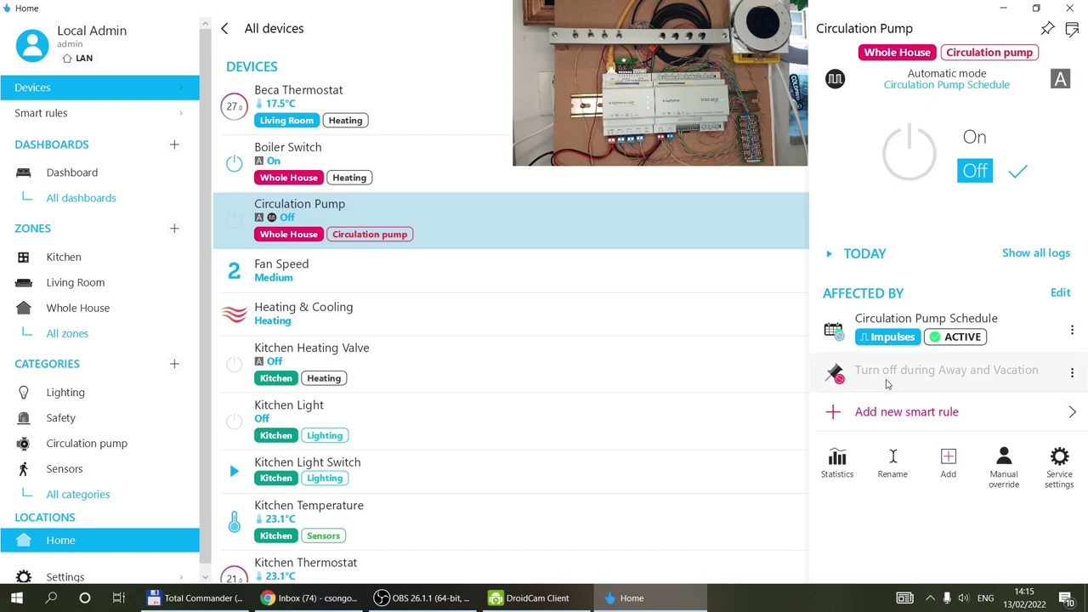
pyautogui.click(917, 322)
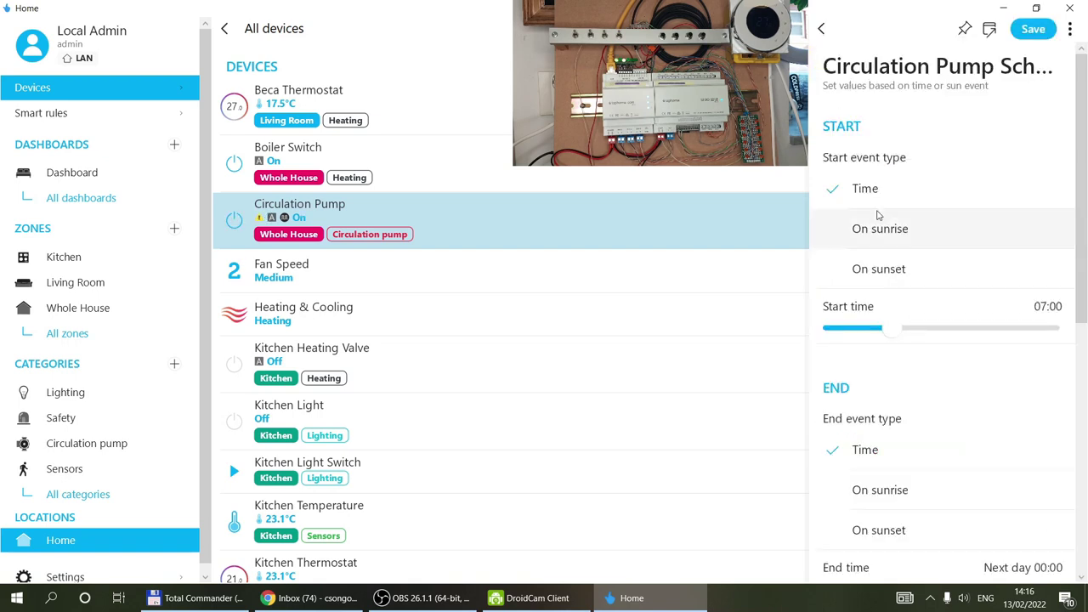
pyautogui.scroll(-3, 984, 354)
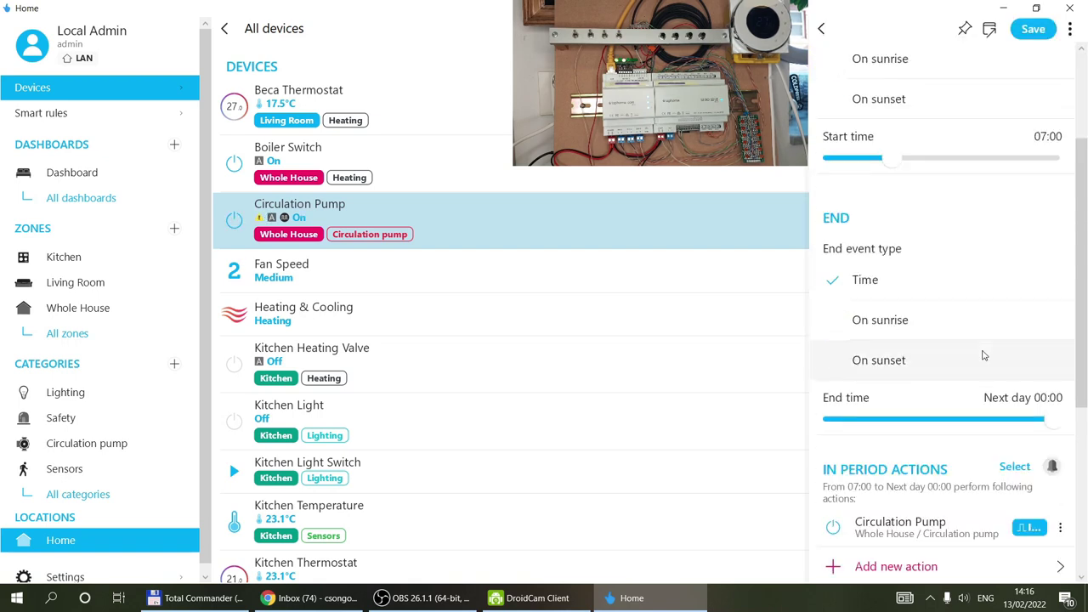
pyautogui.scroll(-2, 1003, 396)
pyautogui.scroll(-3, 1003, 396)
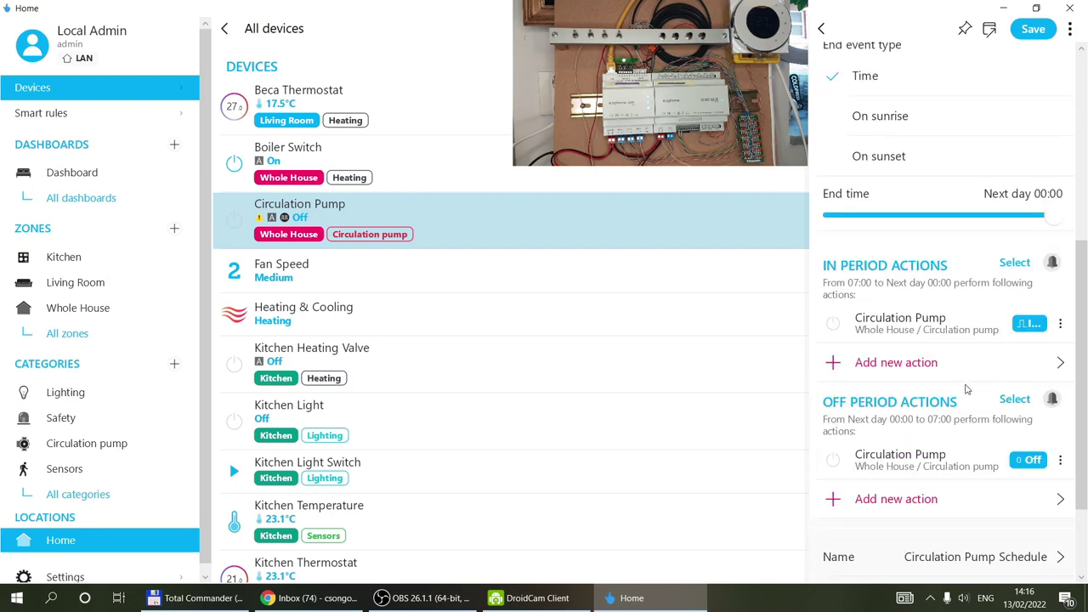
# Examine the impulse settings of the schedule's in-period Circulation Pump action, including delay, on/off durations and number of cycles
pyautogui.click(902, 329)
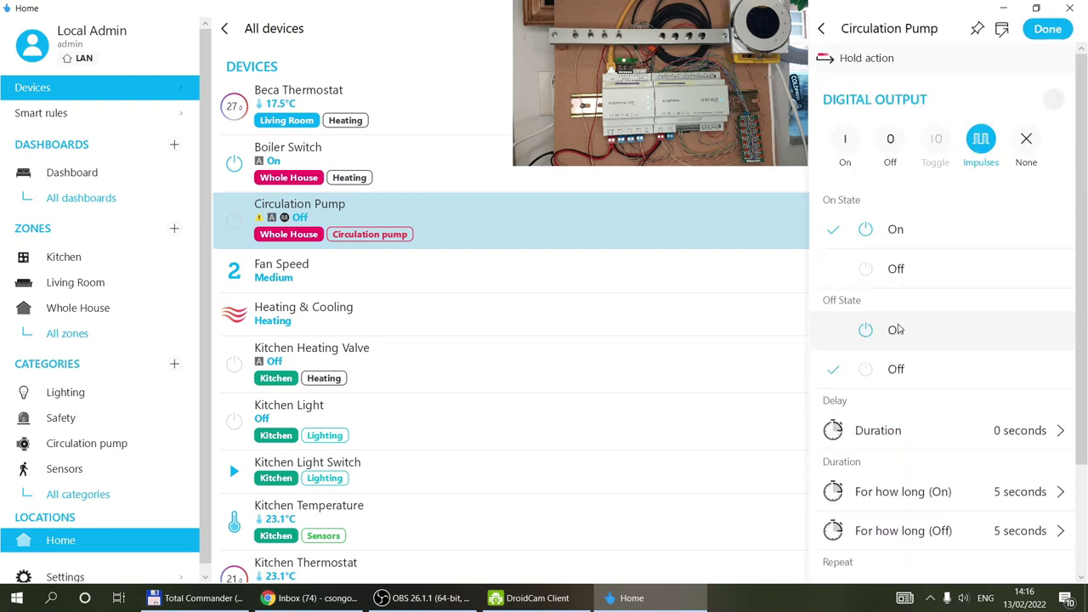
pyautogui.scroll(-2, 986, 191)
pyautogui.scroll(2, 954, 126)
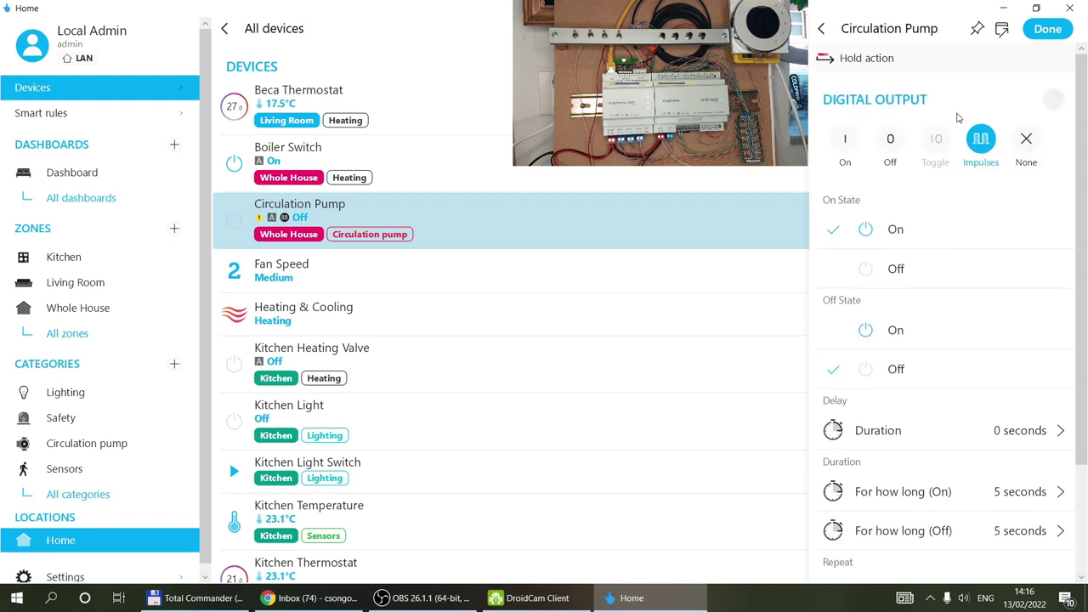
pyautogui.scroll(-2, 986, 418)
pyautogui.scroll(2, 951, 262)
pyautogui.scroll(-2, 924, 406)
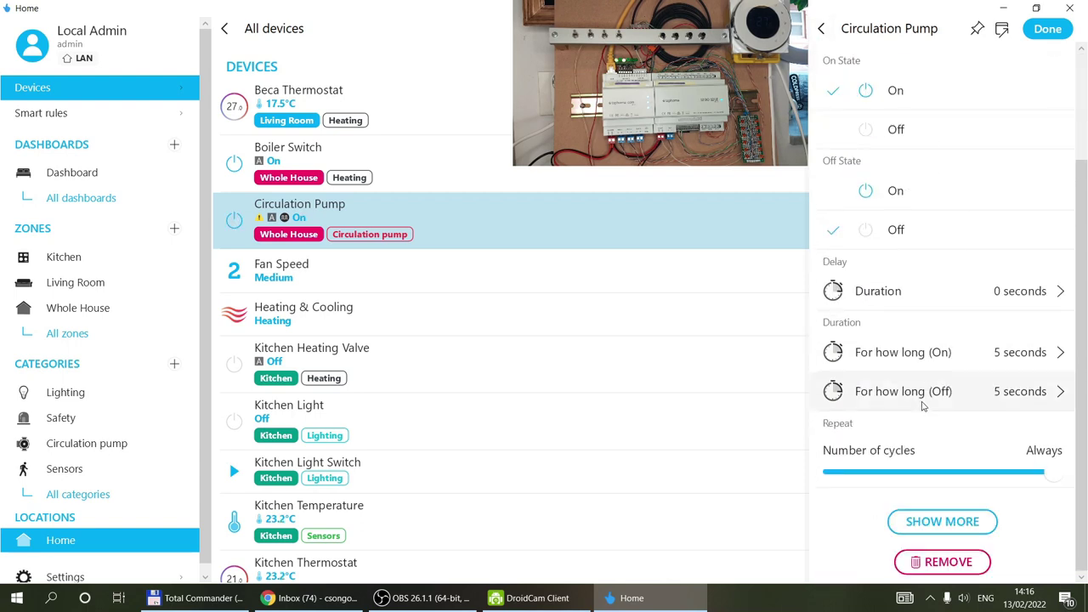
pyautogui.click(818, 29)
# Check which Presence states the Circulation Pump Schedule's limiting condition allows, and return to the pump's details
pyautogui.scroll(-5, 893, 311)
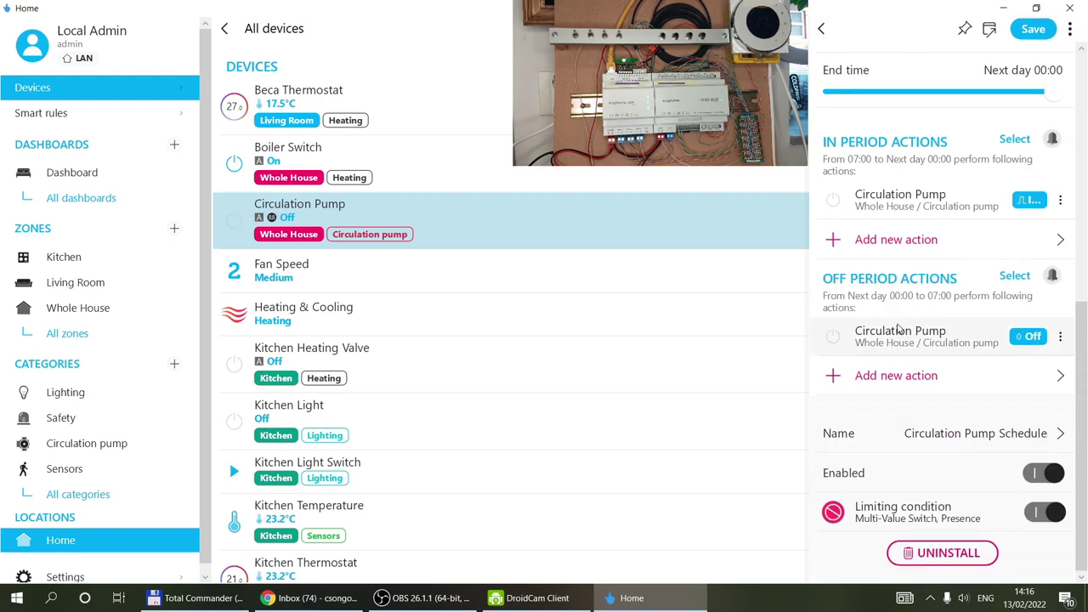
pyautogui.click(897, 515)
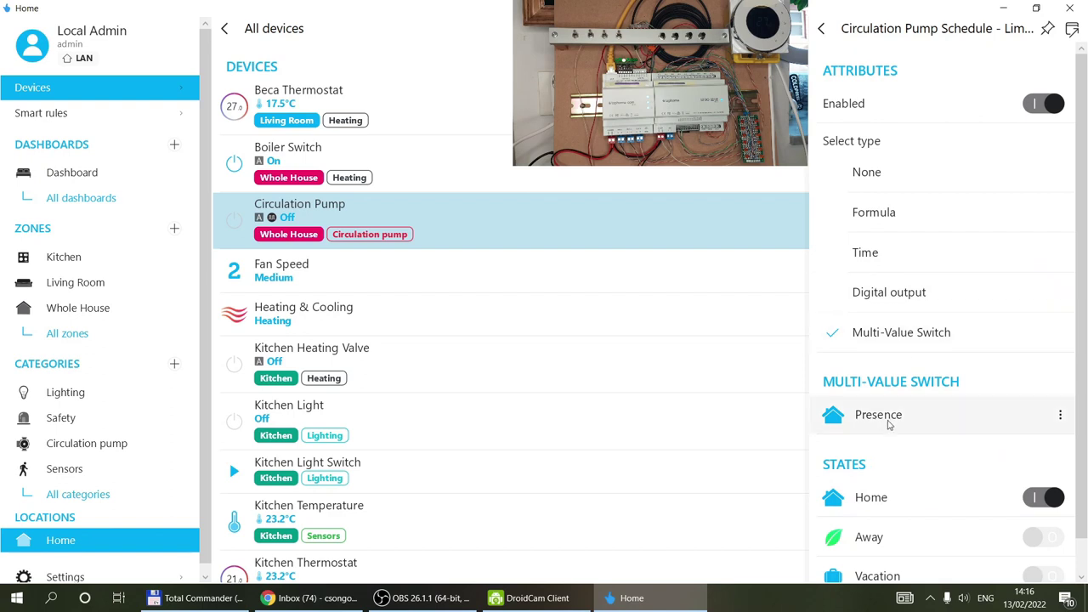
pyautogui.scroll(-1, 905, 415)
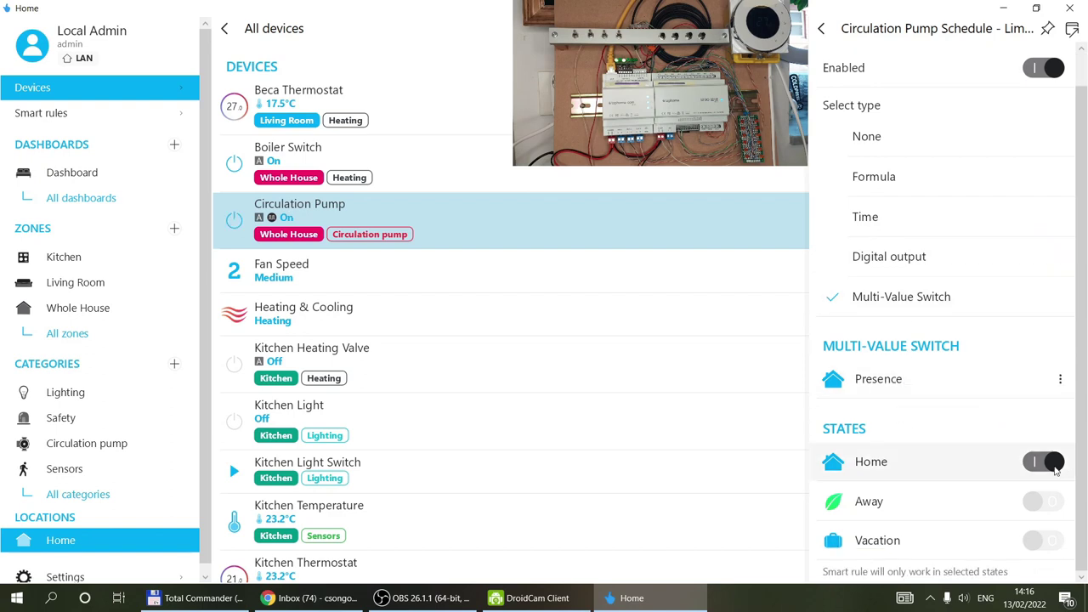
pyautogui.click(824, 29)
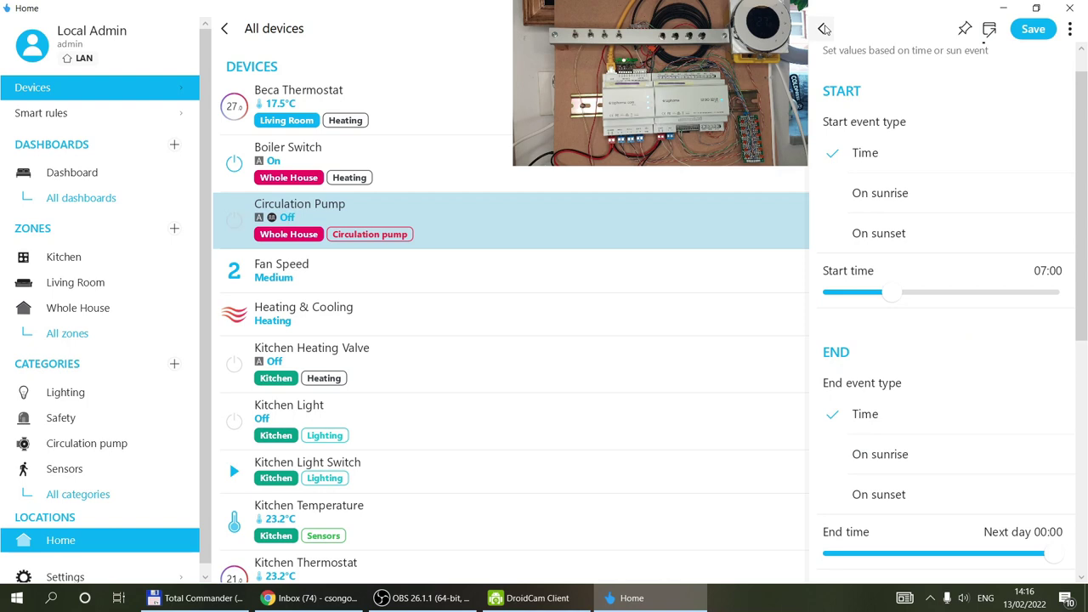
pyautogui.click(824, 29)
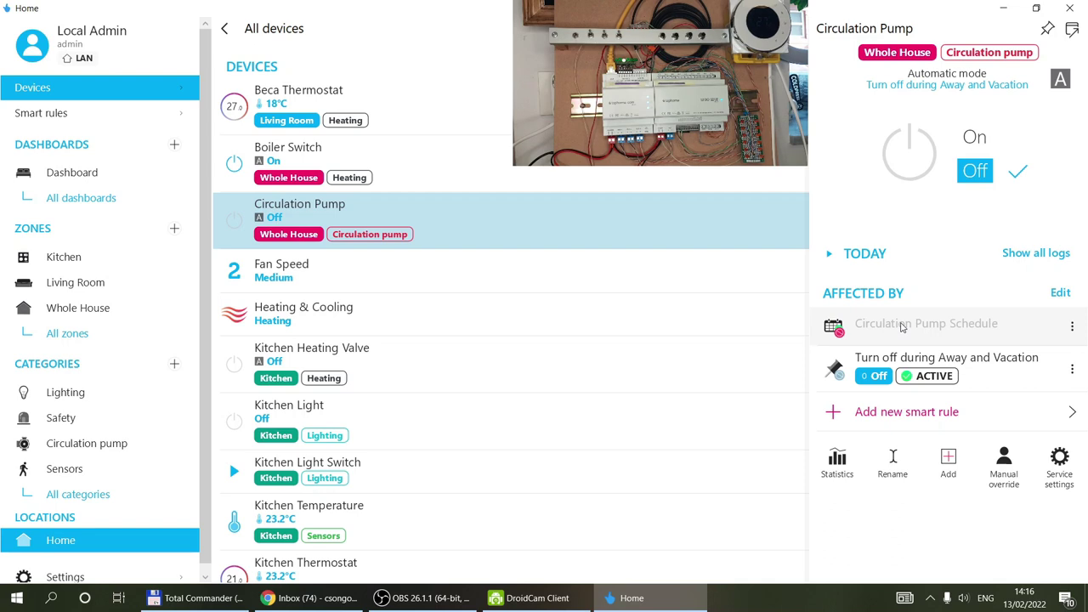
# Inspect the "Turn off during Away and Vacation" rule and its limiting condition's Presence states, and return to the pump's details
pyautogui.click(983, 361)
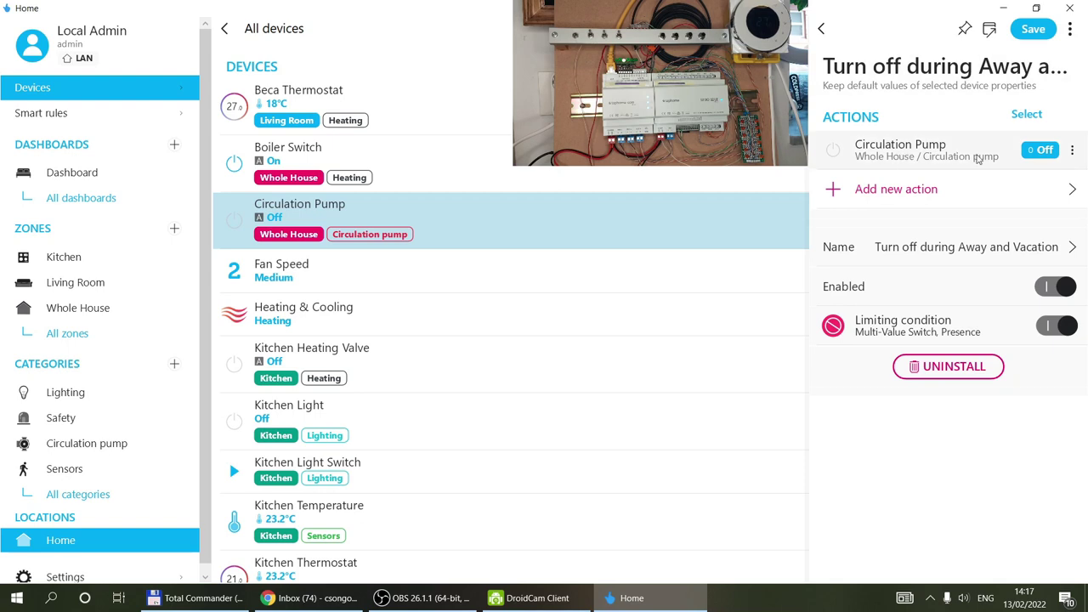
pyautogui.click(884, 327)
pyautogui.scroll(-1, 879, 328)
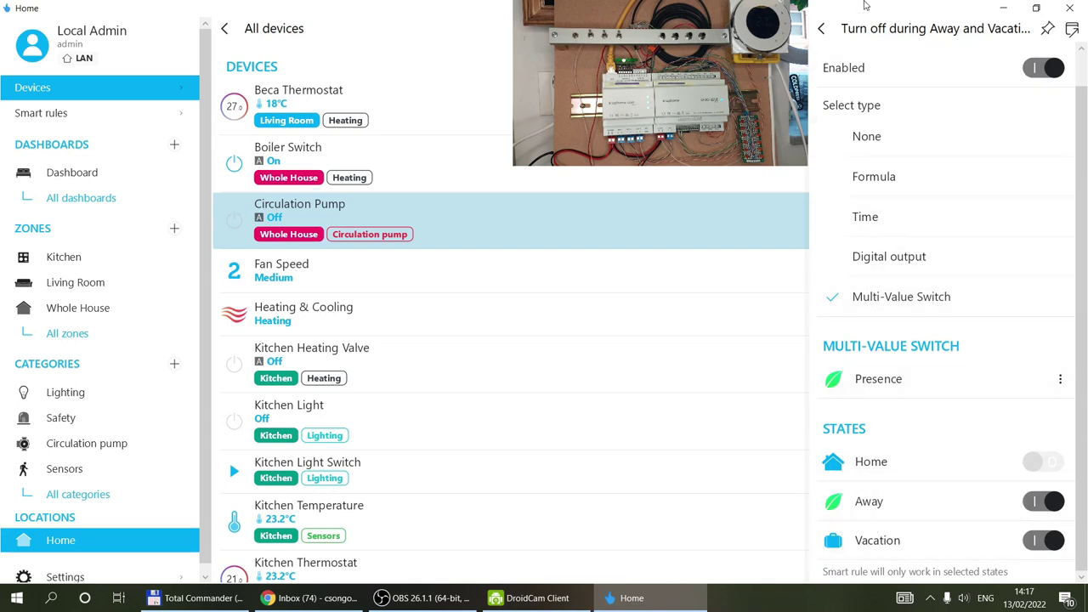
pyautogui.click(822, 28)
pyautogui.click(824, 28)
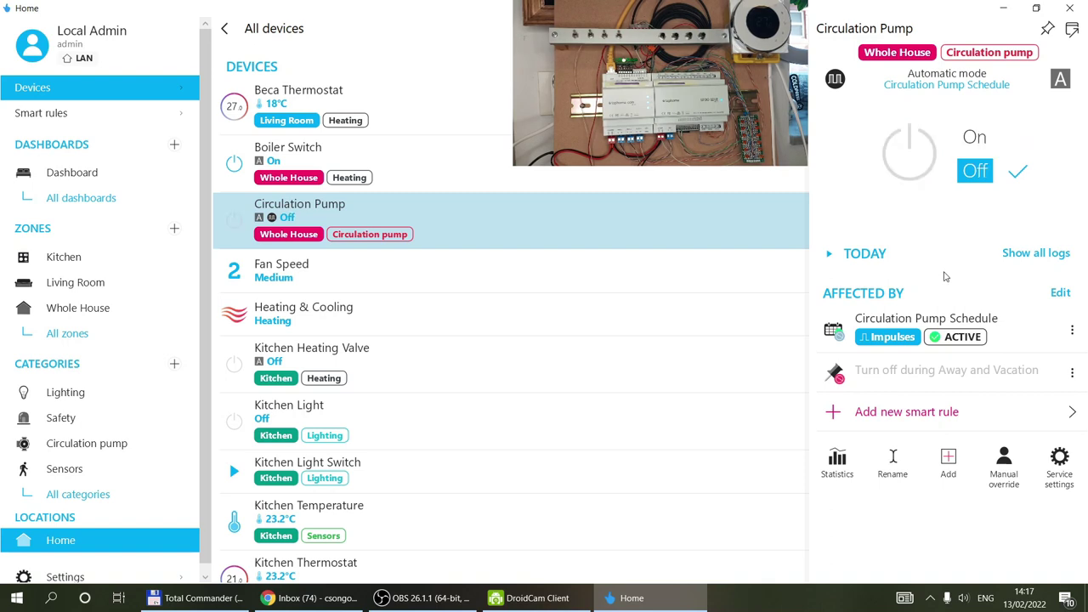
# Return to the dashboard and look through the complete list of devices and modules
pyautogui.click(226, 28)
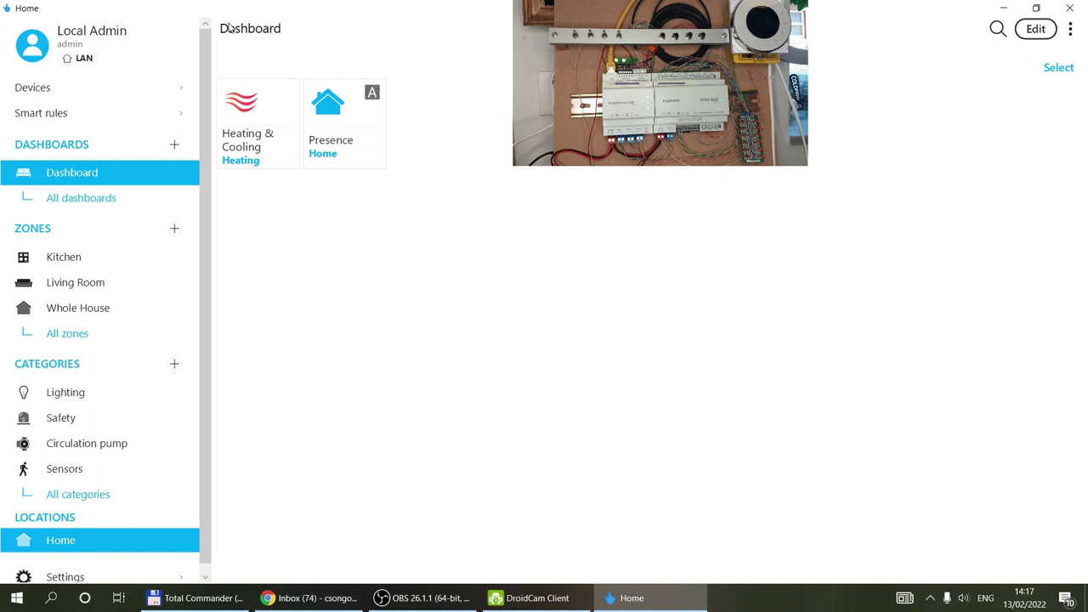
pyautogui.click(68, 90)
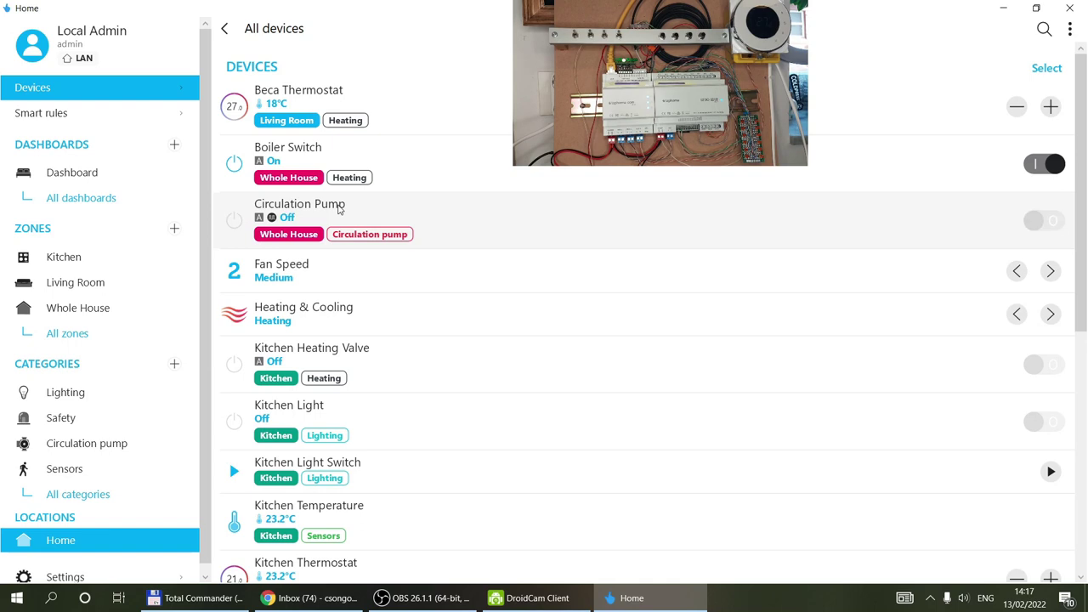
pyautogui.scroll(-1, 338, 210)
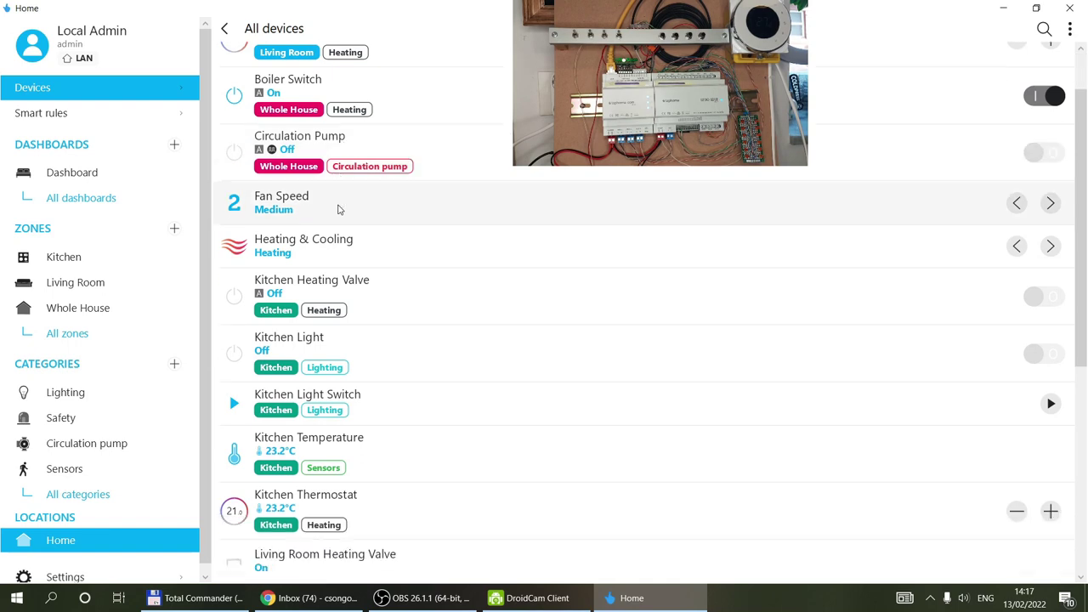
pyautogui.scroll(-6, 338, 210)
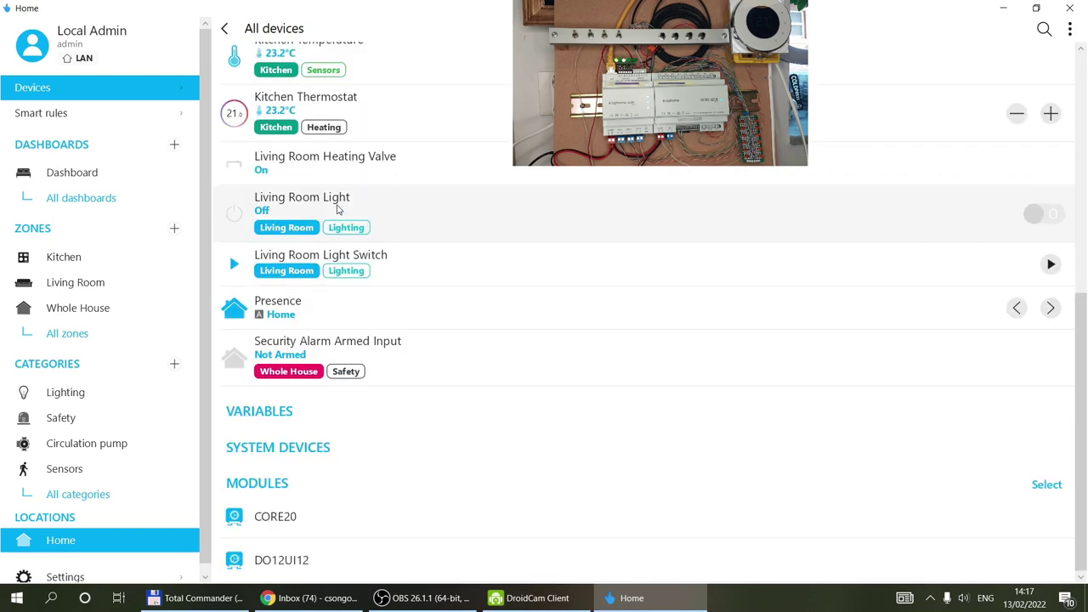
# Open the DO12UI12 module on the TapHome Bus interface from the hardware settings
pyautogui.click(64, 577)
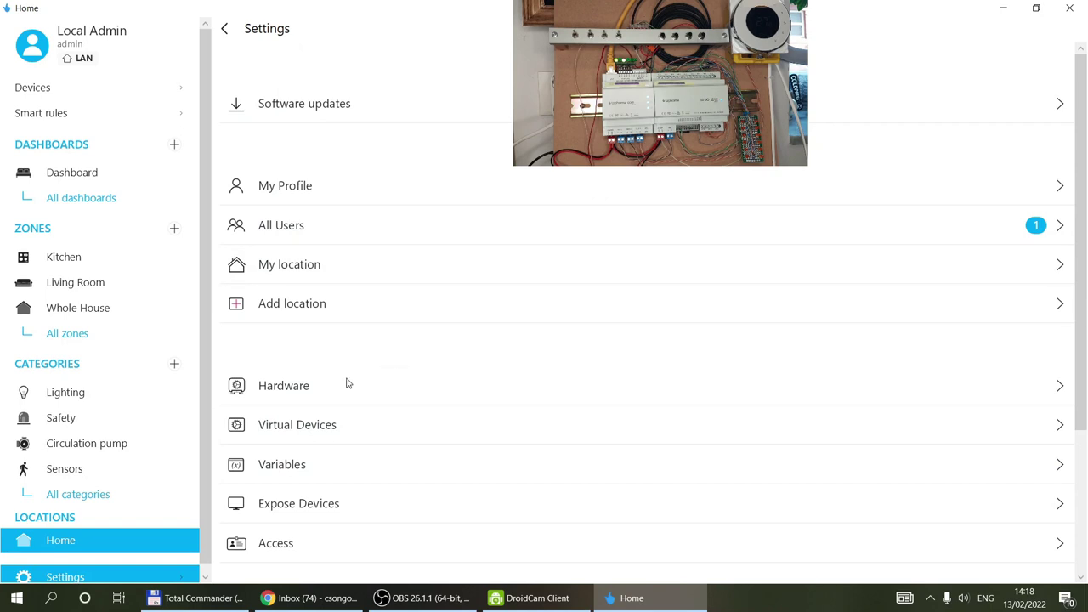
pyautogui.click(304, 397)
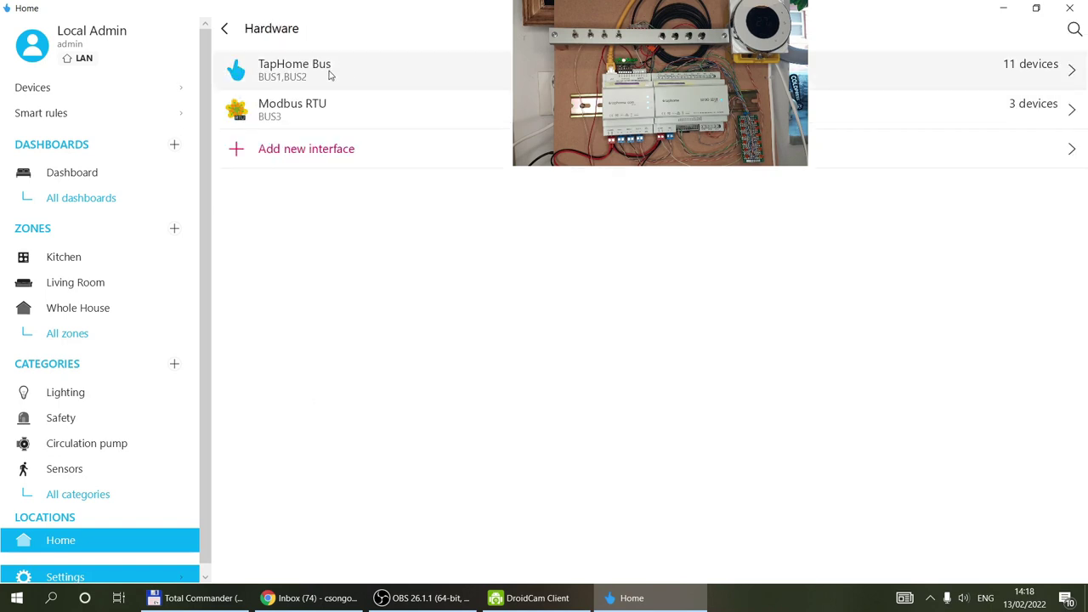
pyautogui.click(225, 30)
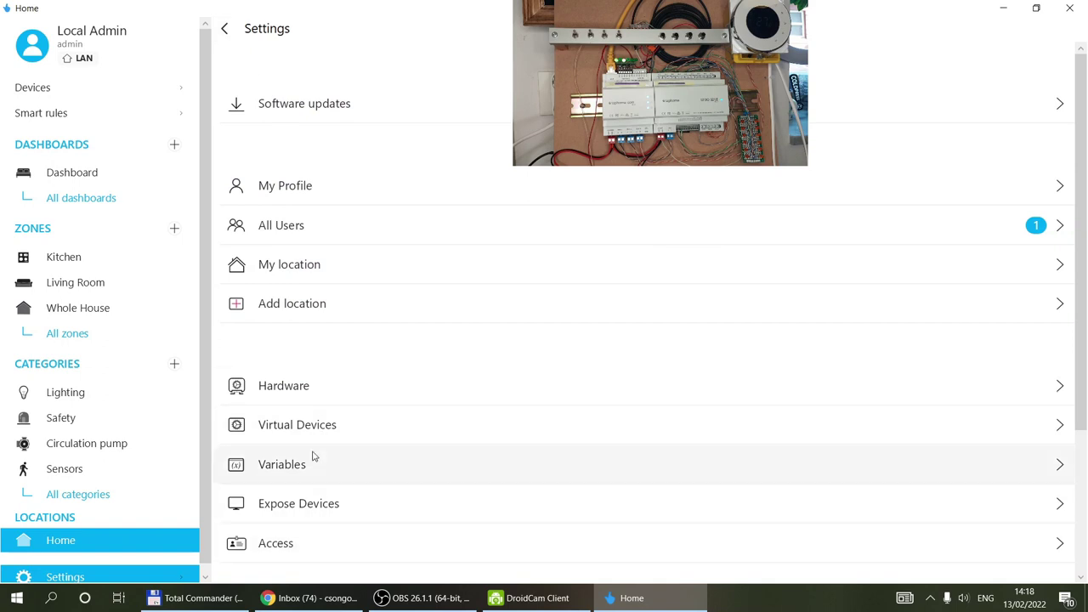
pyautogui.click(306, 394)
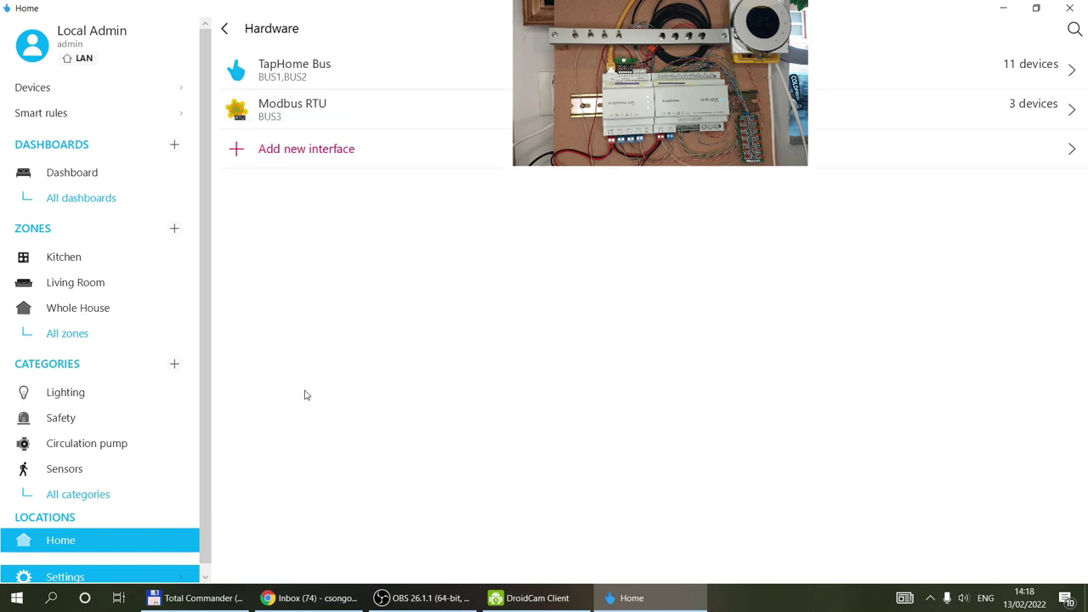
pyautogui.click(326, 70)
pyautogui.scroll(-2, 498, 365)
pyautogui.scroll(2, 481, 340)
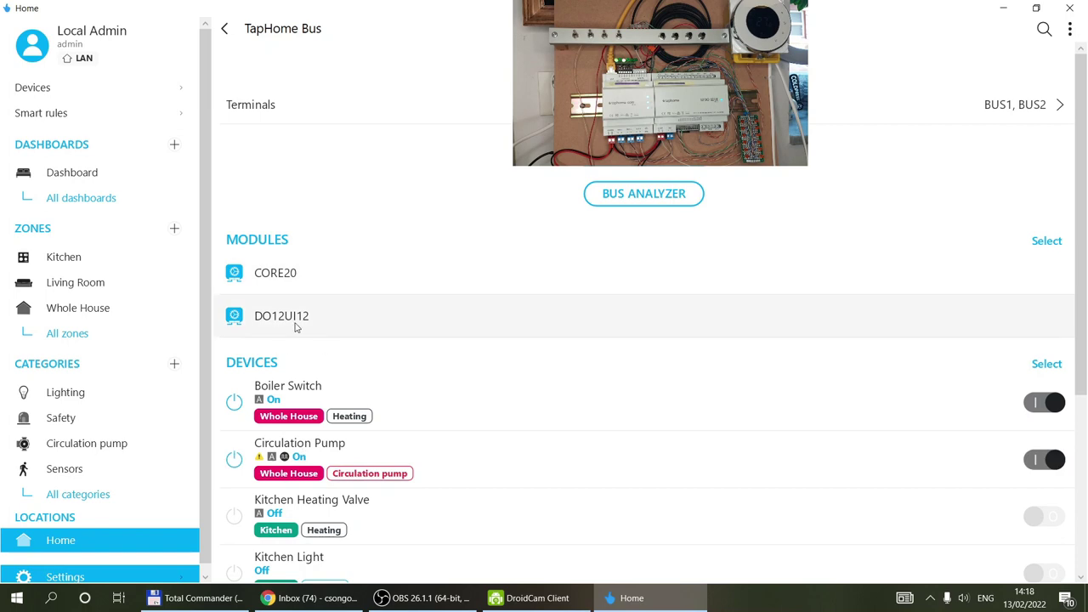
pyautogui.click(269, 322)
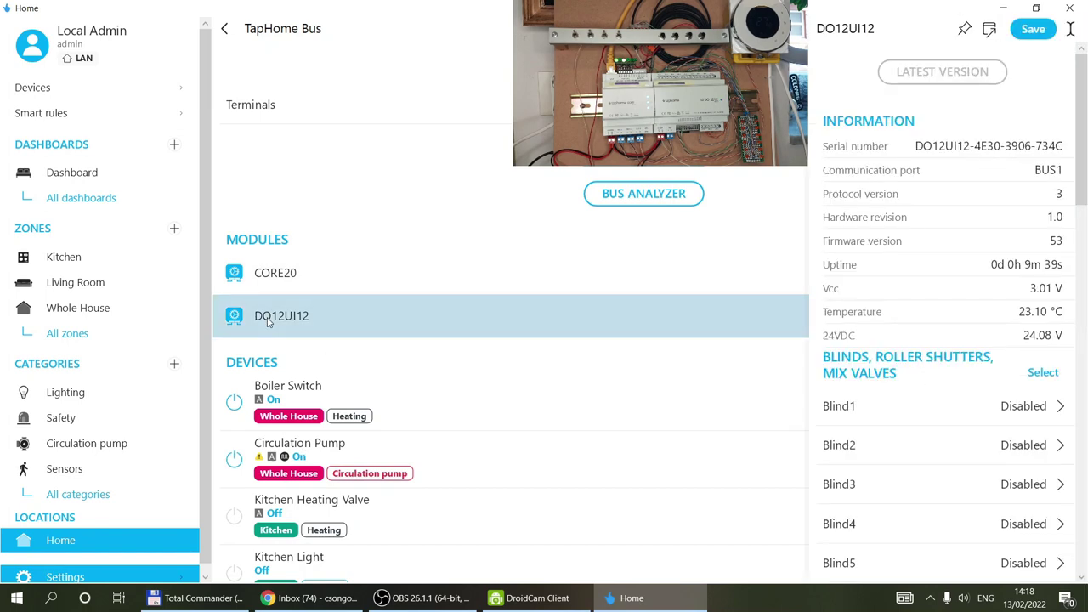
# Look over the DO12UI12 module's blinds, digital outputs, universal inputs and power limiting sections
pyautogui.scroll(-5, 884, 134)
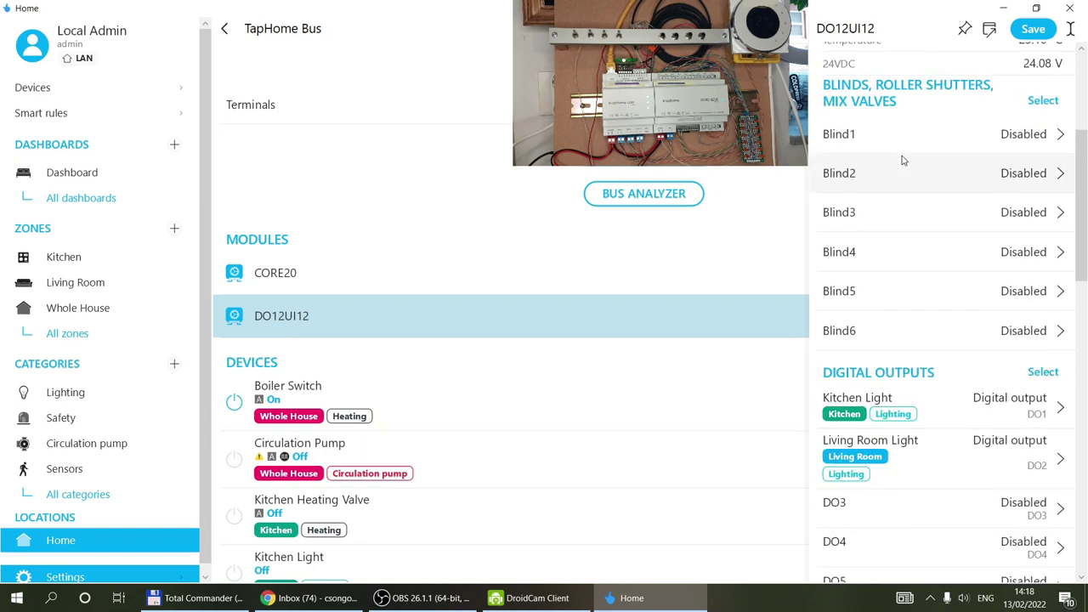
pyautogui.scroll(1, 902, 161)
pyautogui.scroll(-3, 901, 162)
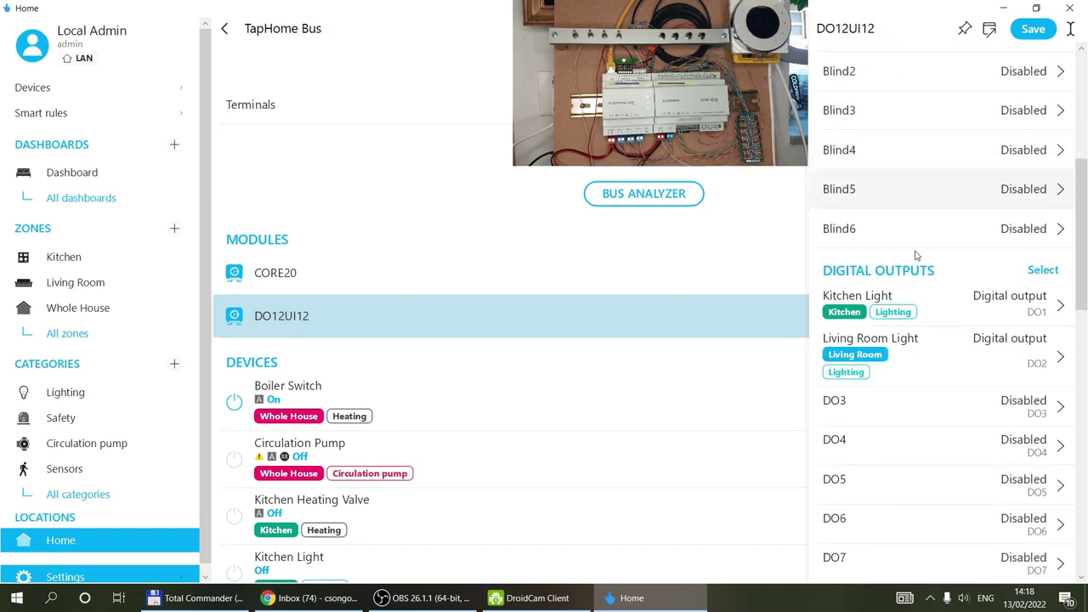
pyautogui.scroll(-8, 894, 319)
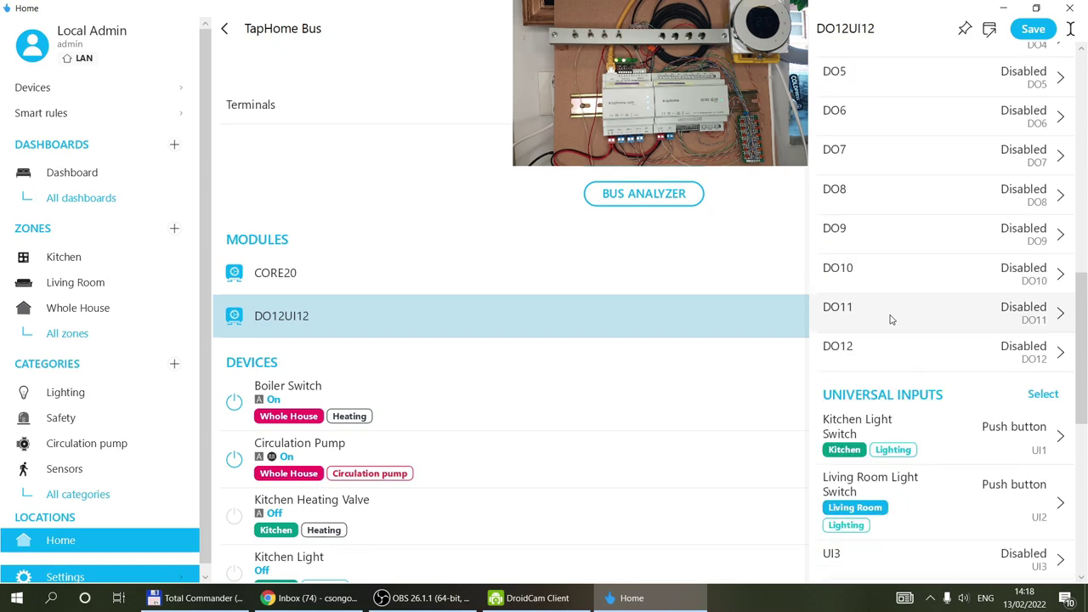
pyautogui.scroll(-7, 888, 374)
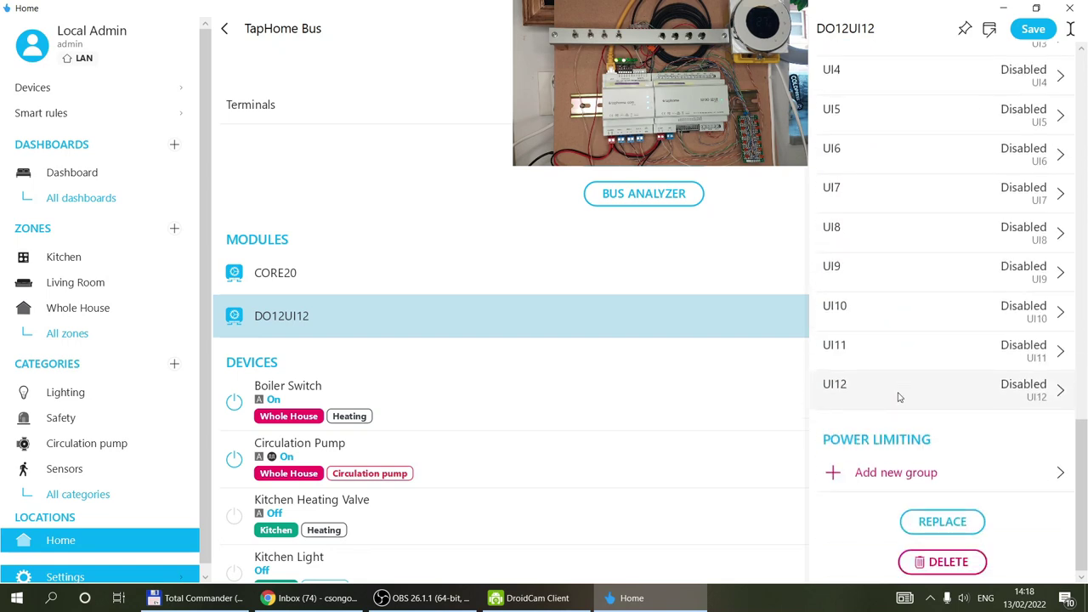
pyautogui.scroll(5, 899, 397)
pyautogui.scroll(14, 898, 395)
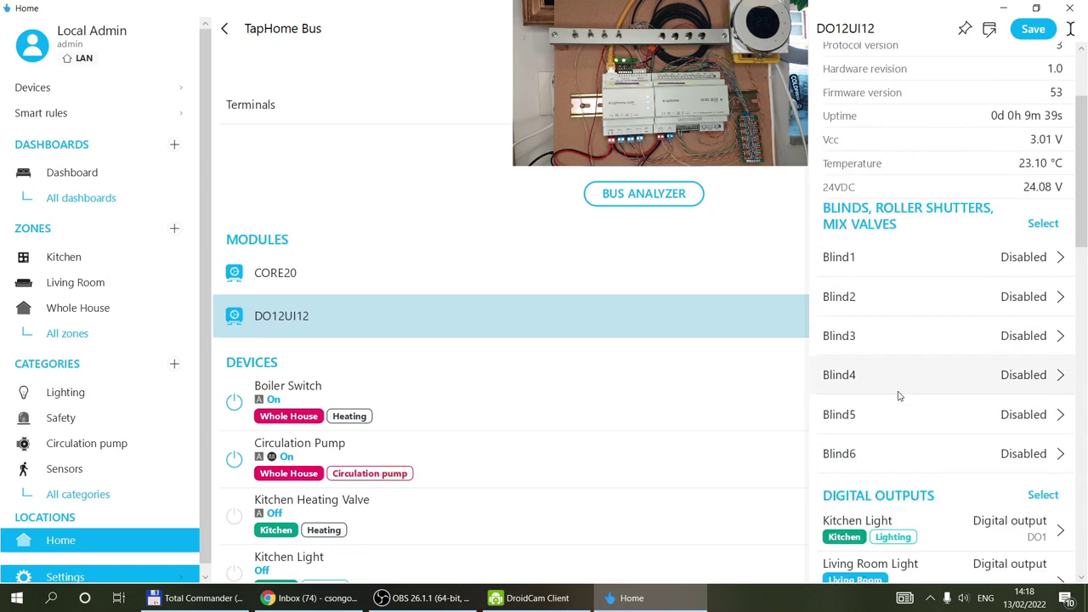
# Set the function of Blind1 on the DO12UI12 module to Blind, trying the Shutters, awning option for comparison
pyautogui.click(1039, 225)
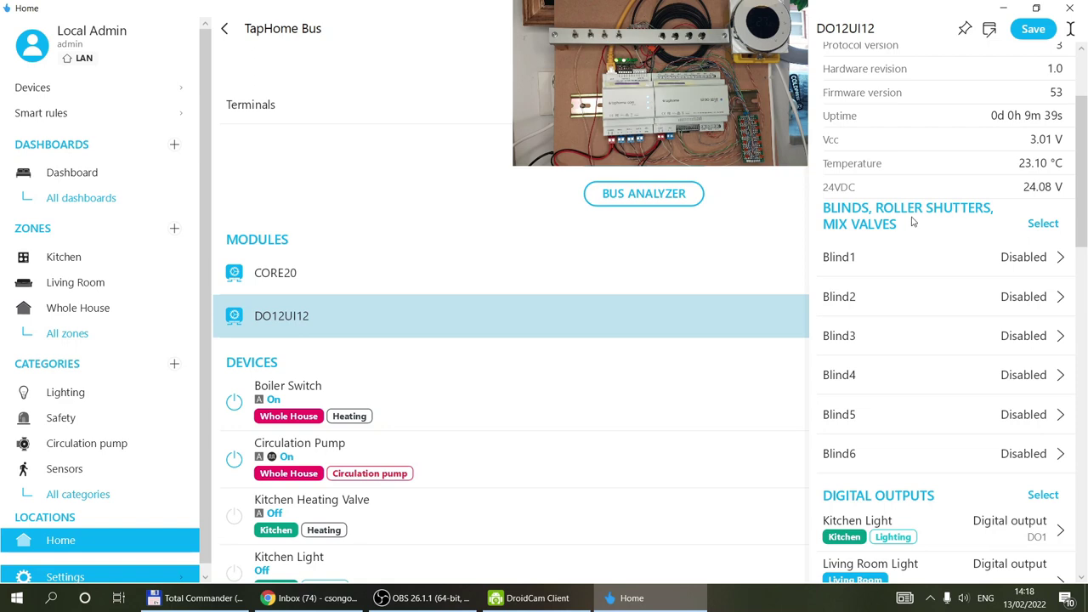
pyautogui.click(914, 261)
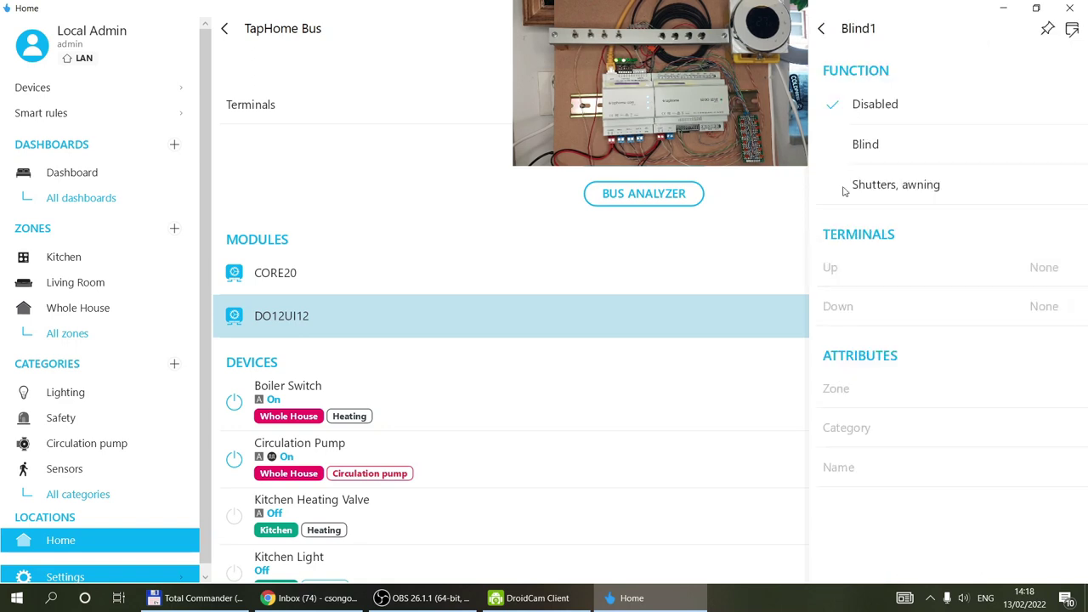
pyautogui.click(884, 149)
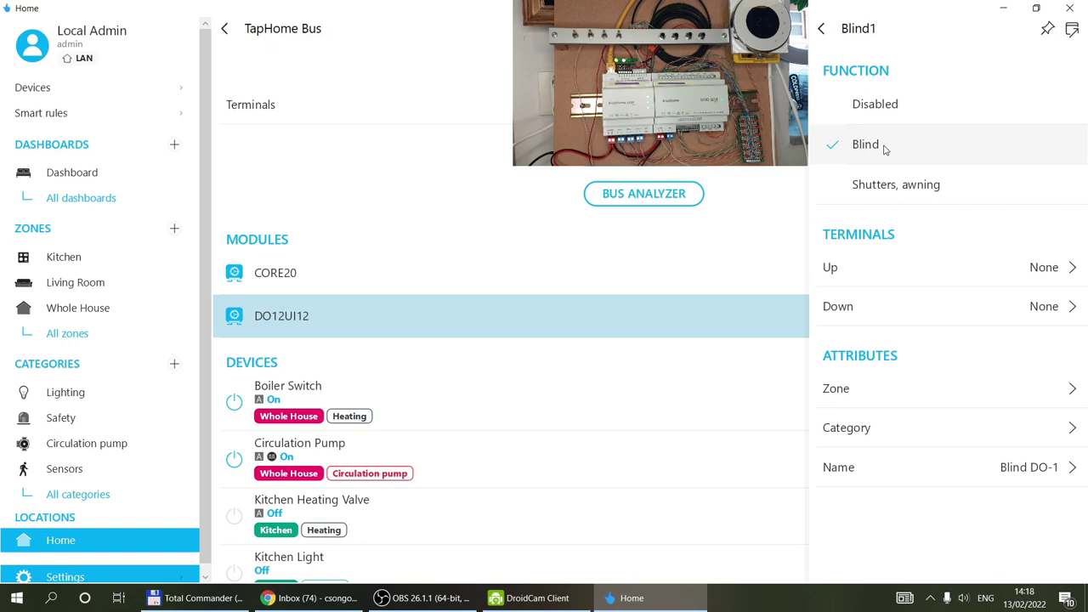
pyautogui.click(880, 192)
pyautogui.click(880, 153)
pyautogui.click(875, 191)
pyautogui.click(868, 150)
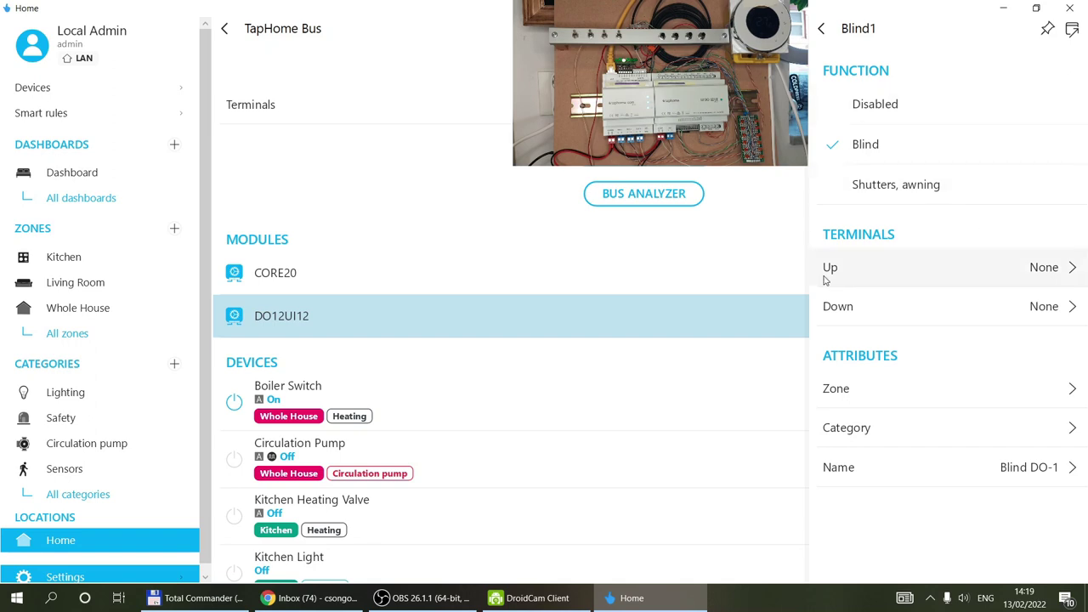
# Assign terminal DO11 to Blind1's Up direction and DO12 to its Down direction
pyautogui.click(935, 274)
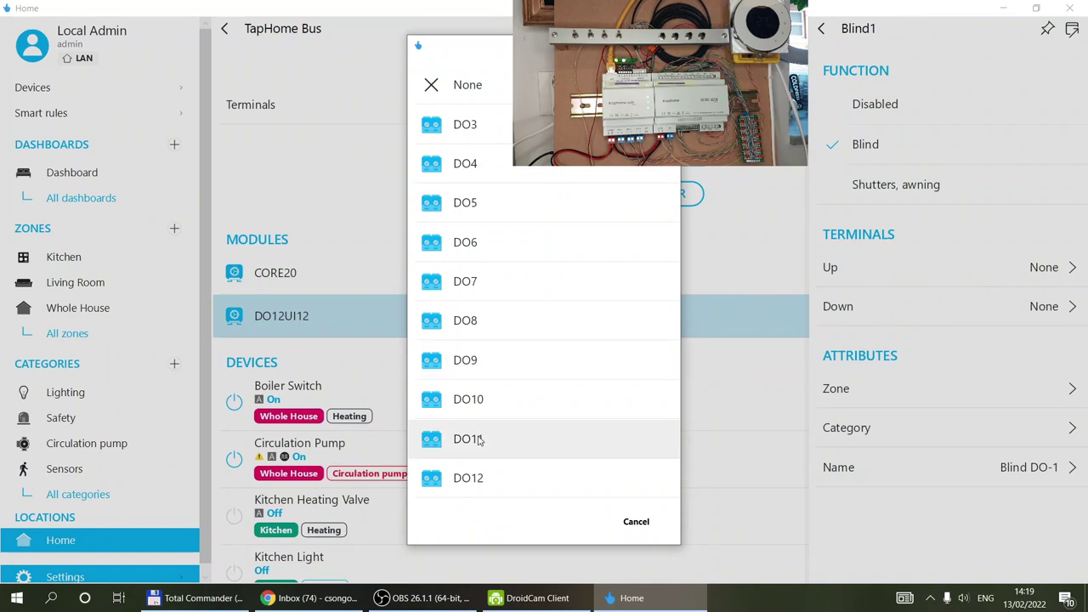
pyautogui.click(556, 439)
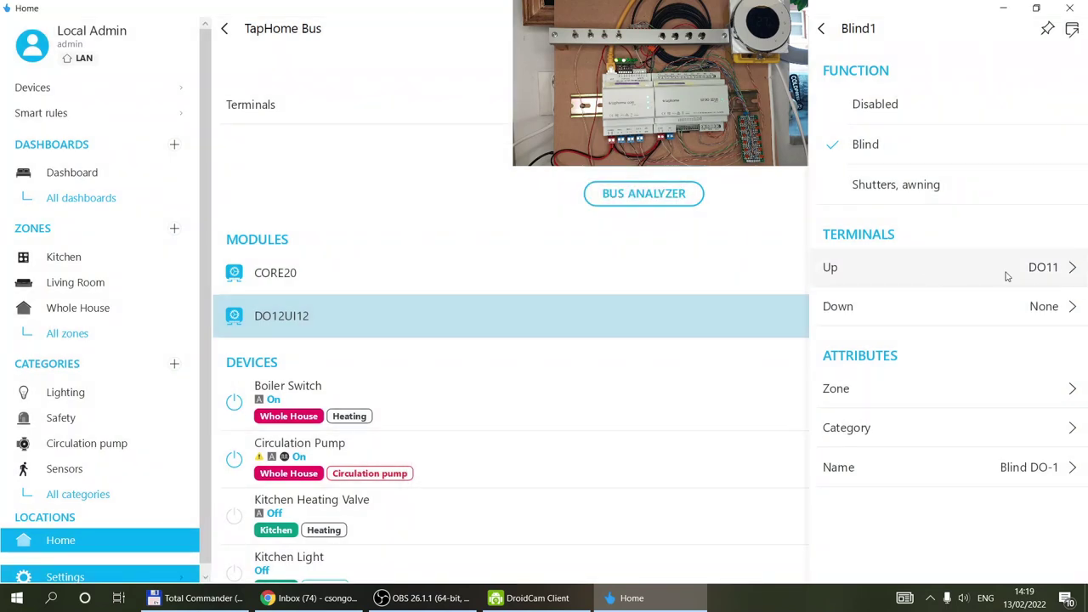
pyautogui.click(1008, 306)
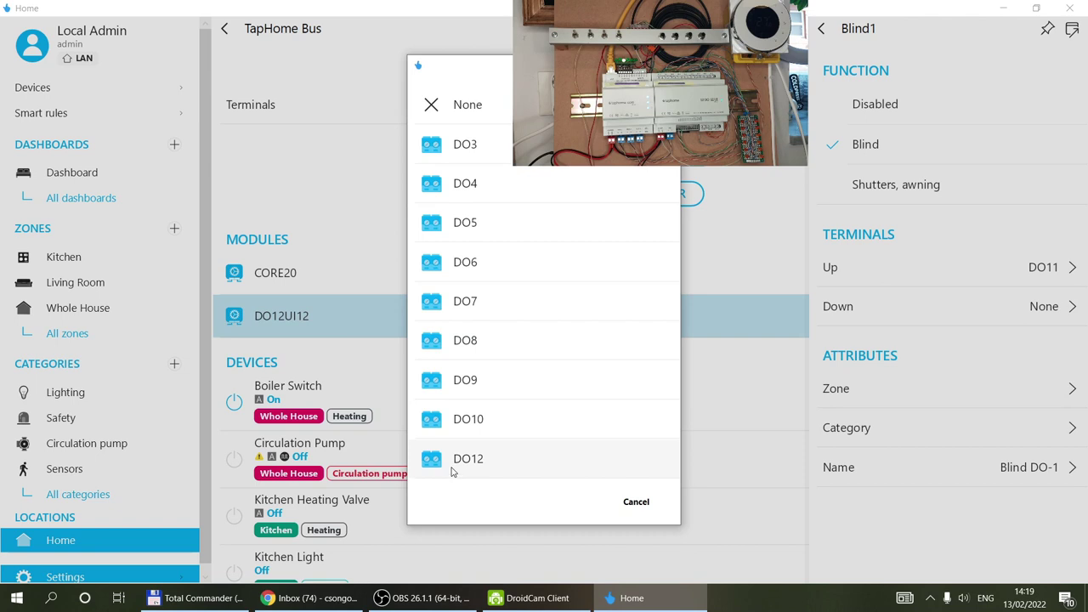
pyautogui.click(456, 467)
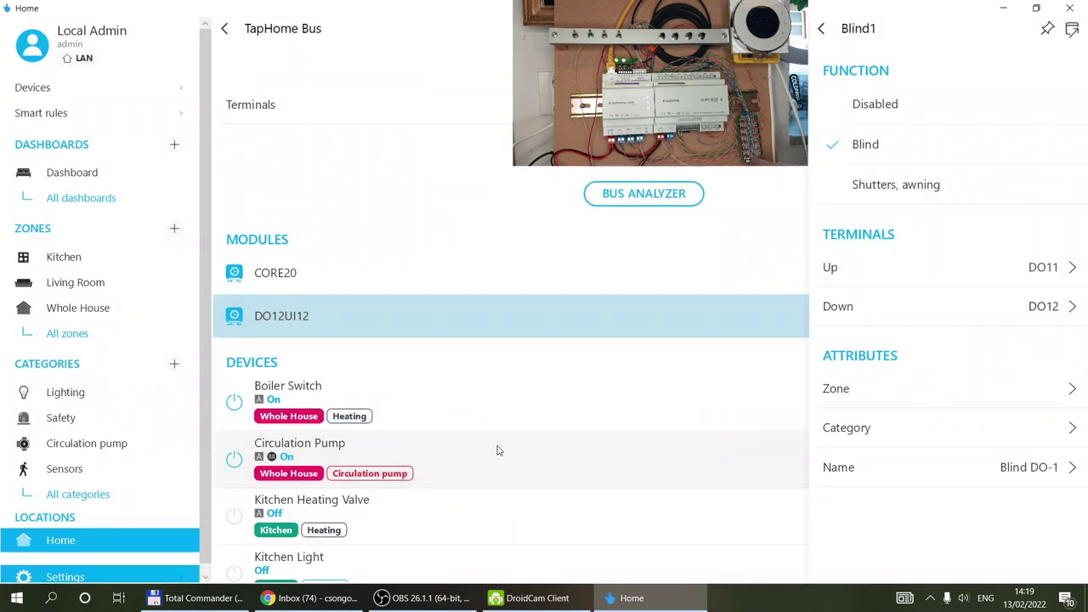
# Assign Blind1 to the Living Room zone and to a newly created Shading category with the shading icon
pyautogui.click(916, 397)
pyautogui.click(578, 222)
pyautogui.click(991, 433)
pyautogui.click(574, 314)
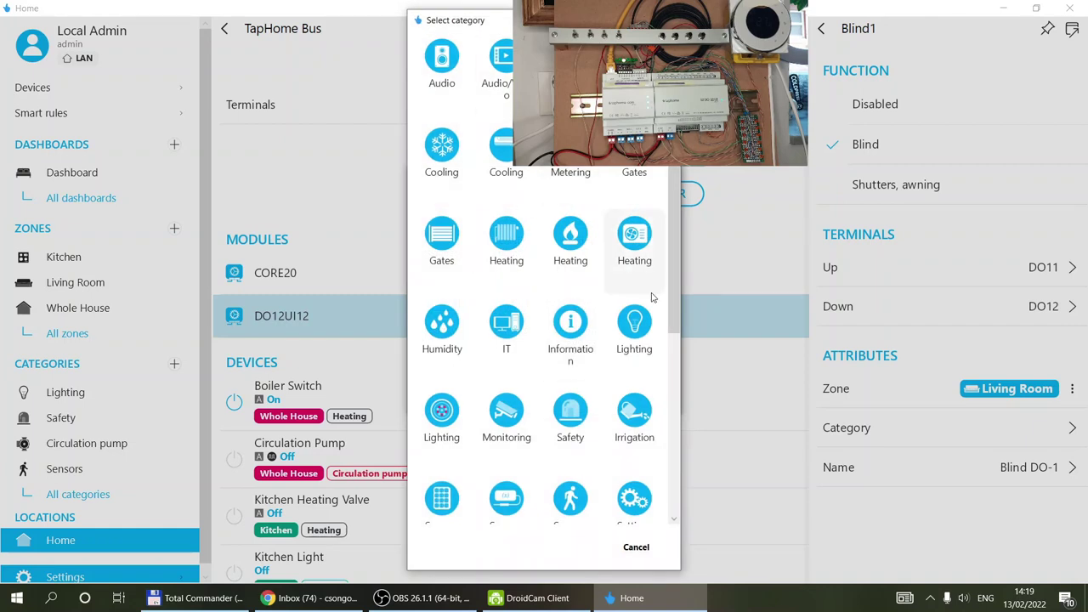
pyautogui.scroll(-1, 617, 316)
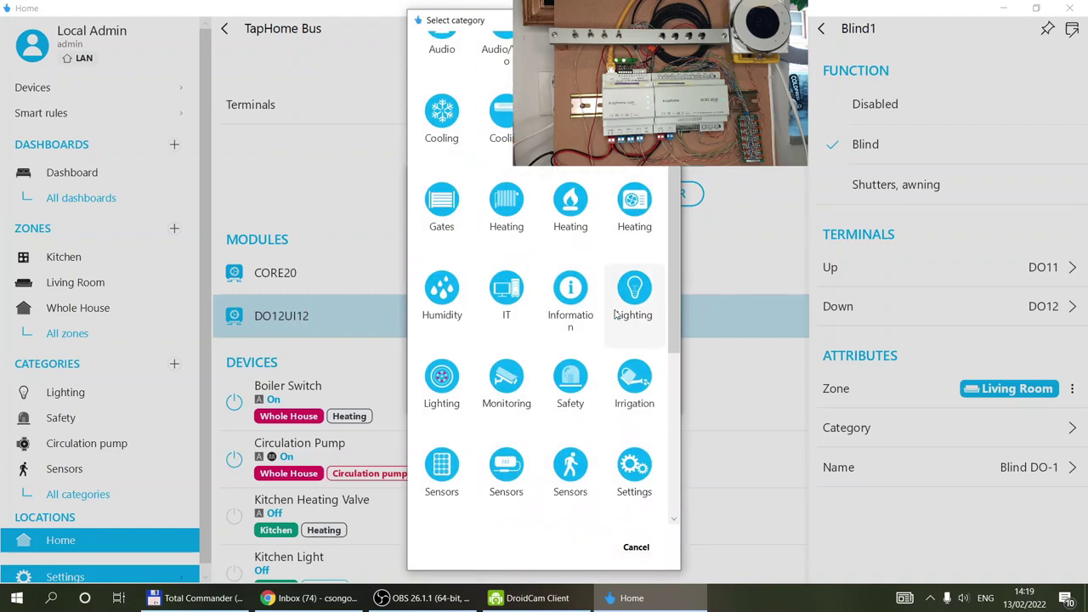
pyautogui.scroll(-5, 617, 316)
pyautogui.click(425, 386)
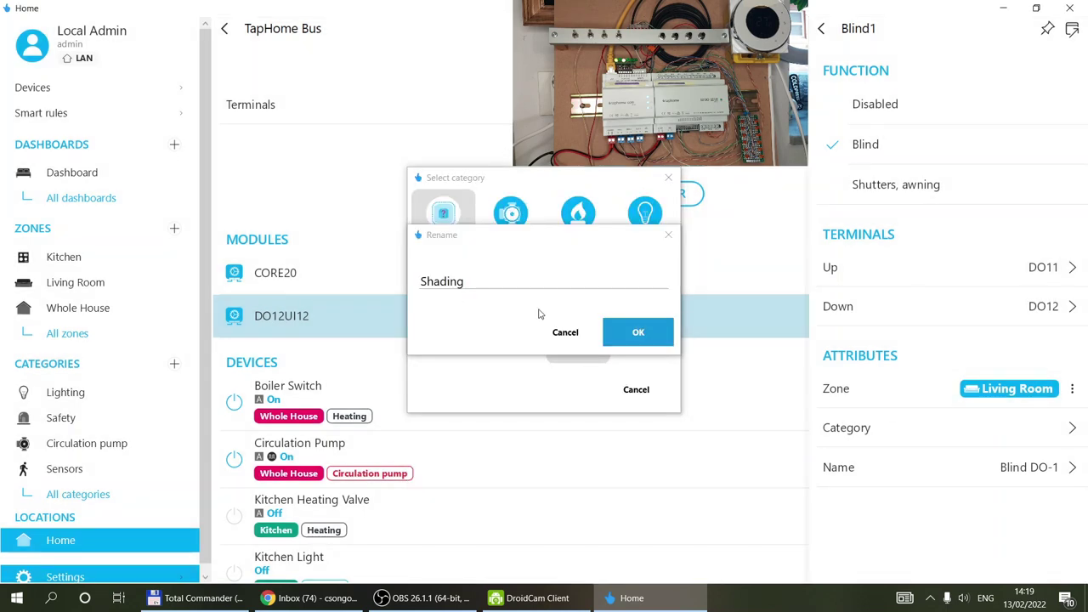
pyautogui.click(638, 331)
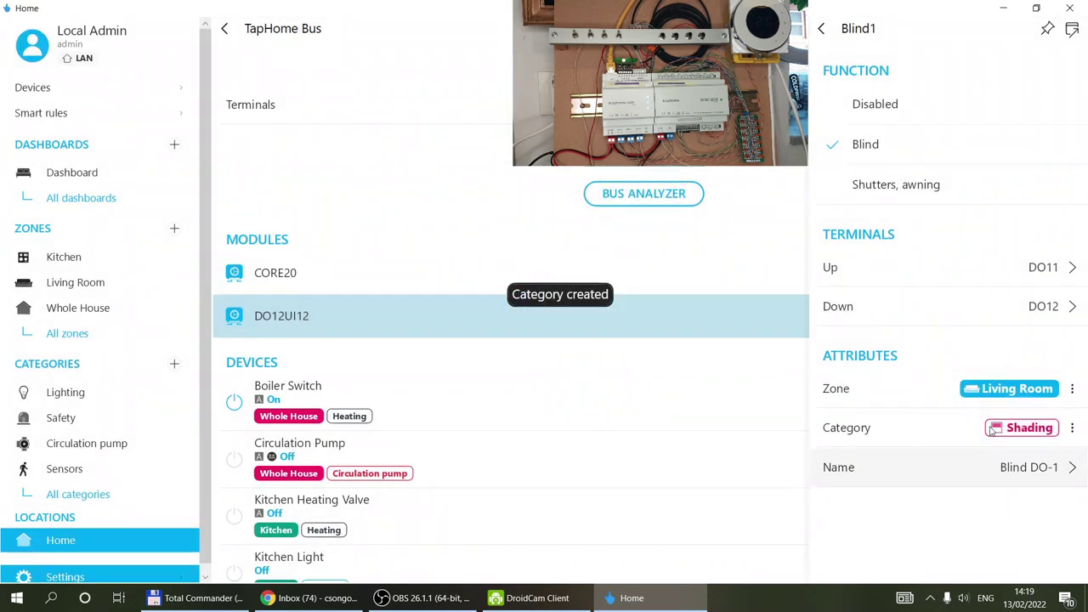
# Name the blind "Living Room Shade" and save the DO12UI12 module configuration
pyautogui.click(1016, 468)
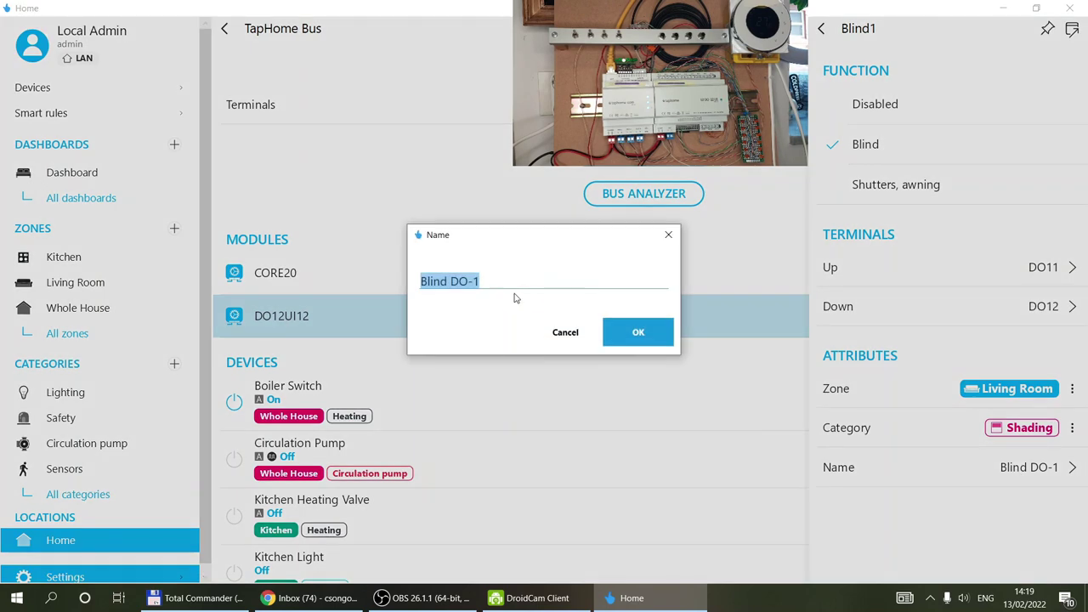
pyautogui.write('Living Room Shade')
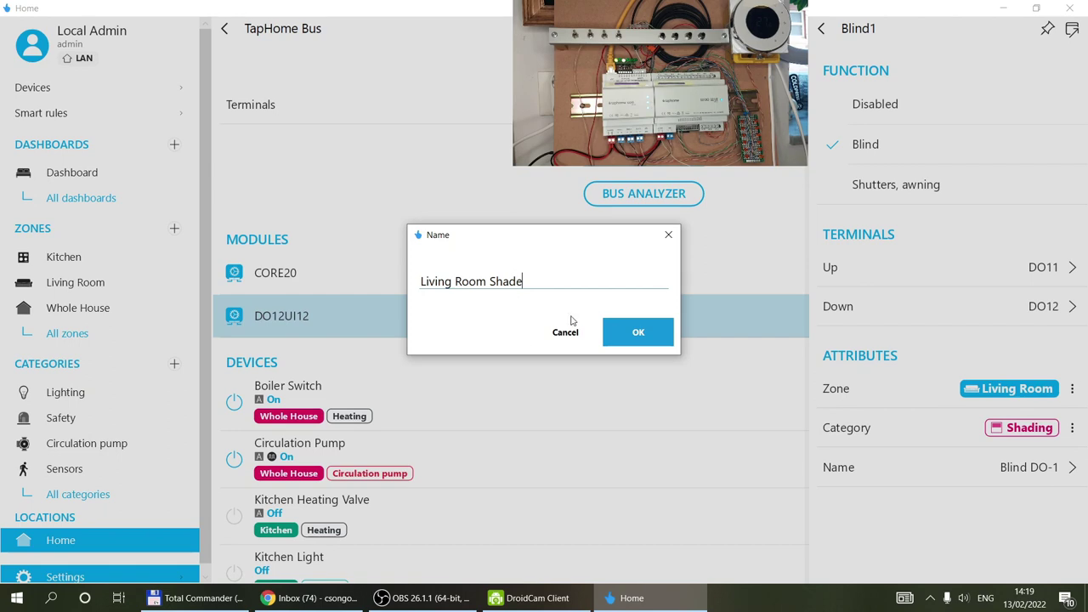
pyautogui.click(634, 331)
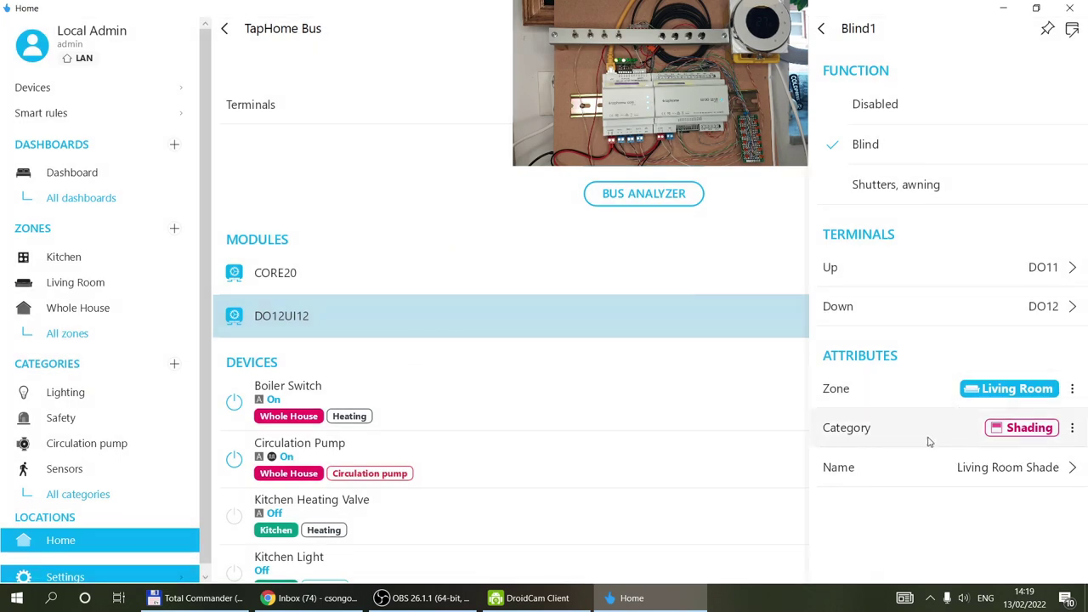
pyautogui.click(822, 31)
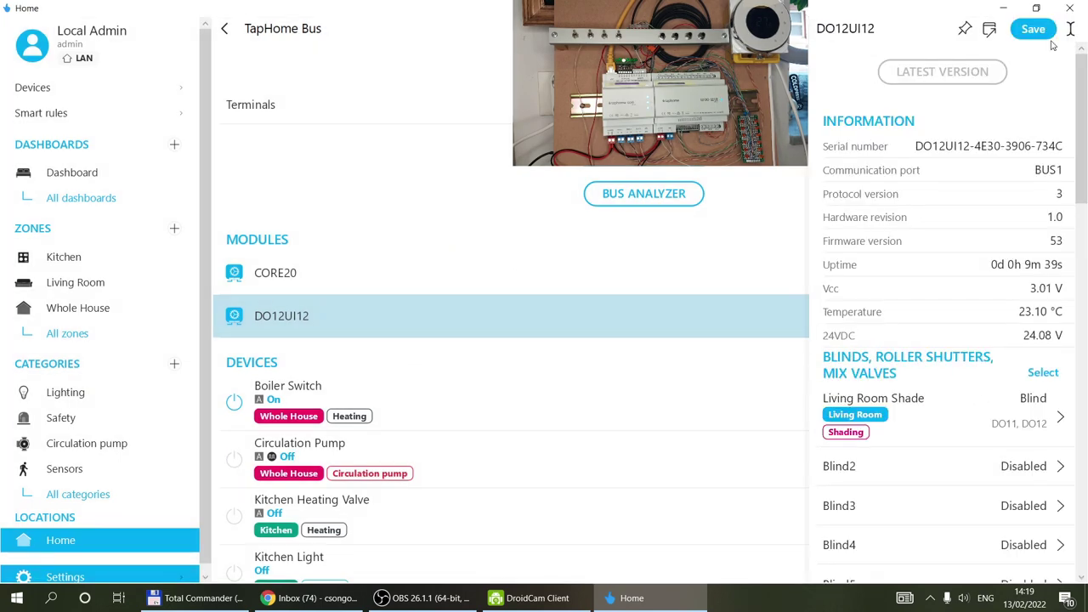
pyautogui.click(1033, 29)
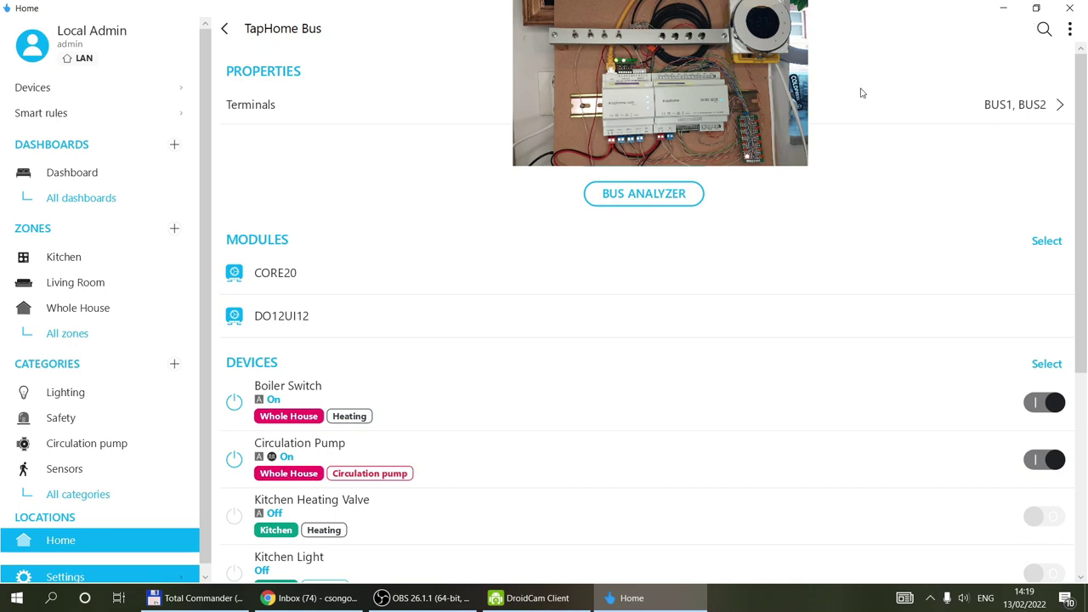
# Open Living Room Shade from the list of all devices to view its level and angle controls
pyautogui.click(61, 93)
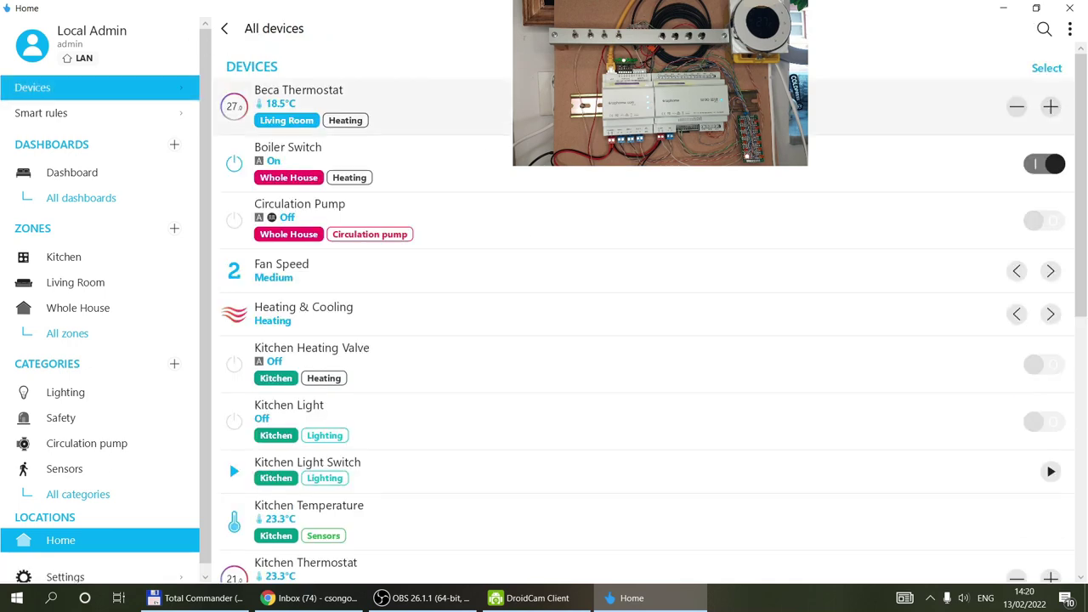
pyautogui.scroll(-5, 660, 119)
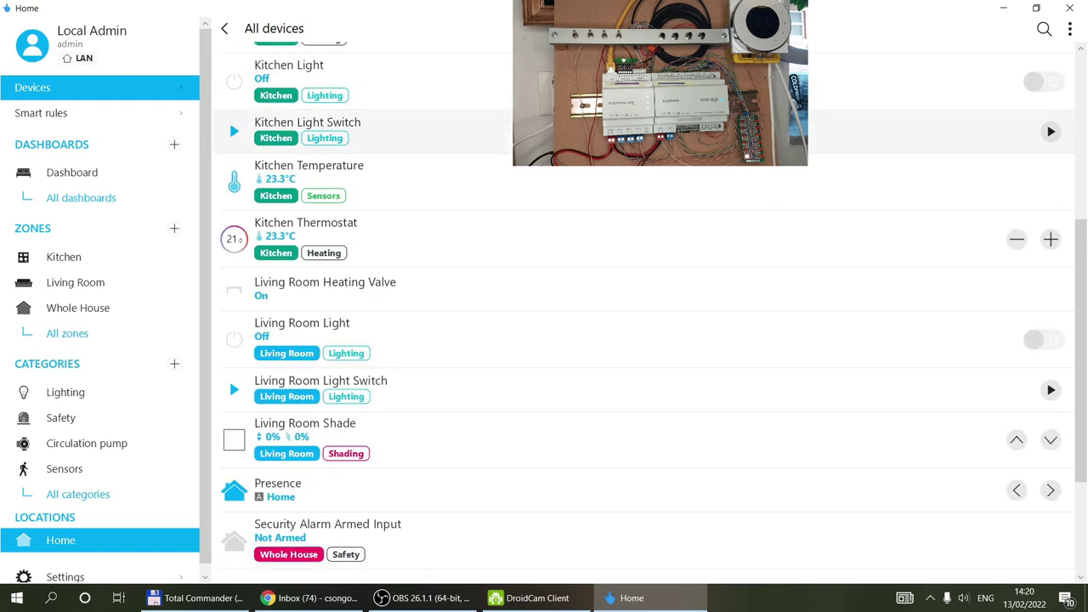
pyautogui.click(463, 437)
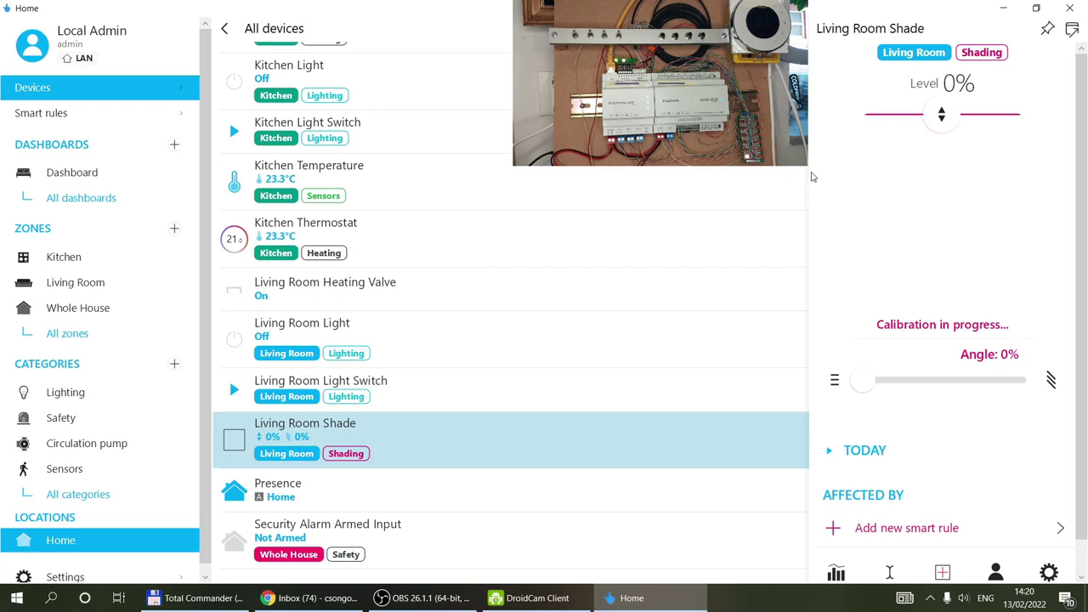
# Reopen the Living Room Shade blind on the DO12UI12 module of the TapHome Bus and set its function to Shutters, awning
pyautogui.click(65, 577)
pyautogui.click(303, 385)
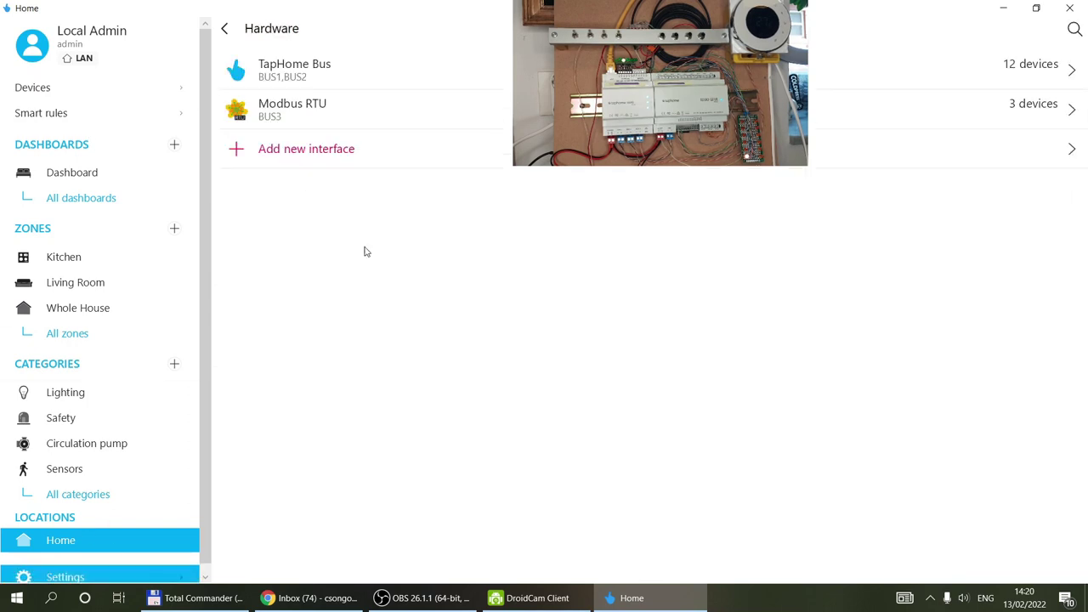
pyautogui.click(362, 66)
pyautogui.click(337, 328)
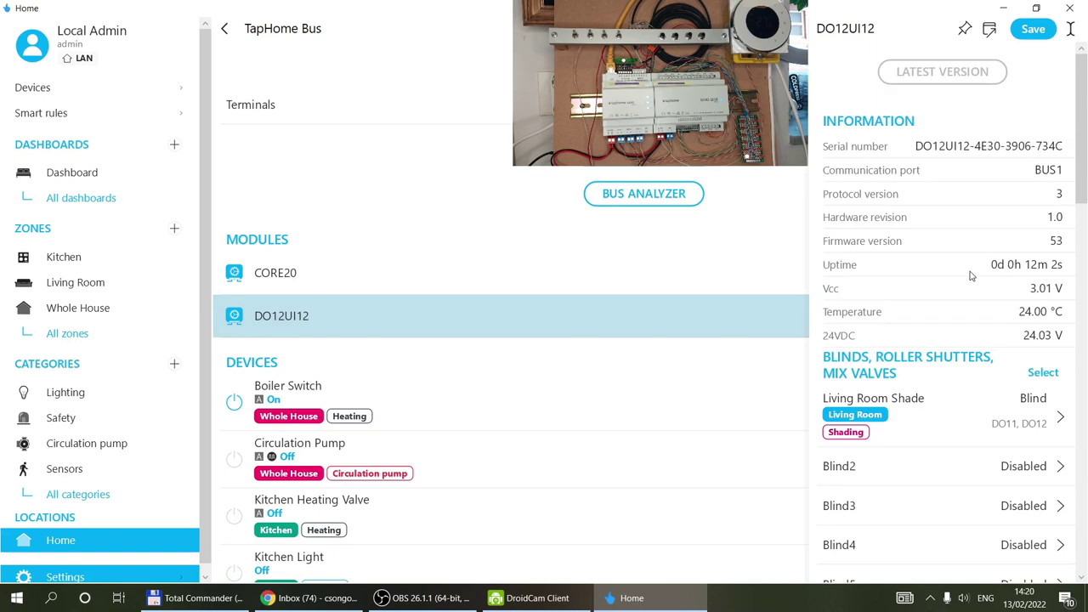
pyautogui.scroll(-2, 1003, 310)
pyautogui.click(894, 278)
pyautogui.click(908, 187)
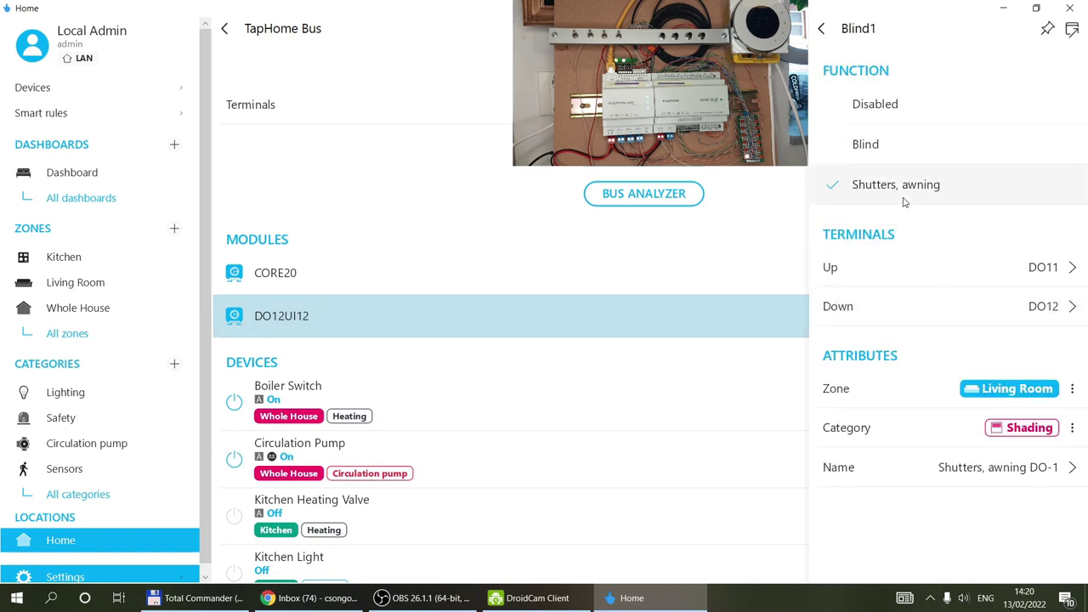
# Rename the shutter output as "Living Room Blinds" and save the DO12UI12 module configuration
pyautogui.click(991, 468)
pyautogui.write('Living Room ')
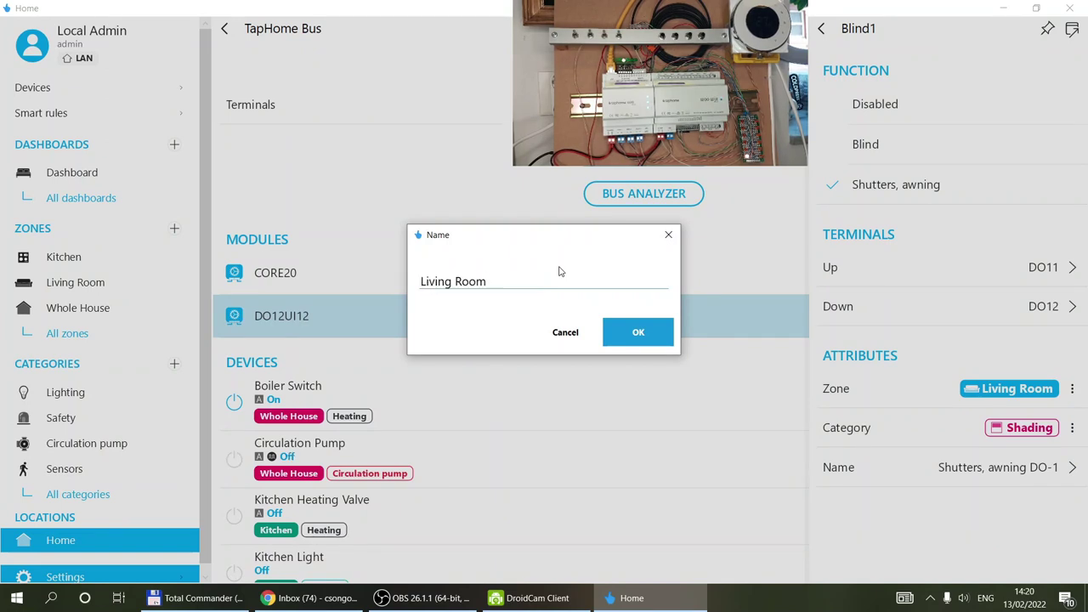
pyautogui.write('Blinds')
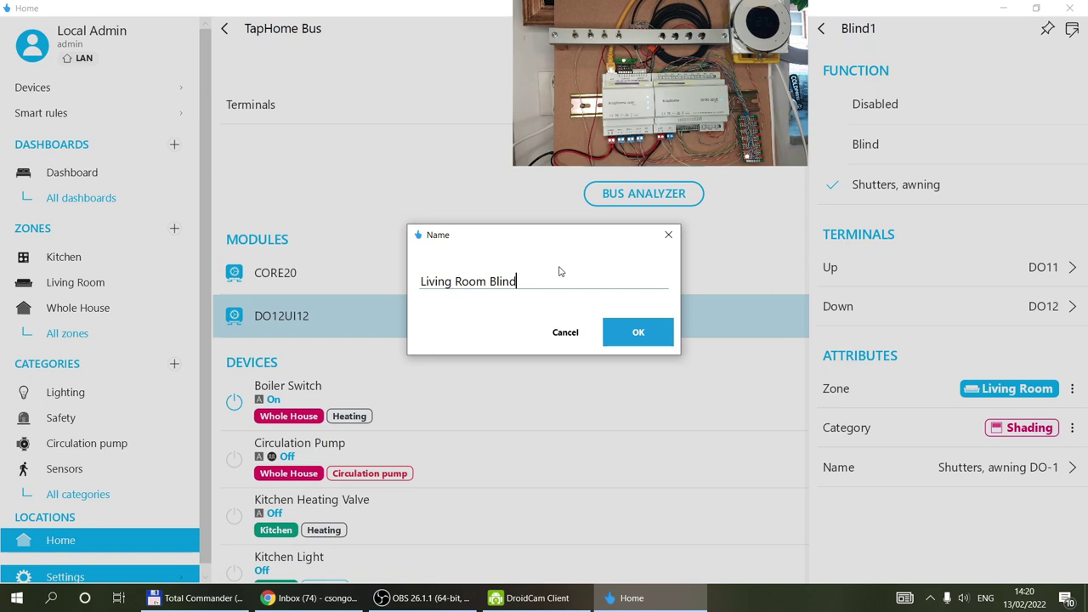
pyautogui.click(639, 333)
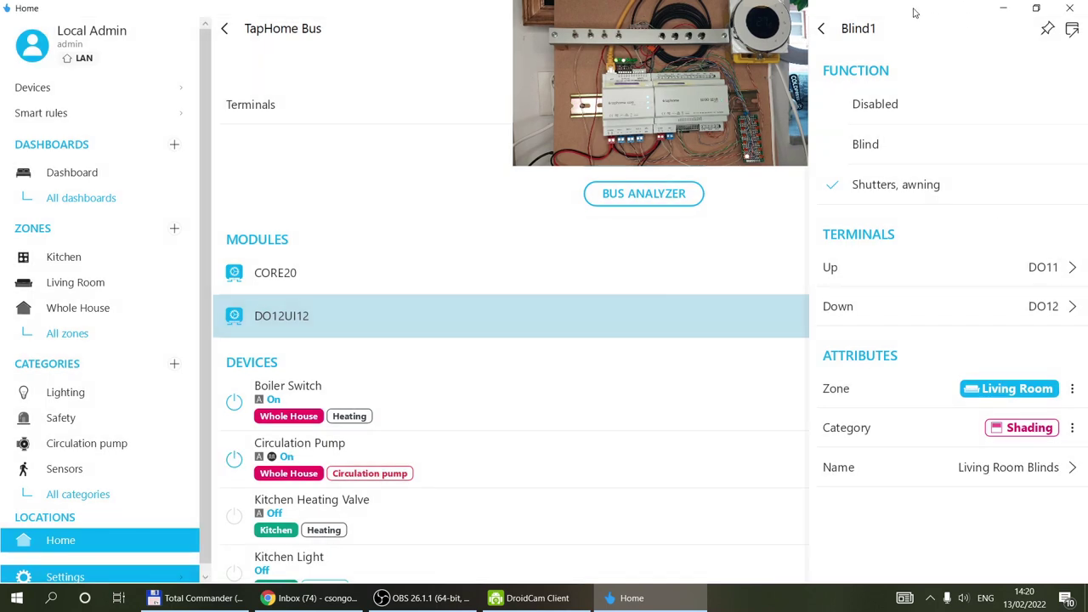
pyautogui.click(822, 28)
pyautogui.click(1016, 29)
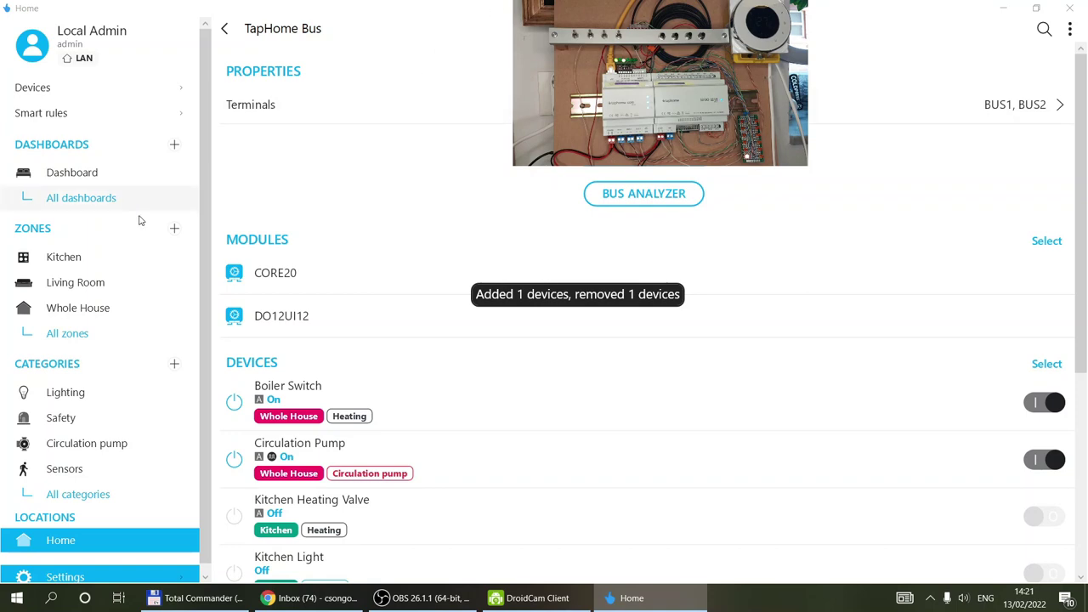
# Open the service settings of Living Room Blinds from the device list and look over the available device types without choosing one
pyautogui.click(57, 92)
pyautogui.scroll(-5, 573, 299)
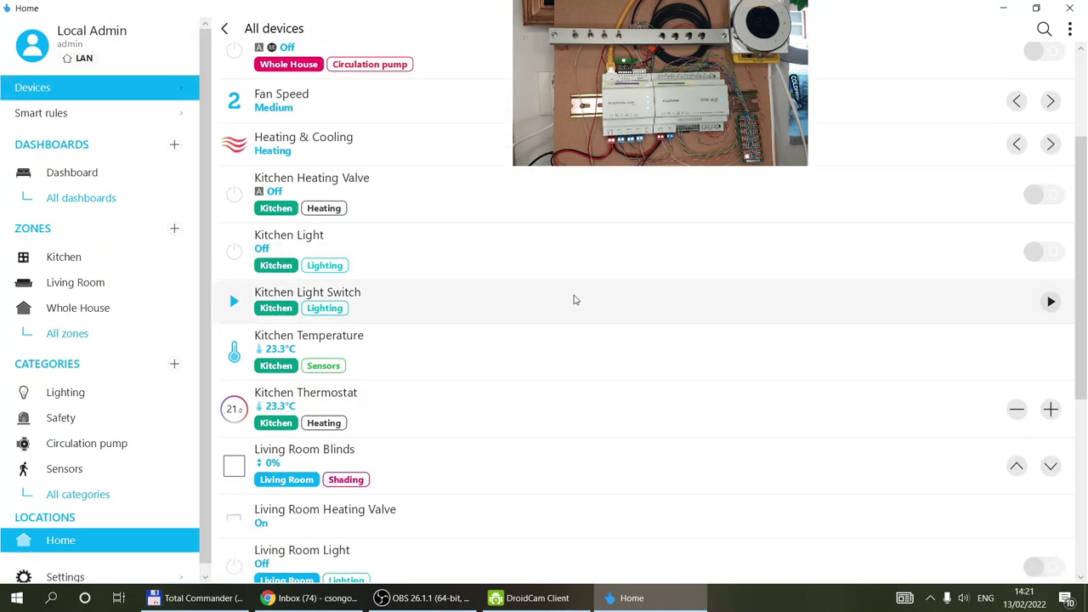
pyautogui.click(391, 325)
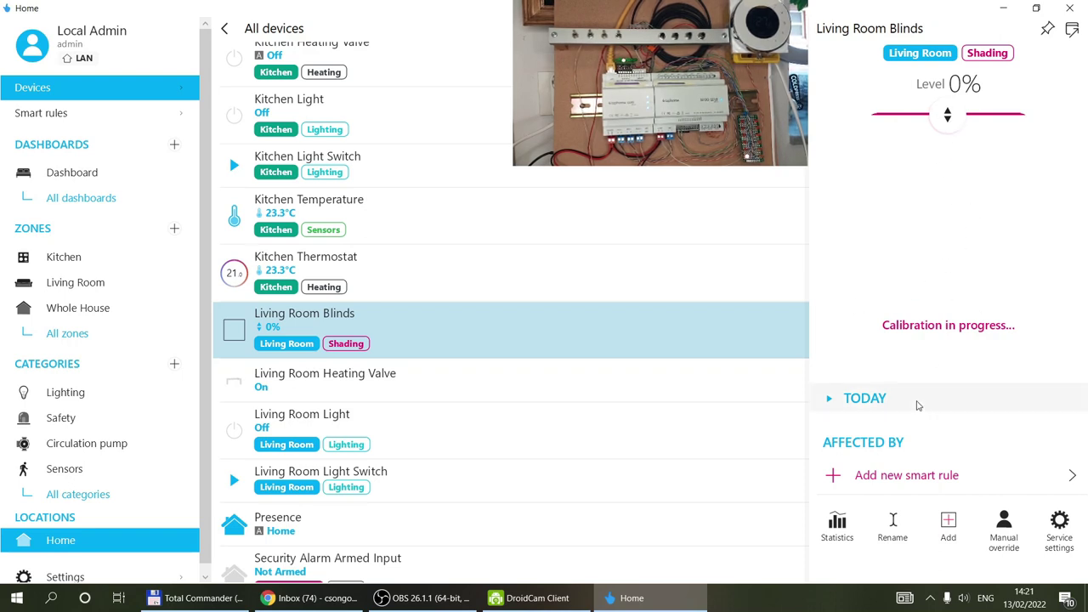
pyautogui.click(1059, 531)
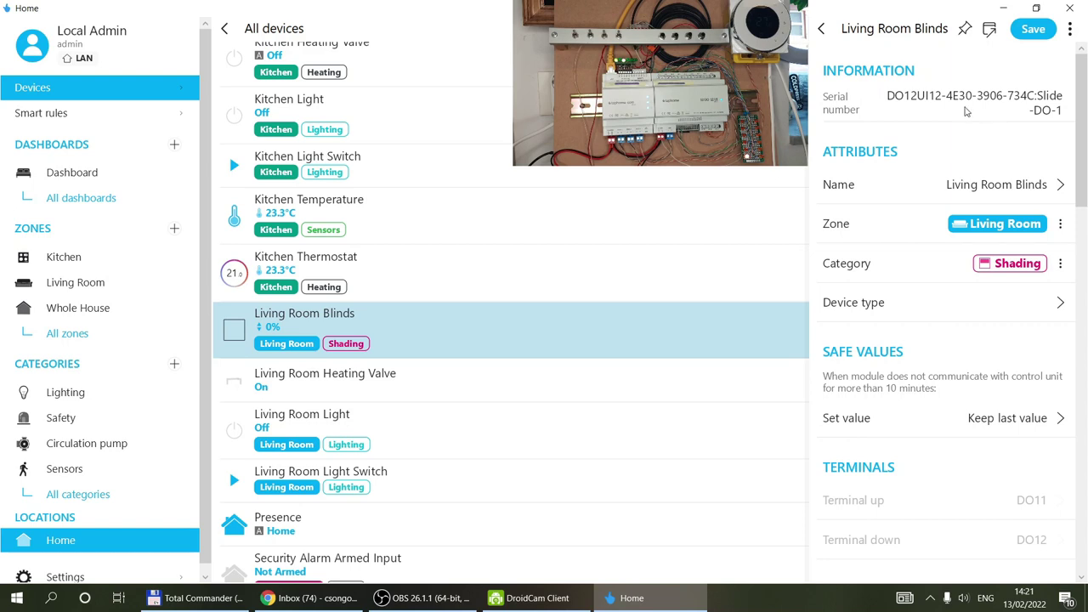
pyautogui.click(1008, 309)
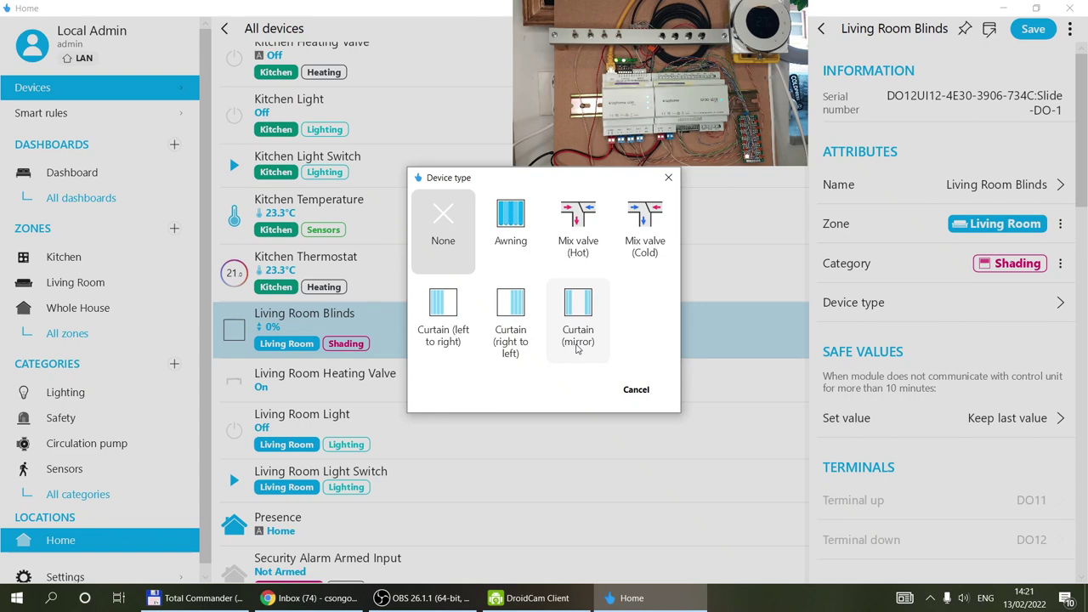
pyautogui.click(638, 391)
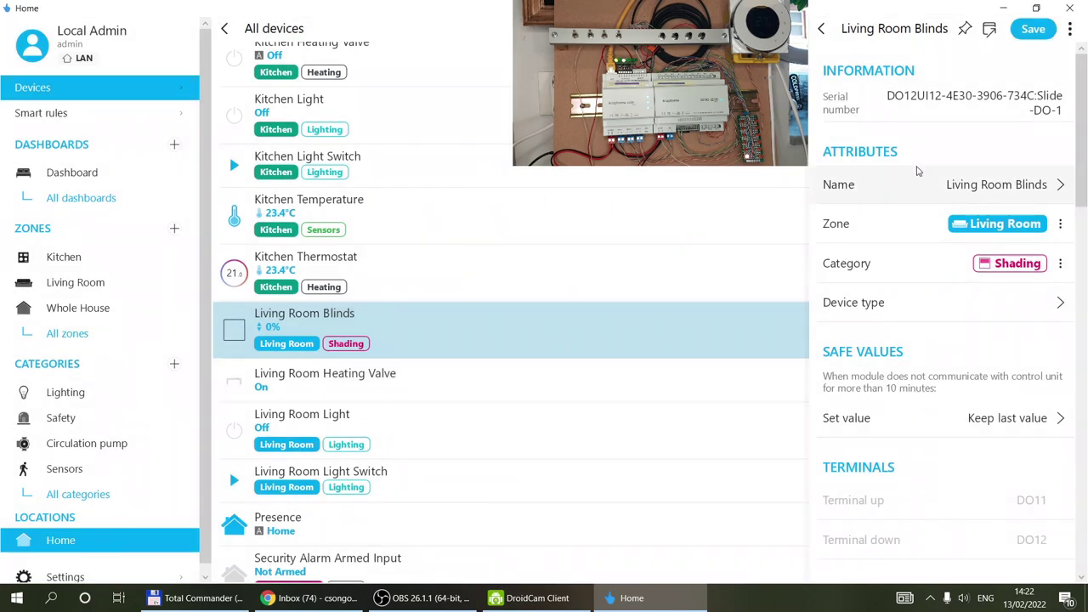
# Examine the calibration, sun orientation and duration settings in the Living Room Blinds service settings
pyautogui.scroll(-2, 931, 187)
pyautogui.scroll(2, 948, 195)
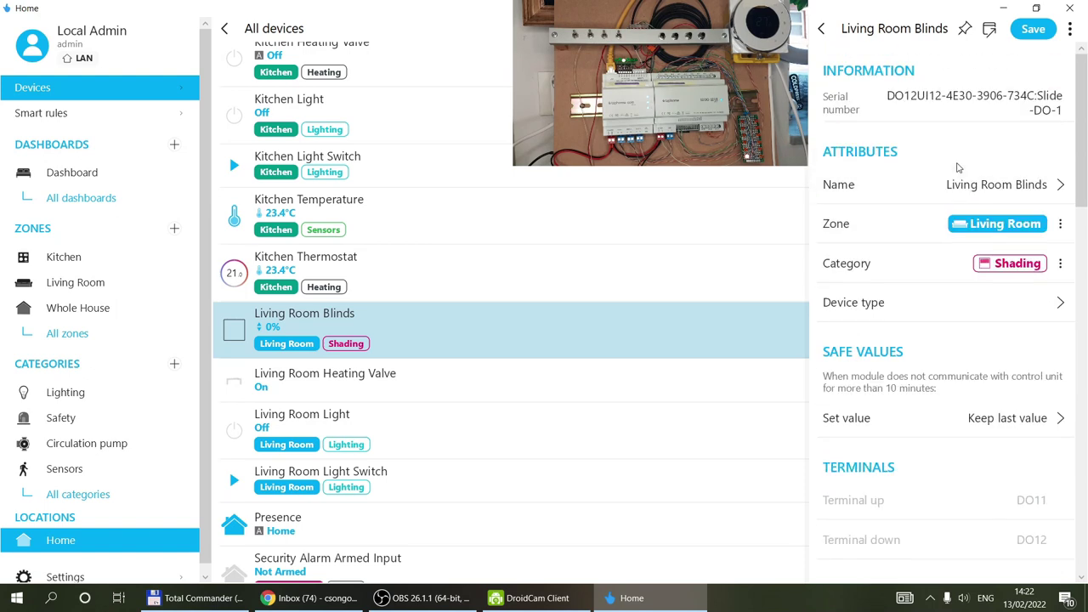
pyautogui.scroll(-4, 957, 168)
pyautogui.scroll(-4, 957, 168)
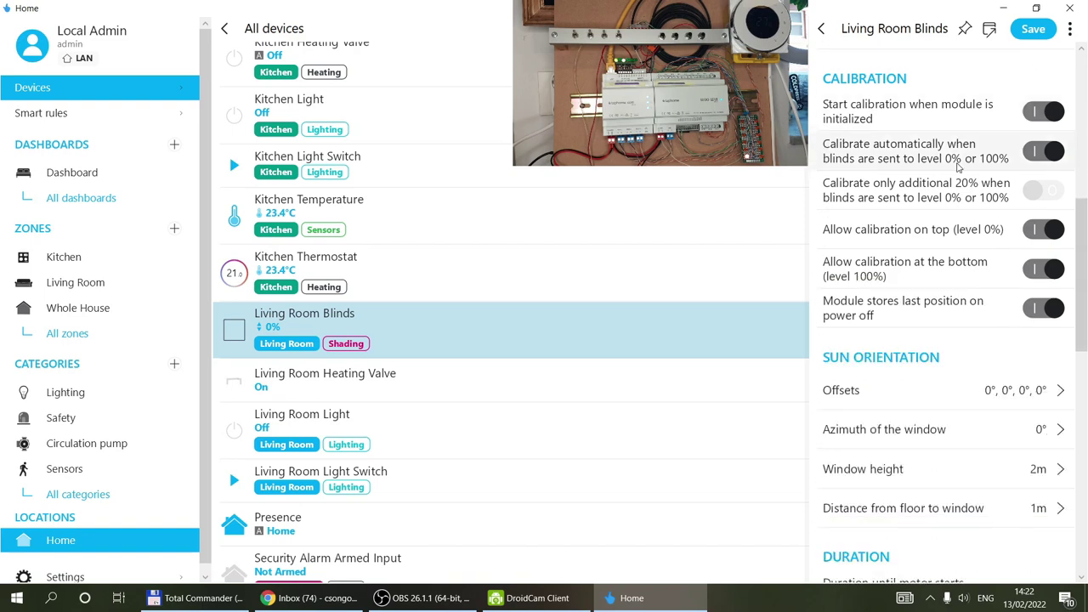
pyautogui.scroll(1, 957, 168)
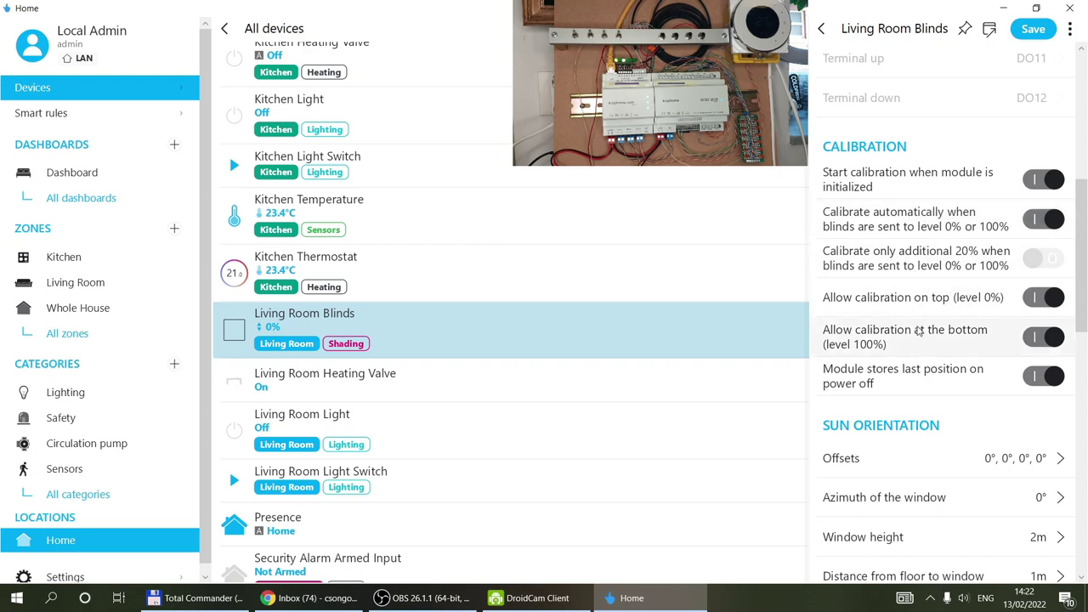
pyautogui.scroll(-1, 919, 331)
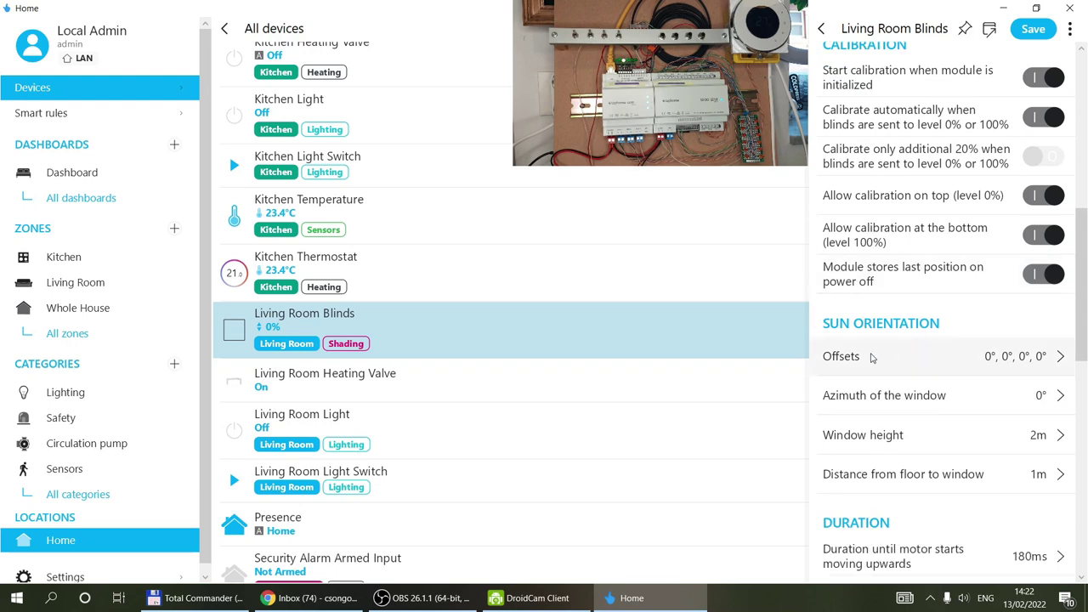
pyautogui.scroll(-2, 923, 332)
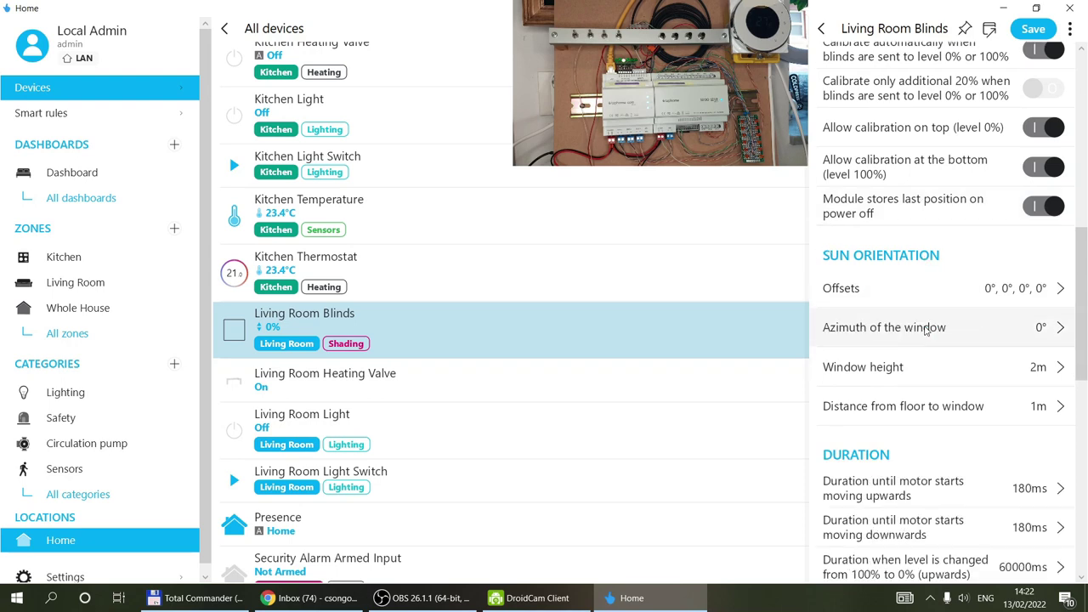
pyautogui.scroll(-2, 926, 331)
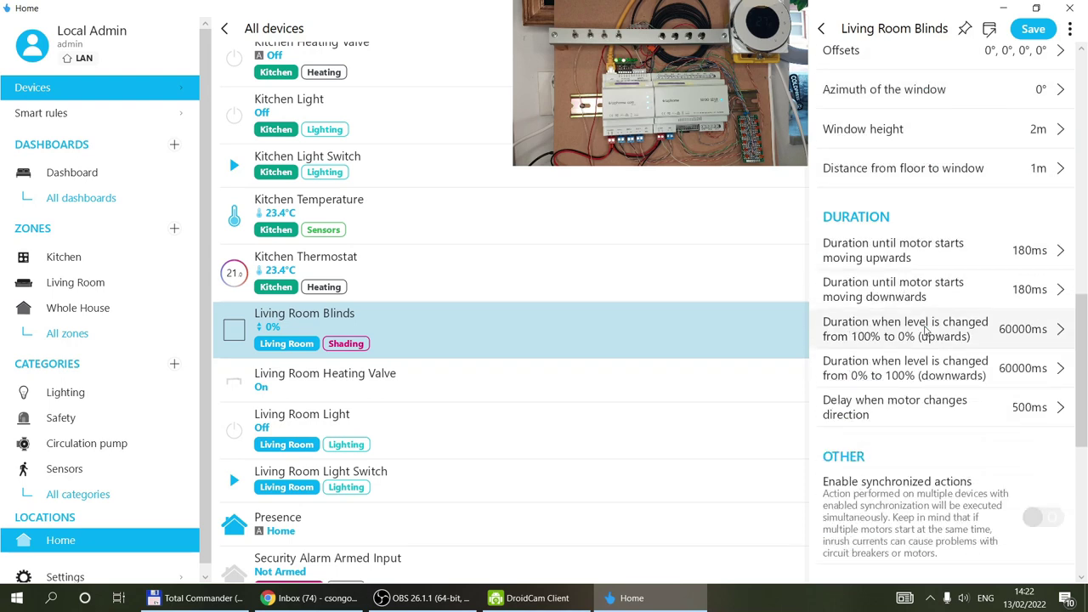
pyautogui.scroll(1, 927, 332)
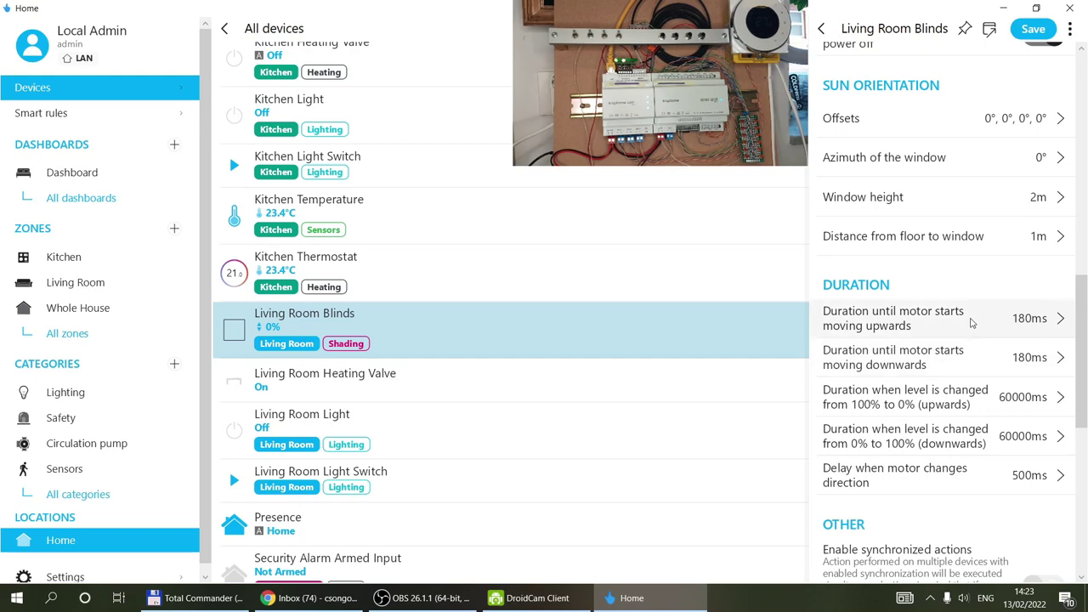
# Review the calibration switches, sun orientation values and motor durations of Living Room Blinds once more
pyautogui.scroll(4, 961, 255)
pyautogui.scroll(-2, 974, 231)
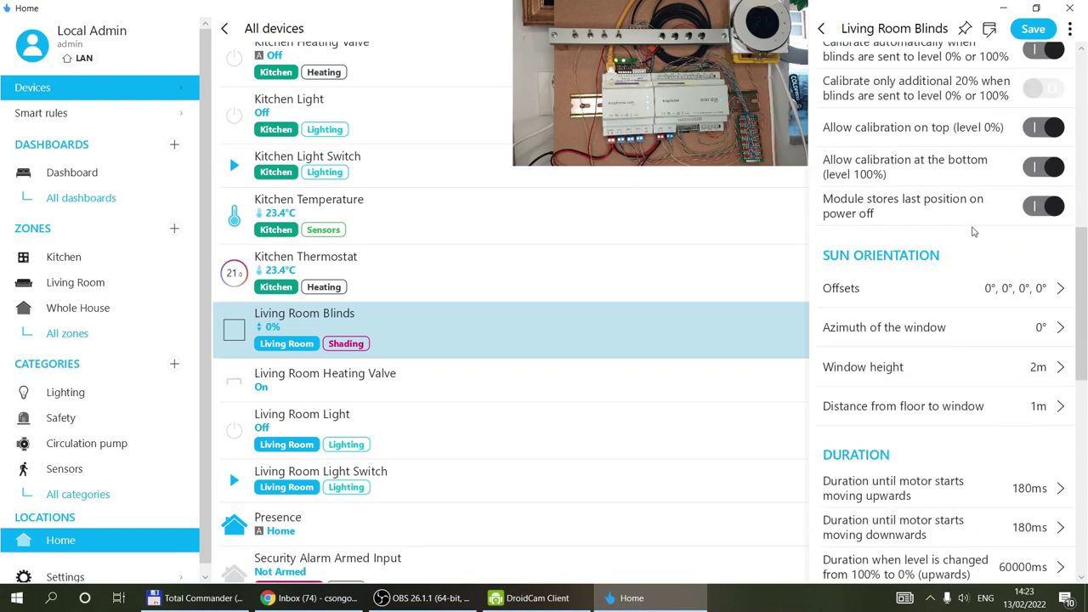
pyautogui.scroll(-2, 974, 231)
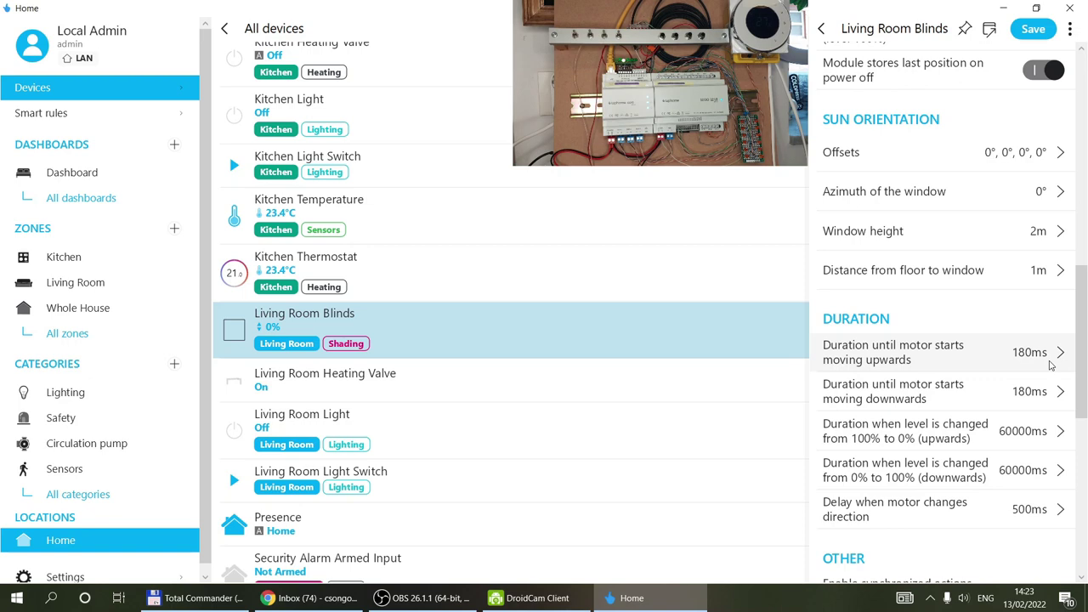
pyautogui.scroll(2, 1051, 364)
pyautogui.scroll(3, 981, 206)
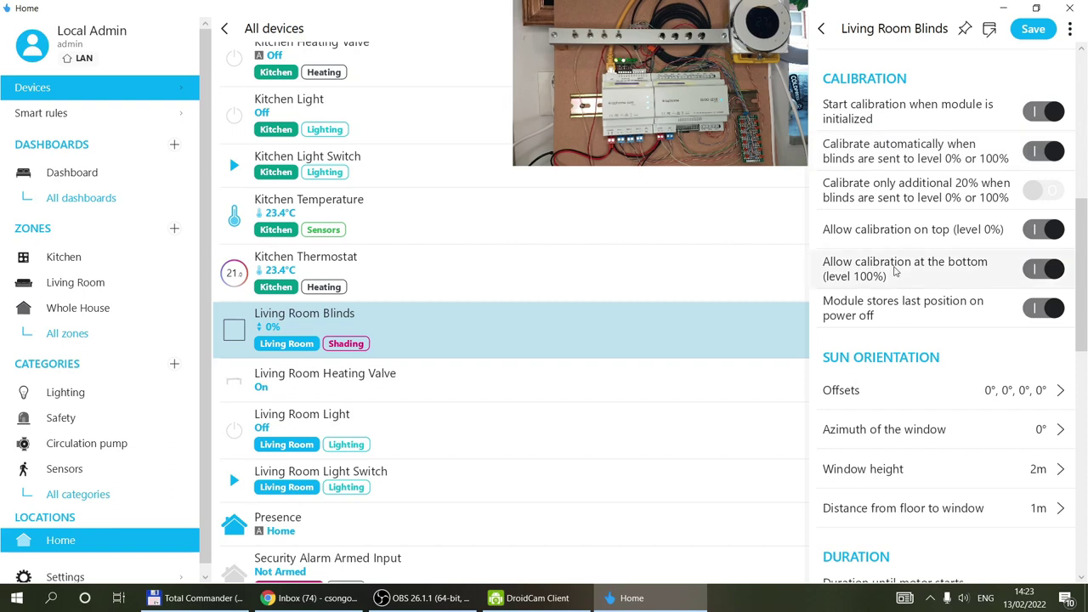
pyautogui.scroll(-3, 918, 246)
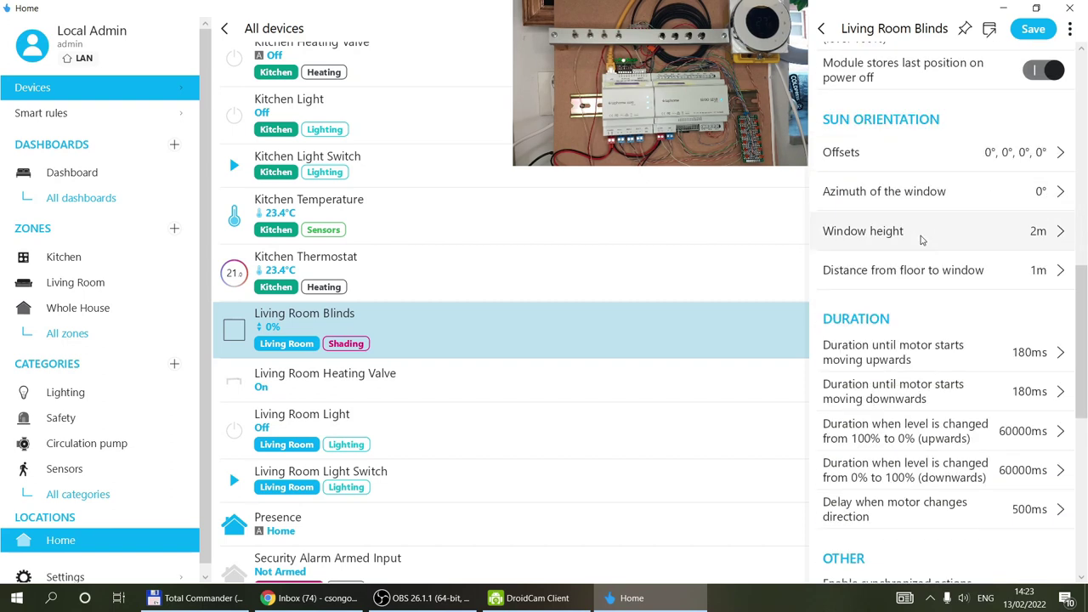
# Set the durations until the motor starts moving upwards and downwards to 10 ms each
pyautogui.scroll(-2, 922, 240)
pyautogui.click(1024, 253)
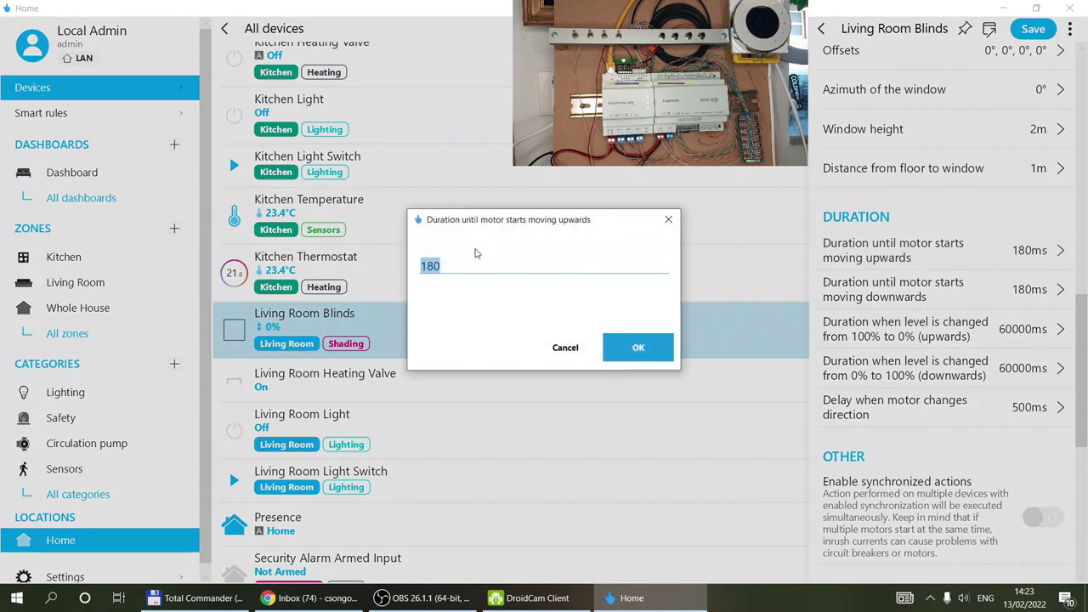
pyautogui.write('10')
pyautogui.click(638, 347)
pyautogui.click(1029, 289)
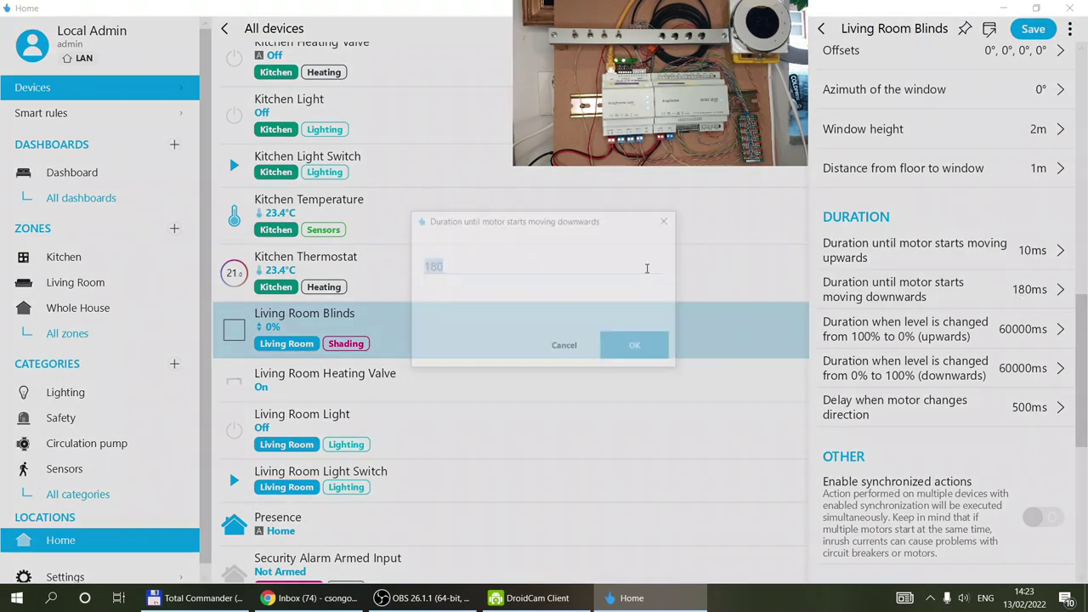
pyautogui.write('10')
pyautogui.click(637, 347)
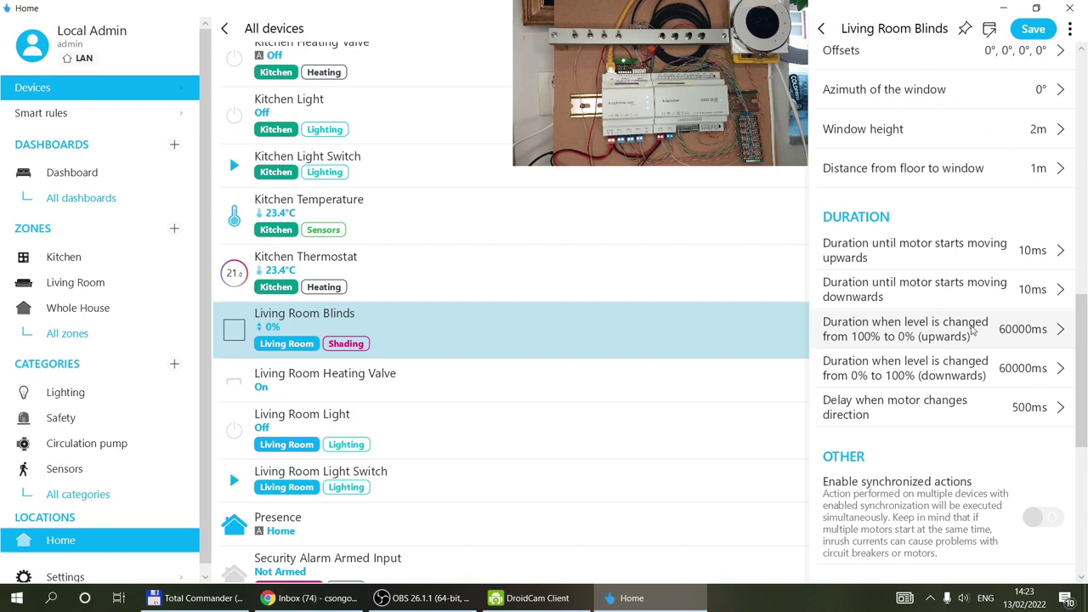
# Set the durations until the motor starts moving upwards and downwards to 10000 ms each
pyautogui.click(1033, 250)
pyautogui.write('10')
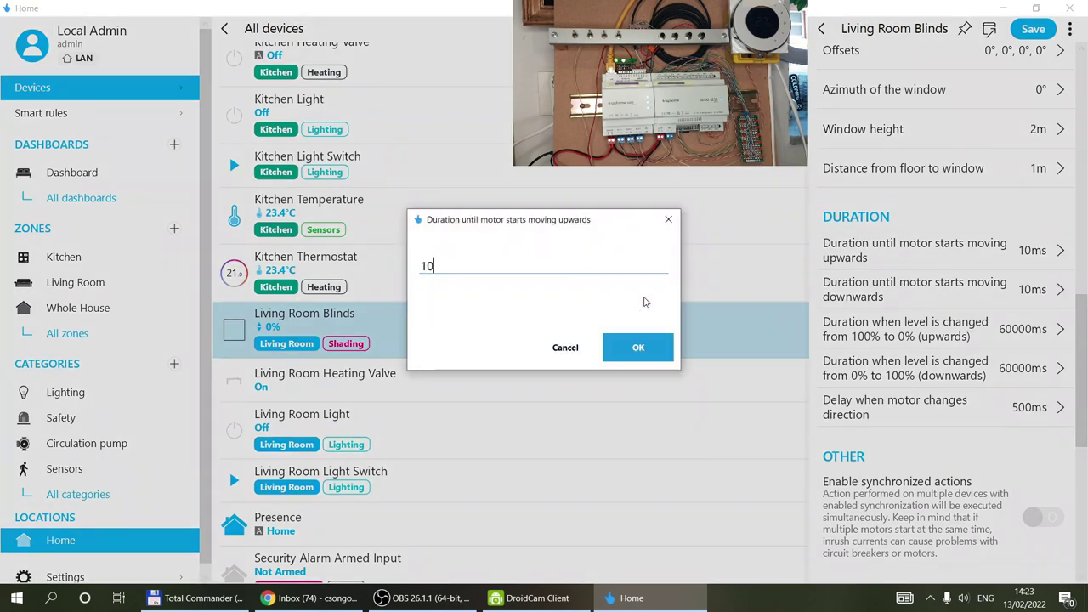
pyautogui.write('000')
pyautogui.click(639, 350)
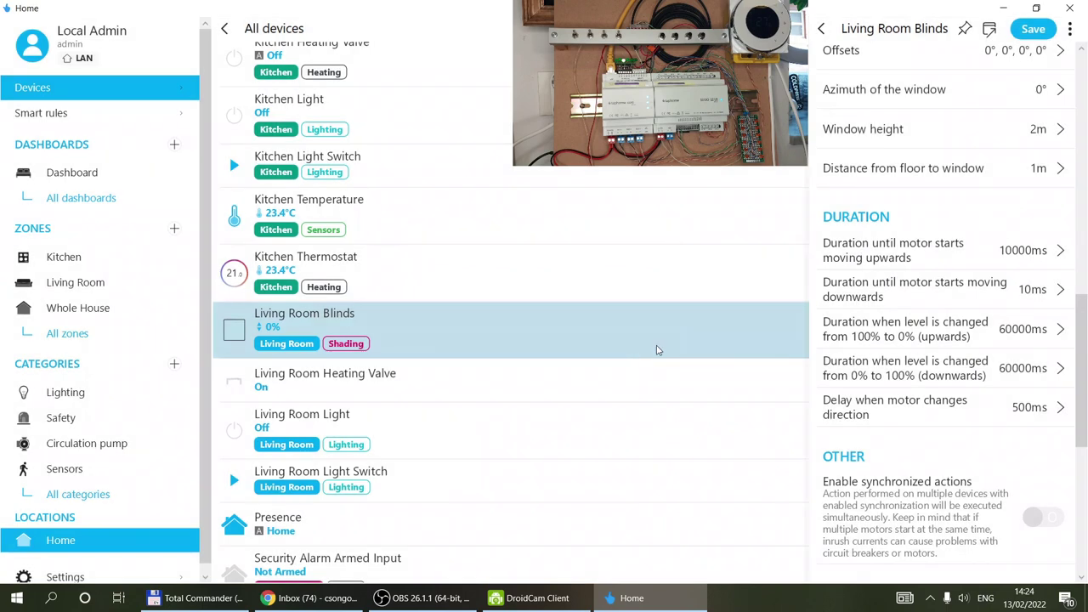
pyautogui.click(999, 306)
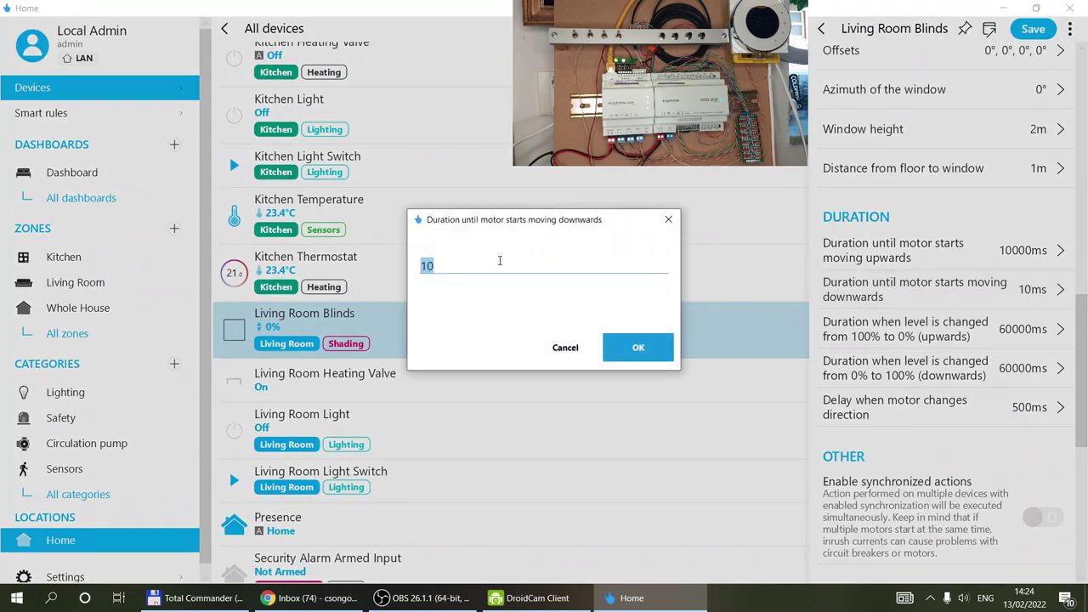
pyautogui.write('10000')
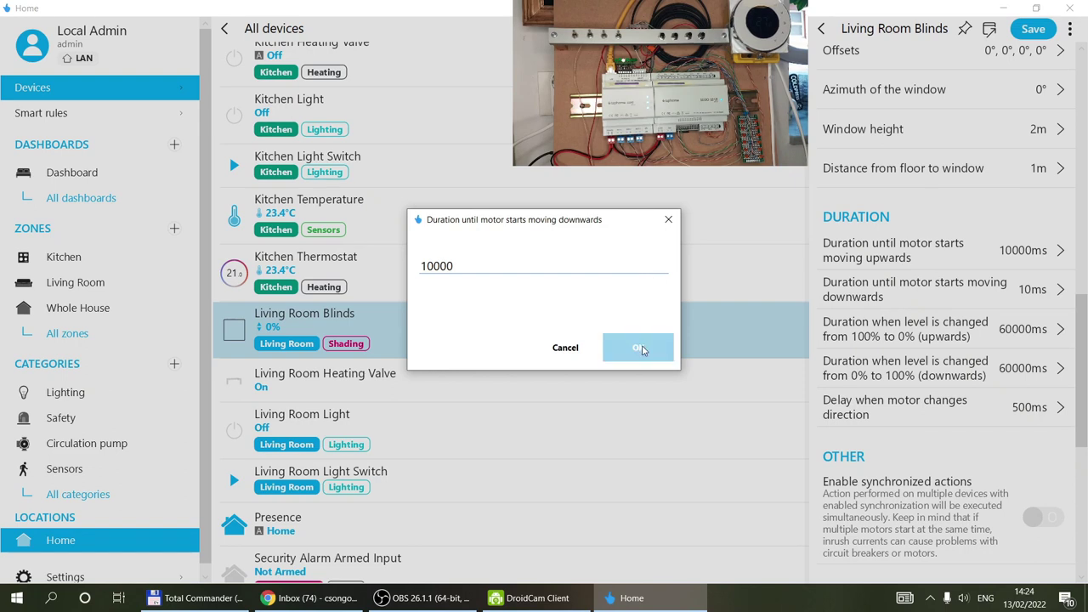
pyautogui.click(639, 346)
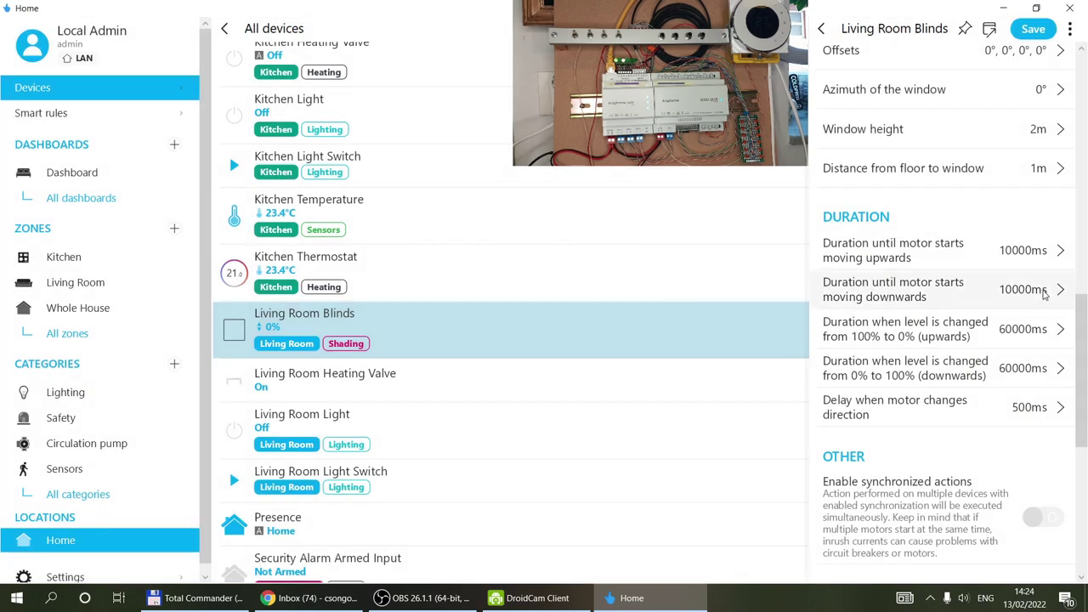
# Examine the remaining service settings of Living Room Blinds, including synchronized actions, Somfy WT calibration, the wizard, and the force and calibrate commands
pyautogui.scroll(-3, 956, 252)
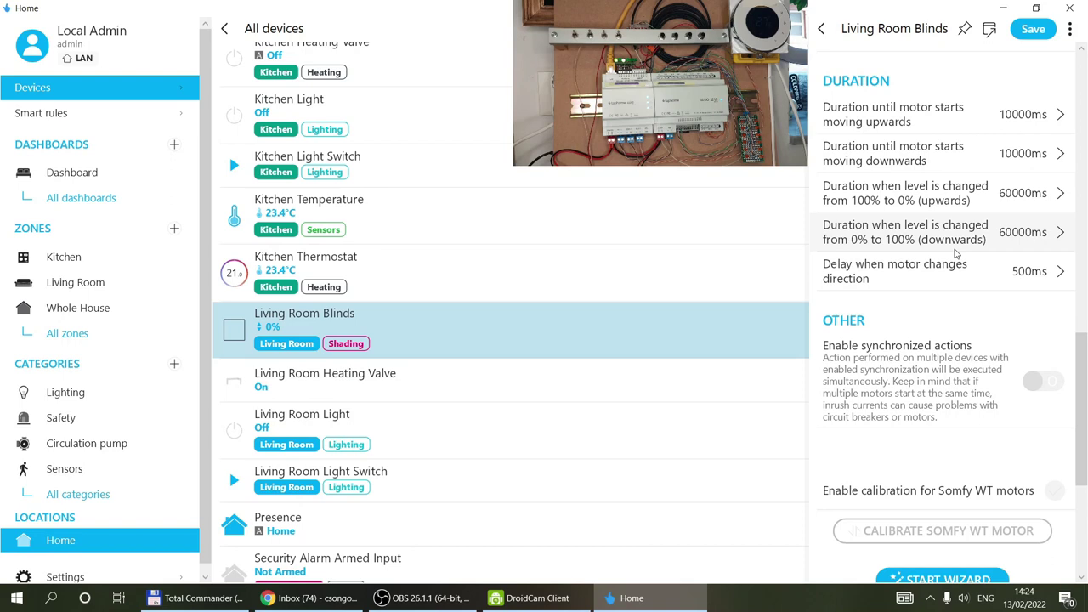
pyautogui.scroll(-1, 956, 252)
pyautogui.scroll(-1, 988, 316)
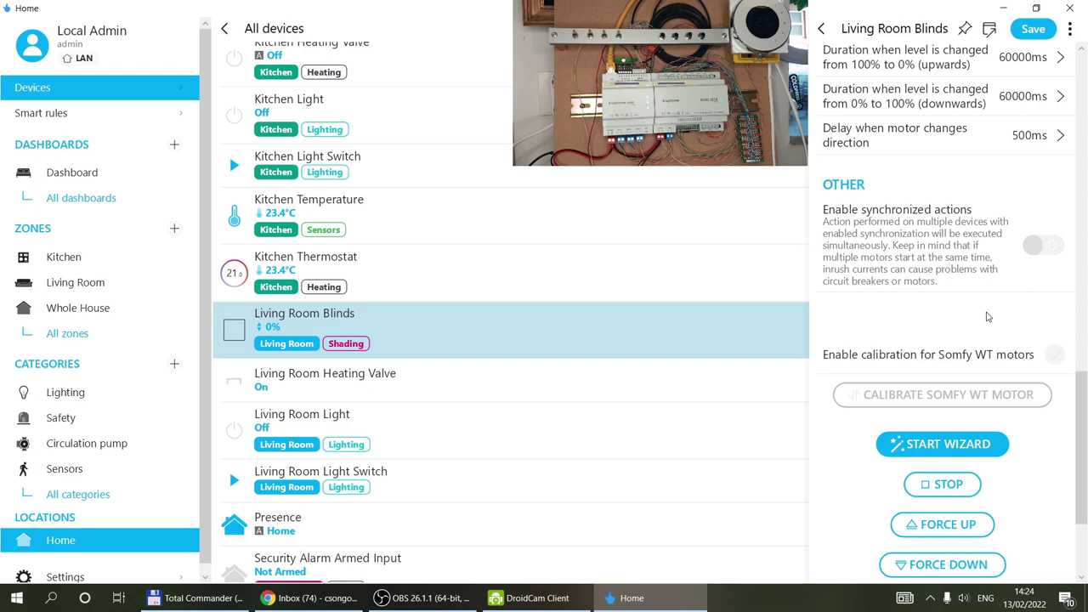
pyautogui.scroll(-1, 987, 316)
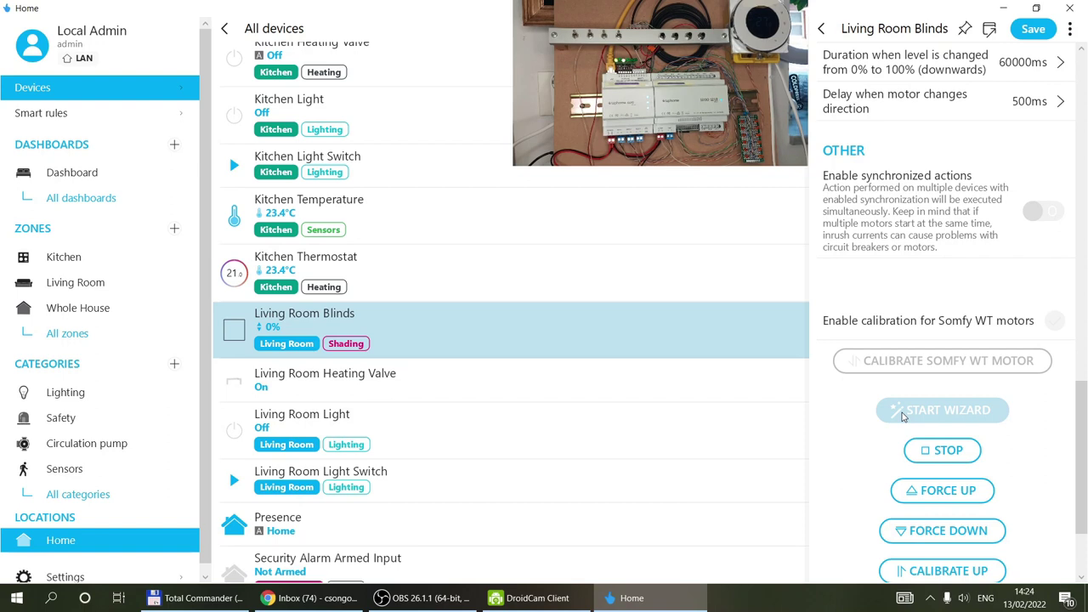
pyautogui.scroll(-2, 903, 416)
pyautogui.scroll(-2, 879, 364)
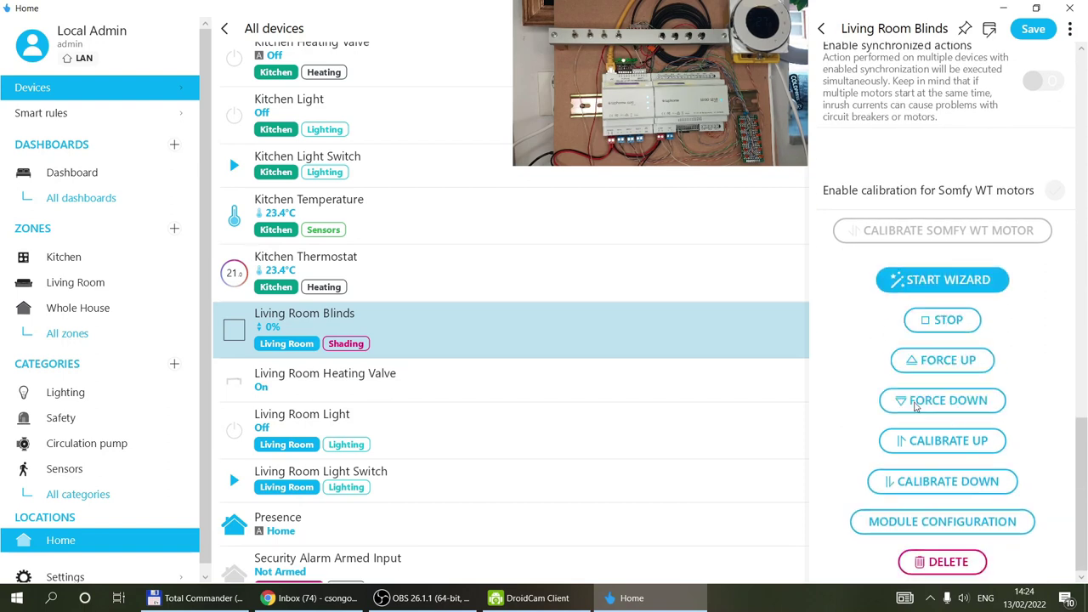
pyautogui.scroll(5, 884, 206)
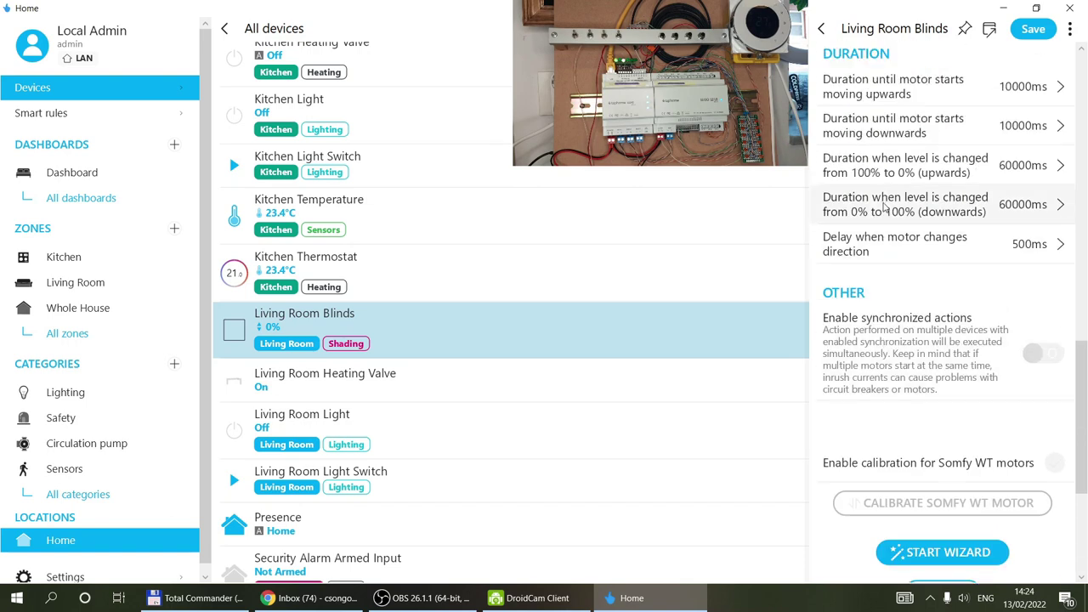
pyautogui.scroll(15, 884, 207)
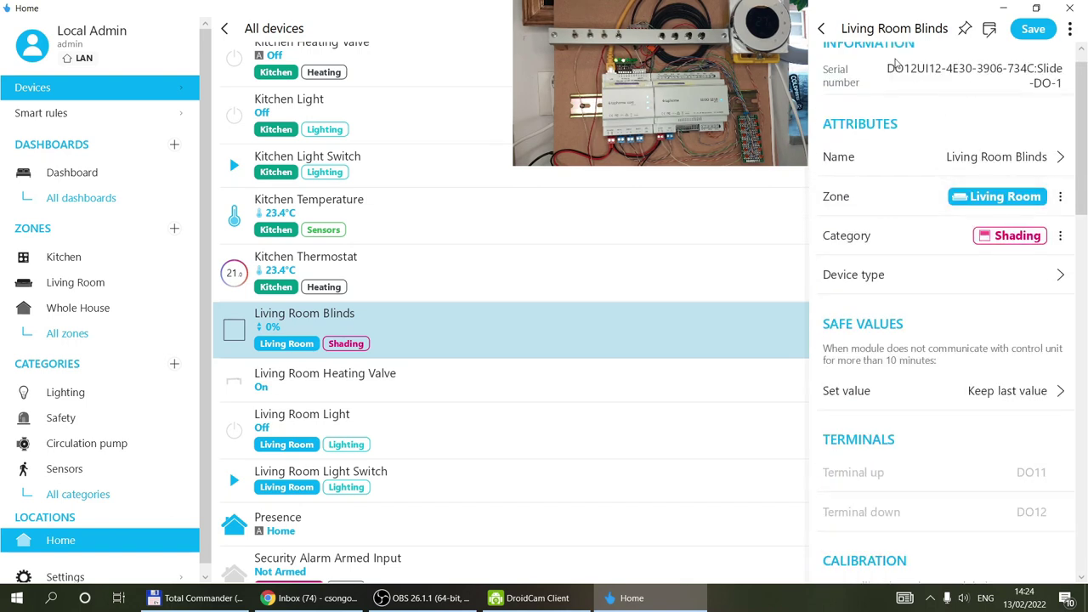
pyautogui.scroll(-15, 894, 64)
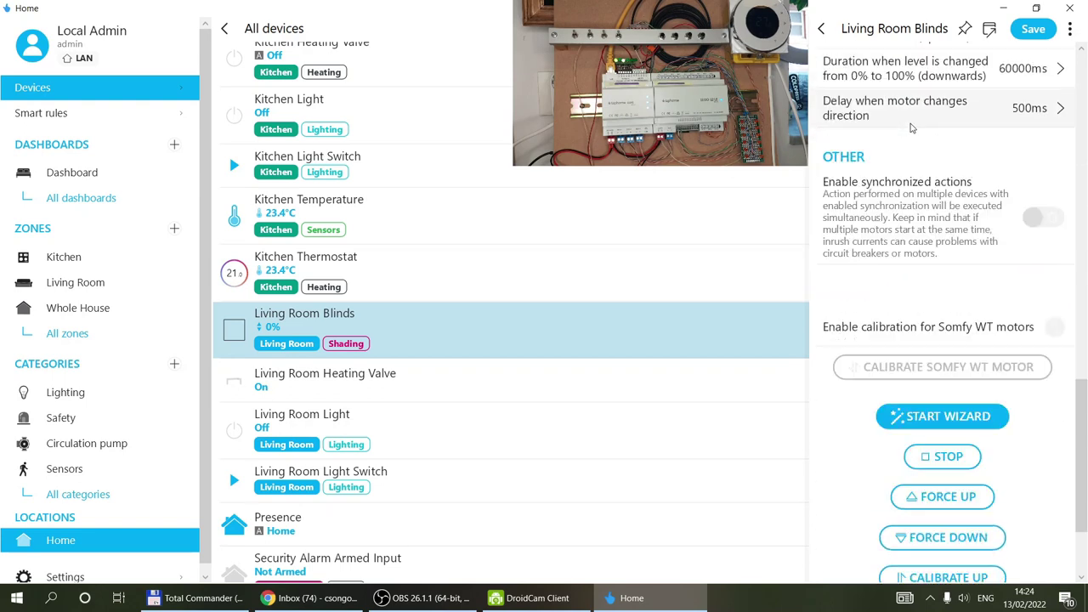
pyautogui.scroll(-2, 911, 128)
pyautogui.scroll(6, 911, 128)
pyautogui.scroll(-6, 911, 128)
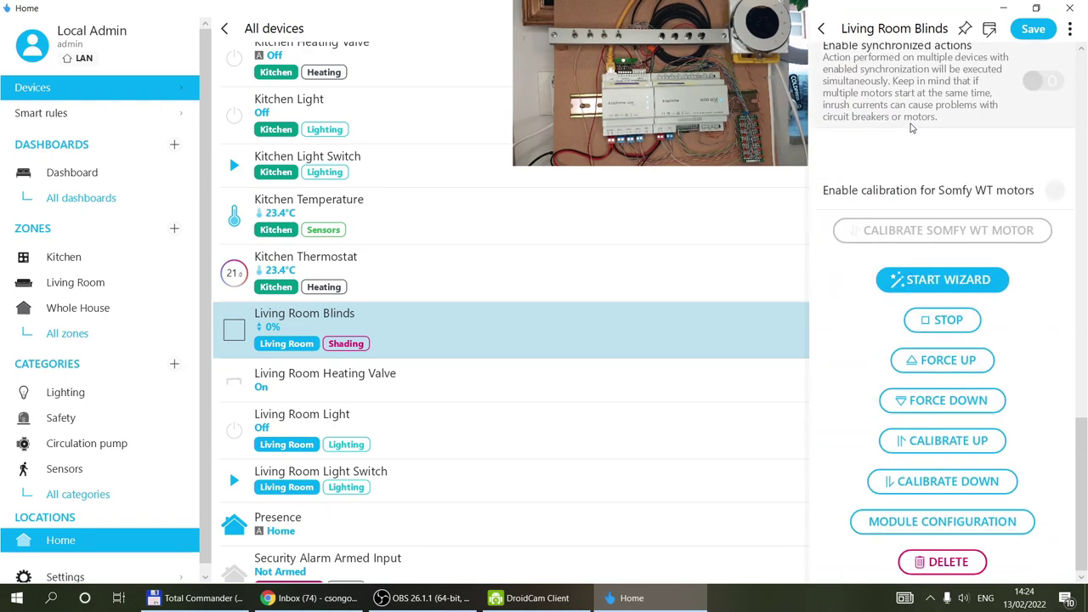
# Test the Living Room Blinds motor by forcing it up and down
pyautogui.click(939, 361)
pyautogui.click(940, 362)
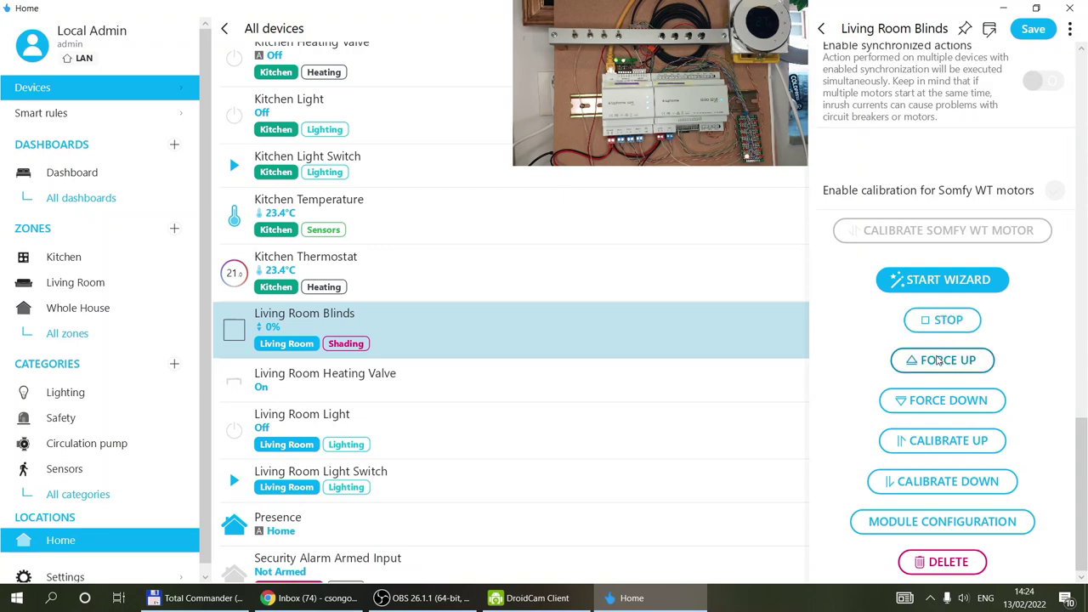
pyautogui.click(932, 402)
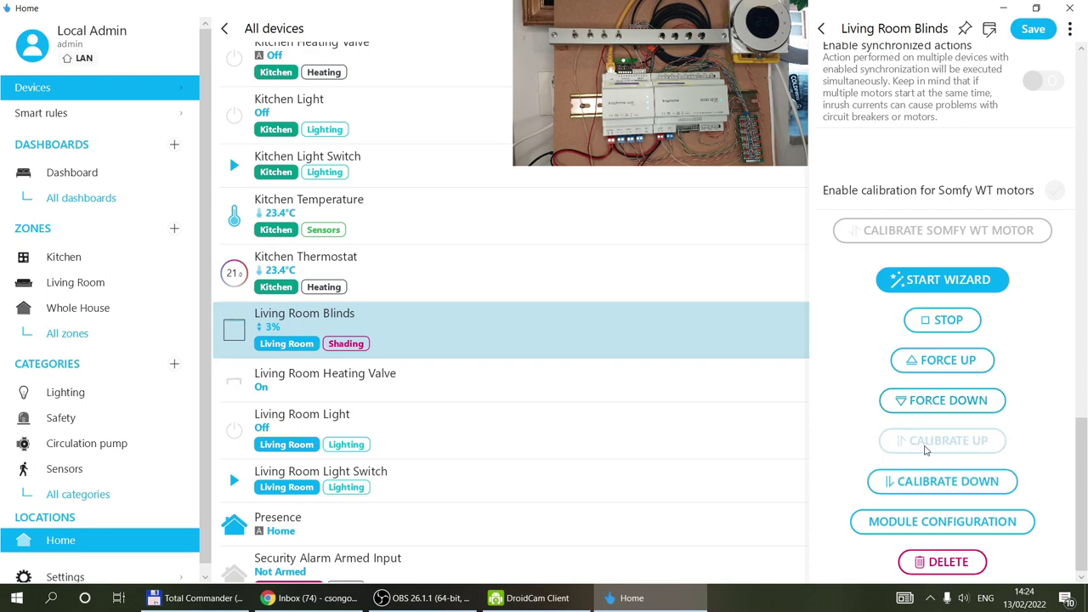
# Save the blind's settings while opening its module configuration, and look over the DO12UI12 blinds, digital outputs and universal inputs
pyautogui.scroll(5, 935, 255)
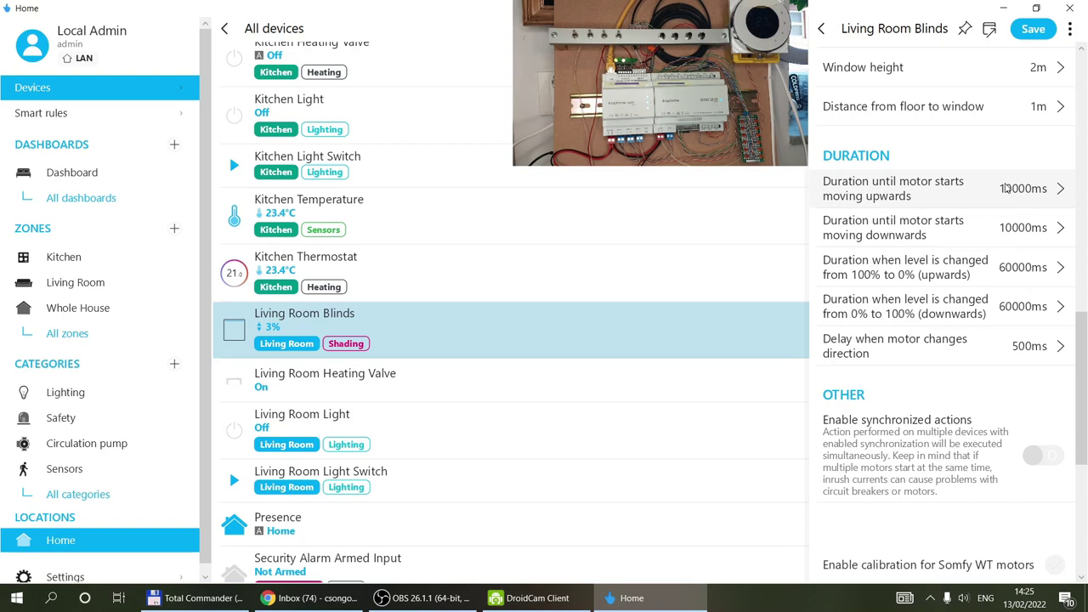
pyautogui.scroll(-5, 991, 188)
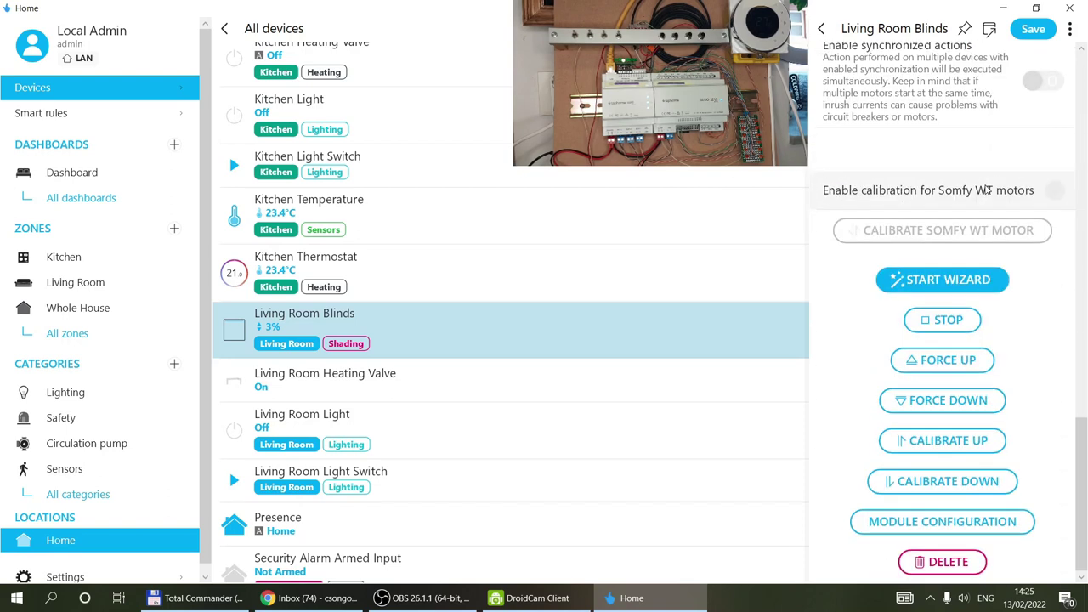
pyautogui.click(950, 519)
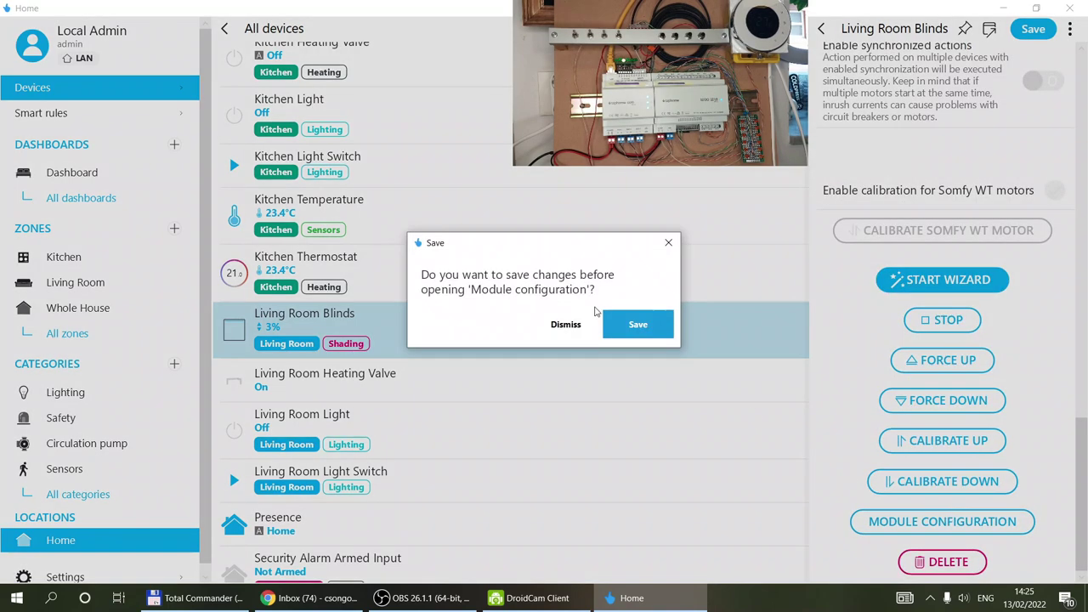
pyautogui.click(638, 329)
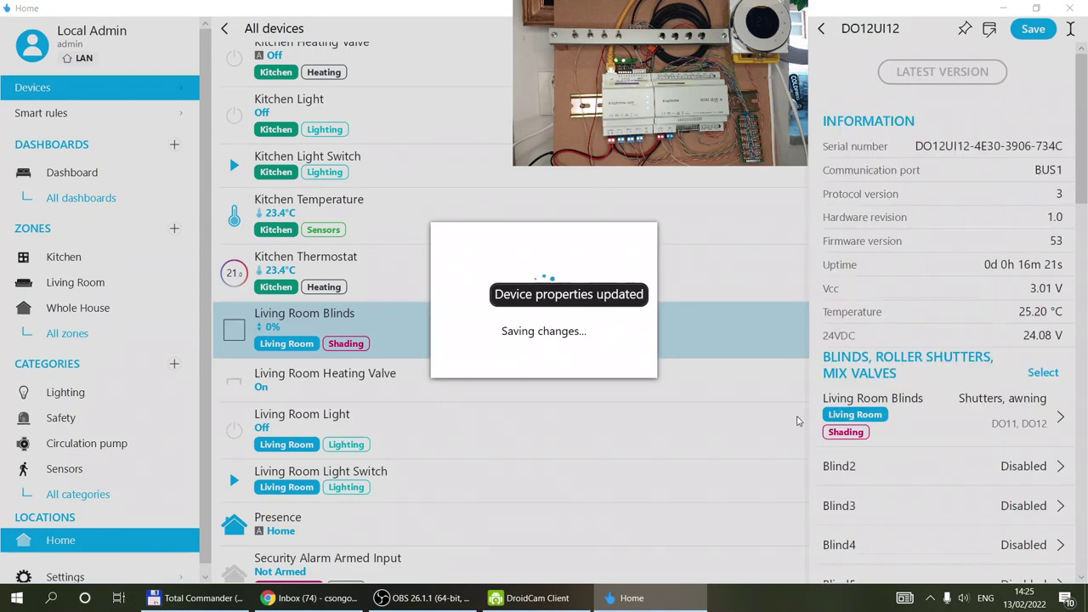
pyautogui.scroll(-5, 867, 263)
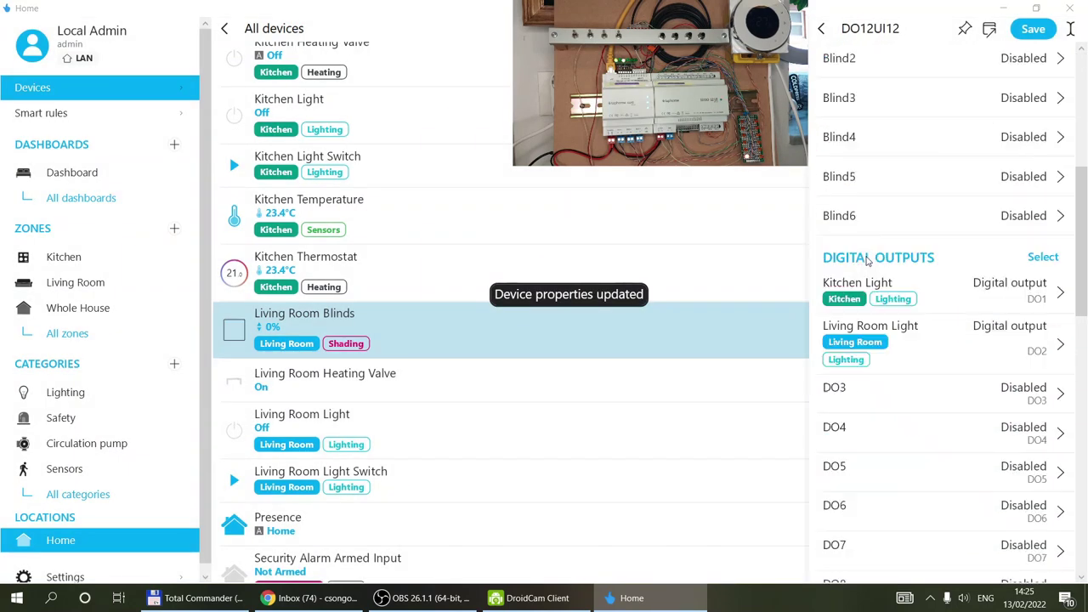
pyautogui.scroll(-10, 867, 262)
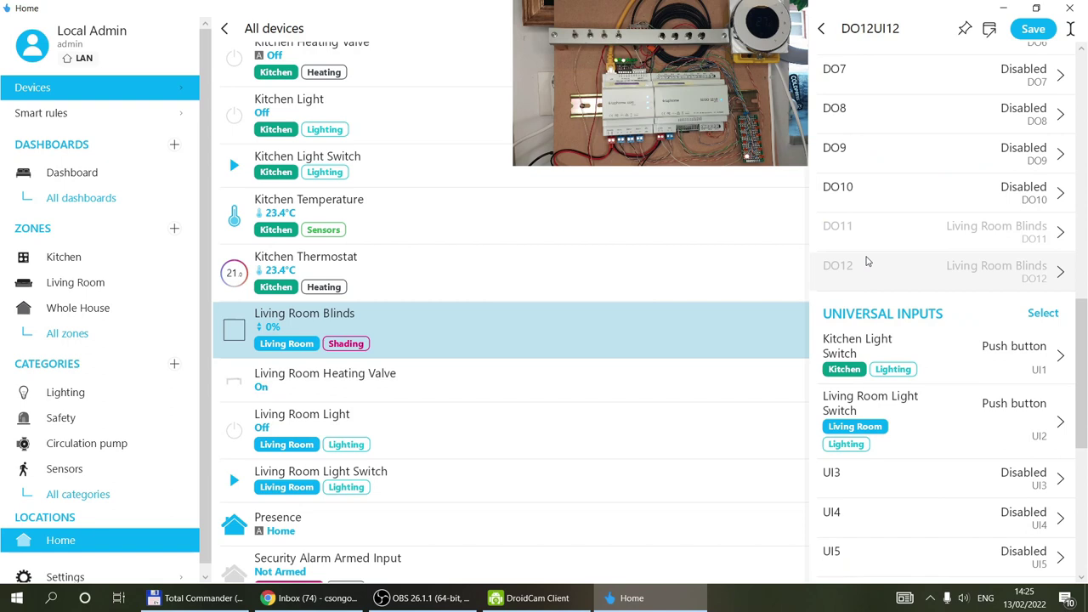
pyautogui.click(821, 28)
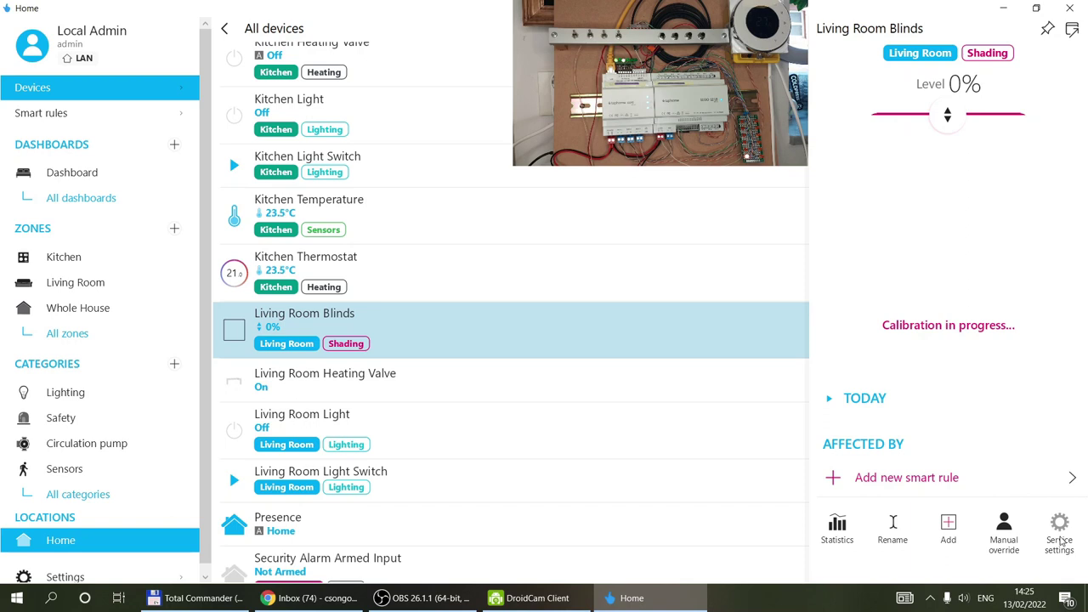
# In the Living Room Blinds service settings, set both durations until the motor starts moving to 10 ms and save the changes
pyautogui.click(1059, 536)
pyautogui.scroll(-10, 978, 427)
pyautogui.scroll(-3, 978, 428)
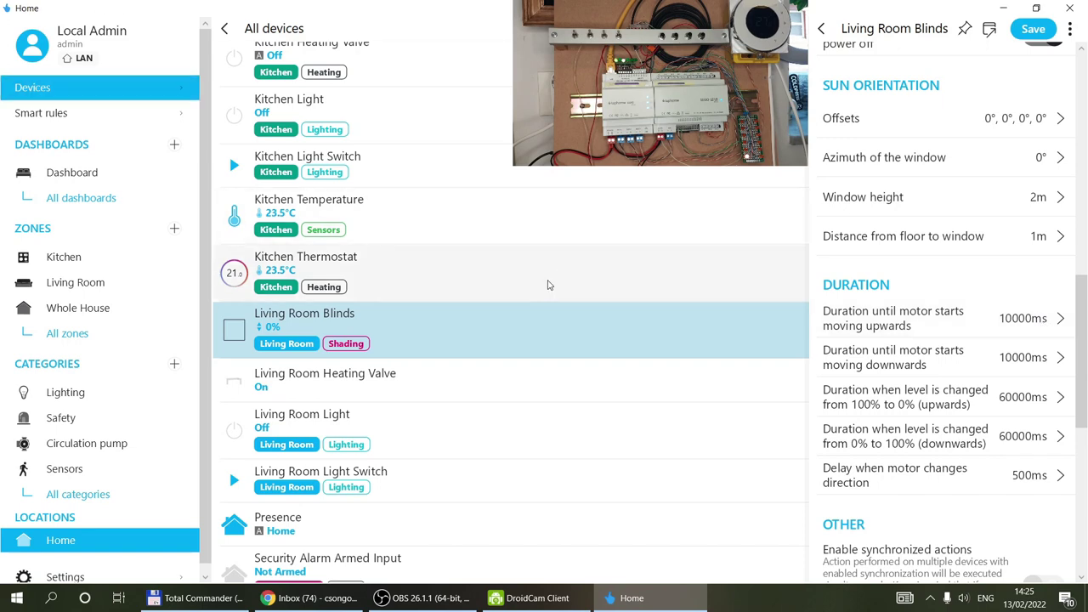
pyautogui.click(1010, 327)
pyautogui.write('10')
pyautogui.click(637, 347)
pyautogui.click(1027, 371)
pyautogui.write('10')
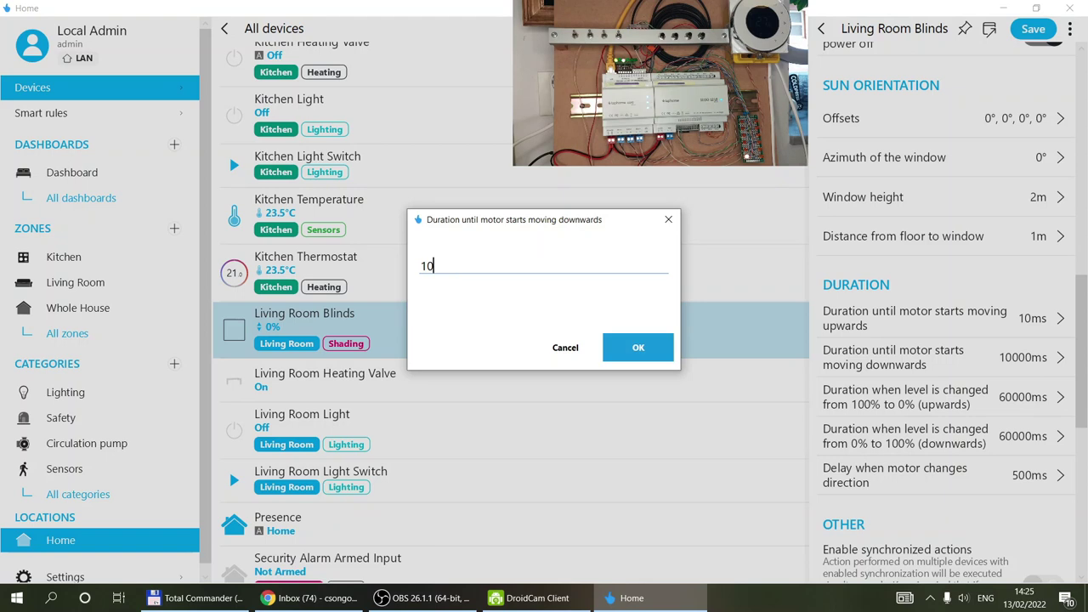
pyautogui.click(642, 351)
pyautogui.click(1029, 30)
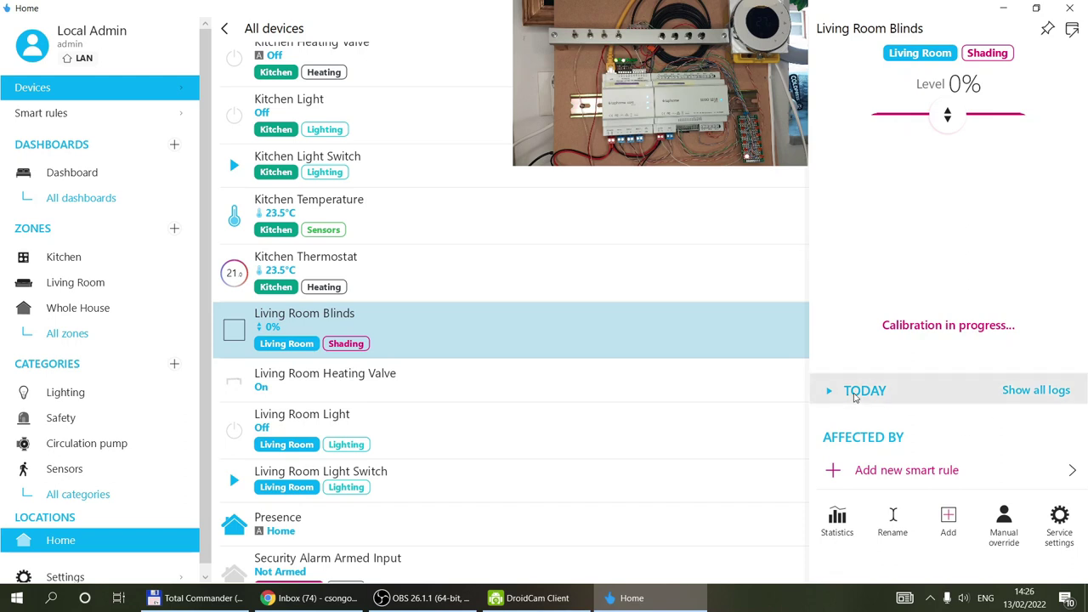
# Look over today's log entries for Living Room Blinds and reopen its service settings
pyautogui.click(826, 390)
pyautogui.scroll(-1, 894, 326)
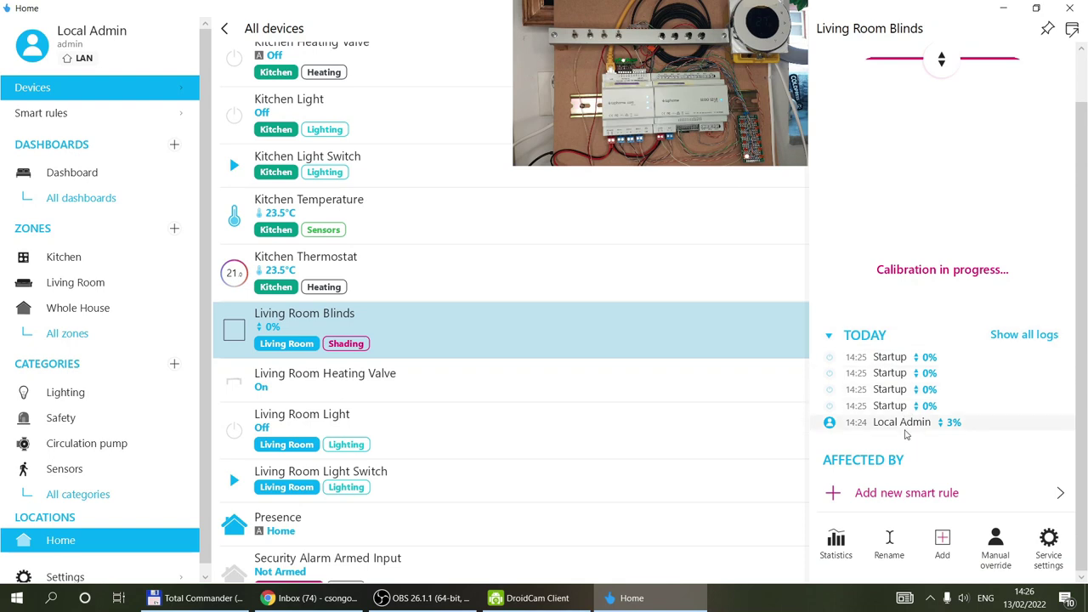
pyautogui.click(866, 335)
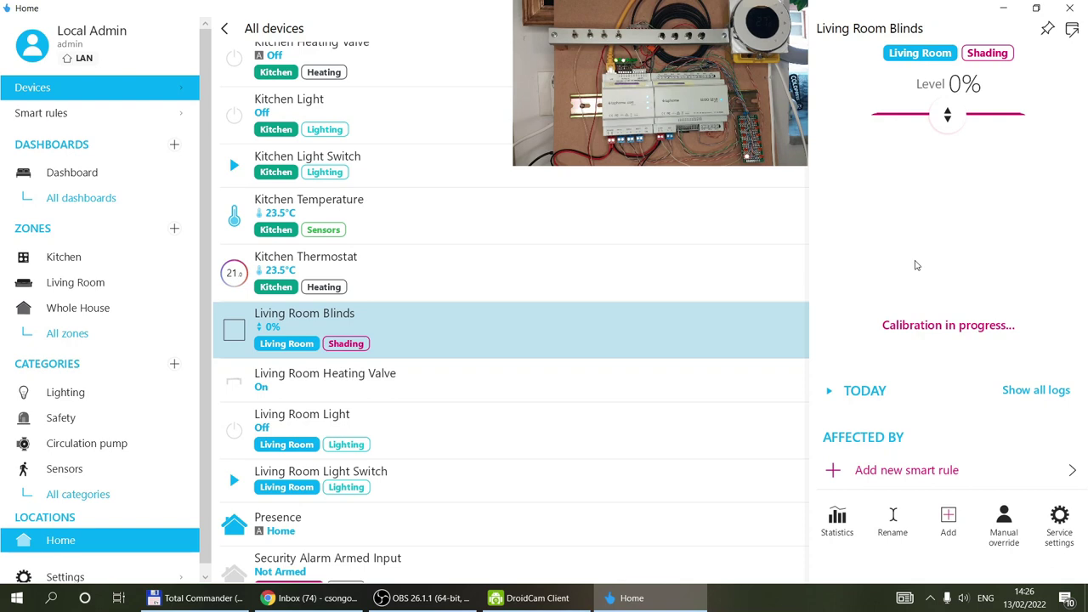
pyautogui.click(1059, 520)
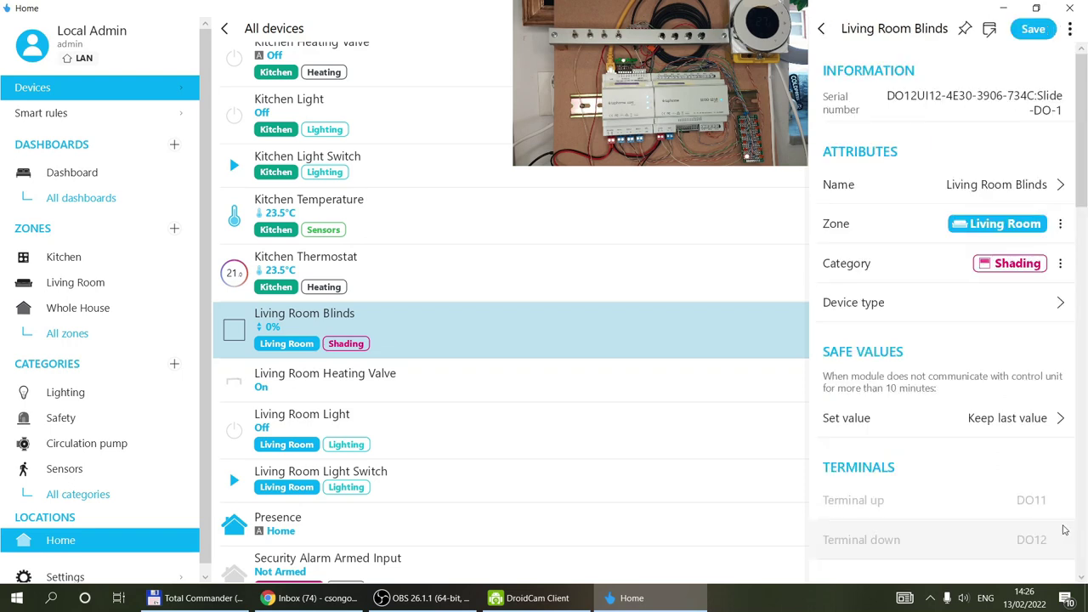
# Look over the left, right, bottom and top sun orientation offsets in the Living Room Blinds service settings
pyautogui.scroll(-5, 932, 311)
pyautogui.scroll(-4, 929, 270)
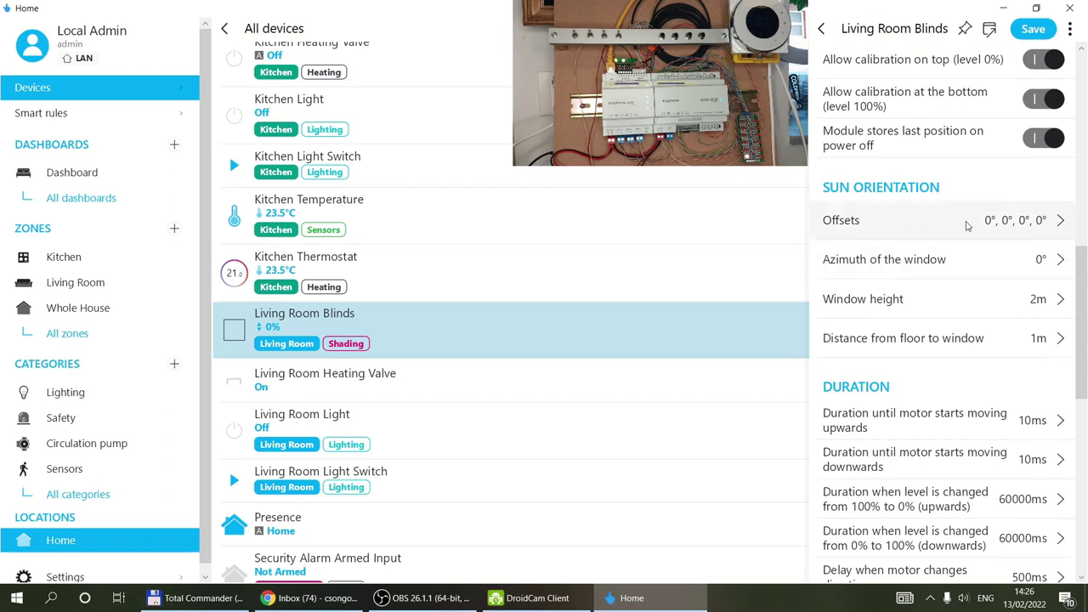
pyautogui.click(1011, 226)
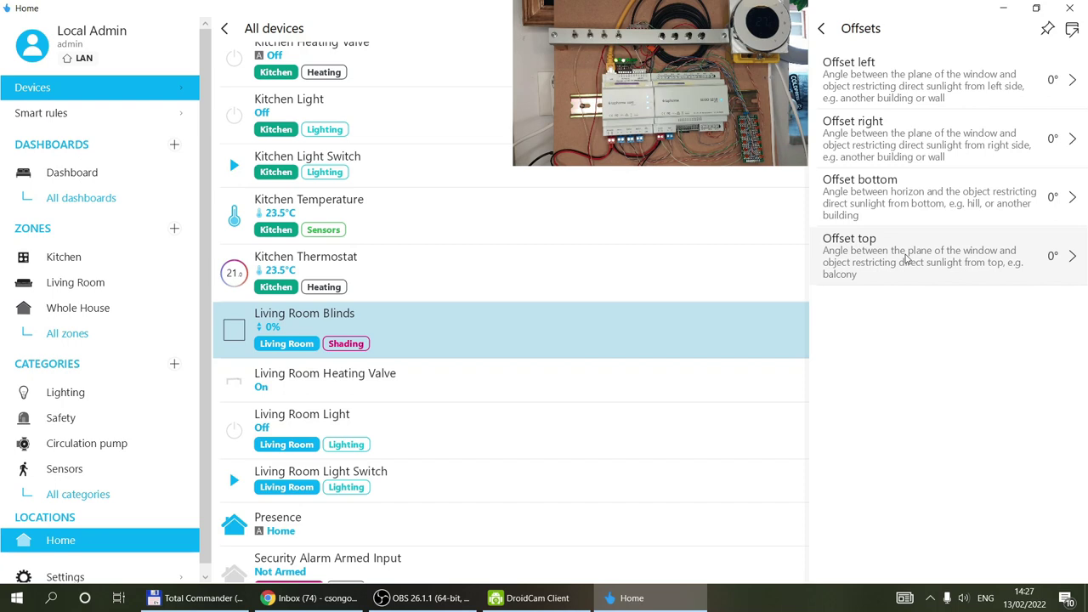
pyautogui.click(821, 28)
# Set the azimuth of the window to 270°, save the settings, and lower the Living Room Blinds to 100%
pyautogui.scroll(-3, 916, 281)
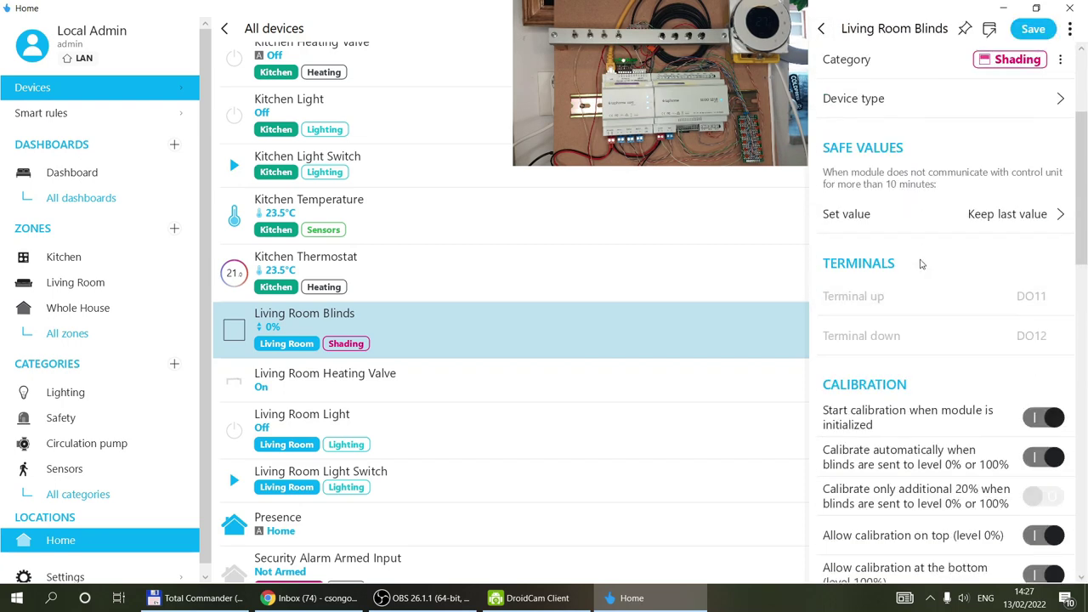
pyautogui.scroll(-5, 920, 265)
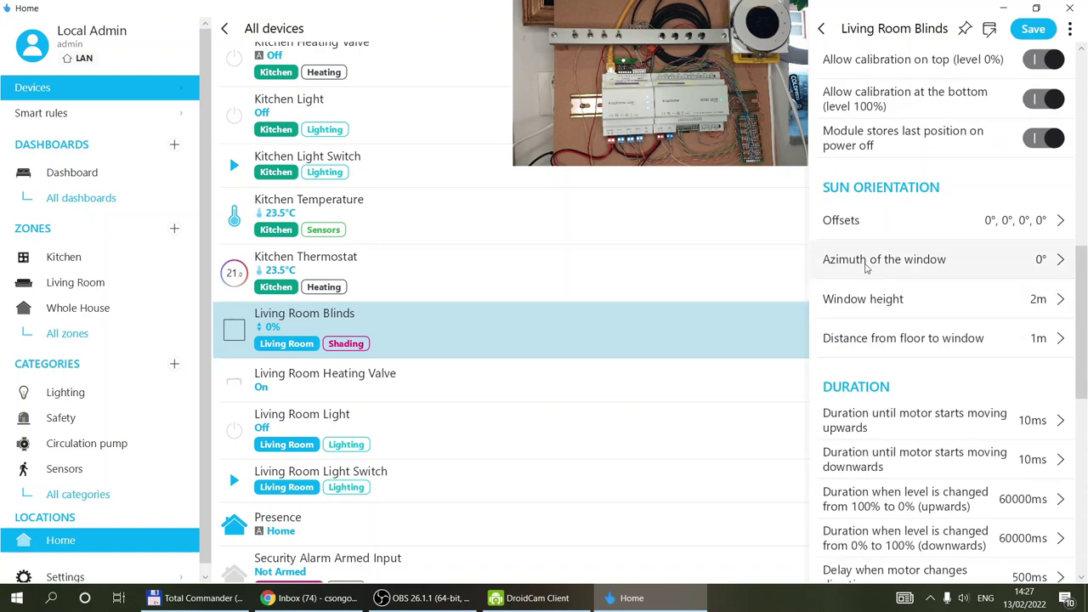
pyautogui.click(867, 261)
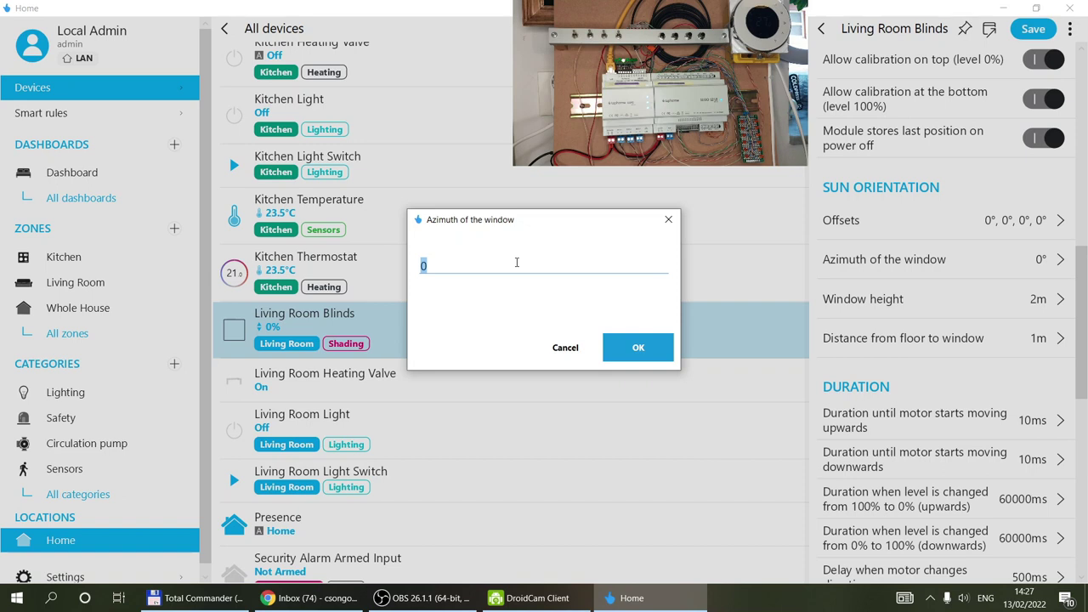
pyautogui.write('270')
pyautogui.click(621, 357)
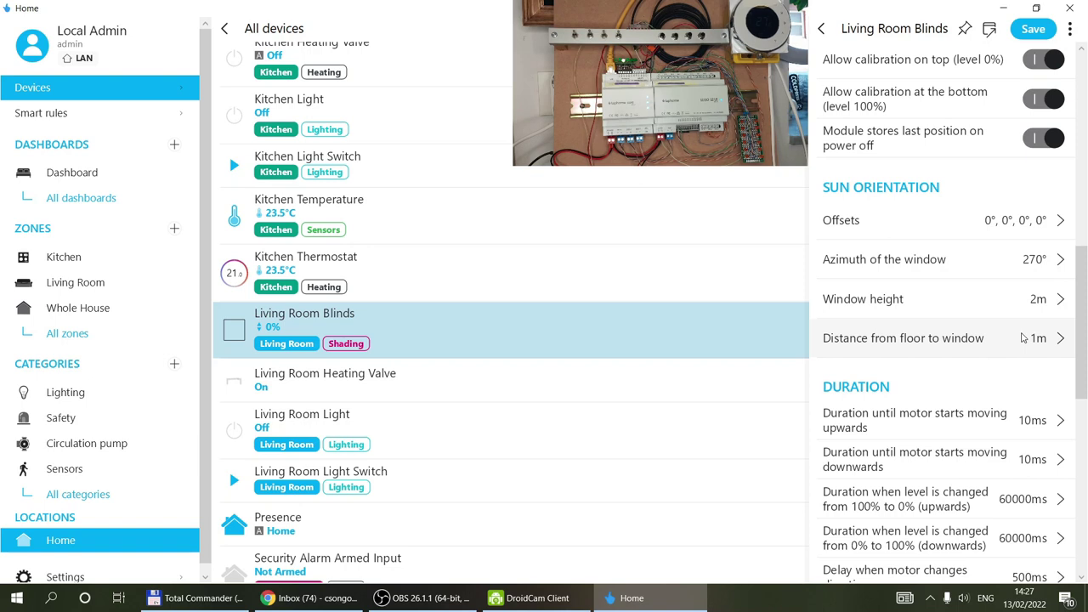
pyautogui.click(1033, 30)
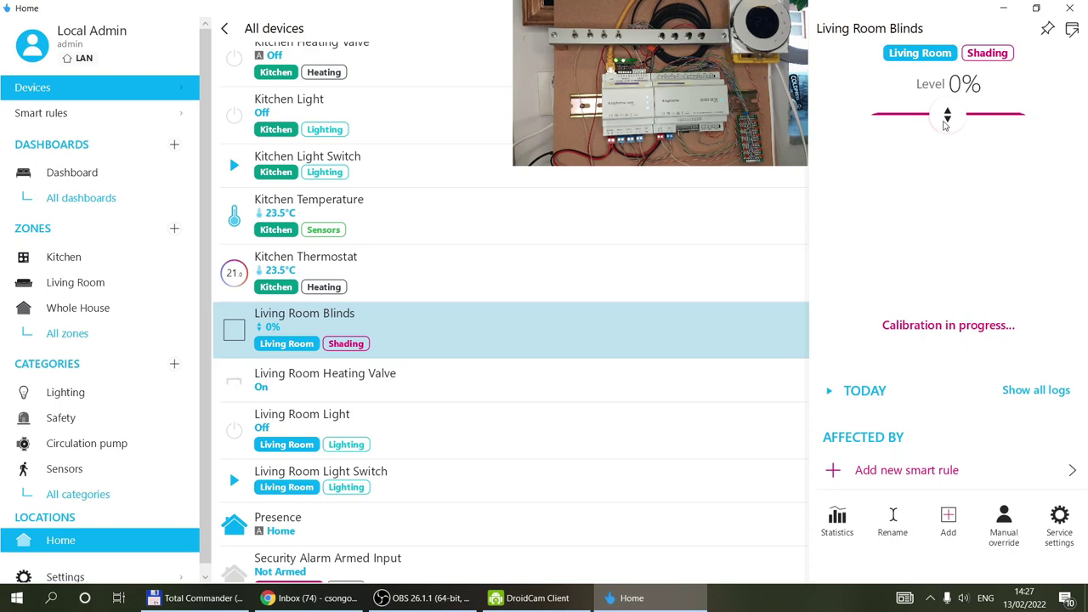
pyautogui.moveTo(948, 121); pyautogui.dragTo(948, 412)
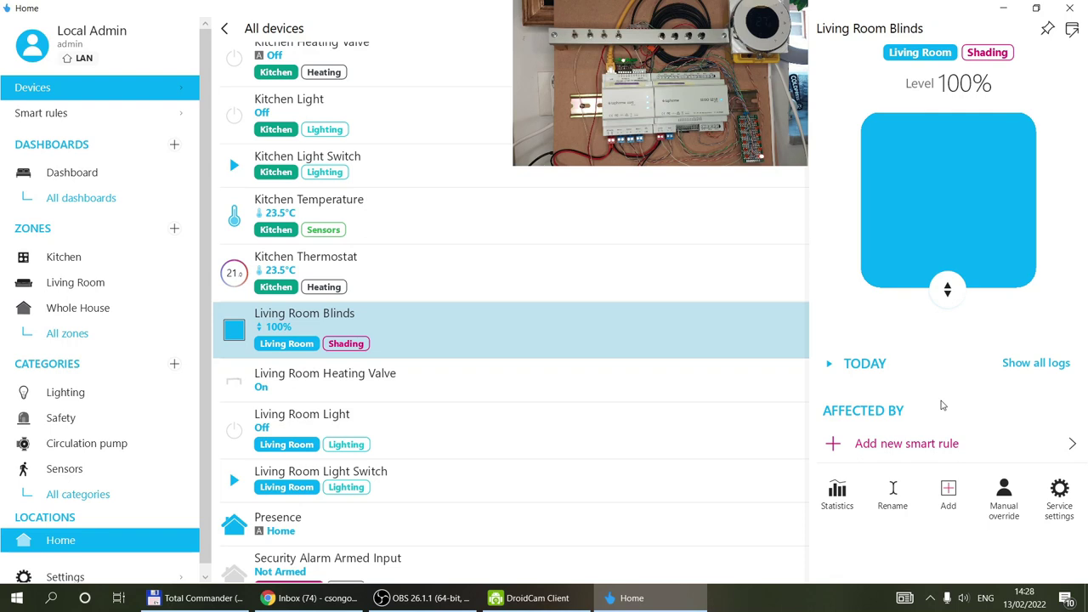
# In the blinds' service settings, set the duration for the level change from 100% to 0% (upwards) to 20 ms
pyautogui.click(1055, 491)
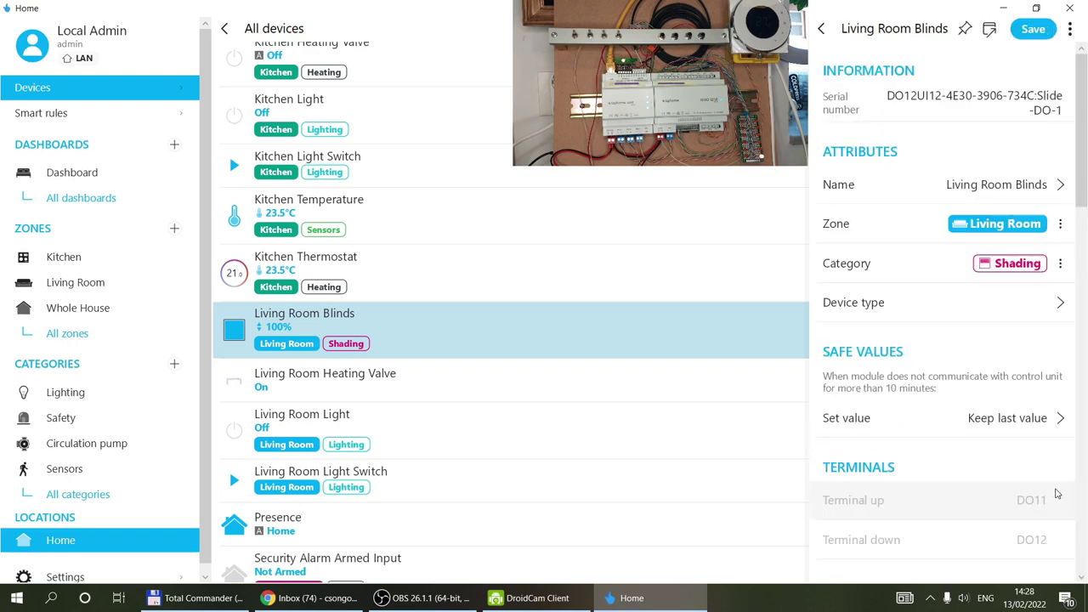
pyautogui.scroll(-12, 977, 313)
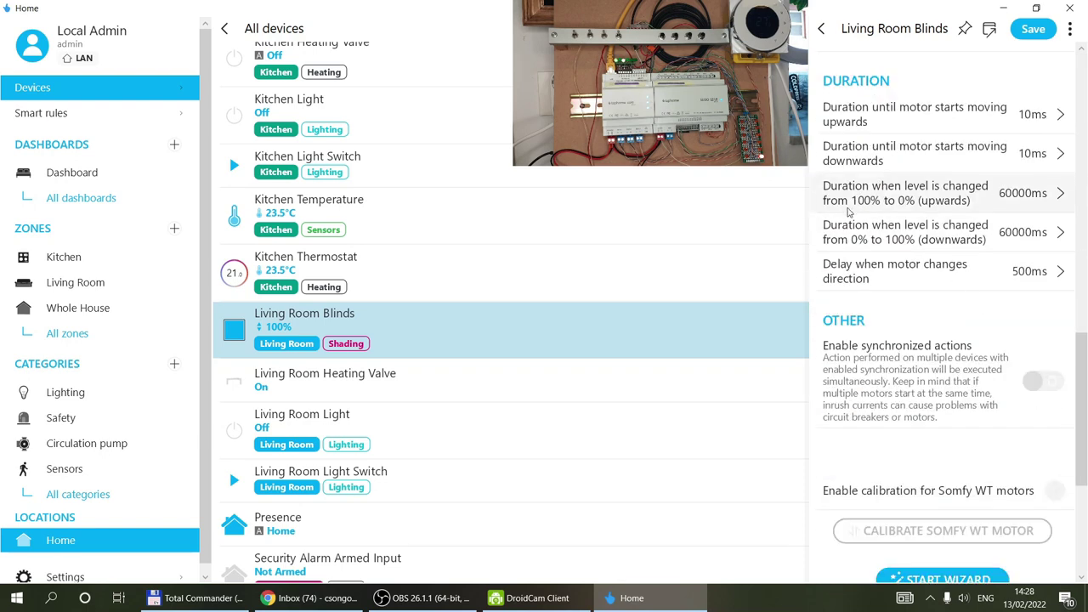
pyautogui.click(1012, 202)
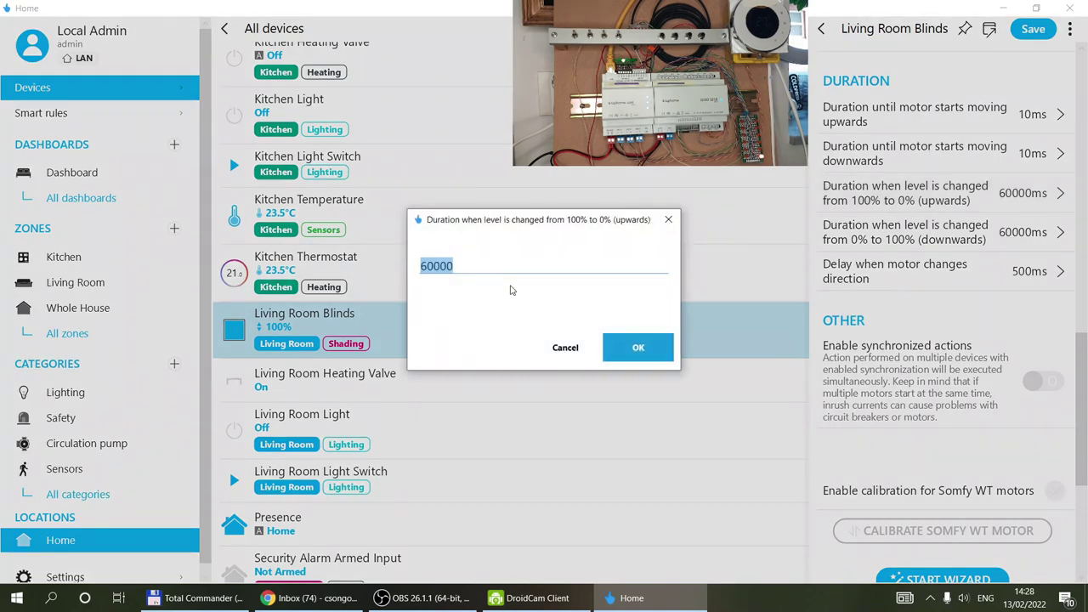
pyautogui.write('15')
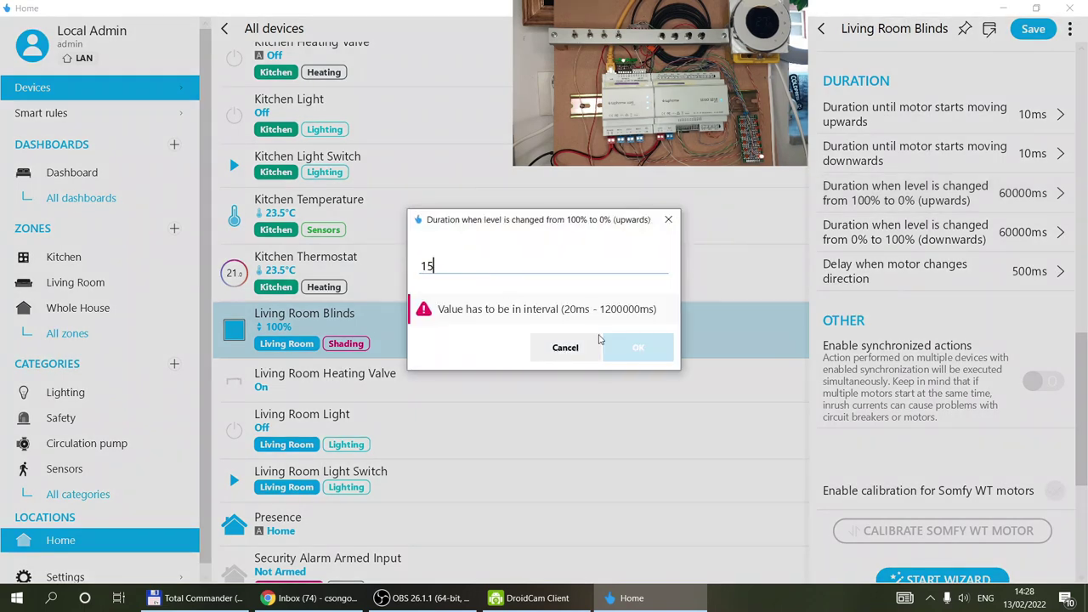
pyautogui.press('BackSpace')
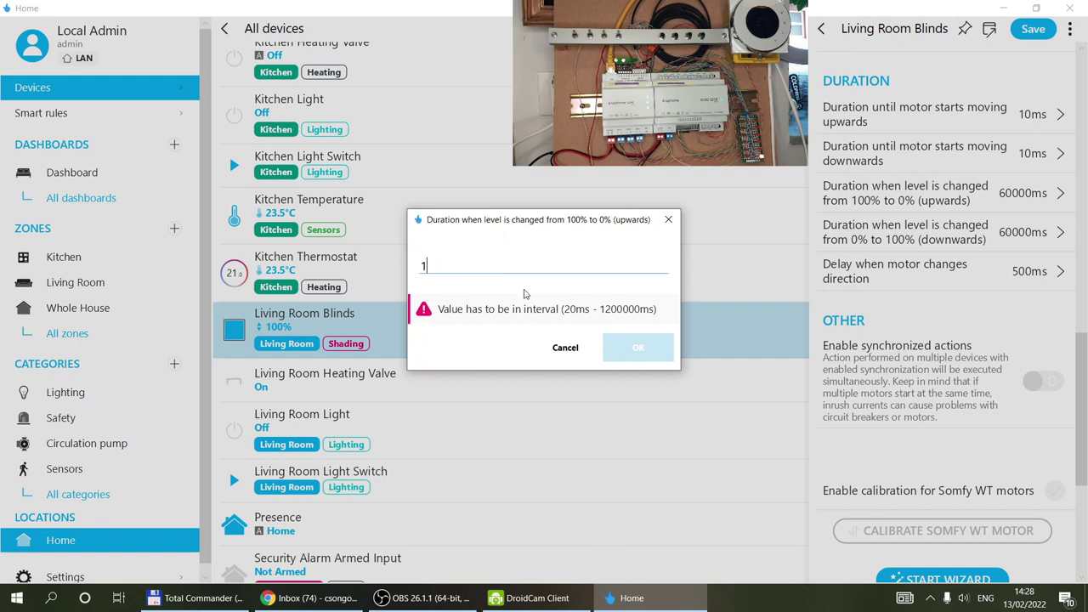
pyautogui.press('BackSpace')
pyautogui.write('20')
pyautogui.click(641, 348)
# Set the duration from 0% to 100% (downwards) to 20 ms, save the settings, and raise the blinds to 0%
pyautogui.click(1018, 233)
pyautogui.write('20')
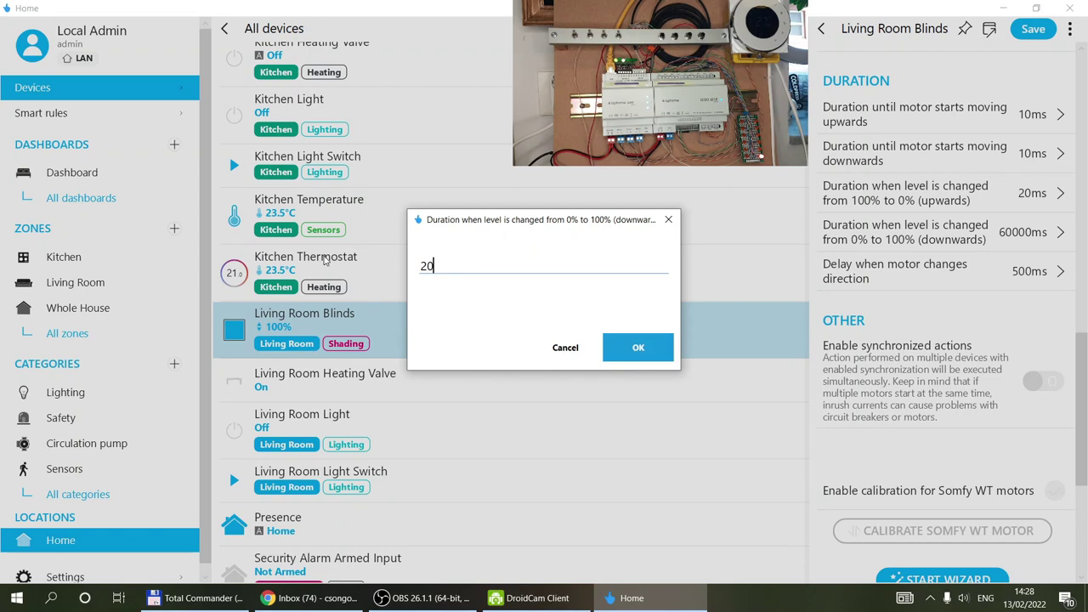
pyautogui.click(653, 348)
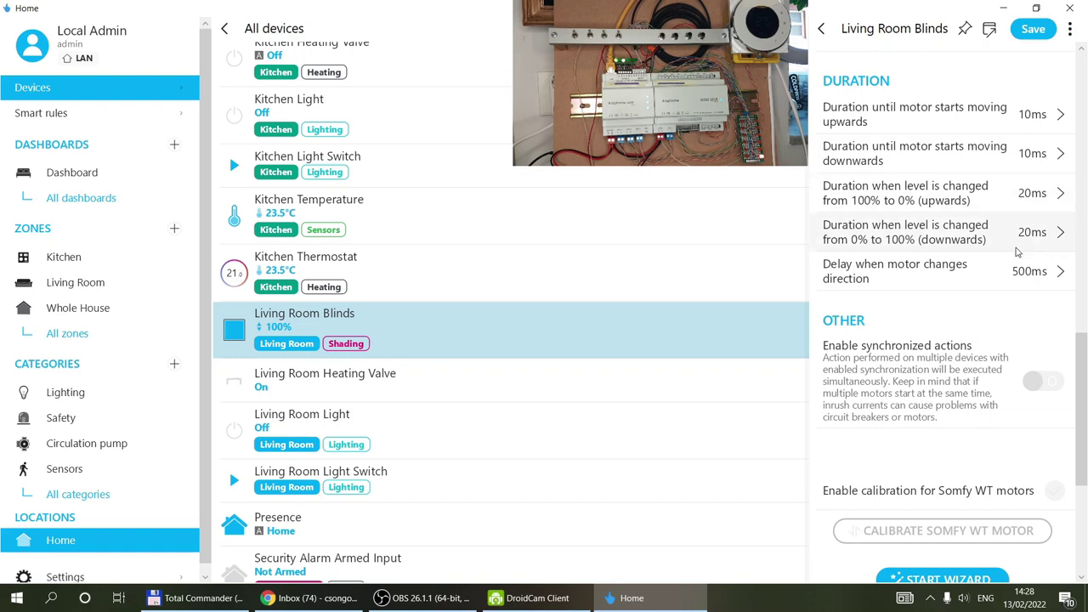
pyautogui.click(1030, 31)
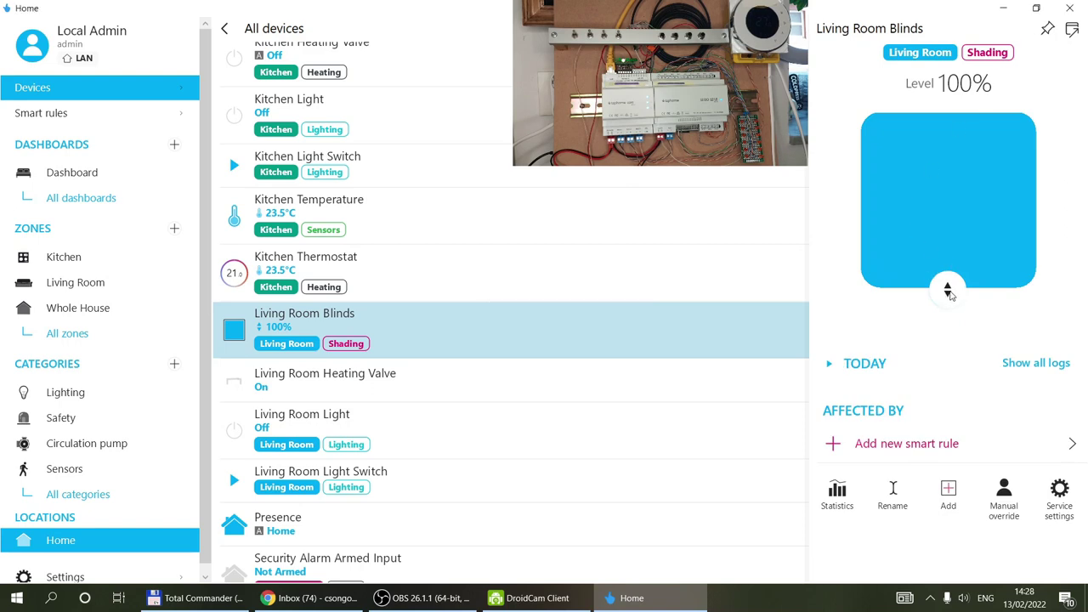
pyautogui.moveTo(947, 295); pyautogui.dragTo(939, 9)
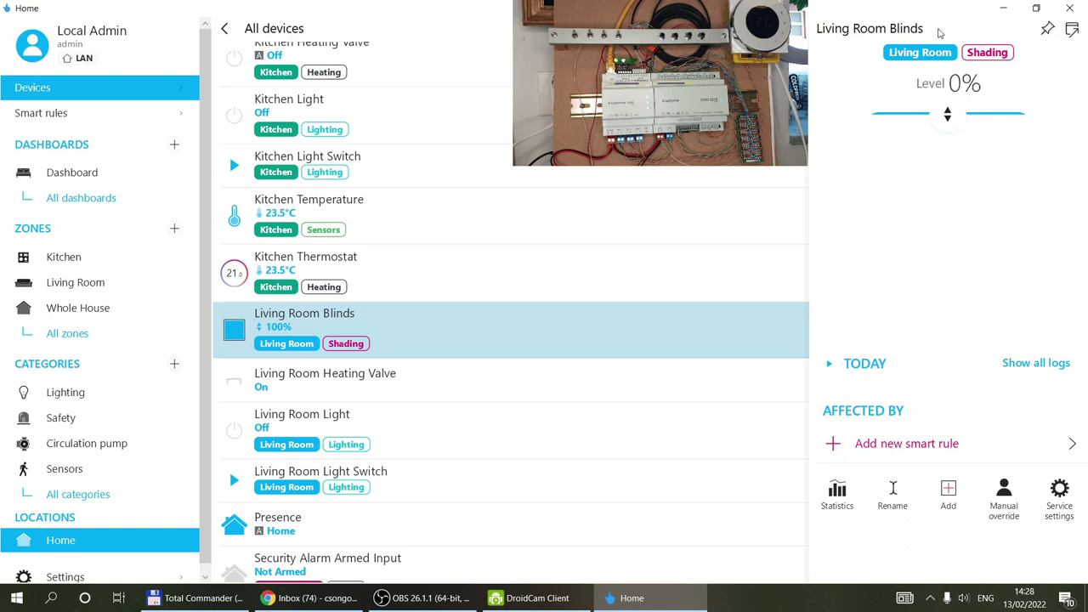
# In the blinds' service settings, set the durations until the motor starts moving upwards and downwards to 10000 ms each
pyautogui.click(1056, 493)
pyautogui.scroll(-10, 1032, 454)
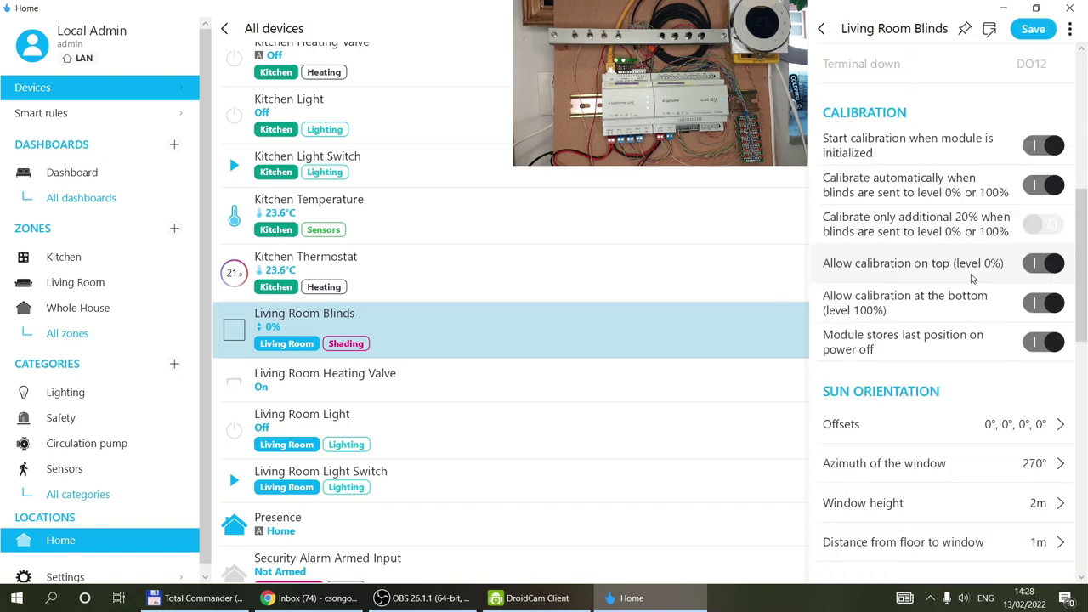
pyautogui.click(976, 275)
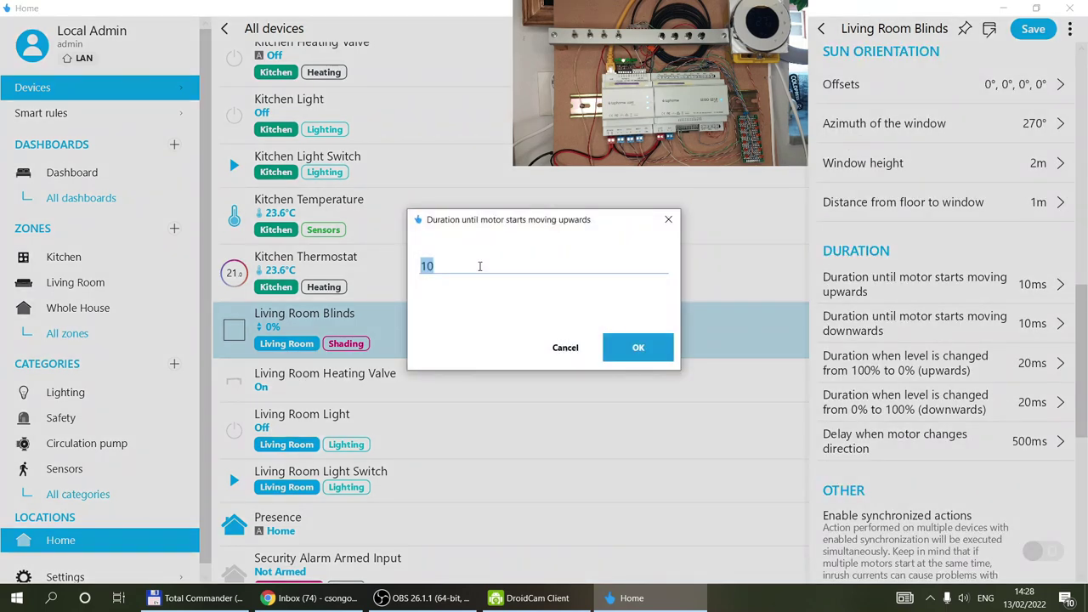
pyautogui.write('10000')
pyautogui.click(624, 340)
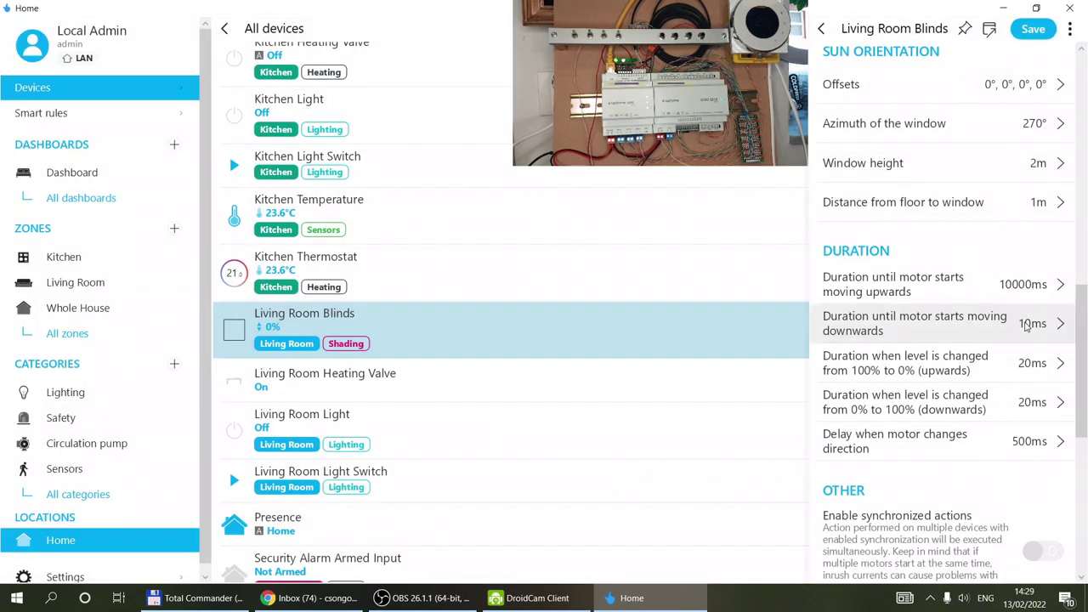
pyautogui.click(1032, 324)
pyautogui.write('10000')
pyautogui.click(669, 333)
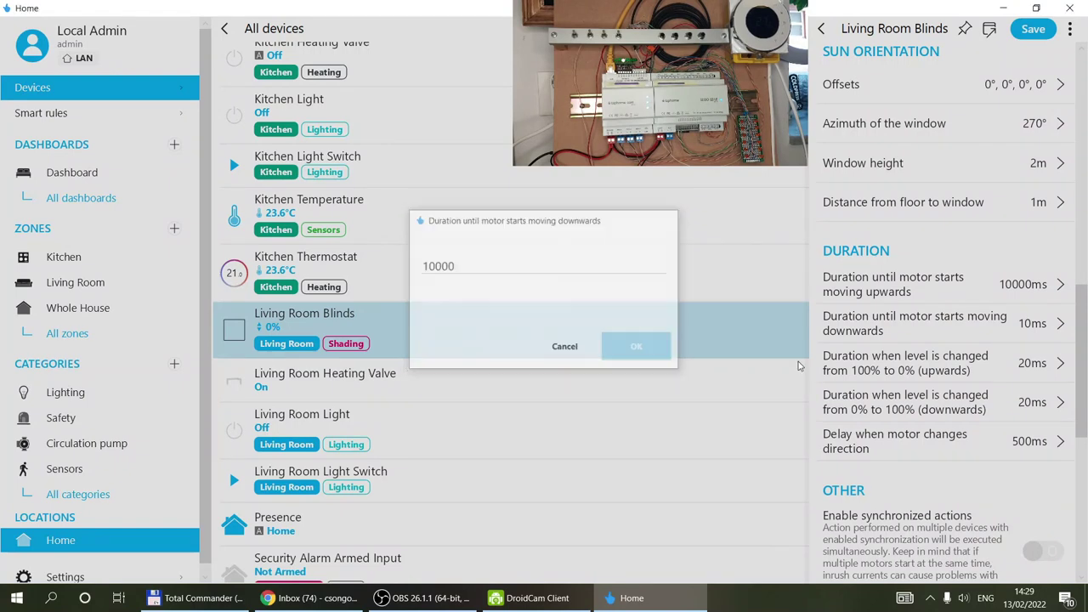
# Set both level-change durations, upwards and downwards, to 20000 ms and save the blinds' settings
pyautogui.click(1003, 364)
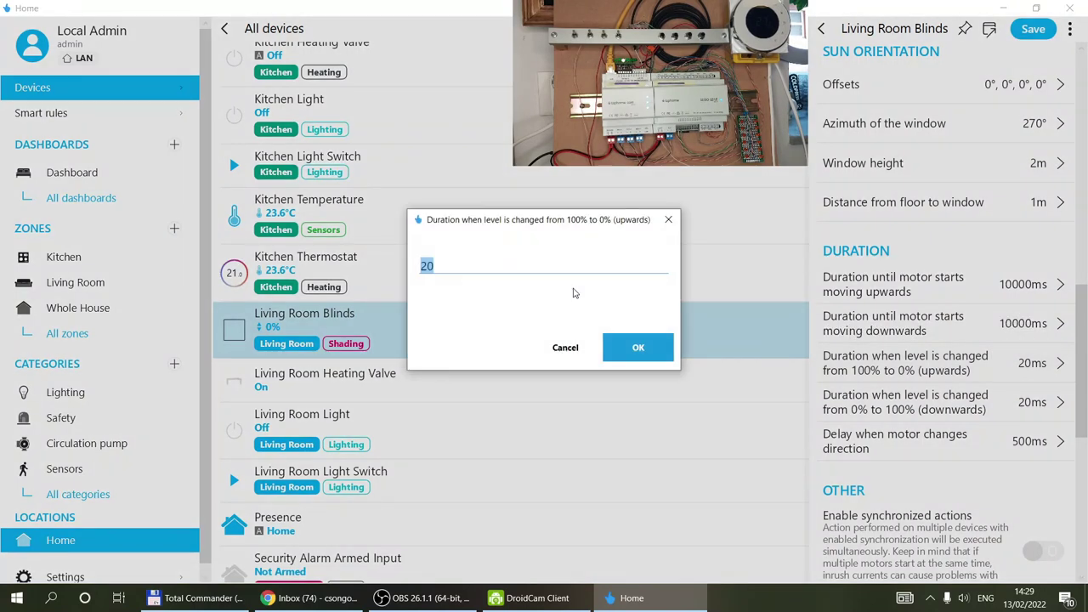
pyautogui.write('20000')
pyautogui.click(609, 331)
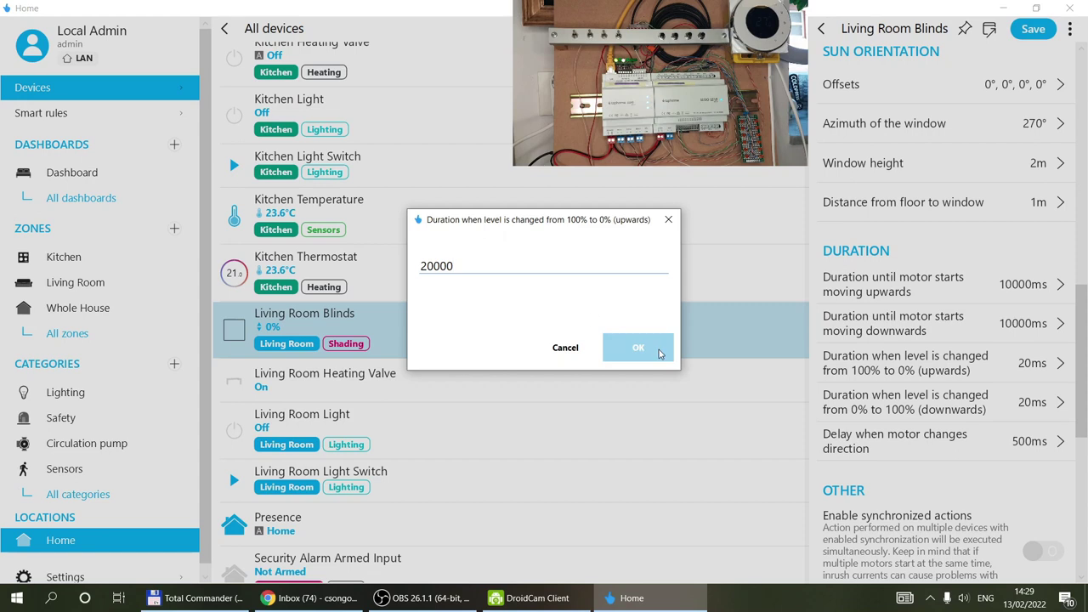
pyautogui.click(1001, 401)
pyautogui.write('20000')
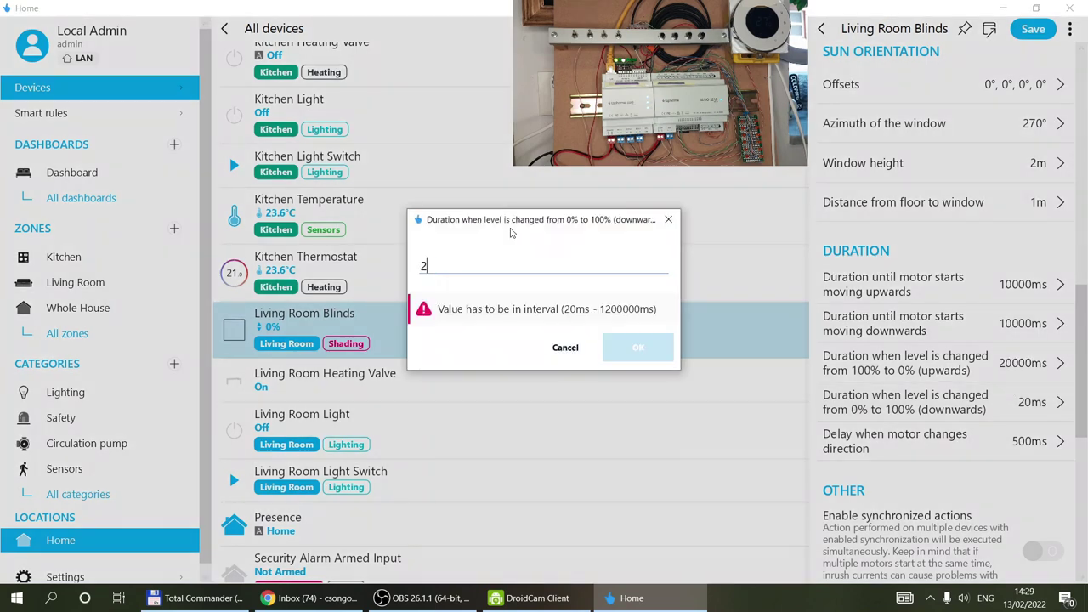
pyautogui.click(638, 347)
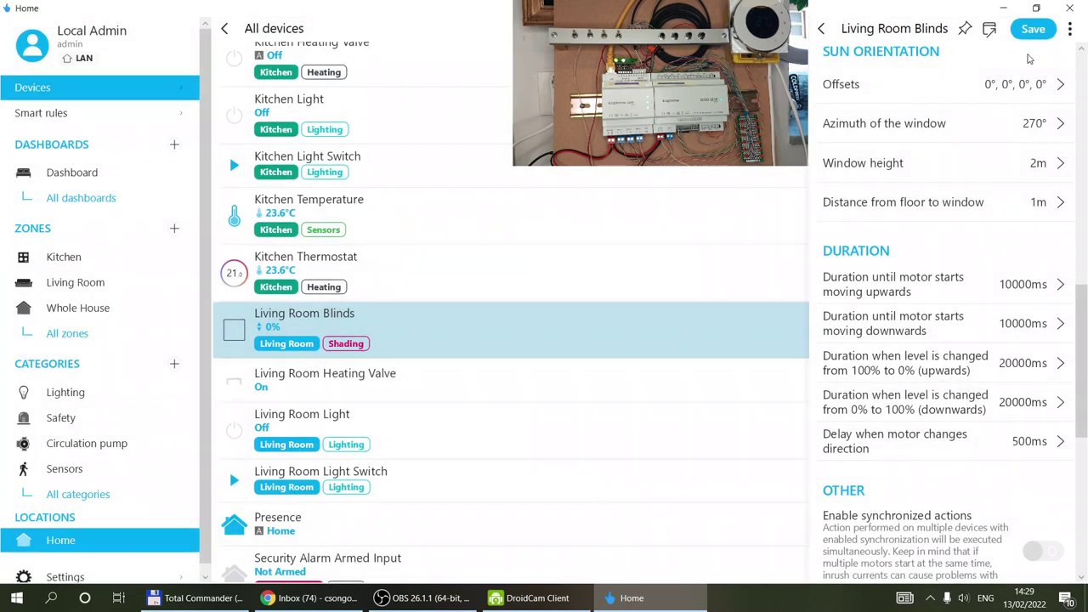
pyautogui.click(1030, 31)
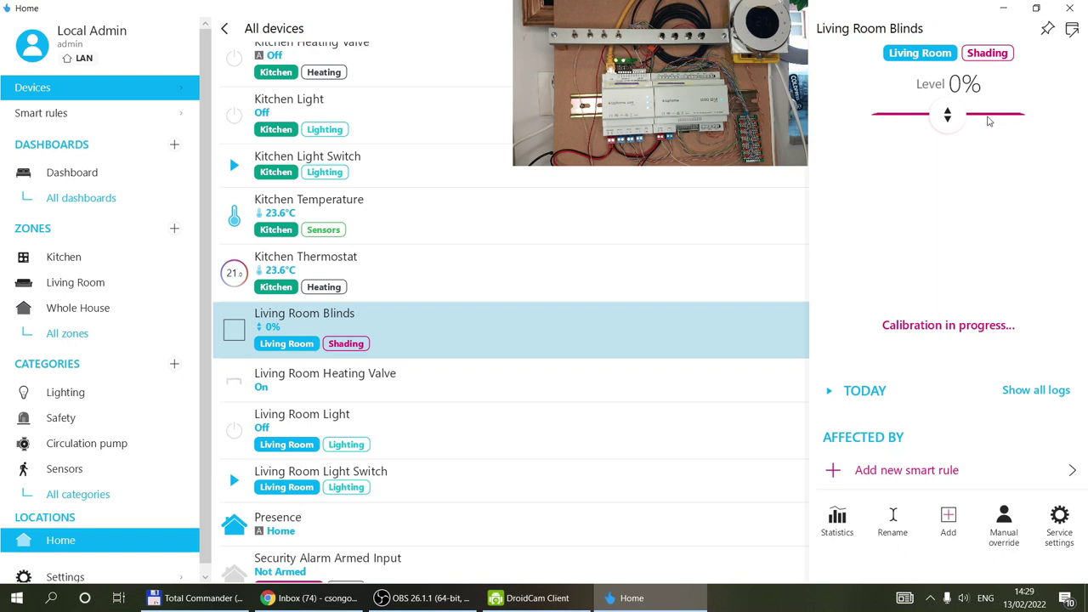
# Test the blinds' positioning by lowering them to 100% and raising them to 51%
pyautogui.moveTo(950, 118); pyautogui.dragTo(980, 370)
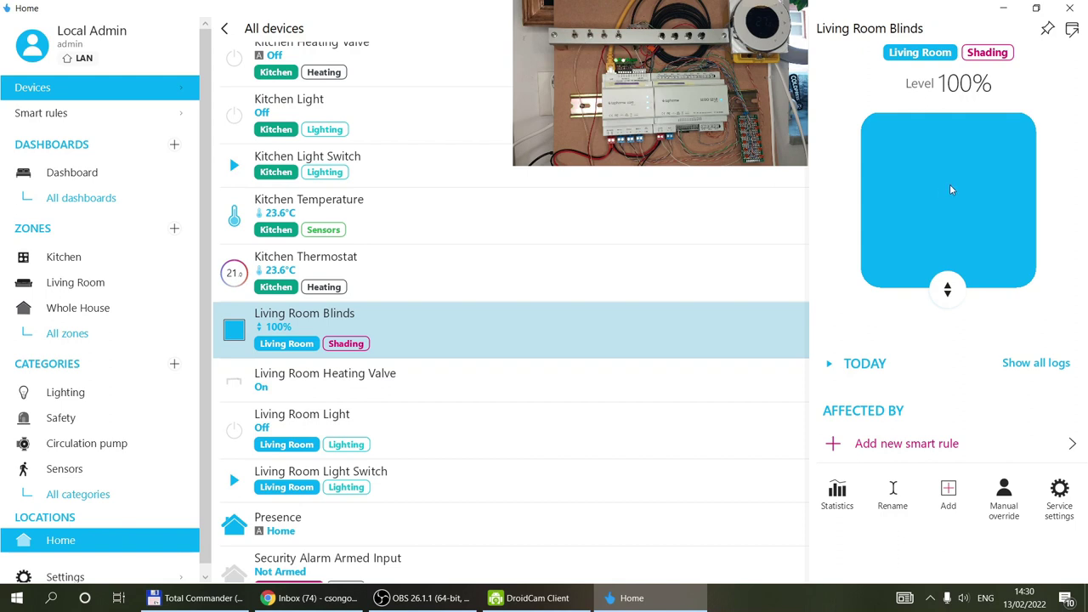
pyautogui.moveTo(948, 289); pyautogui.dragTo(951, 221)
pyautogui.moveTo(950, 215); pyautogui.dragTo(950, 207)
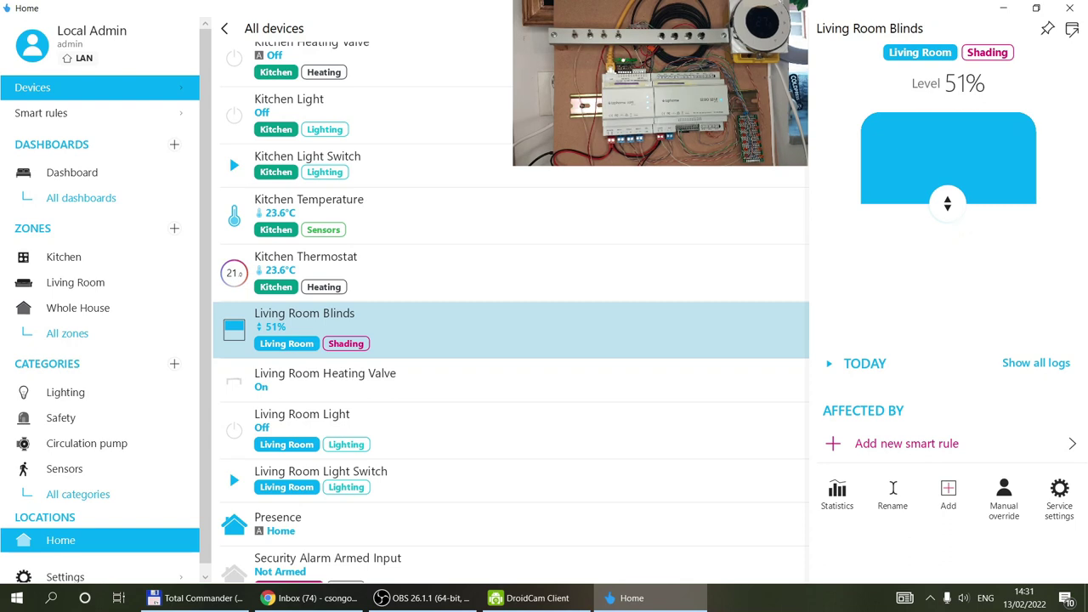
# In the blinds' service settings, set the durations until the motor starts moving upwards and downwards to 180 ms each
pyautogui.click(1058, 491)
pyautogui.scroll(-5, 982, 329)
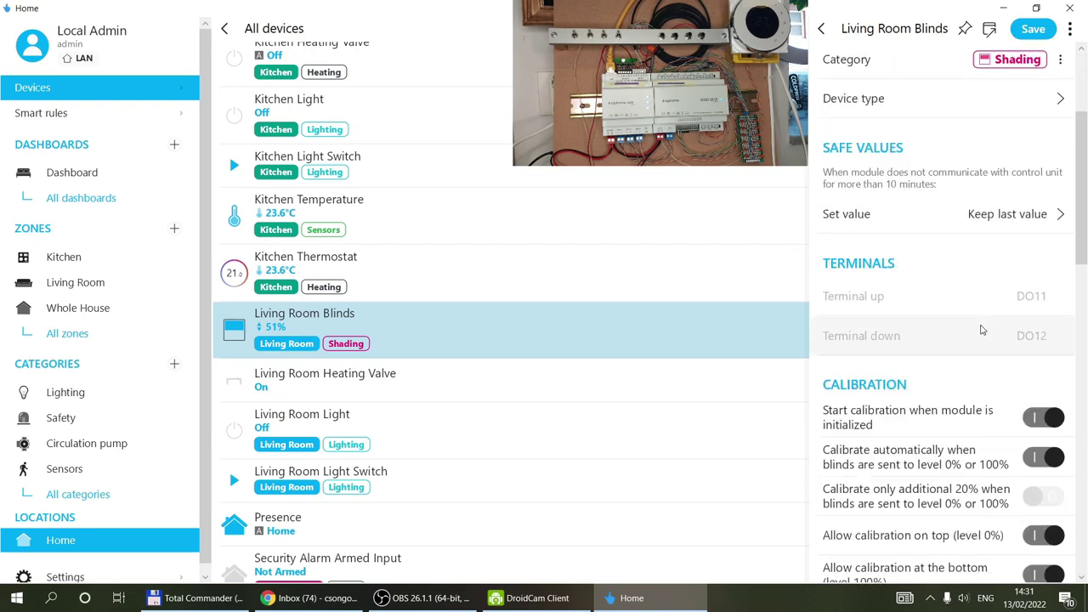
pyautogui.scroll(-6, 981, 330)
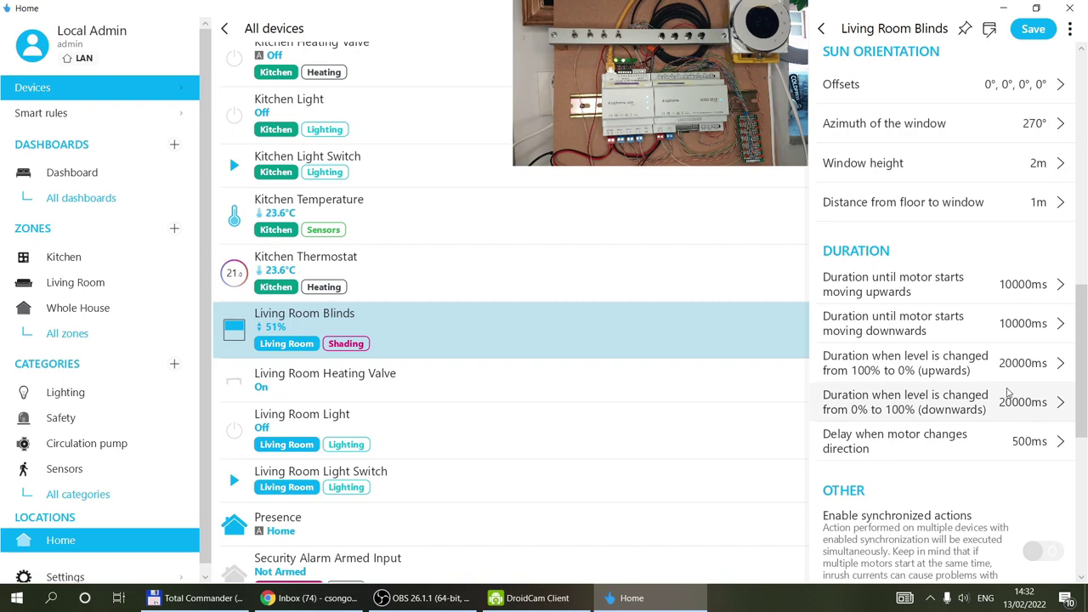
pyautogui.click(991, 296)
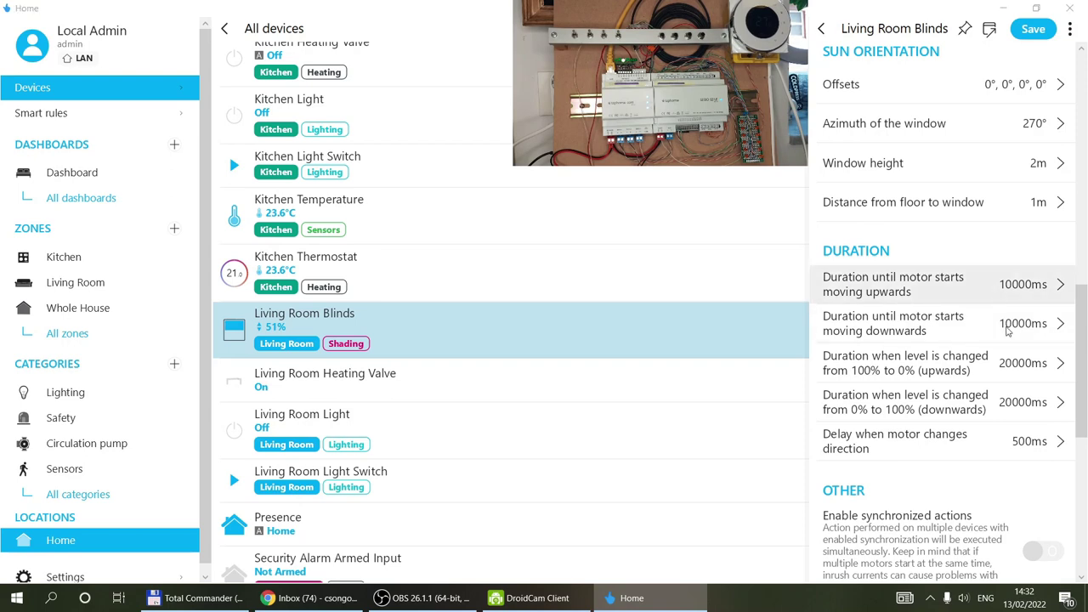
pyautogui.write('180')
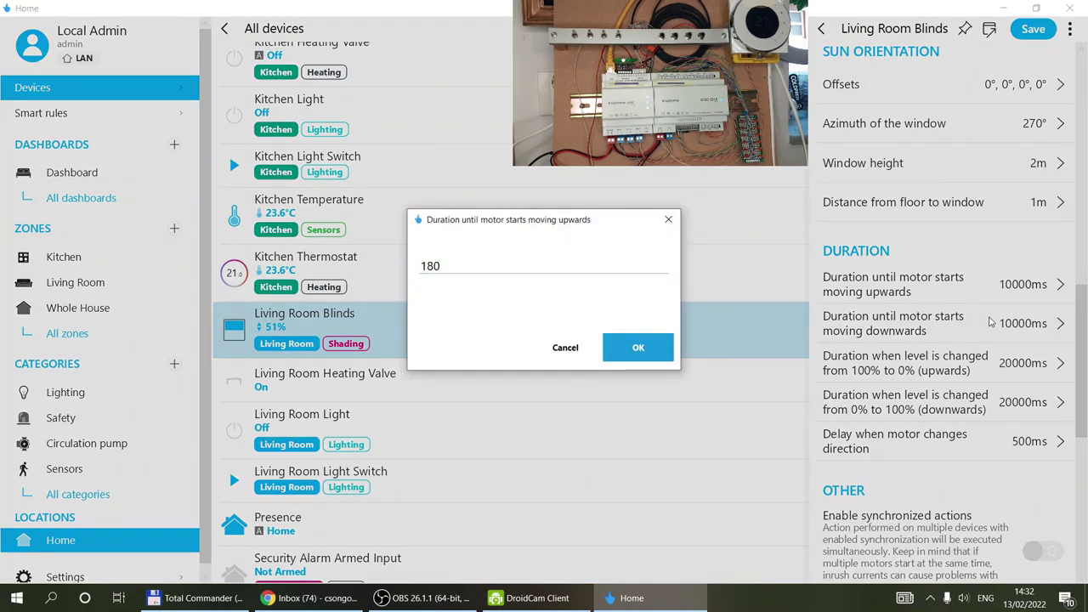
pyautogui.click(639, 347)
pyautogui.click(1014, 336)
pyautogui.write('180')
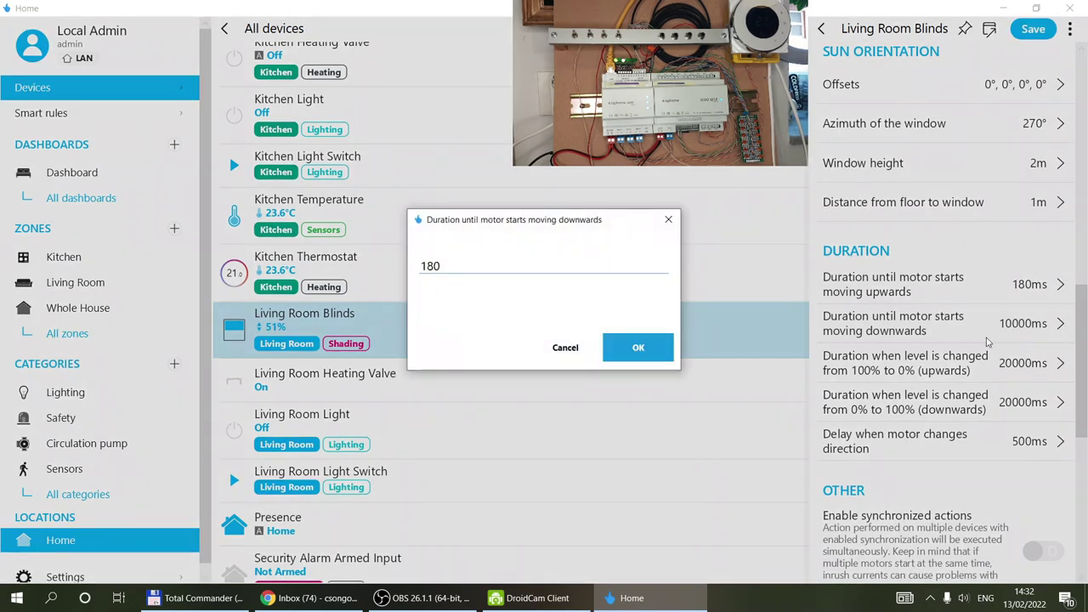
pyautogui.click(637, 346)
# Set the level-change durations upwards and downwards to 10000 ms each and save the blinds' settings
pyautogui.click(1018, 366)
pyautogui.write('10000')
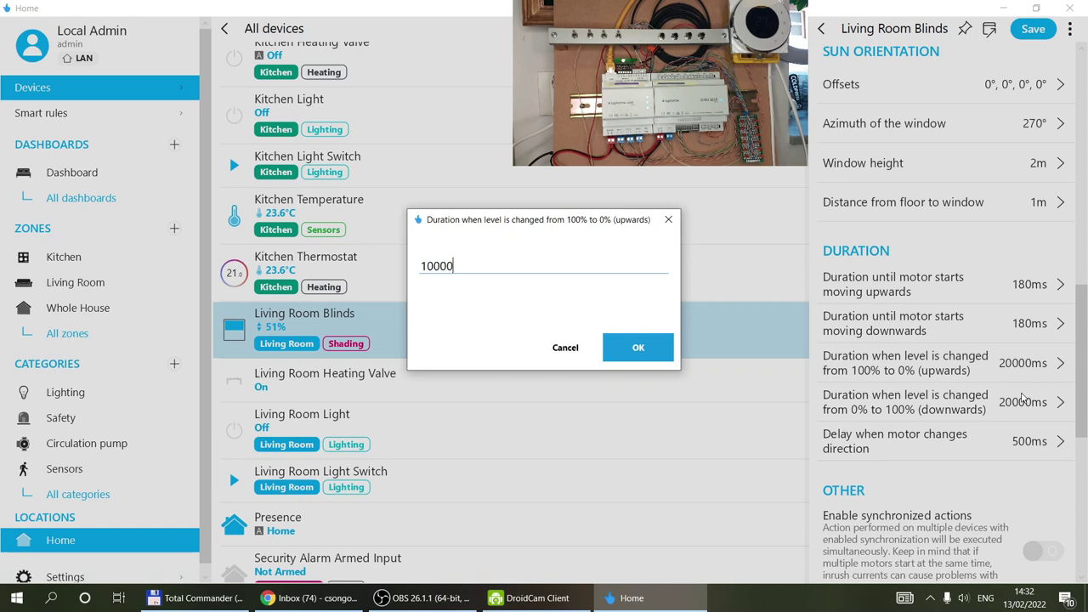
pyautogui.press('Return')
pyautogui.click(1023, 403)
pyautogui.write('10000')
pyautogui.click(633, 347)
pyautogui.click(1033, 28)
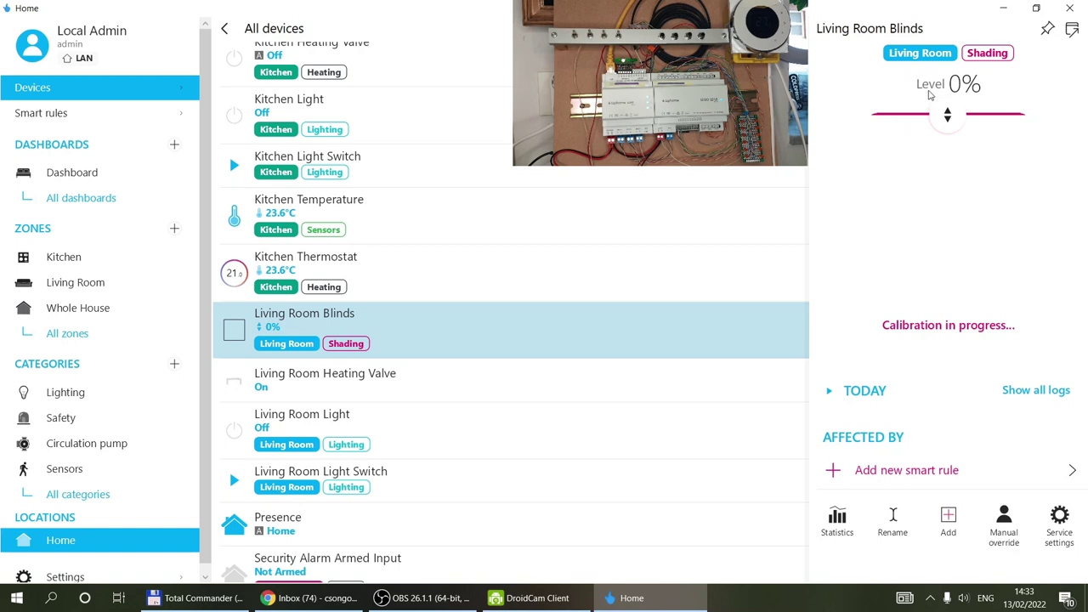
# Test the blinds' positioning by lowering them to 100% and raising them to 53%
pyautogui.moveTo(937, 116); pyautogui.dragTo(958, 381)
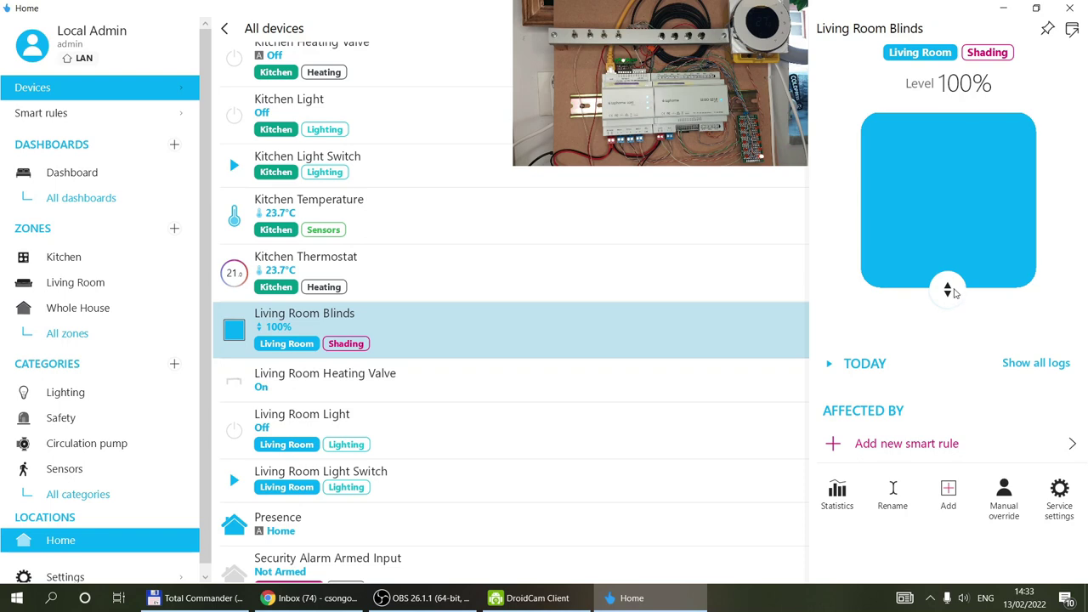
pyautogui.moveTo(949, 291); pyautogui.dragTo(952, 216)
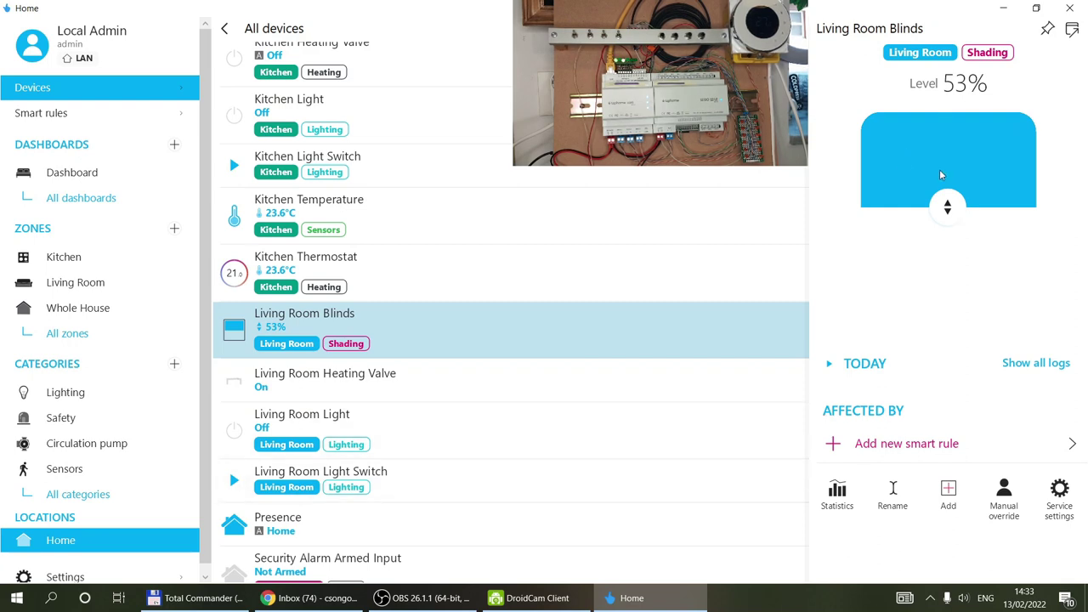
# Enable the history chart for the blinds level statistic, and raise the blinds to 34%
pyautogui.click(861, 366)
pyautogui.click(861, 365)
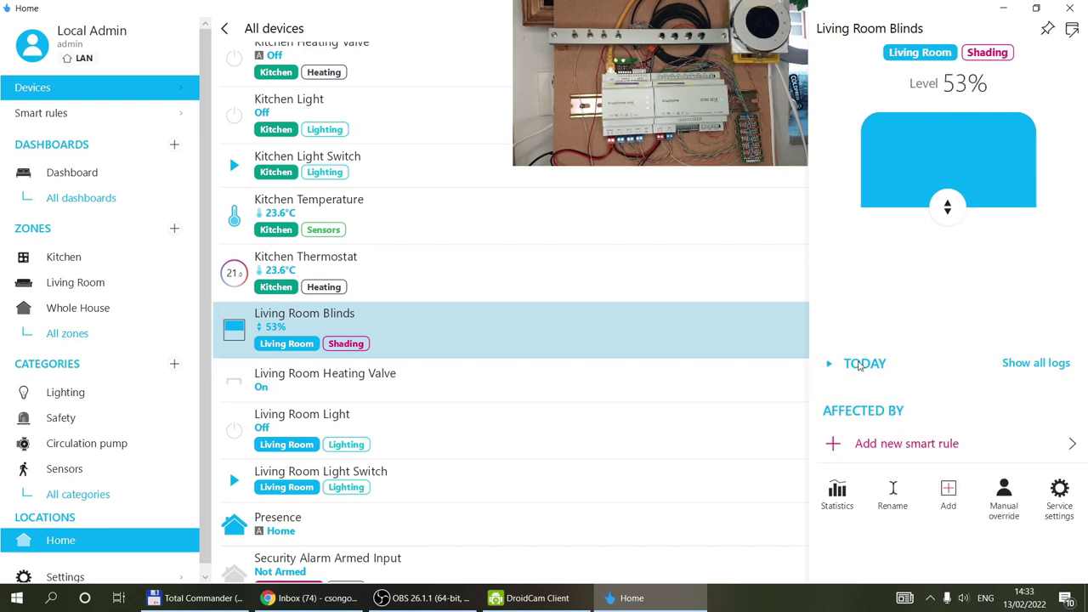
pyautogui.click(834, 500)
pyautogui.click(1051, 107)
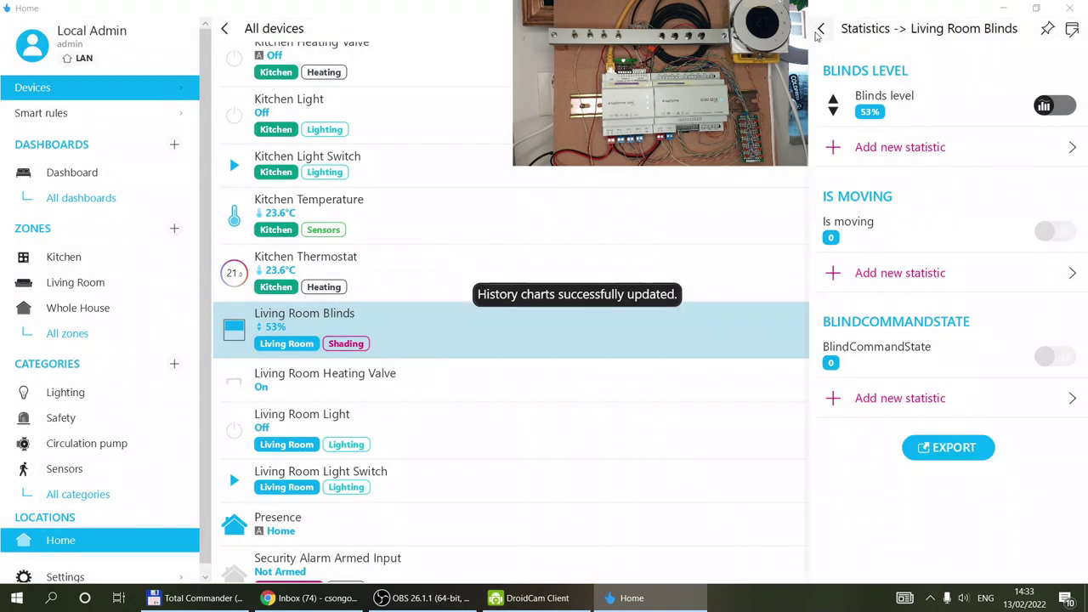
pyautogui.click(821, 28)
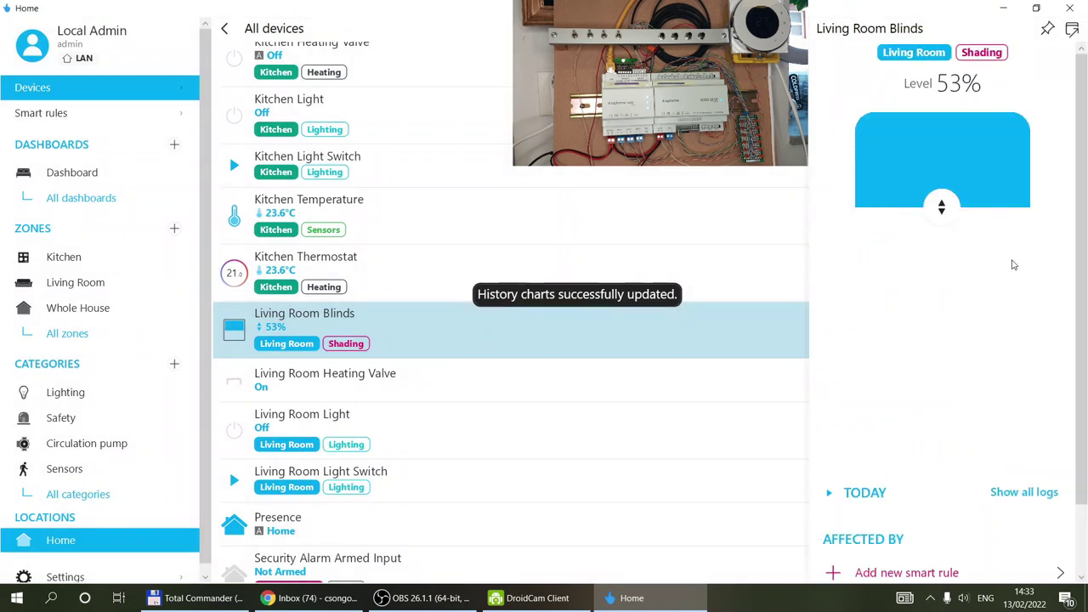
pyautogui.moveTo(943, 207); pyautogui.dragTo(942, 174)
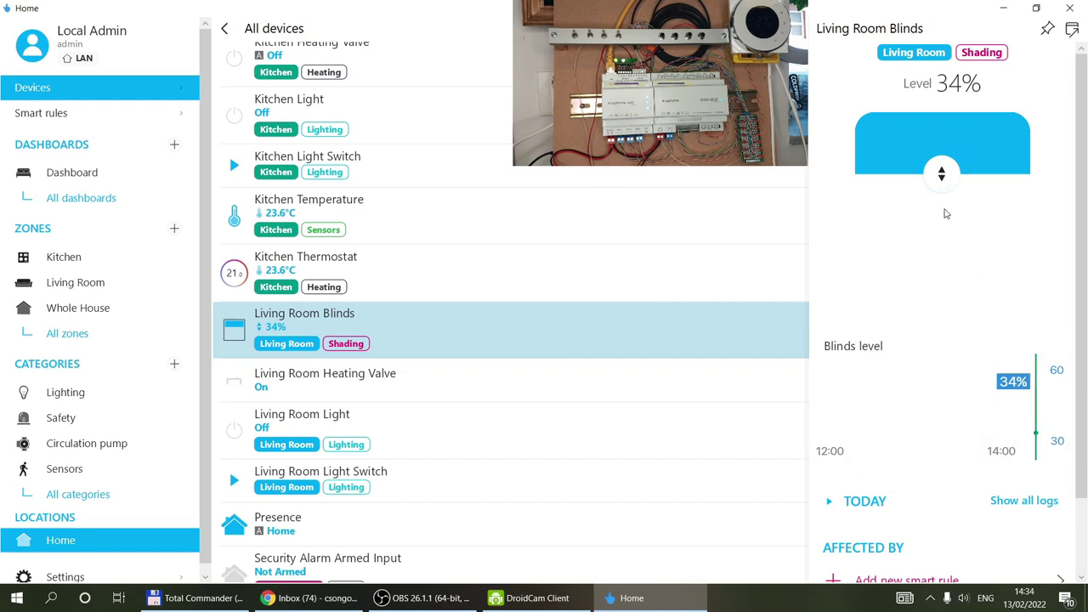
# Review the blinds' calibration, sun orientation and duration service settings, and check which statistics are available
pyautogui.scroll(-1, 957, 284)
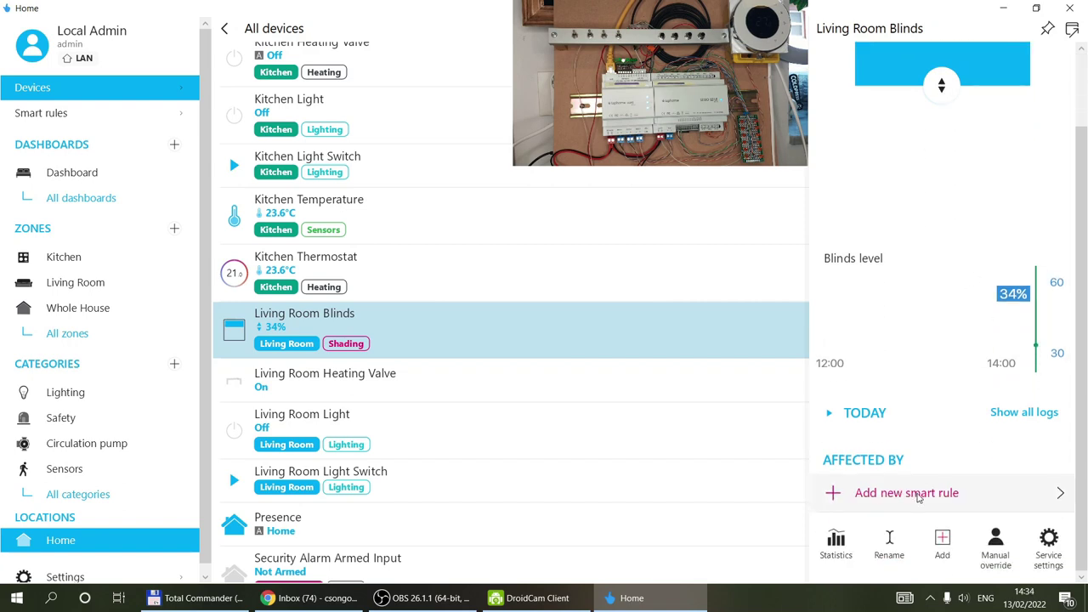
pyautogui.click(1050, 548)
pyautogui.scroll(-1, 979, 310)
pyautogui.scroll(-15, 979, 309)
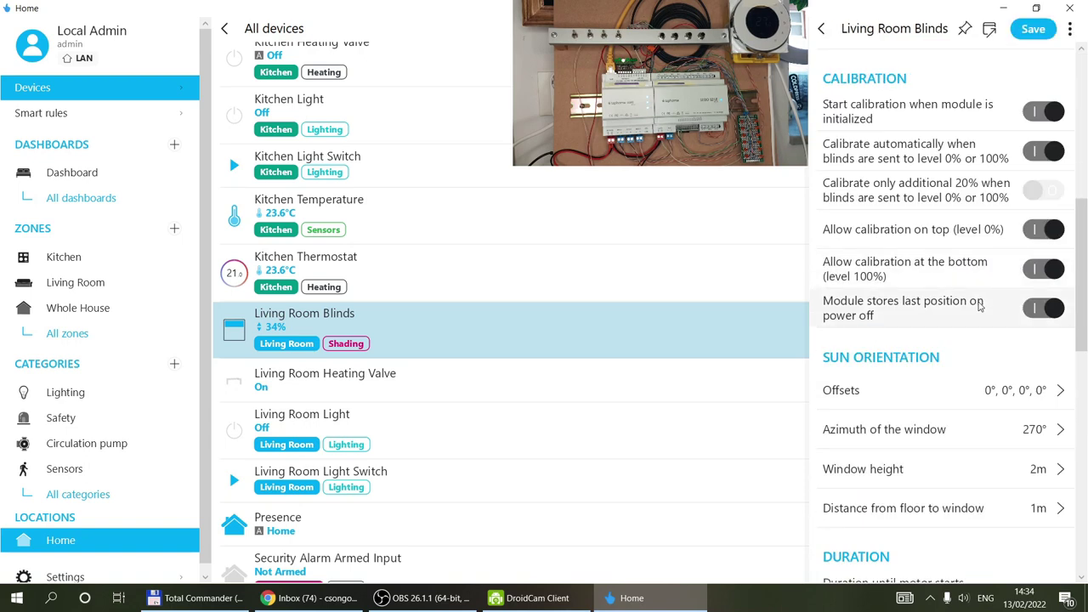
pyautogui.scroll(-2, 979, 306)
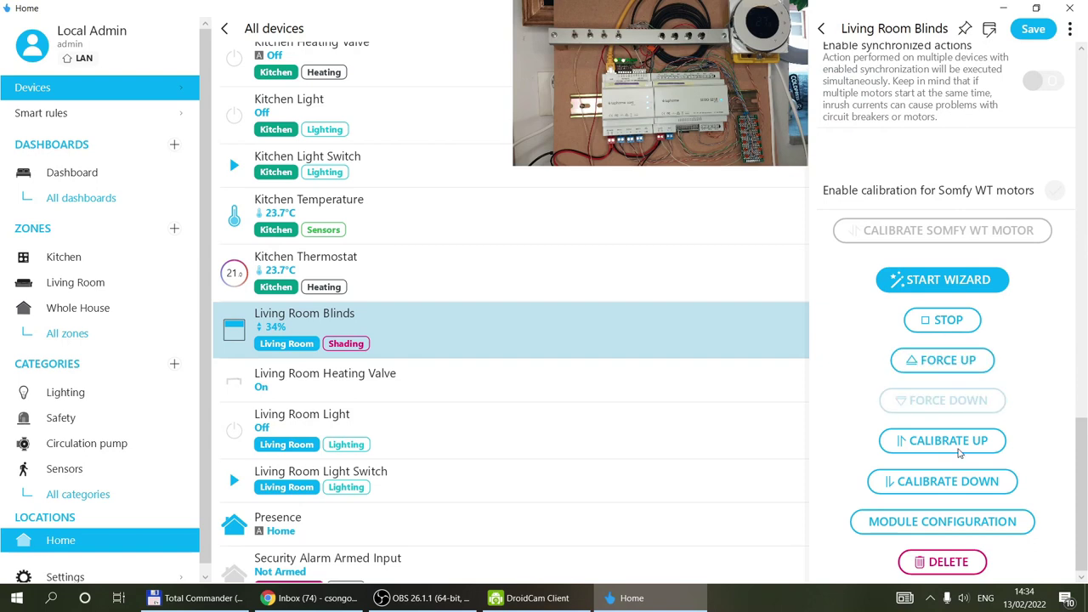
pyautogui.click(822, 30)
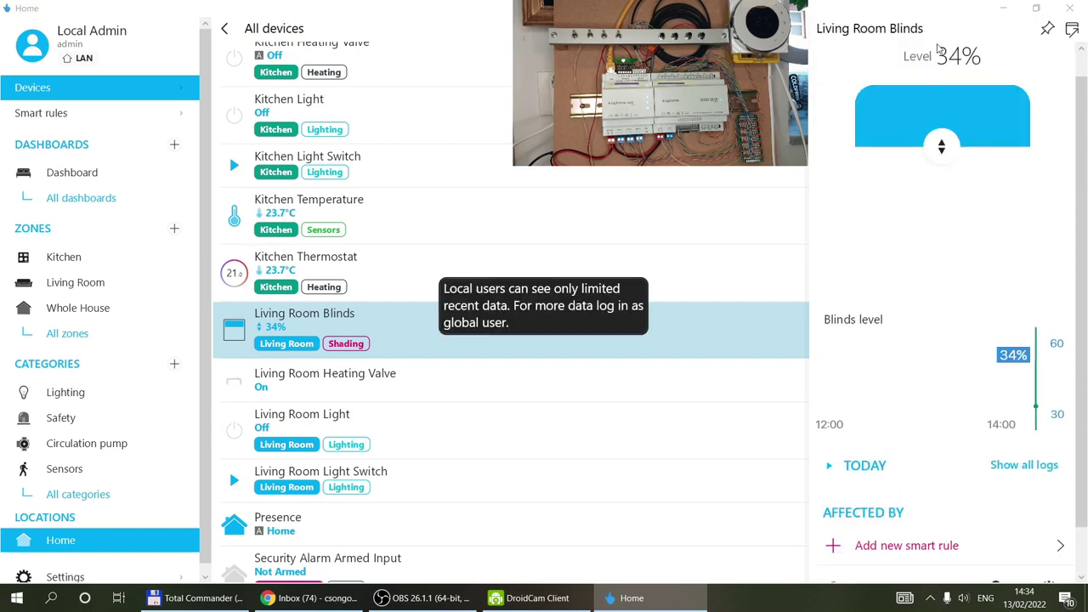
pyautogui.scroll(-1, 959, 219)
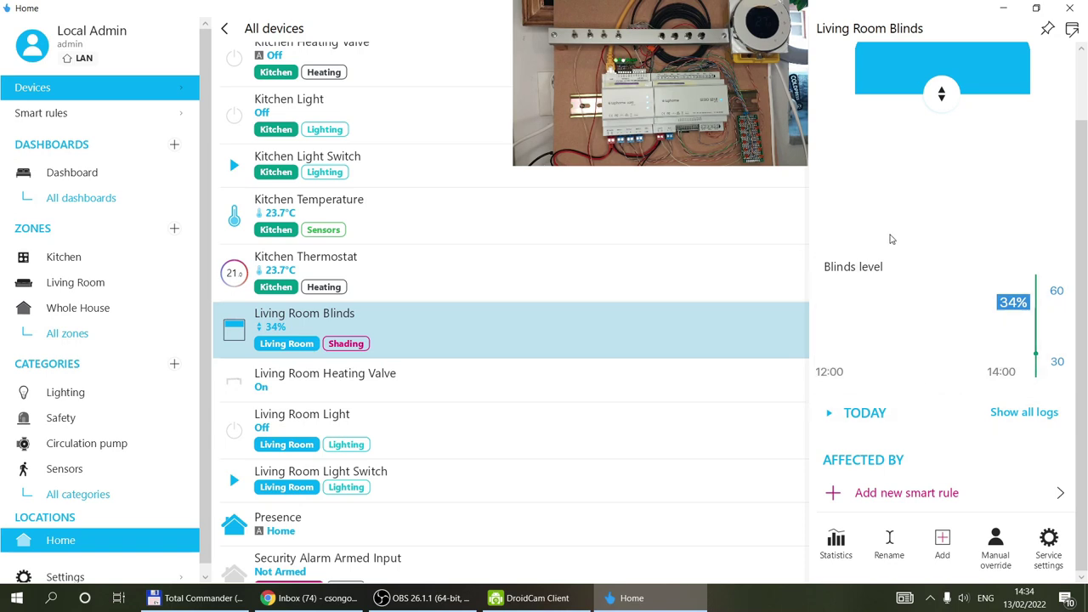
pyautogui.click(835, 544)
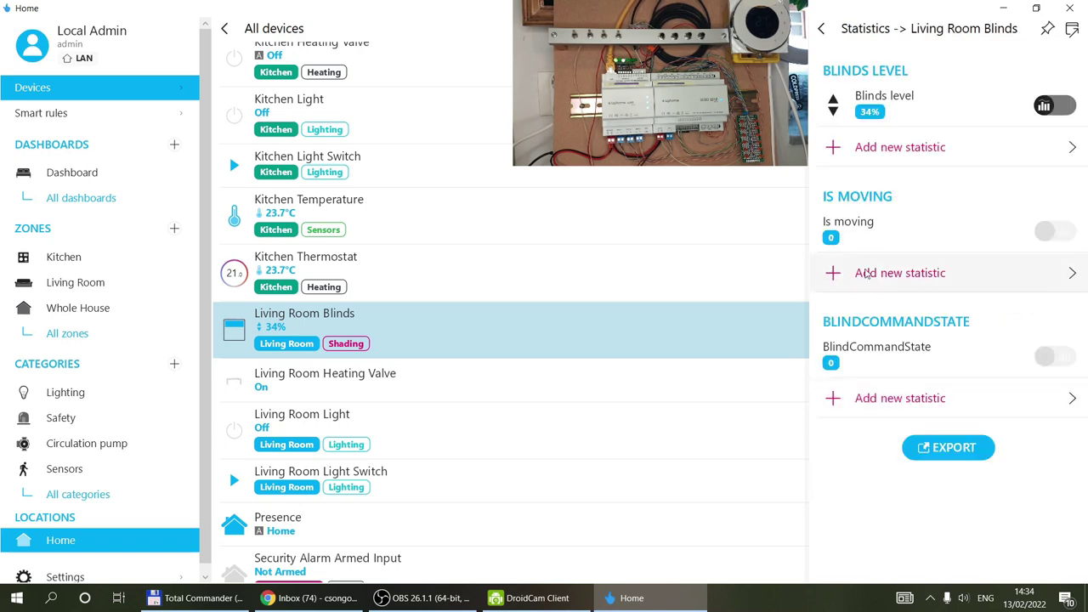
pyautogui.click(821, 29)
# Examine the strong-wind protection rule's sensor, safe position, return delay and night options without saving it, and look over the other smart rules
pyautogui.click(923, 451)
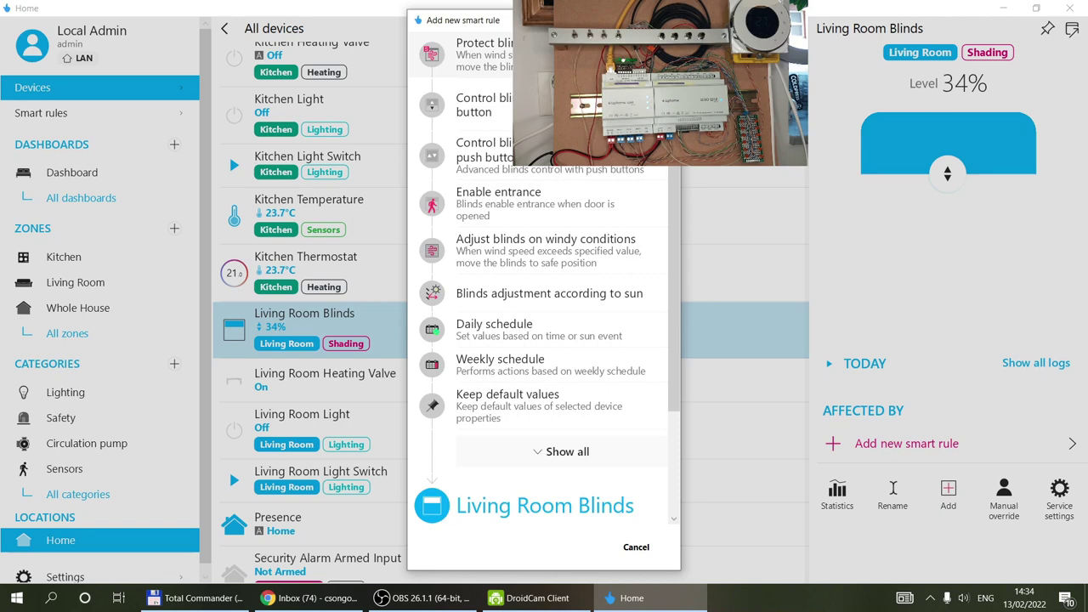
pyautogui.click(595, 55)
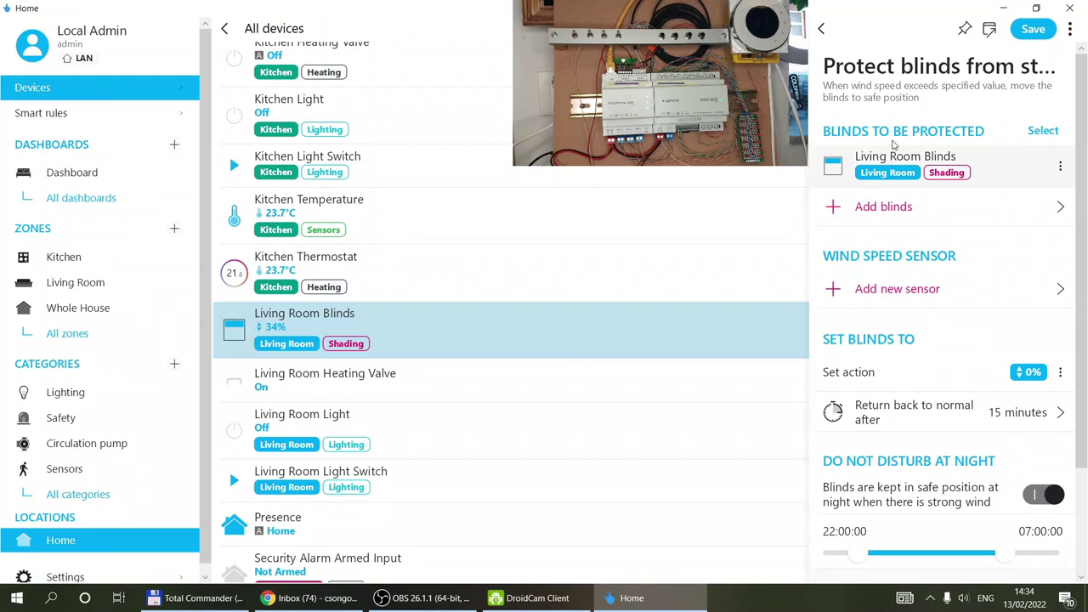
pyautogui.click(908, 294)
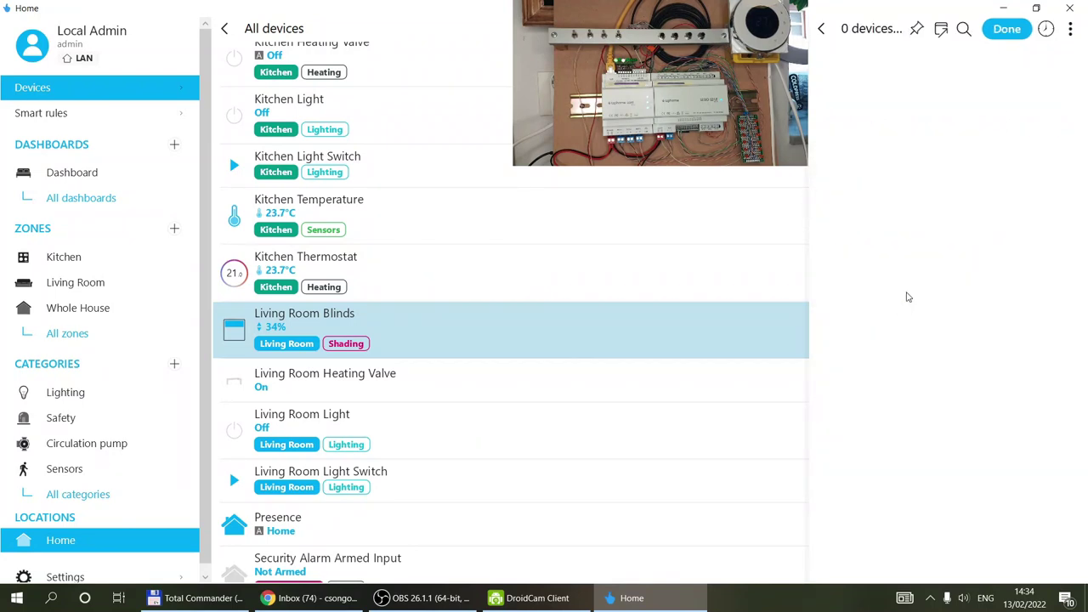
pyautogui.click(821, 28)
pyautogui.scroll(-2, 971, 293)
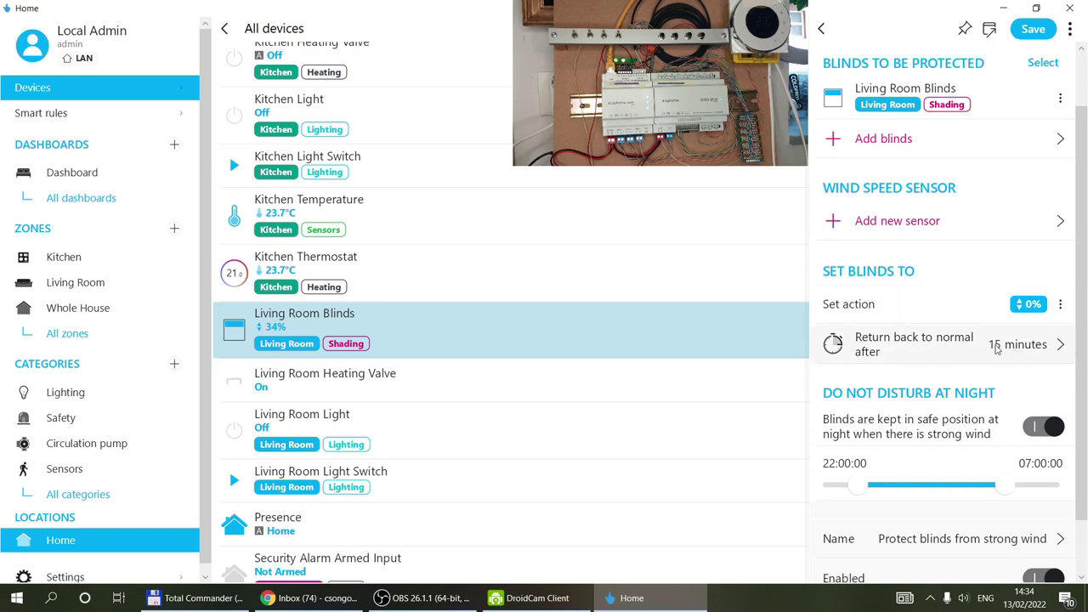
pyautogui.scroll(-1, 954, 337)
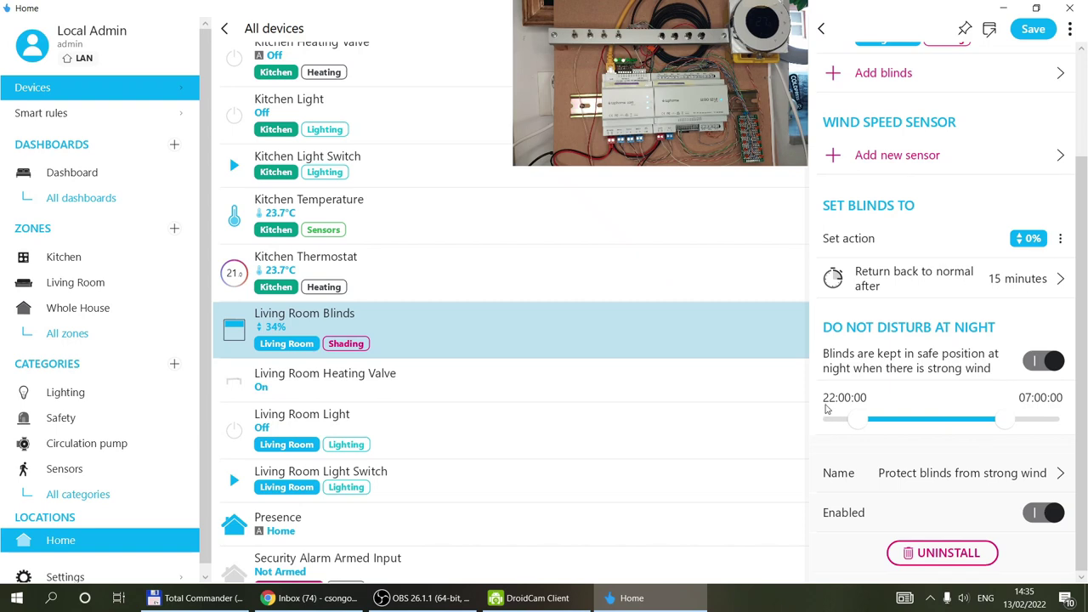
pyautogui.click(823, 31)
pyautogui.click(565, 320)
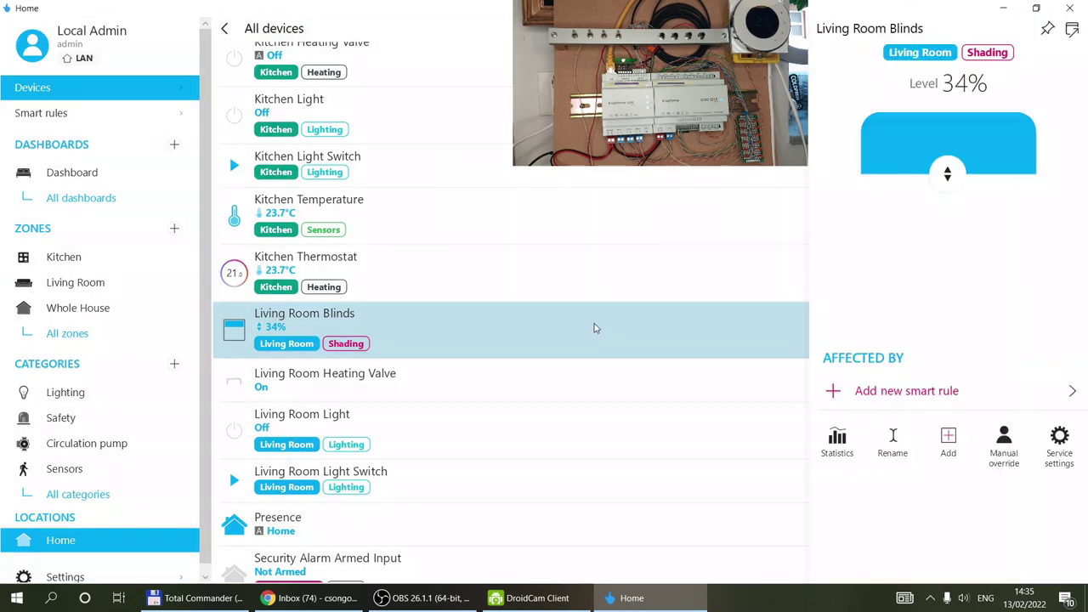
pyautogui.click(889, 444)
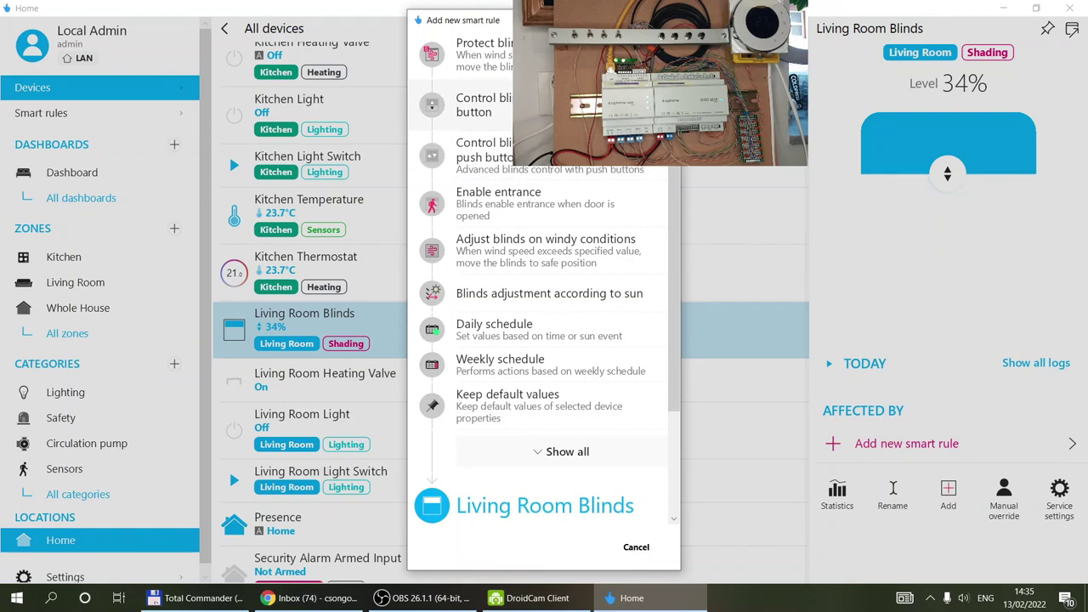
pyautogui.click(635, 547)
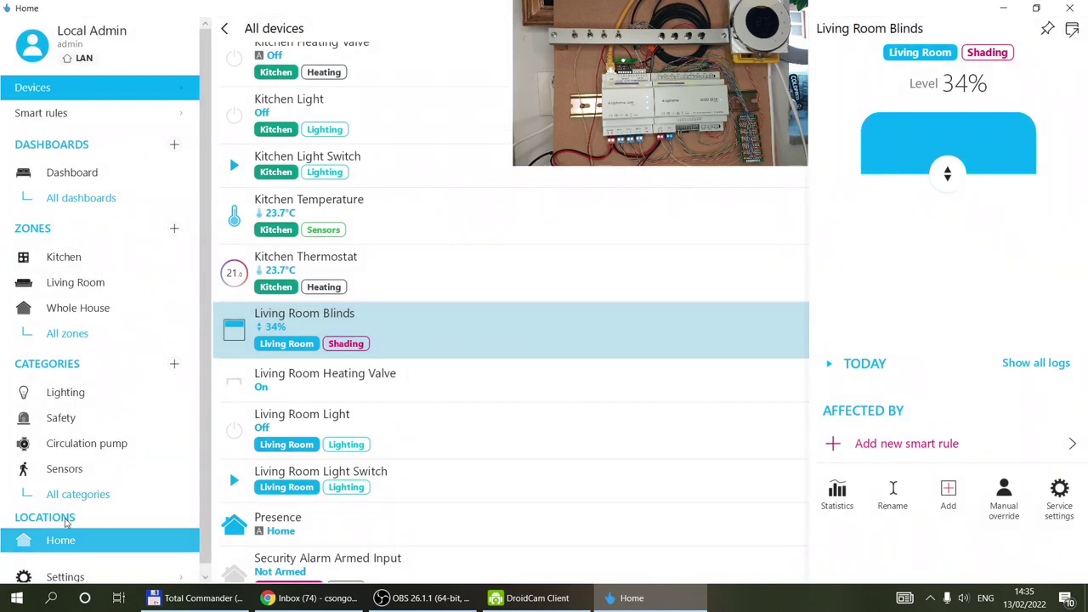
# In the DO12UI12 module's hardware configuration, set universal input UI3 to function as a push button
pyautogui.click(80, 578)
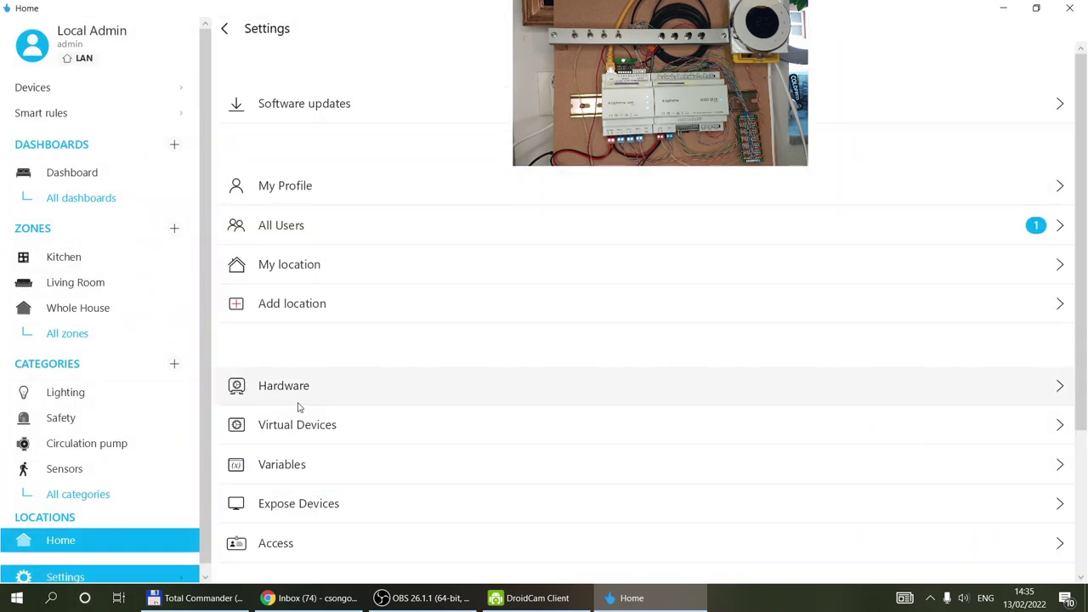
pyautogui.click(348, 393)
pyautogui.click(329, 68)
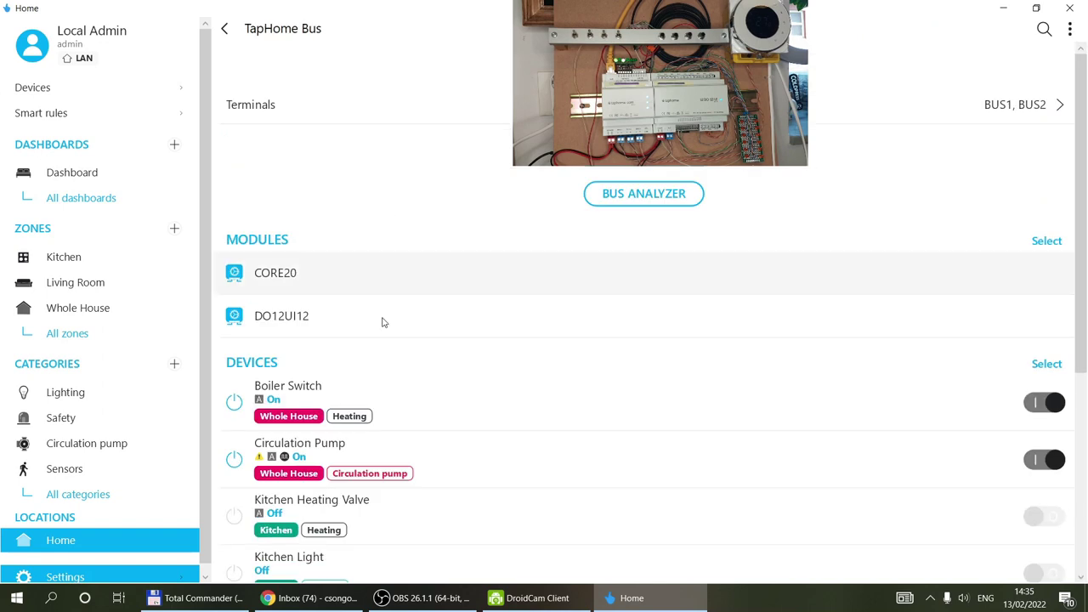
pyautogui.click(289, 320)
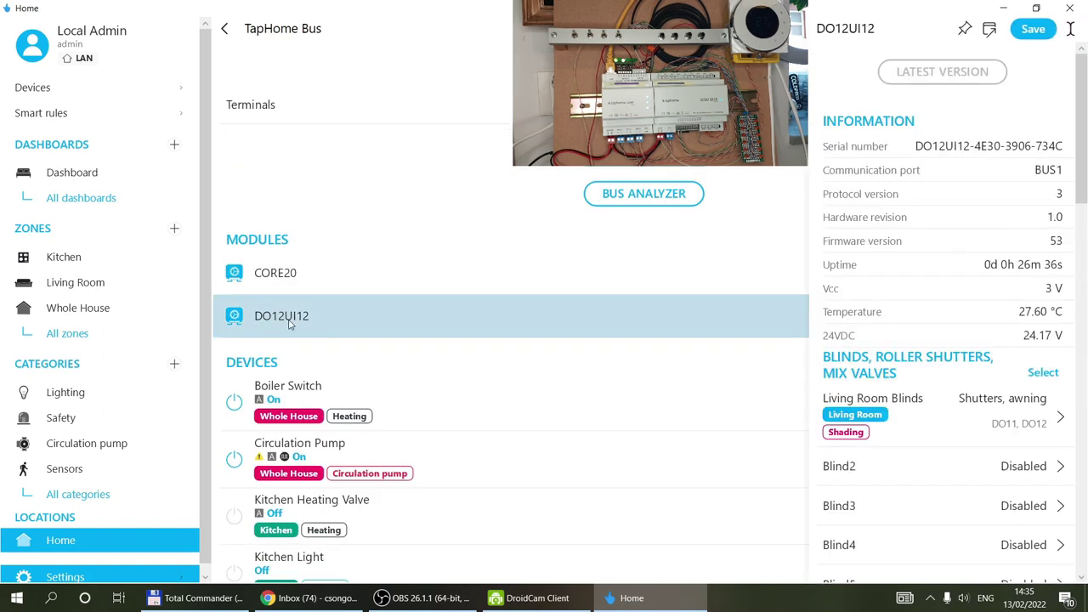
pyautogui.scroll(-4, 966, 286)
pyautogui.scroll(-3, 966, 286)
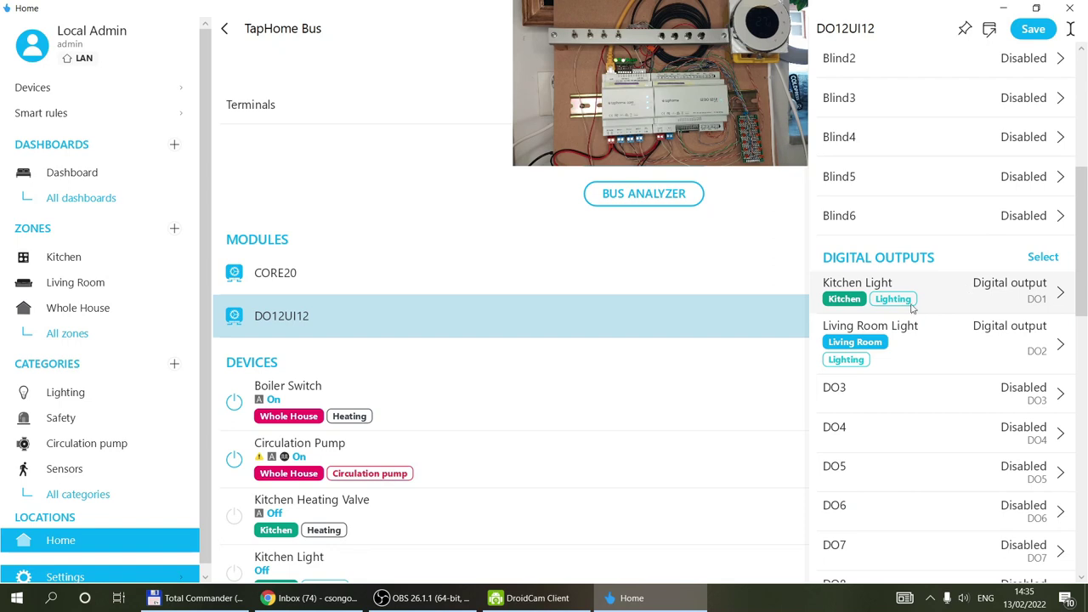
pyautogui.scroll(-15, 948, 328)
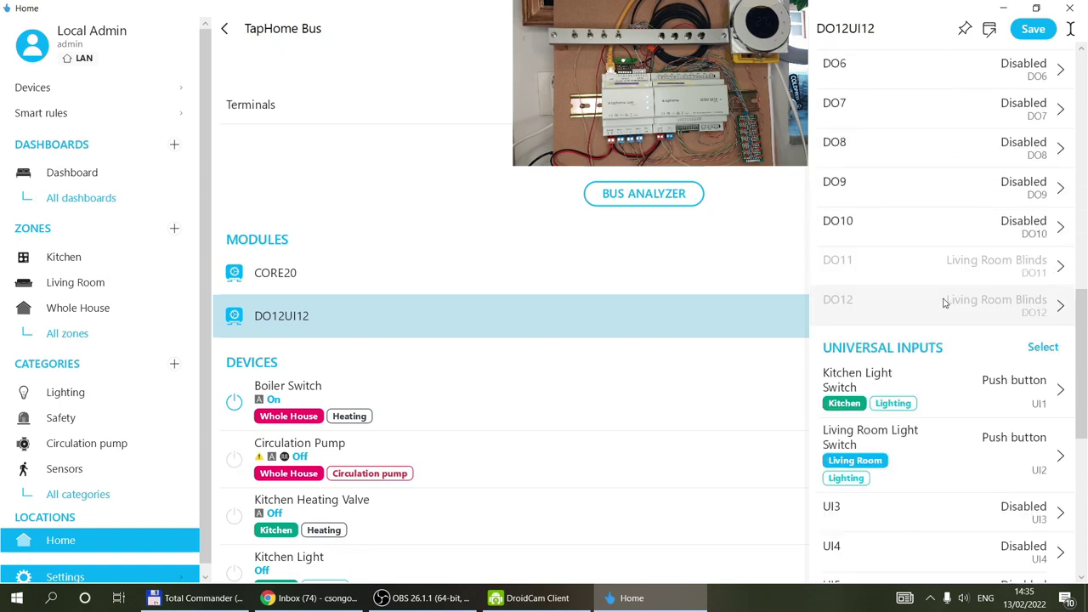
pyautogui.click(923, 350)
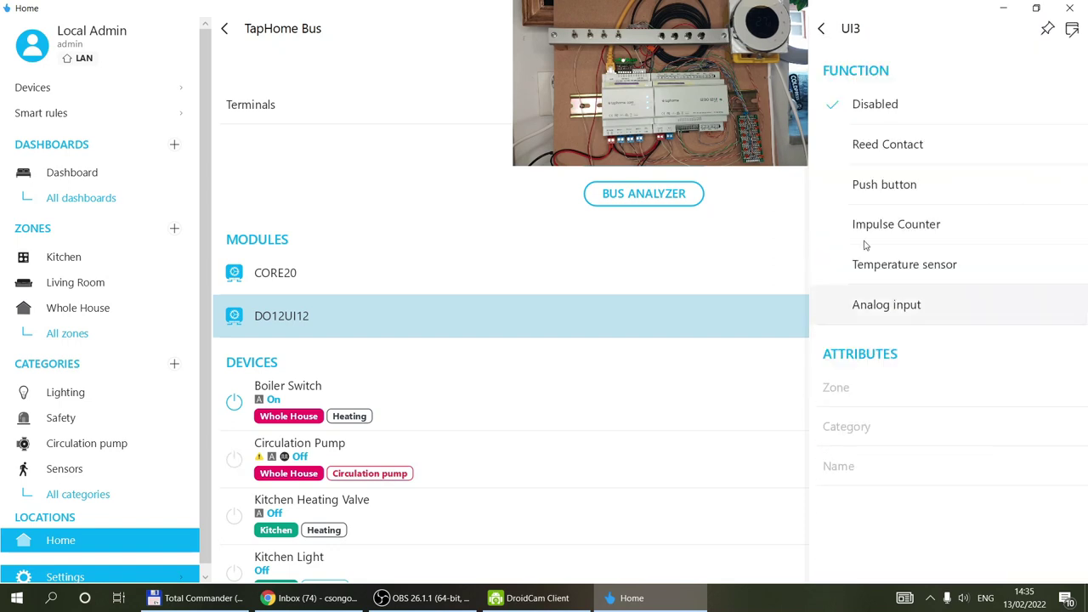
pyautogui.click(898, 183)
# Assign the UI3 push button to the Living Room zone and the Shading category
pyautogui.click(937, 385)
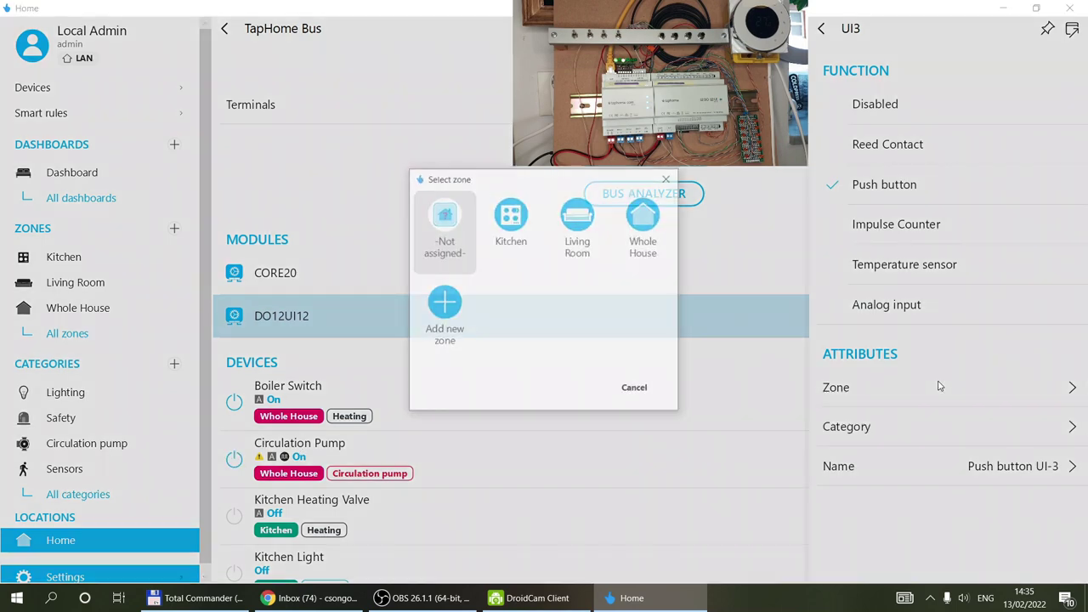
pyautogui.click(577, 211)
pyautogui.click(977, 429)
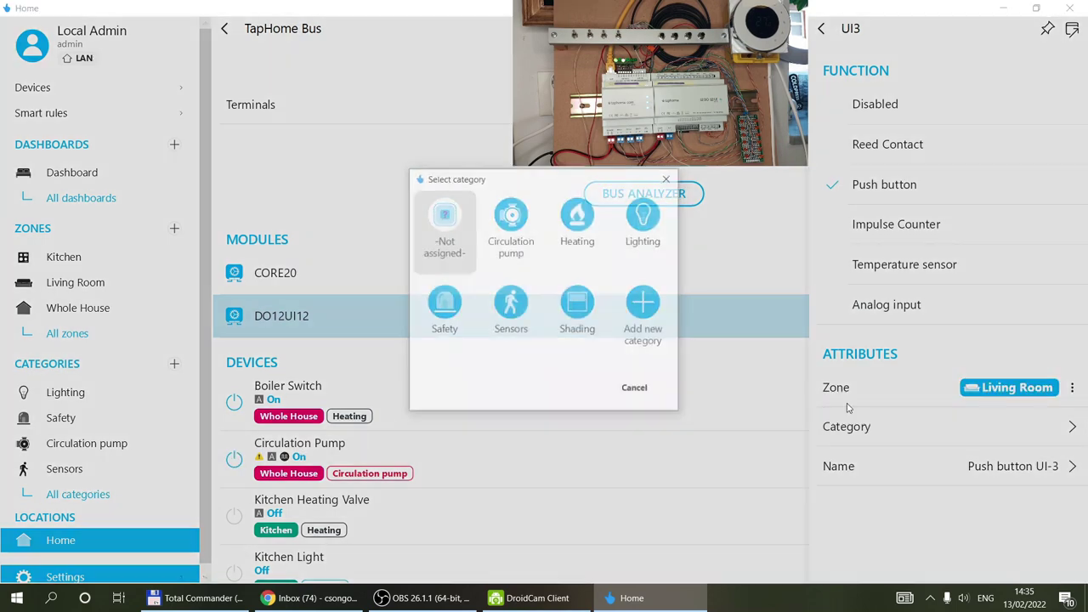
pyautogui.click(587, 311)
# Name the UI3 push button "Shade control" and save the DO12UI12 module's configuration
pyautogui.click(1022, 478)
pyautogui.write('Sha')
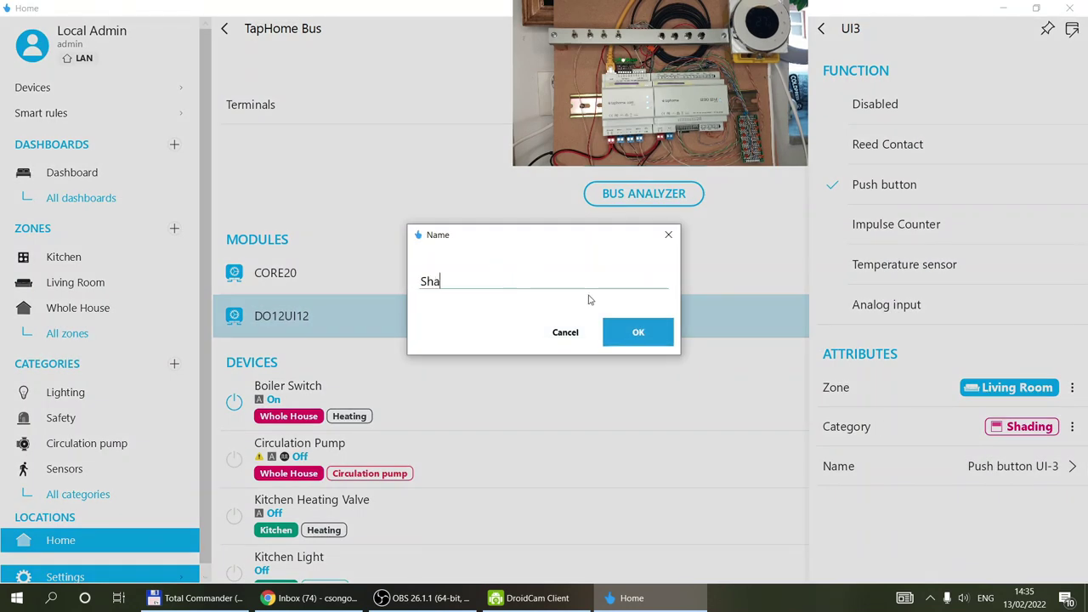
pyautogui.write('de control')
pyautogui.click(637, 331)
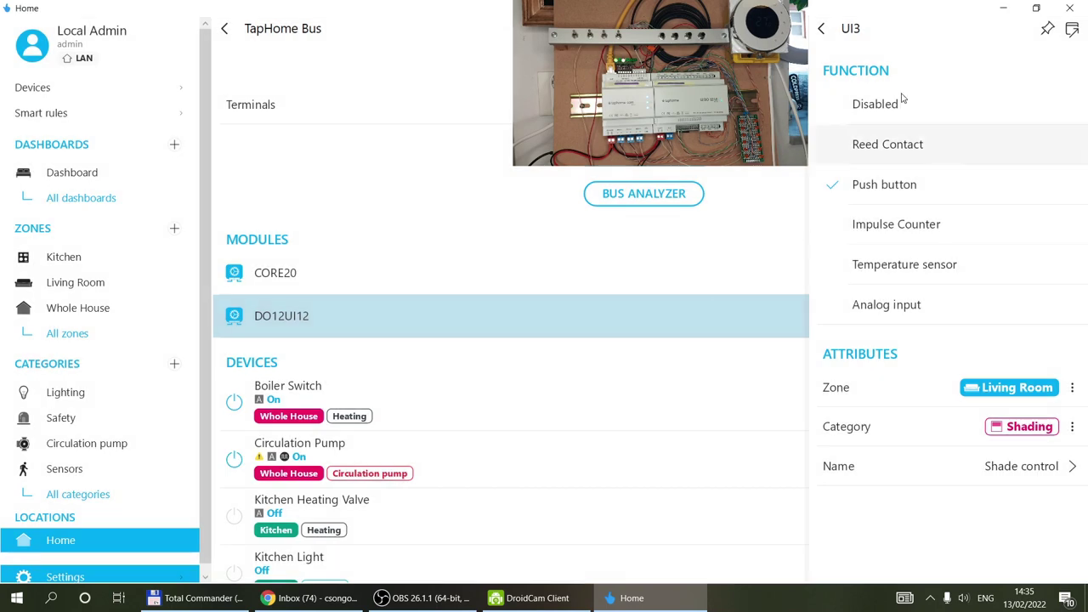
pyautogui.click(821, 28)
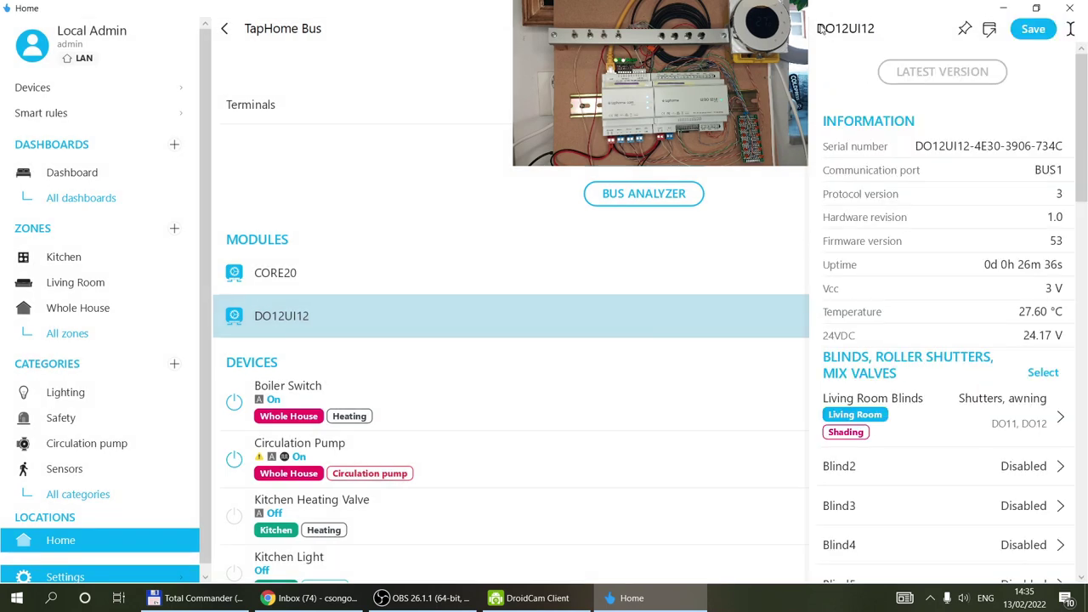
pyautogui.click(1033, 29)
# Create a smart rule on the Living Room Blinds device that controls the blinds with a single push button
pyautogui.click(42, 88)
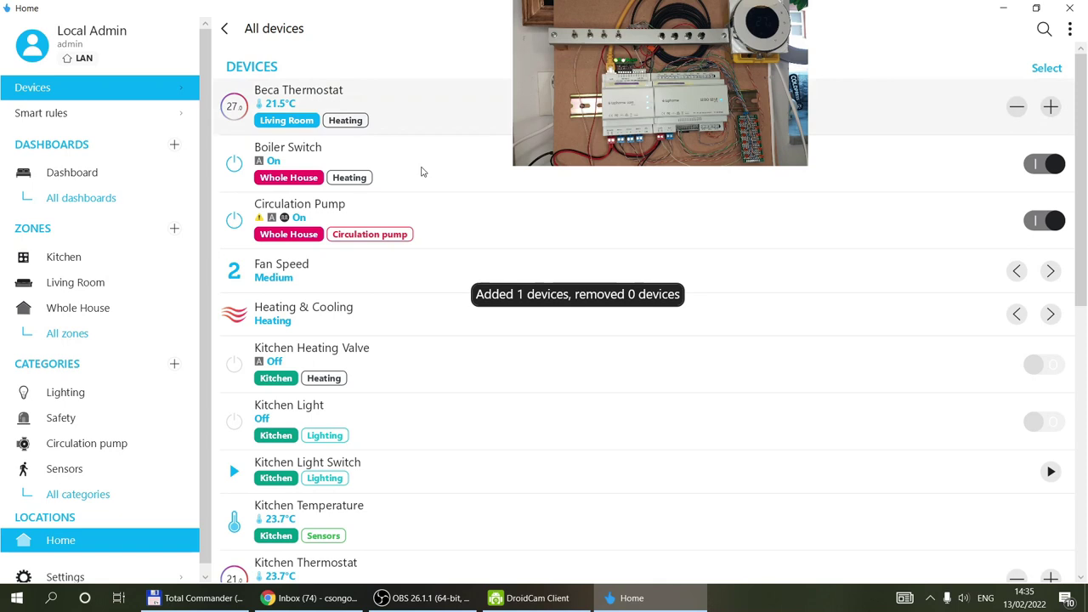
pyautogui.scroll(-1, 408, 255)
pyautogui.scroll(-2, 403, 288)
pyautogui.click(393, 408)
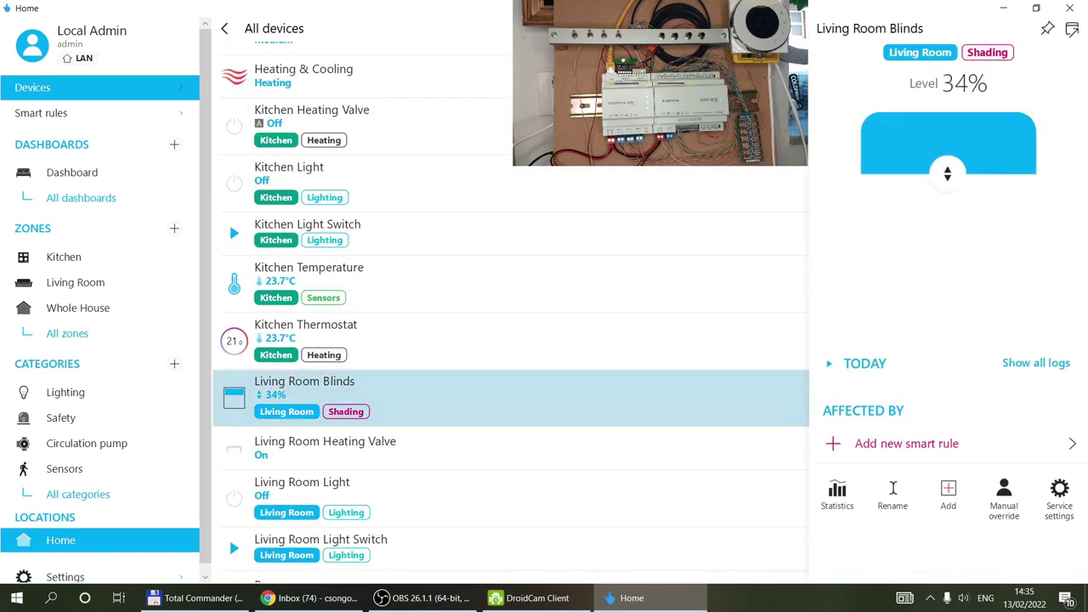
pyautogui.click(833, 443)
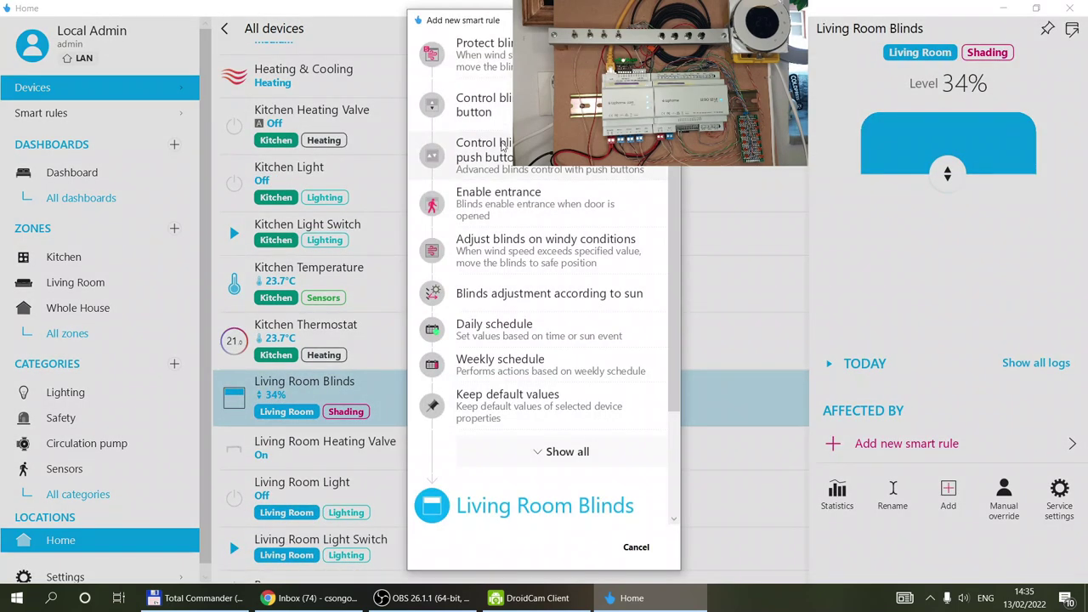
pyautogui.click(481, 104)
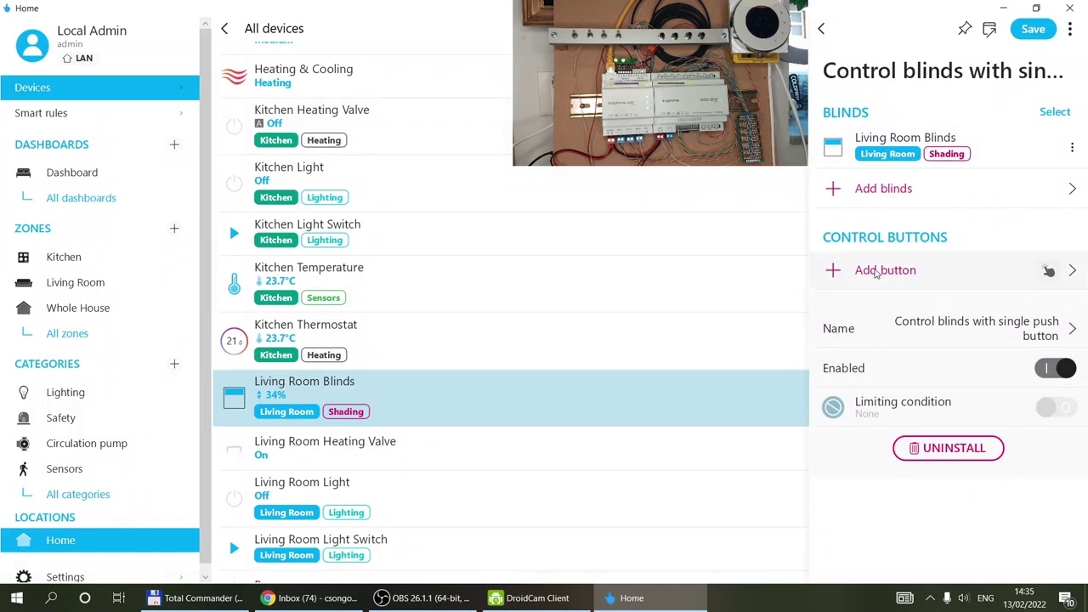
# Add the Shade control push button as the rule's control button and save the rule
pyautogui.click(871, 271)
pyautogui.click(888, 185)
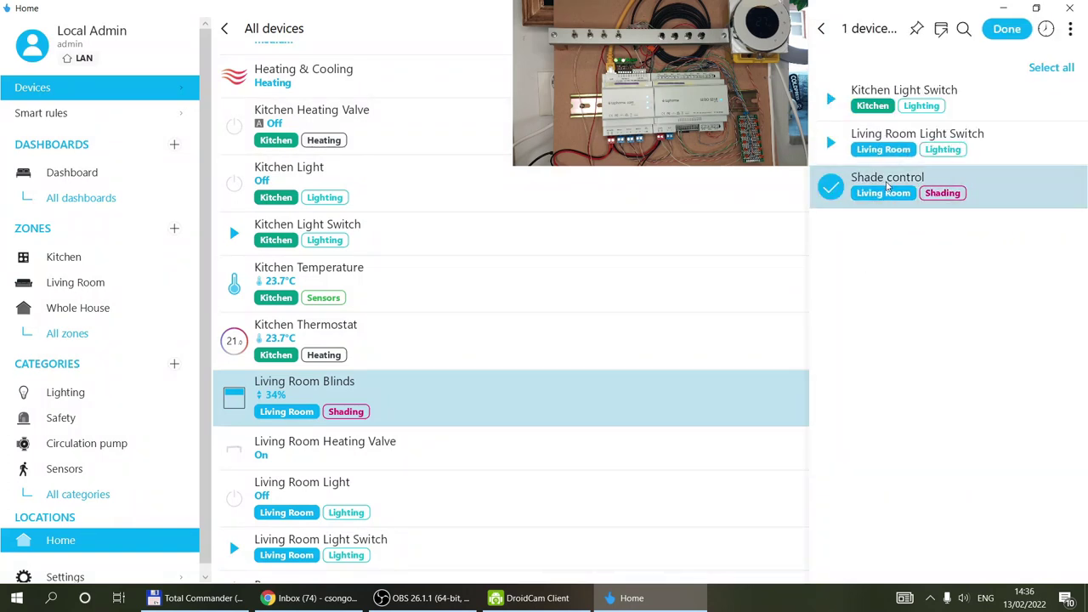
pyautogui.click(1006, 28)
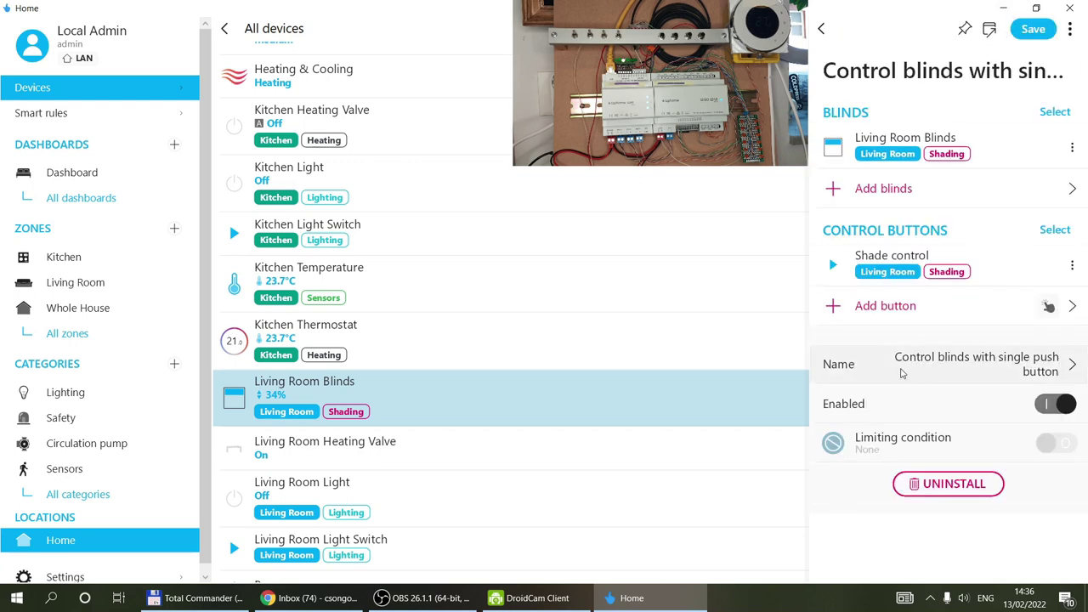
pyautogui.click(1032, 29)
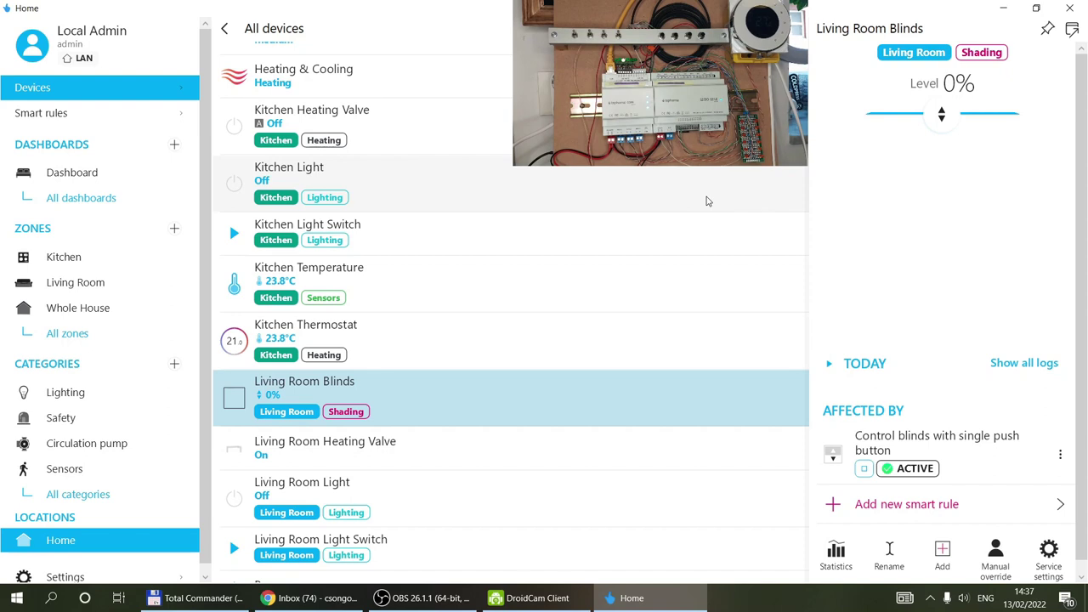
# Start an Up and Down push button rule for Living Room Blinds and try its Short press and Move while held modes
pyautogui.click(897, 505)
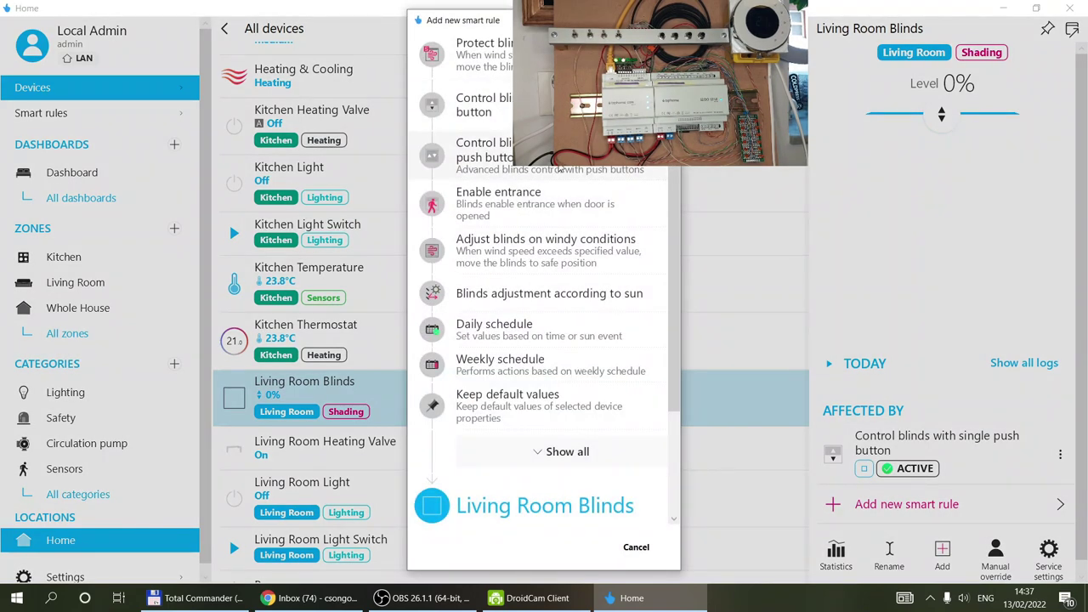
pyautogui.click(486, 160)
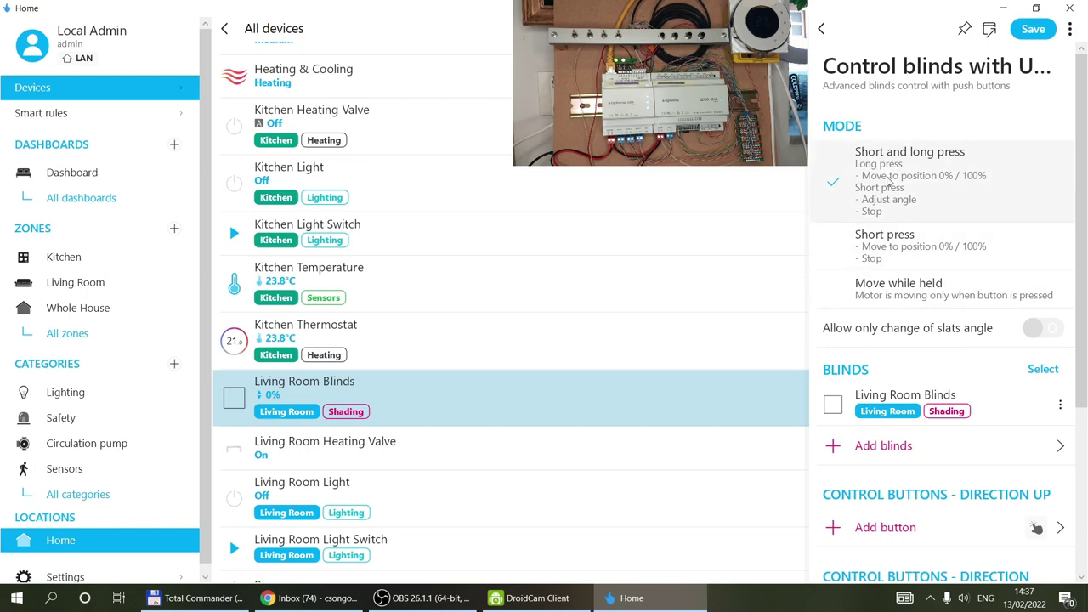
pyautogui.click(901, 252)
pyautogui.click(900, 290)
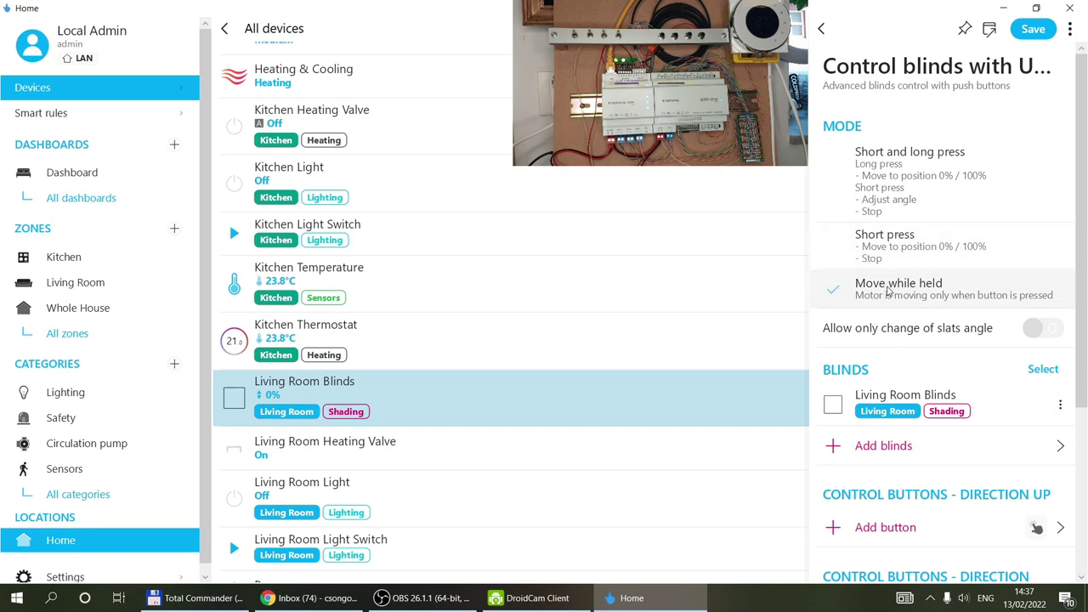
pyautogui.click(888, 246)
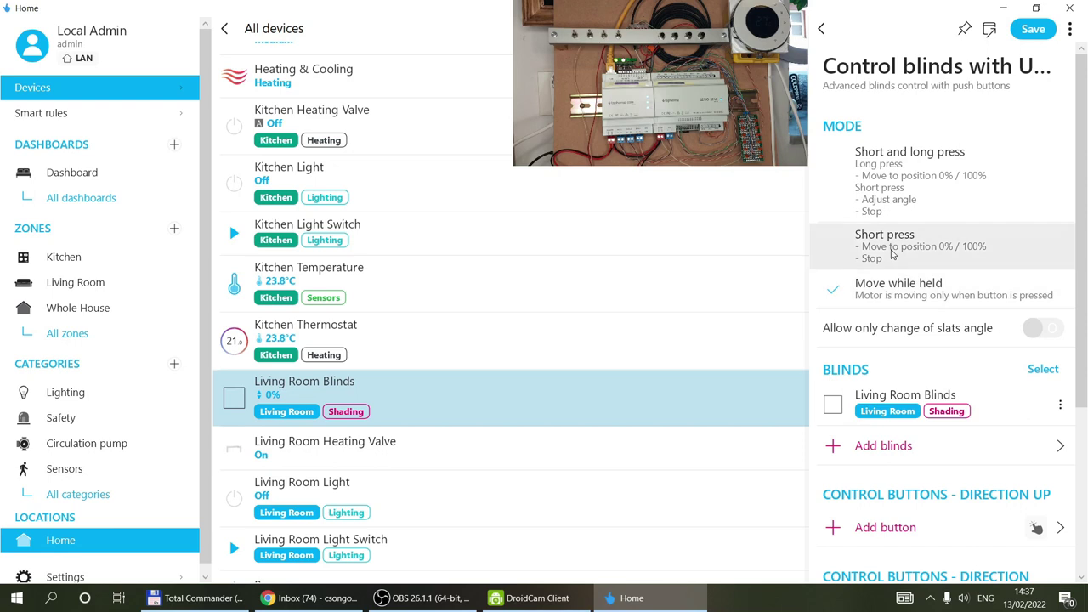
pyautogui.click(901, 290)
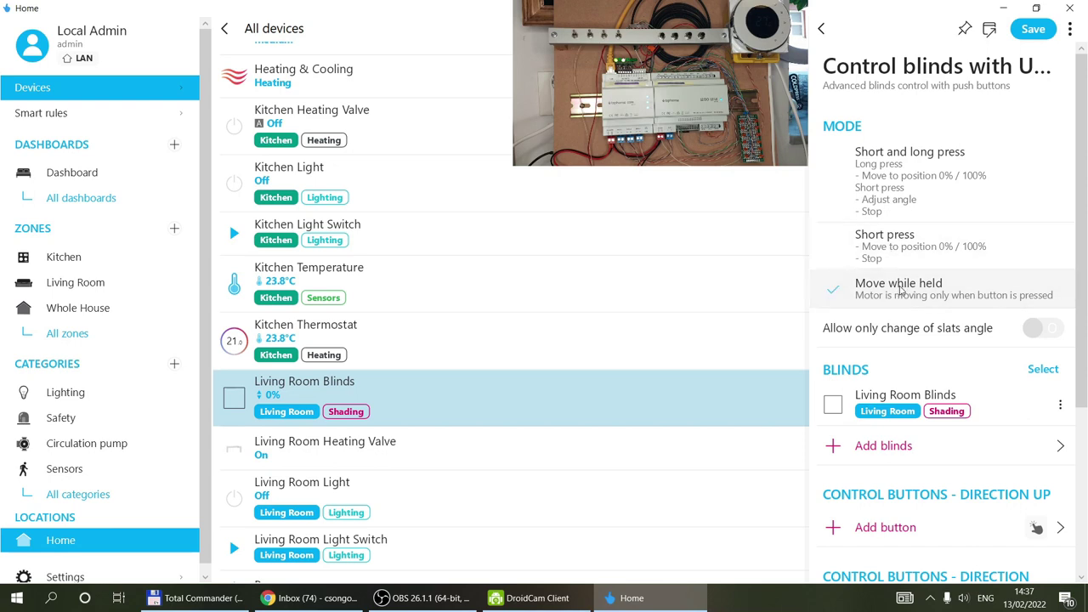
# Look over the rule's direction up and down button sections, switch the mode to Short press, and discard the rule
pyautogui.scroll(-2, 905, 289)
pyautogui.scroll(2, 909, 289)
pyautogui.scroll(-2, 916, 288)
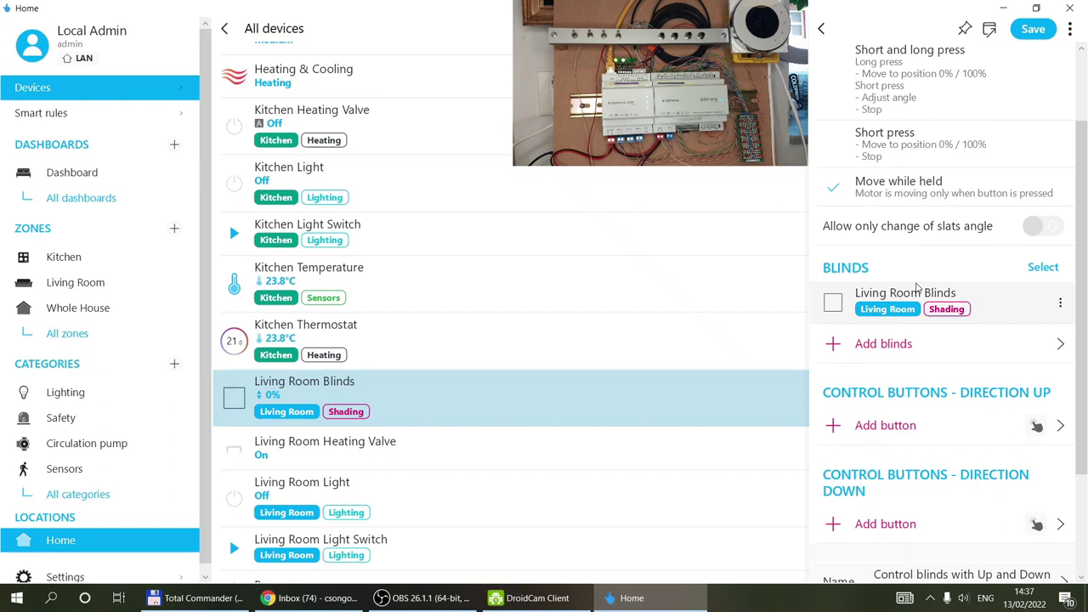
pyautogui.scroll(-1, 916, 288)
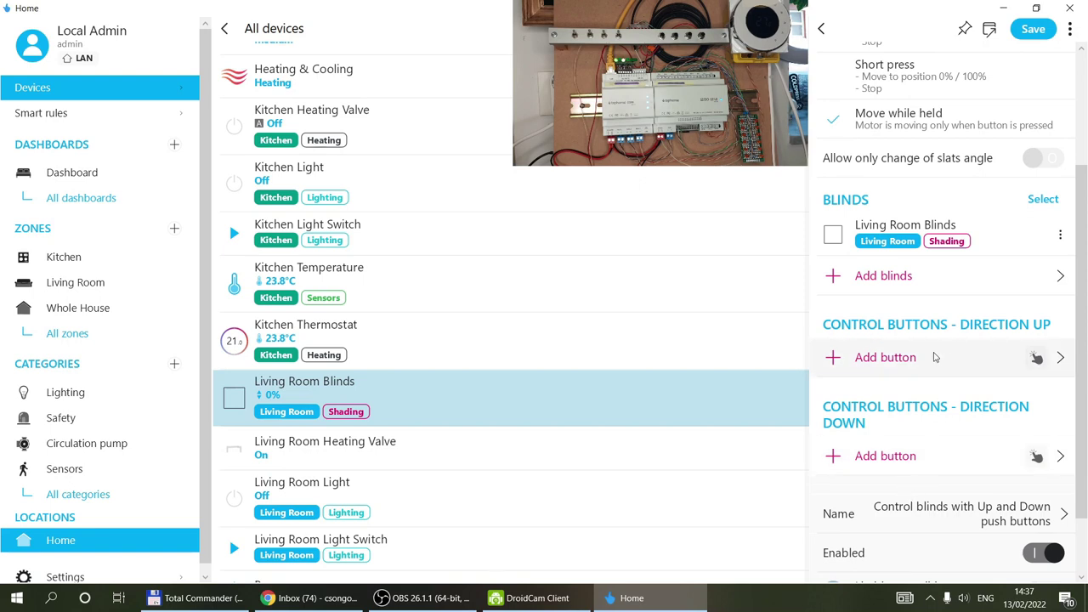
pyautogui.scroll(2, 938, 345)
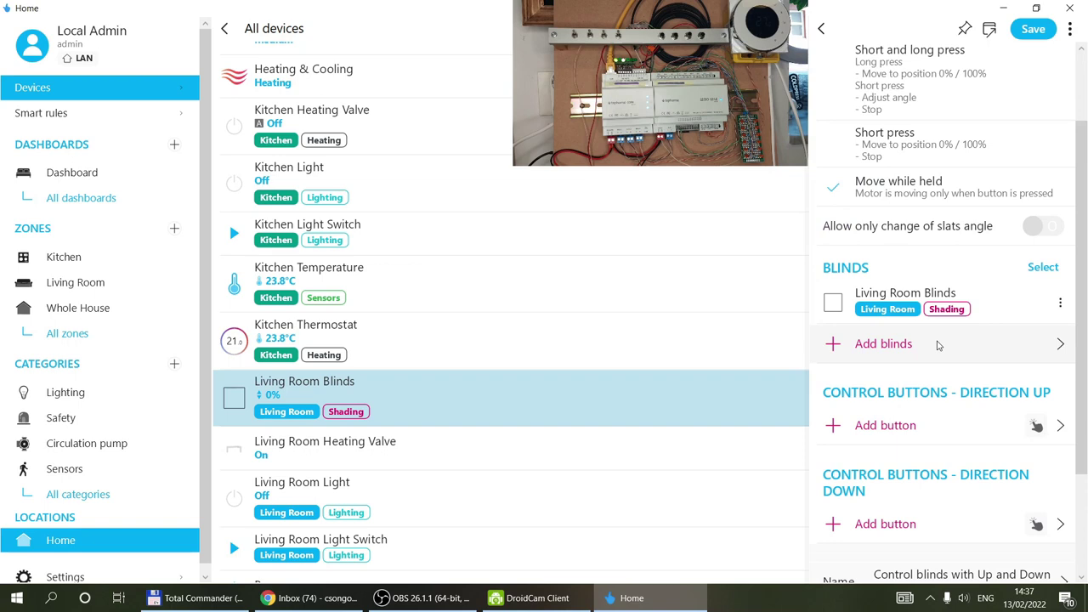
pyautogui.click(928, 147)
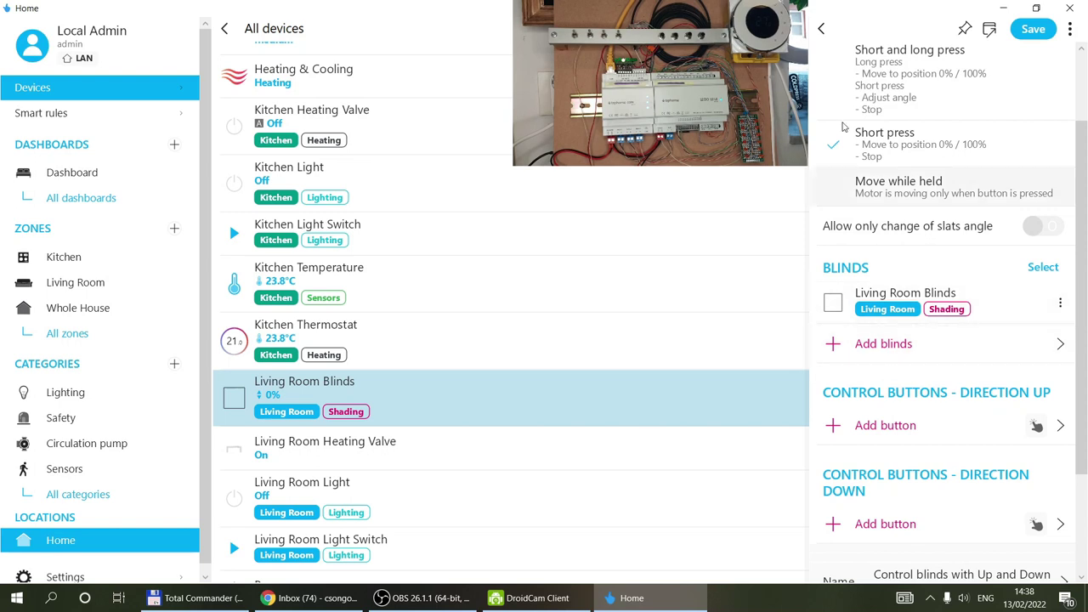
pyautogui.click(818, 34)
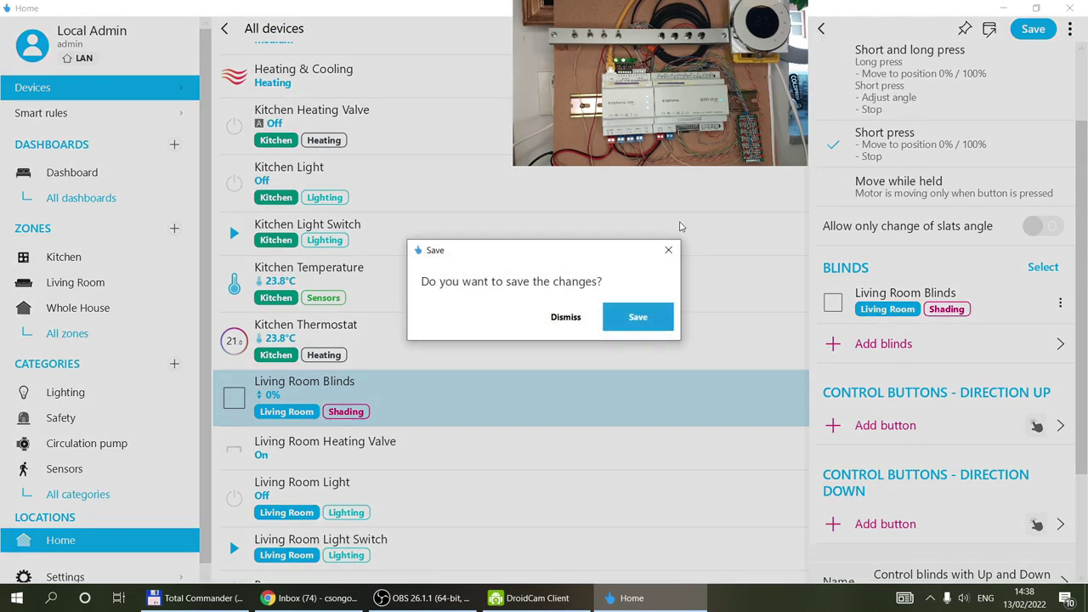
pyautogui.click(564, 316)
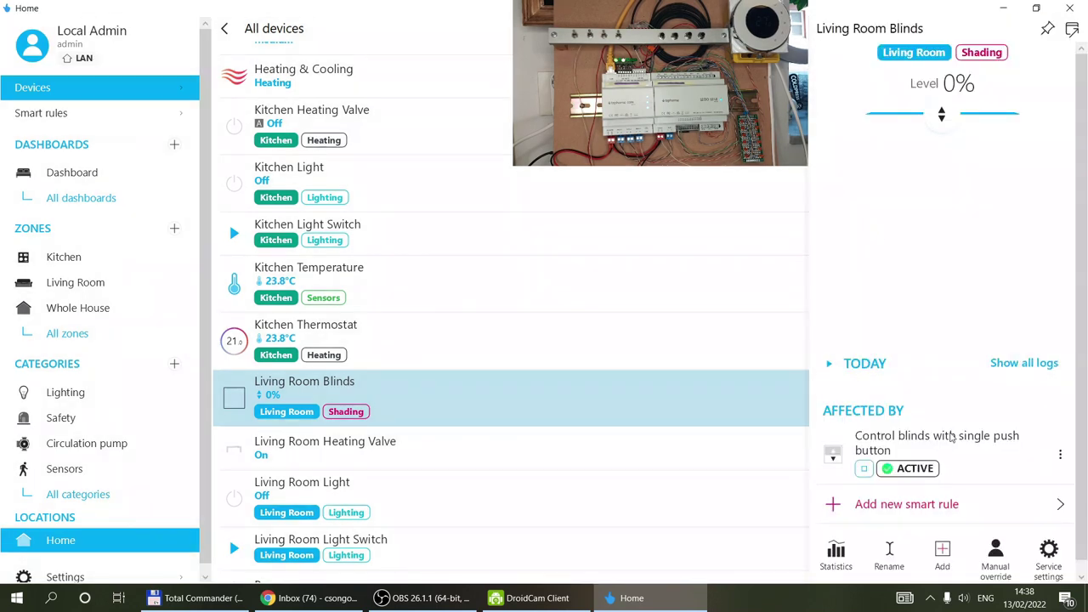
# Examine the windy conditions adjustment rule's wind speed sensor, blind position and night options for Living Room Blinds, without saving it
pyautogui.click(892, 505)
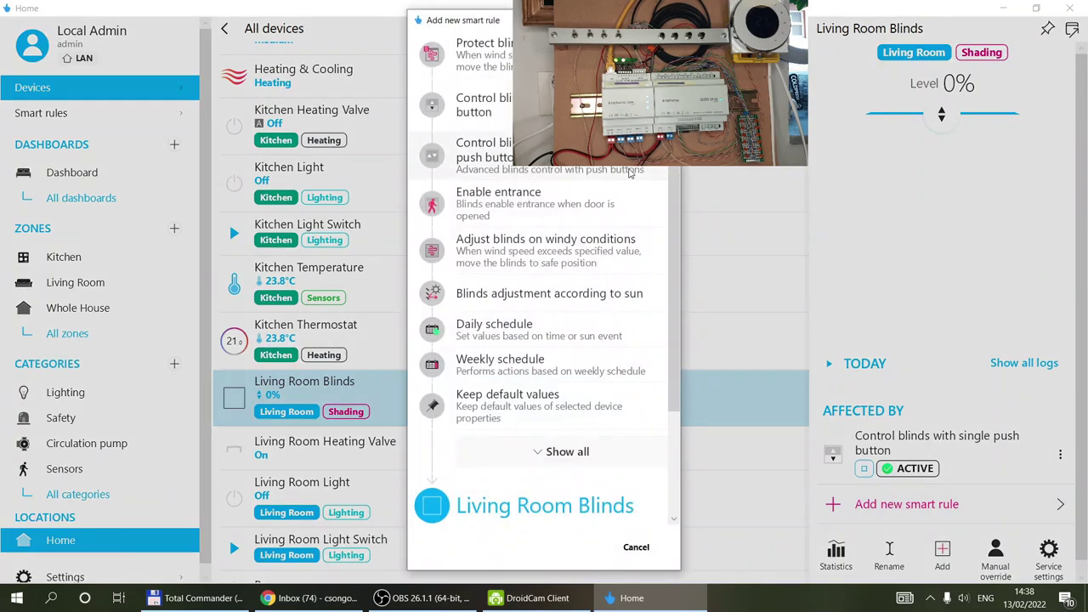
pyautogui.click(549, 260)
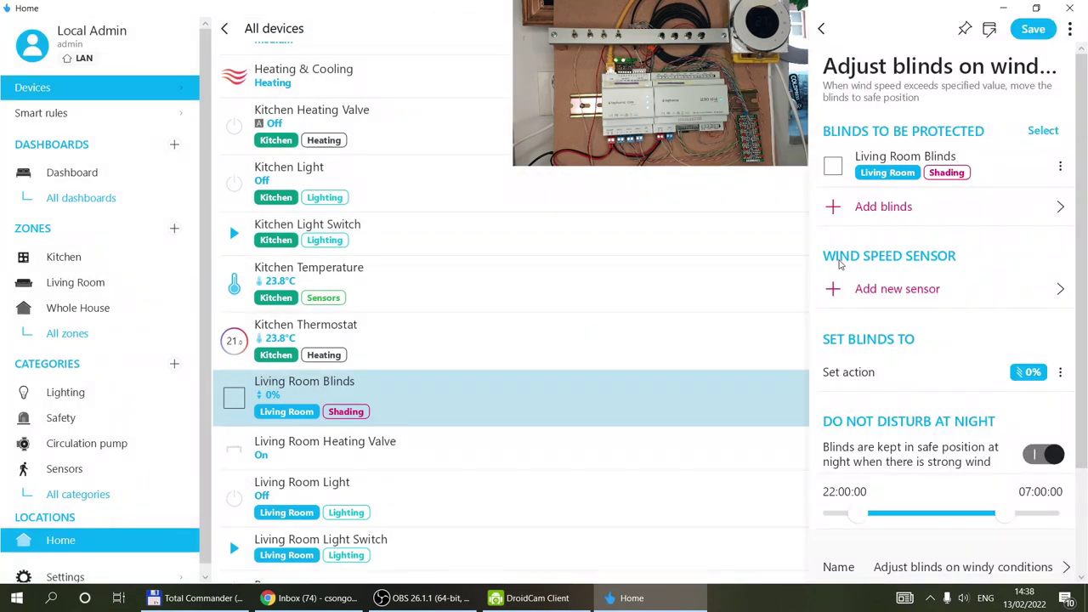
pyautogui.scroll(-1, 986, 289)
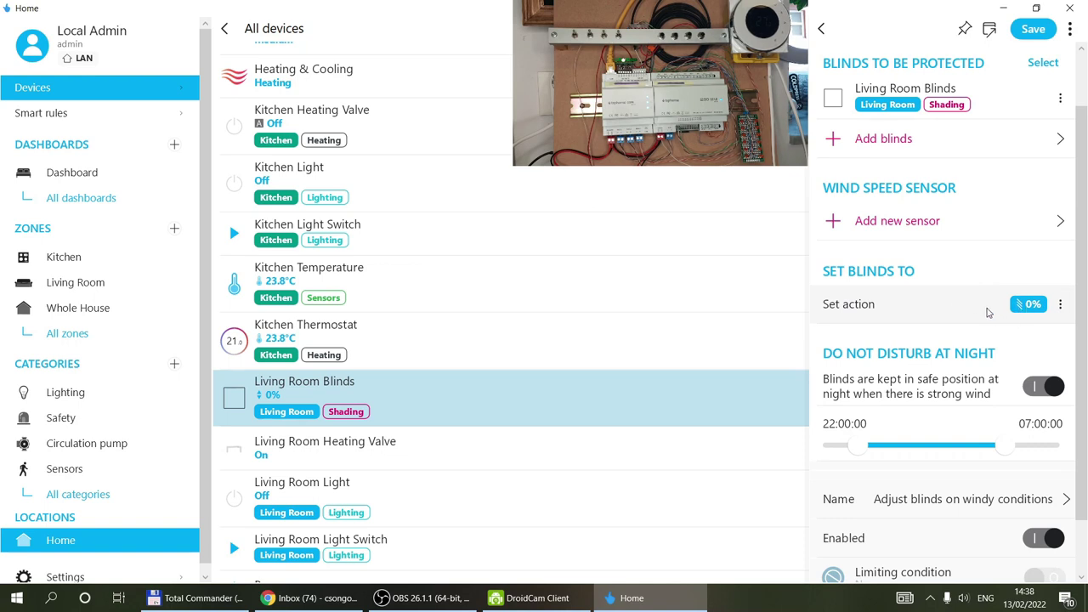
pyautogui.scroll(-1, 988, 313)
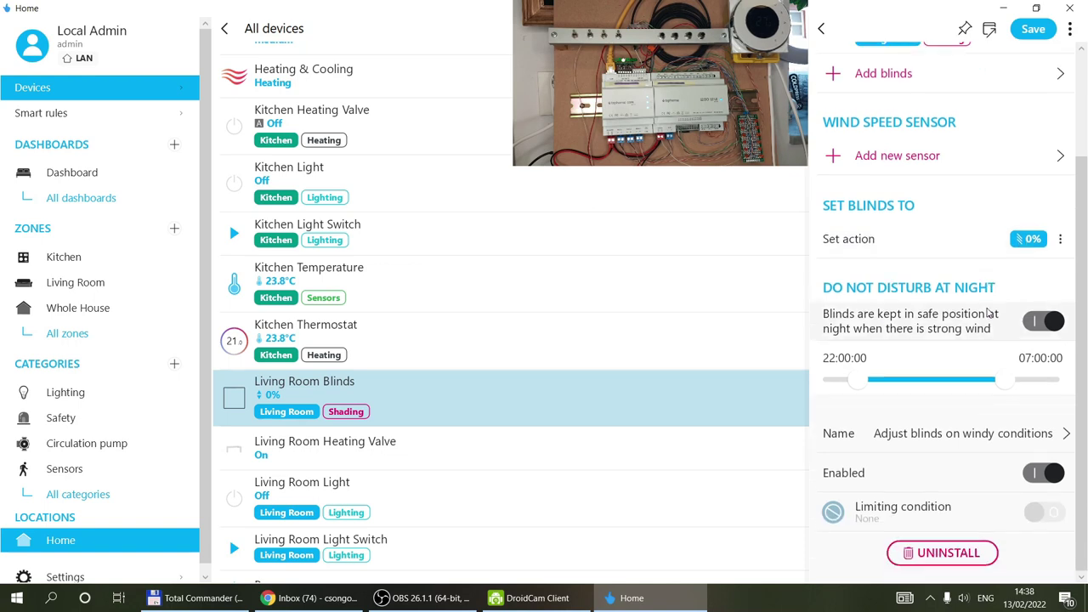
pyautogui.click(820, 29)
pyautogui.click(563, 314)
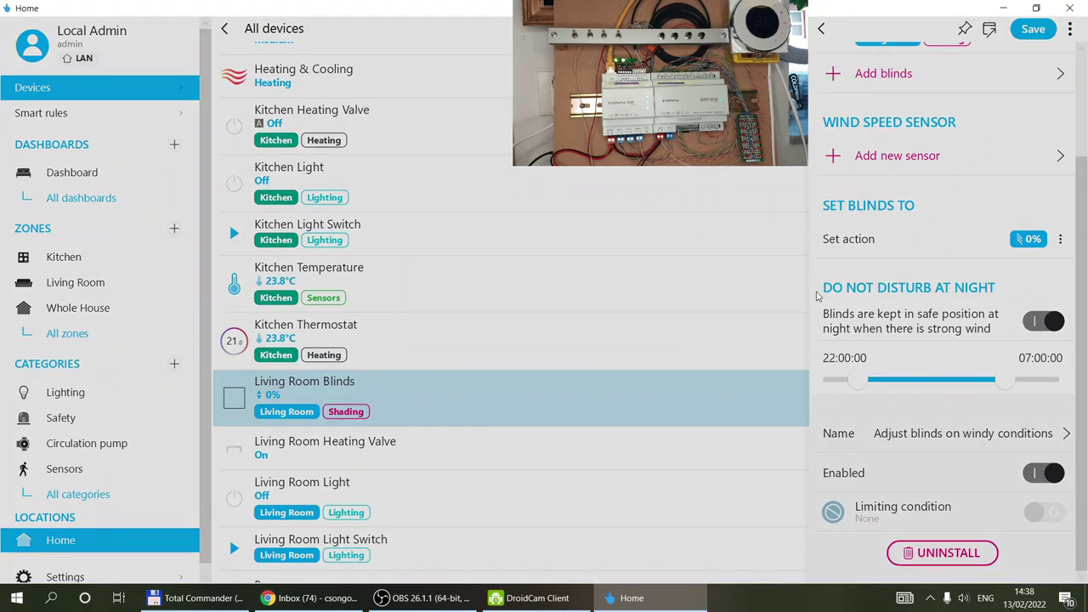
# Start a Blinds adjustment according to sun rule for Living Room Blinds and examine its time interval, brightness sensor and sun position settings
pyautogui.click(905, 510)
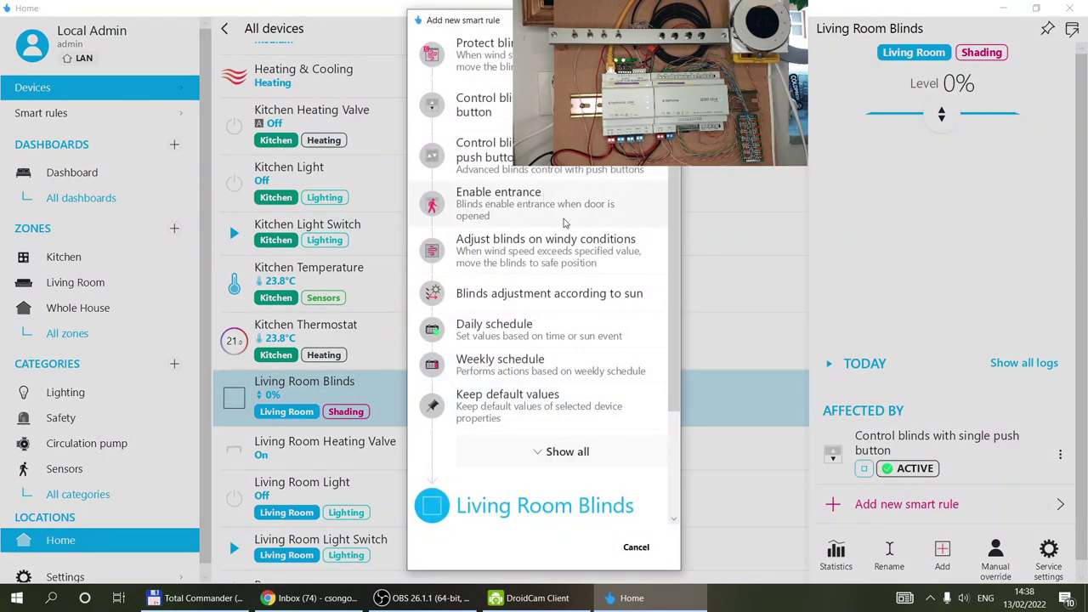
pyautogui.click(542, 298)
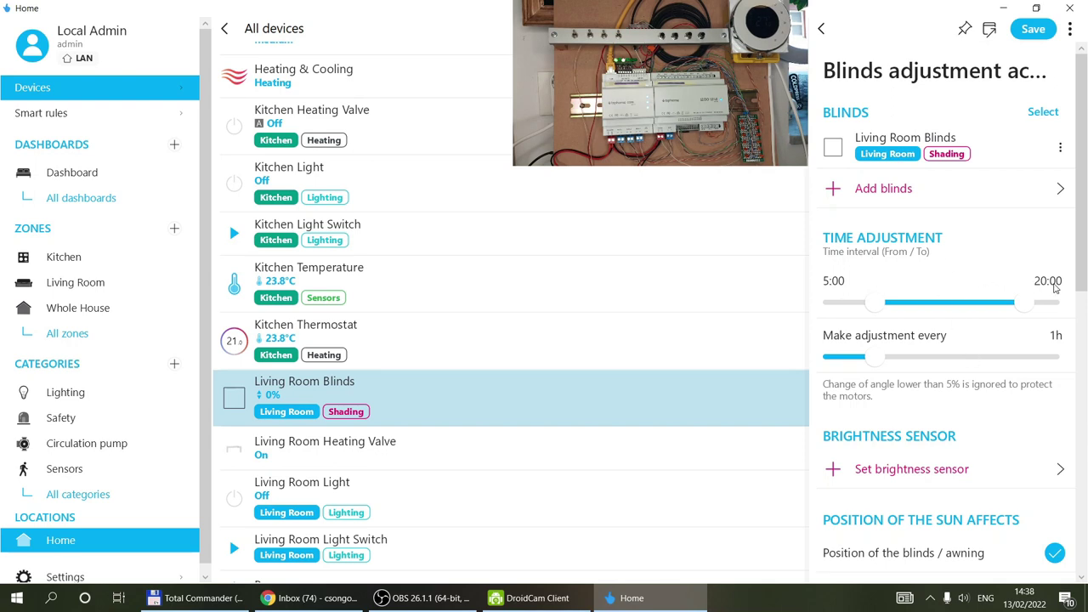
pyautogui.scroll(-2, 949, 238)
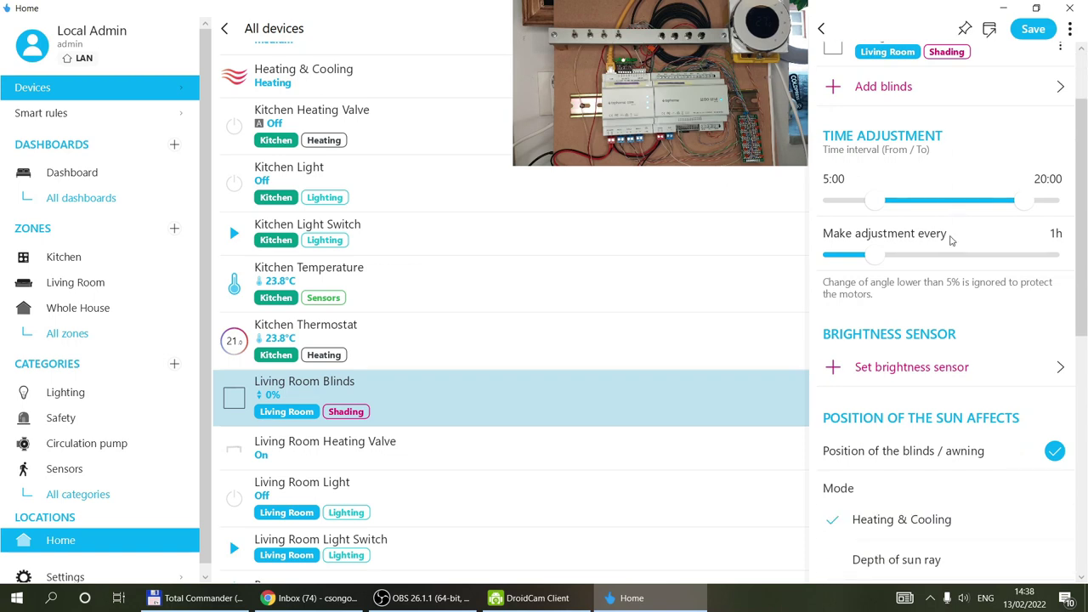
pyautogui.scroll(-1, 951, 240)
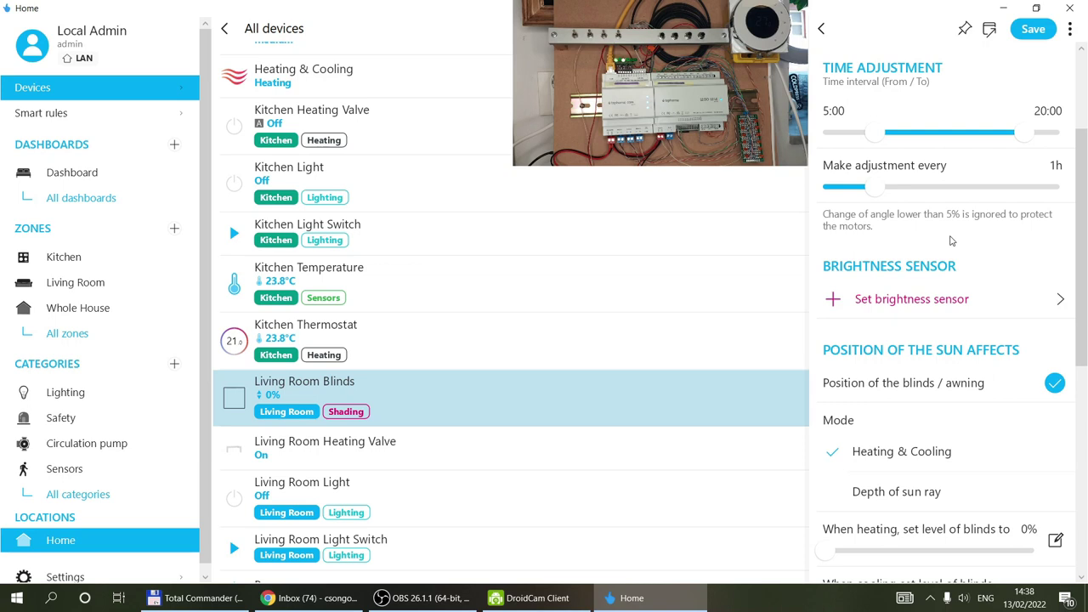
pyautogui.scroll(-2, 951, 240)
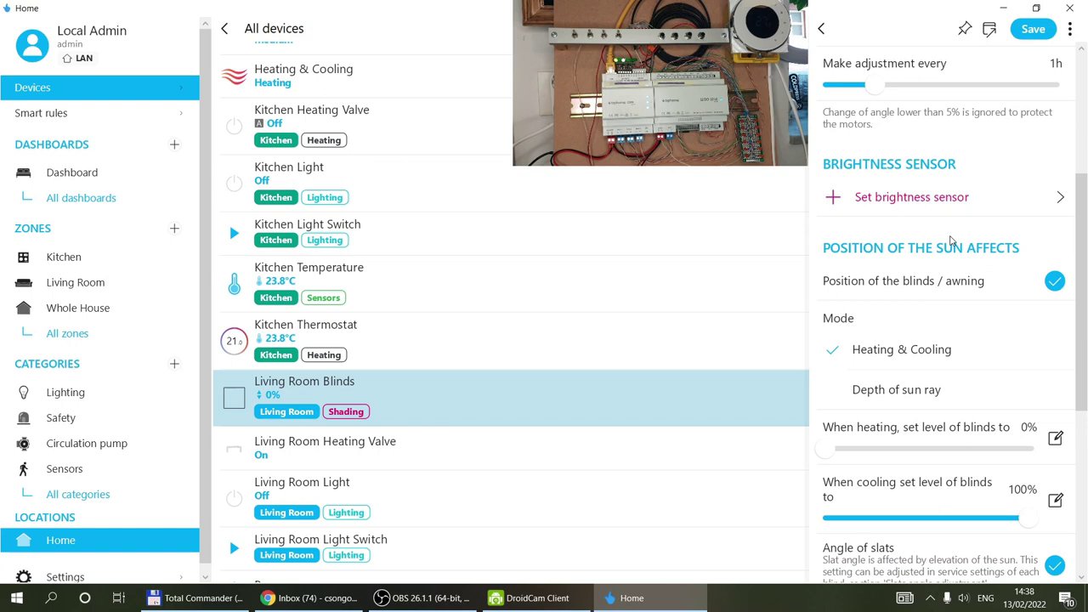
pyautogui.scroll(1, 952, 241)
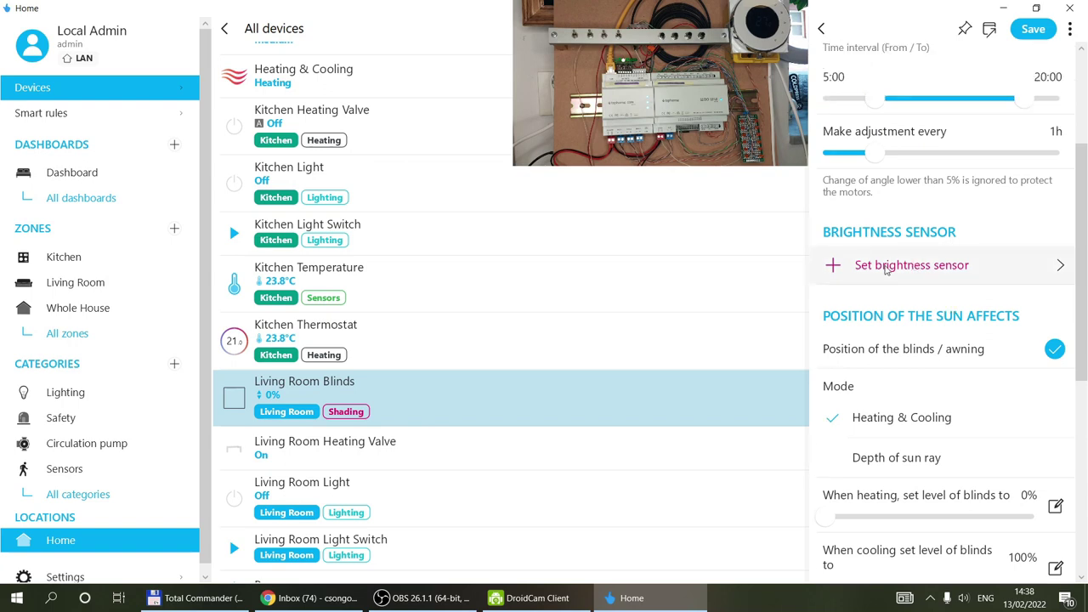
pyautogui.scroll(-2, 884, 269)
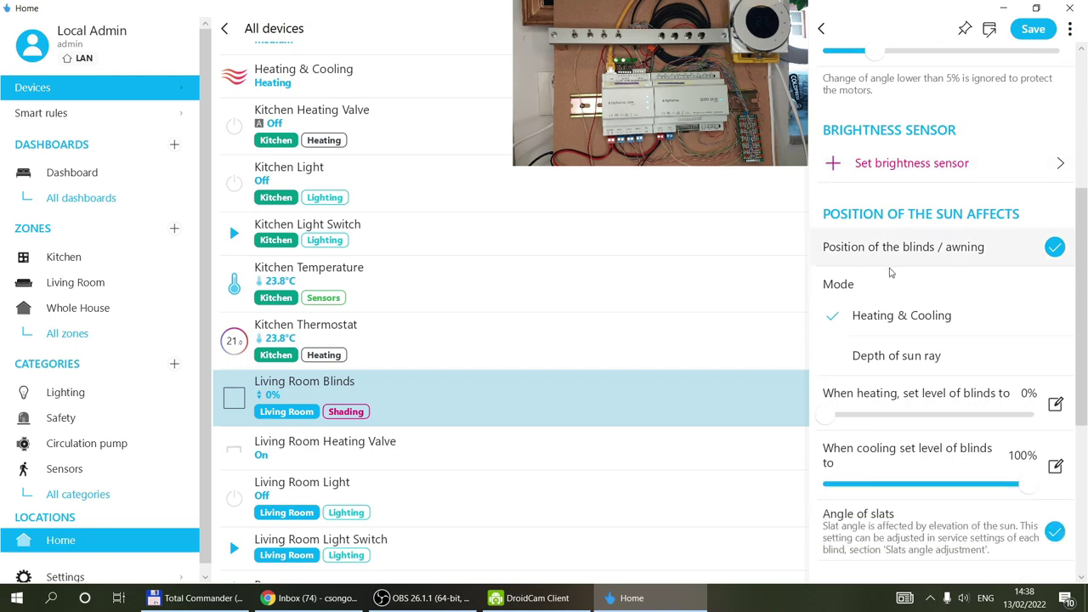
pyautogui.scroll(-2, 880, 313)
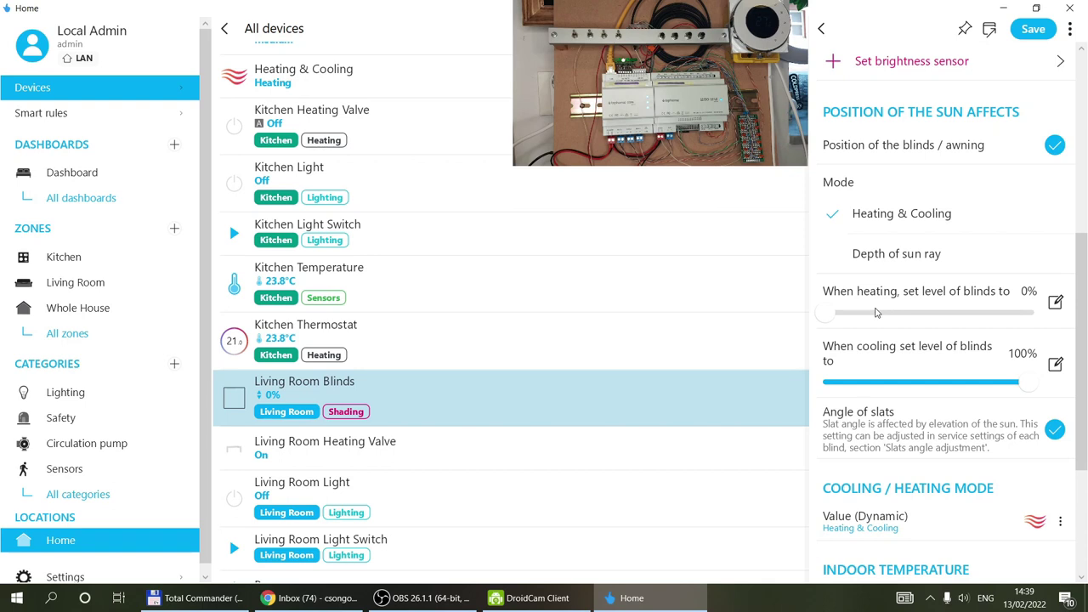
pyautogui.scroll(-2, 876, 312)
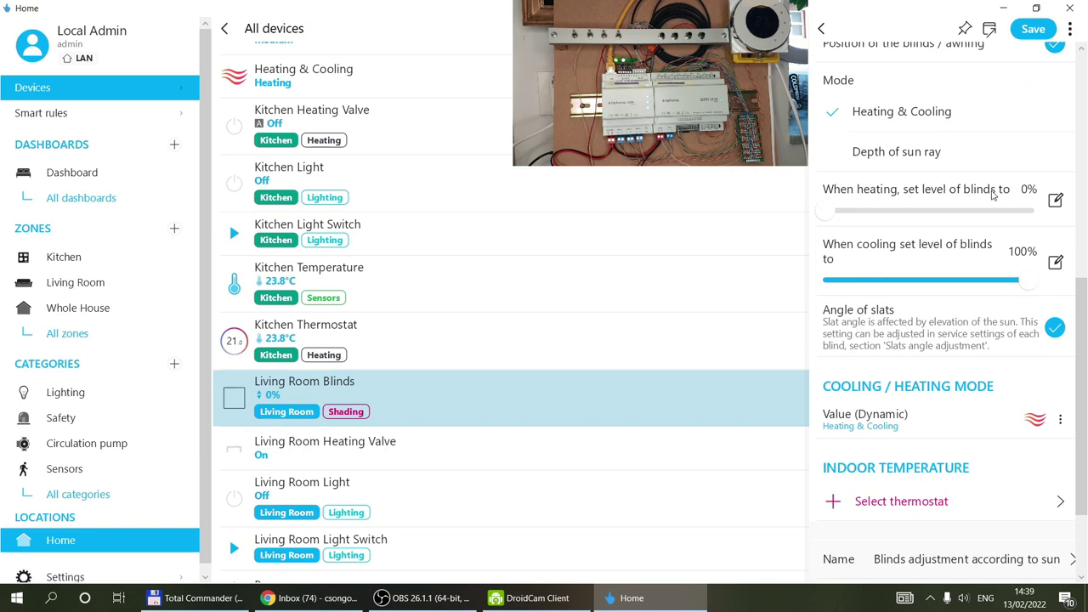
pyautogui.scroll(2, 992, 195)
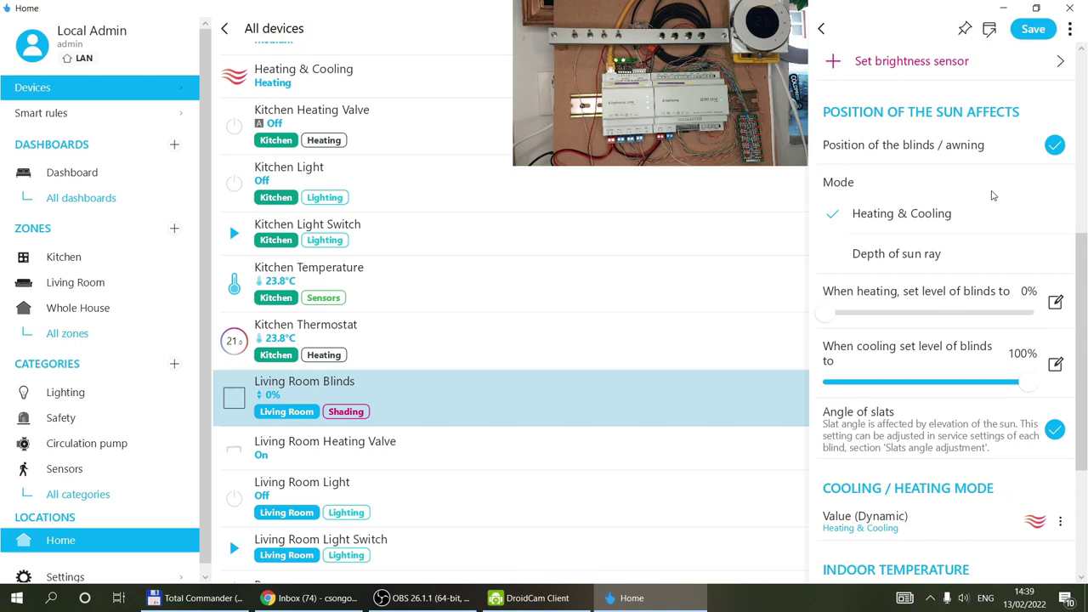
pyautogui.scroll(-1, 991, 196)
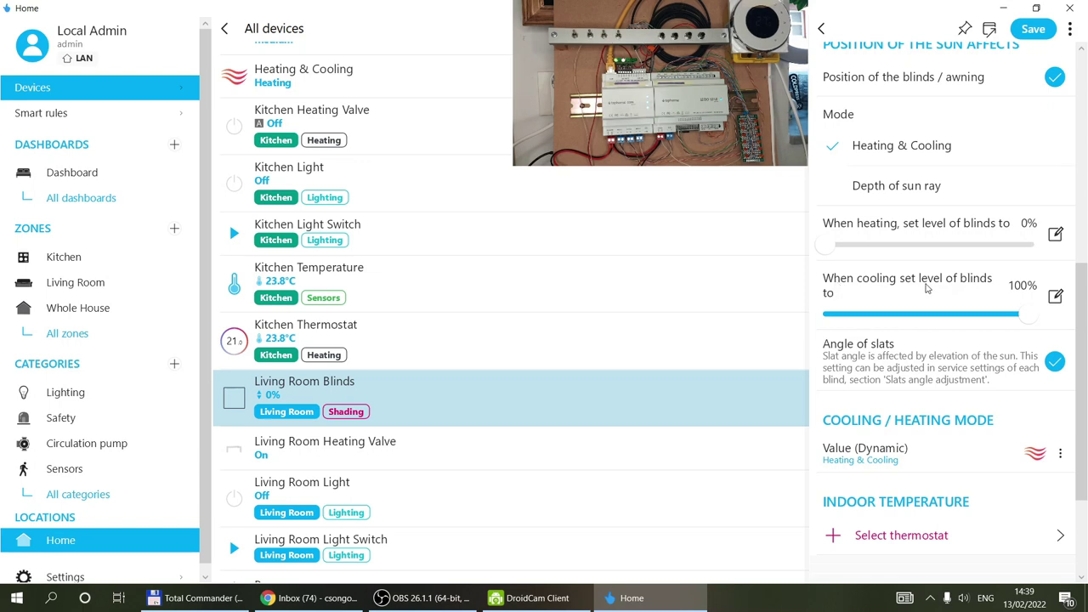
pyautogui.scroll(-2, 927, 288)
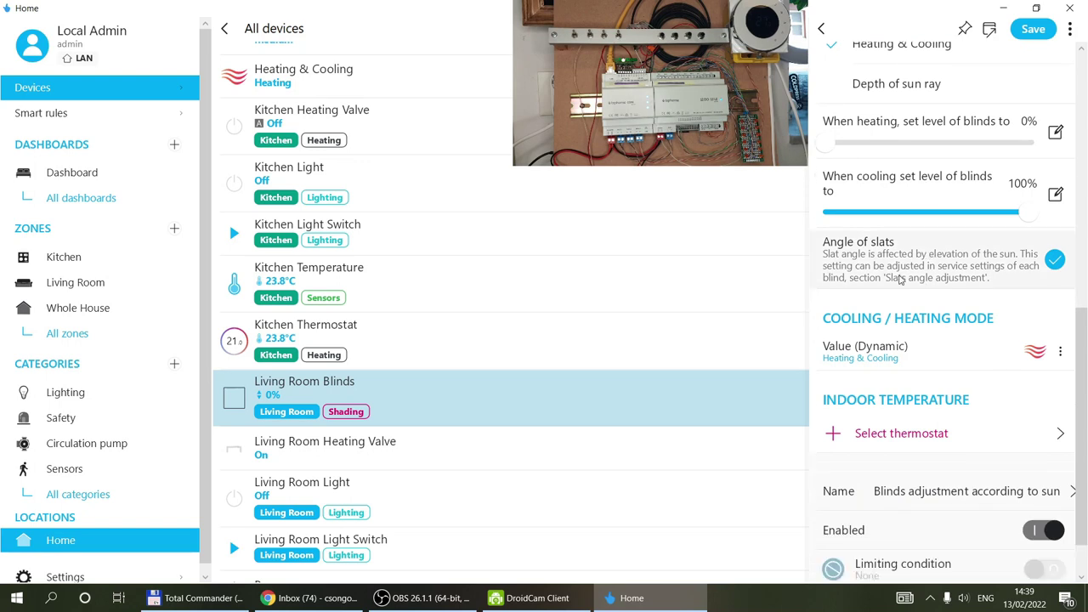
# Turn off the Angle of slats option in the sun adjustment rule, recheck the other settings, and save the rule
pyautogui.click(1003, 269)
pyautogui.click(954, 272)
pyautogui.click(969, 264)
pyautogui.scroll(-1, 979, 391)
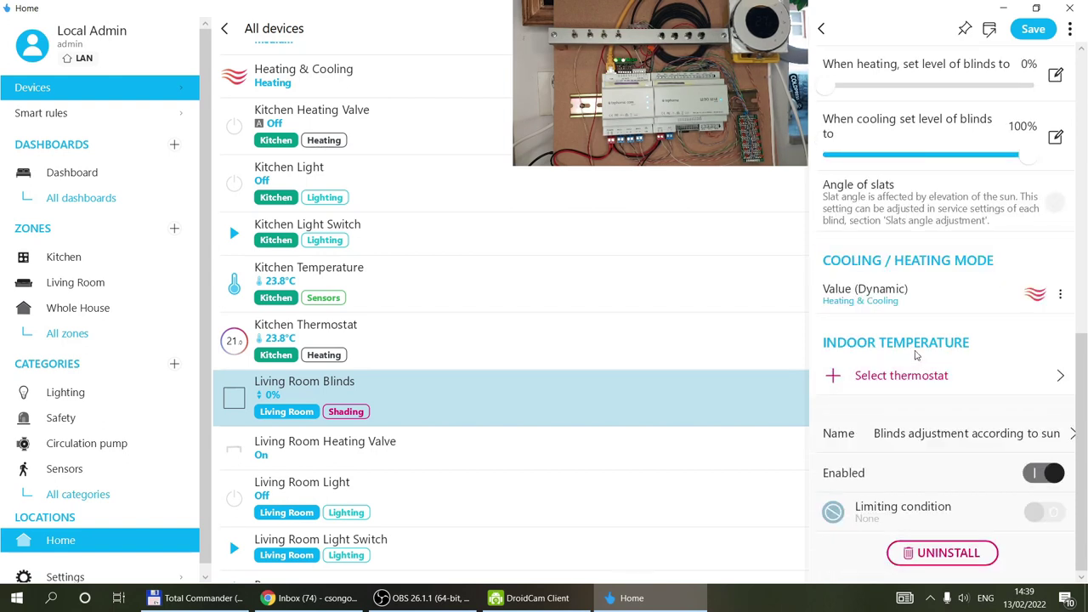
pyautogui.scroll(3, 916, 355)
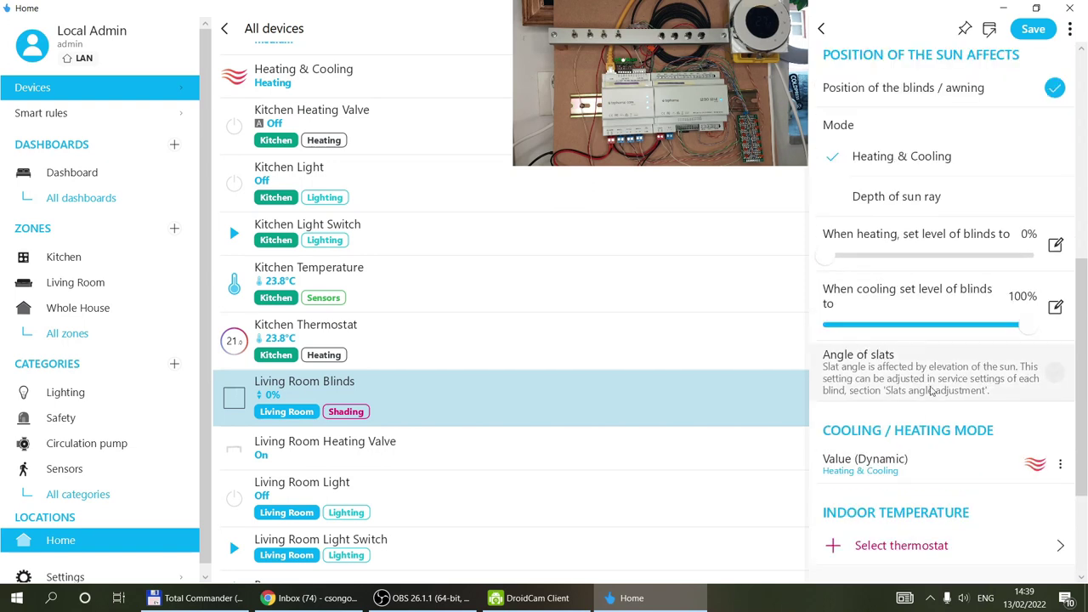
pyautogui.scroll(6, 931, 388)
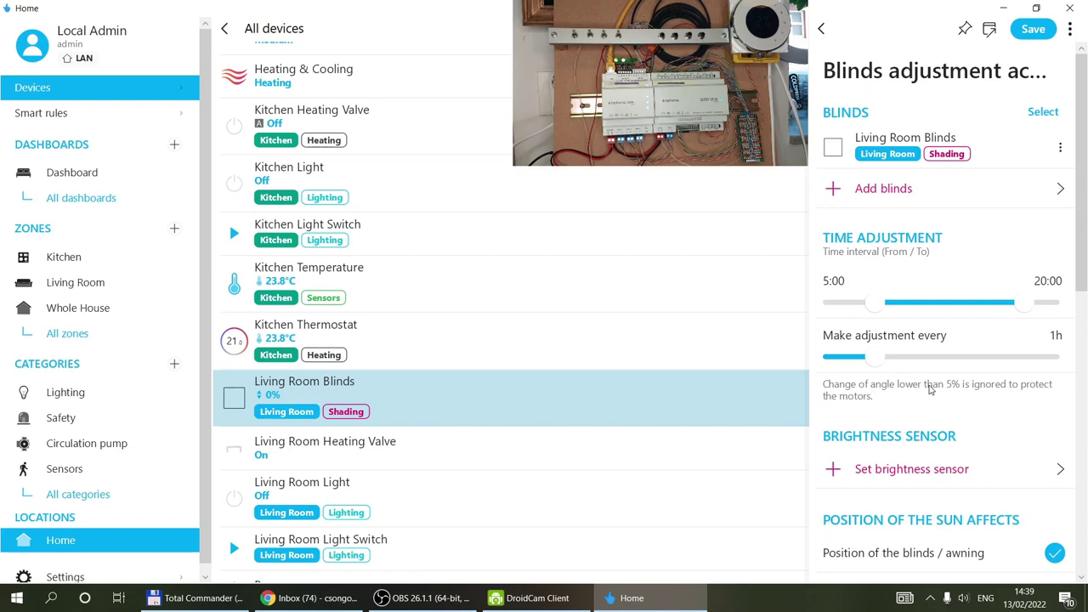
pyautogui.scroll(-3, 931, 388)
pyautogui.scroll(-5, 927, 384)
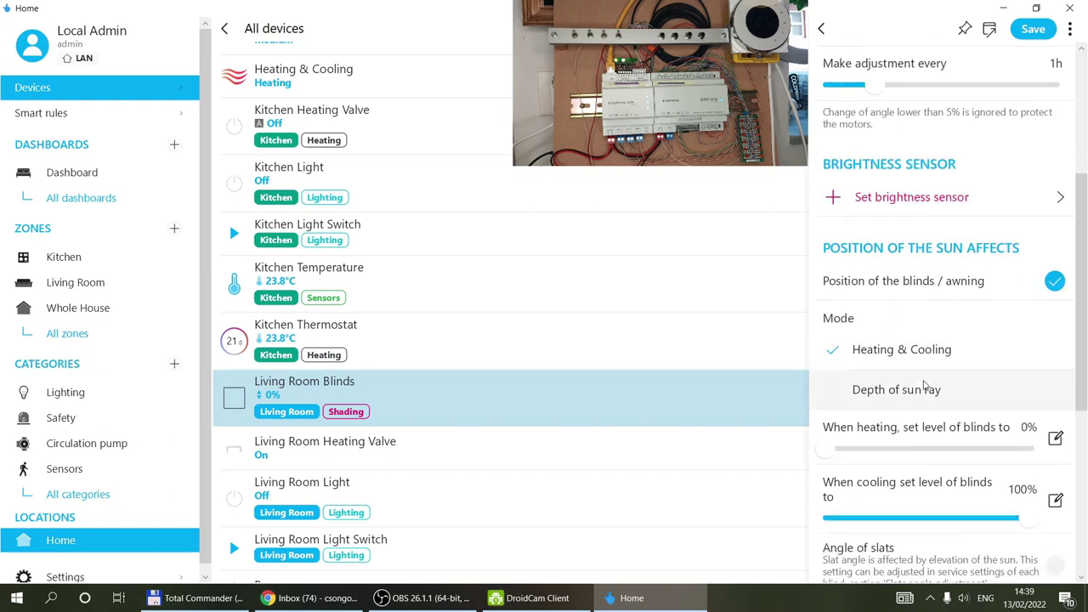
pyautogui.click(1033, 28)
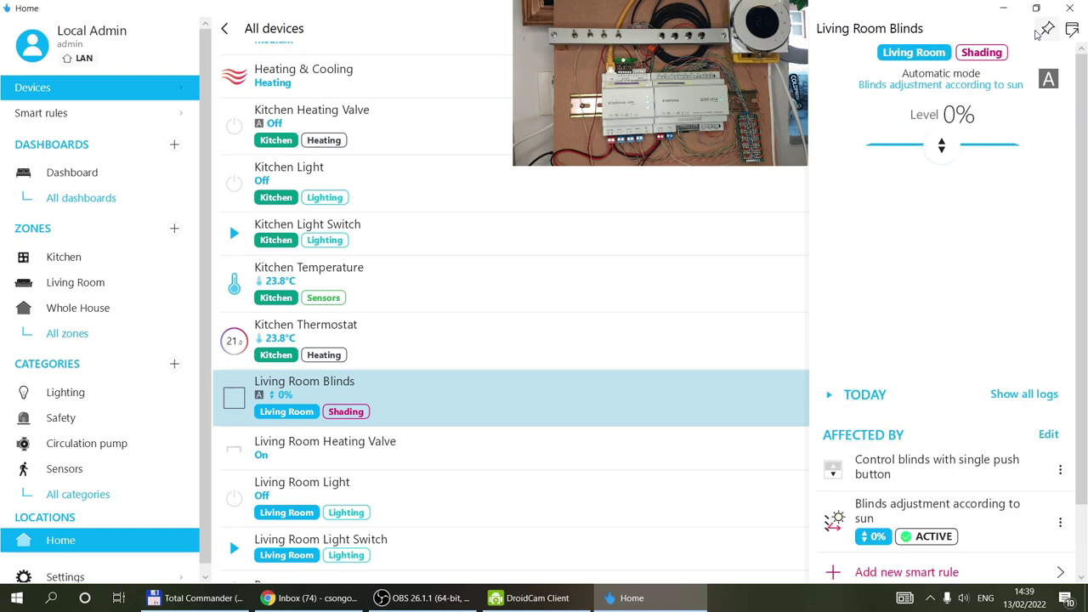
pyautogui.scroll(-1, 1037, 433)
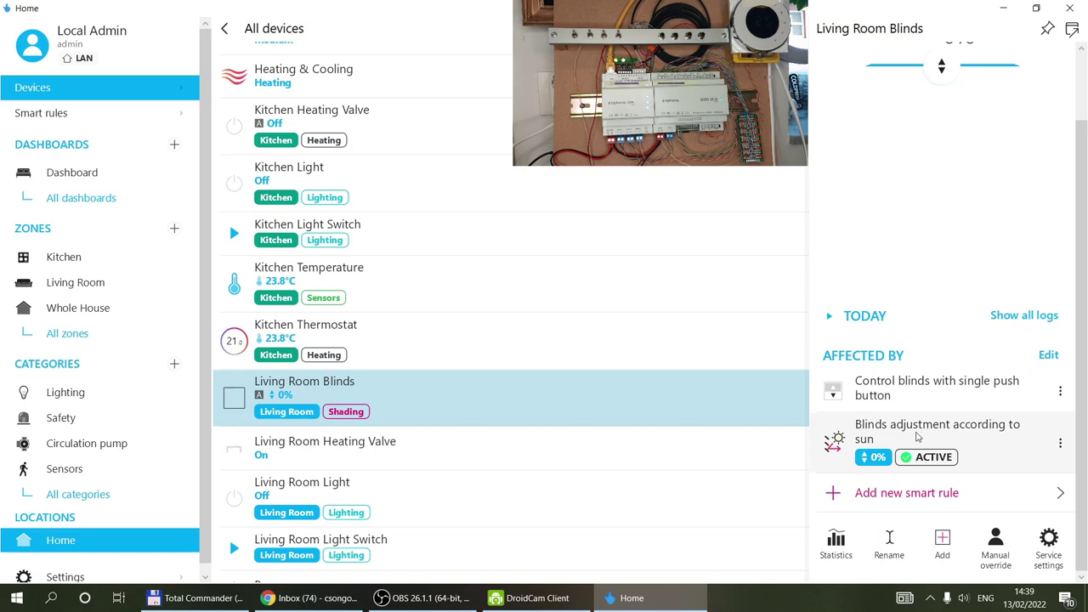
pyautogui.scroll(1, 975, 176)
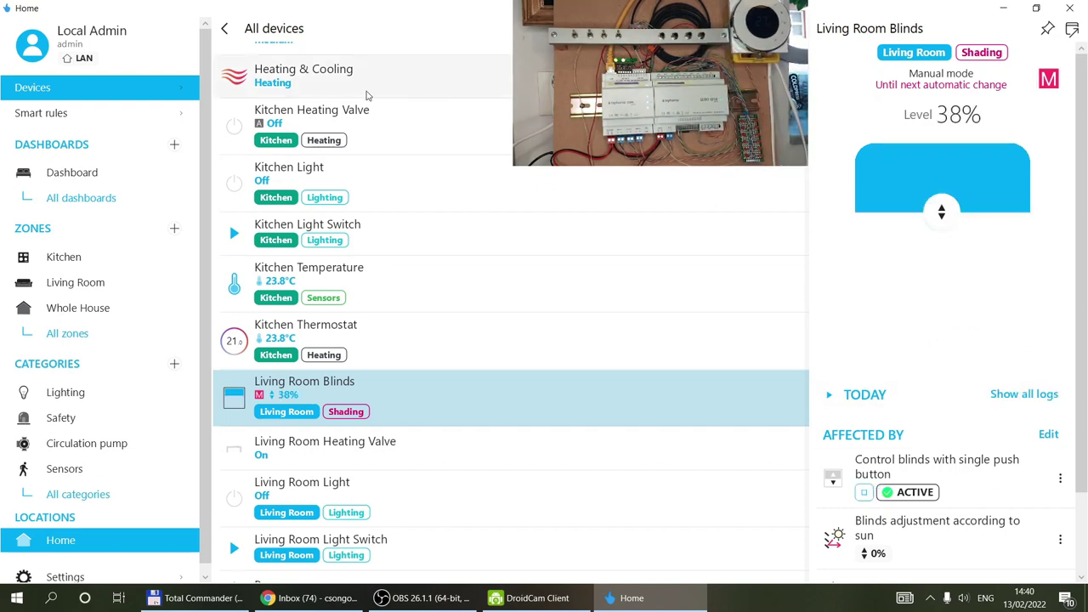
# Switch the Heating & Cooling device to Cooling and check how Living Room Blinds respond
pyautogui.scroll(2, 395, 111)
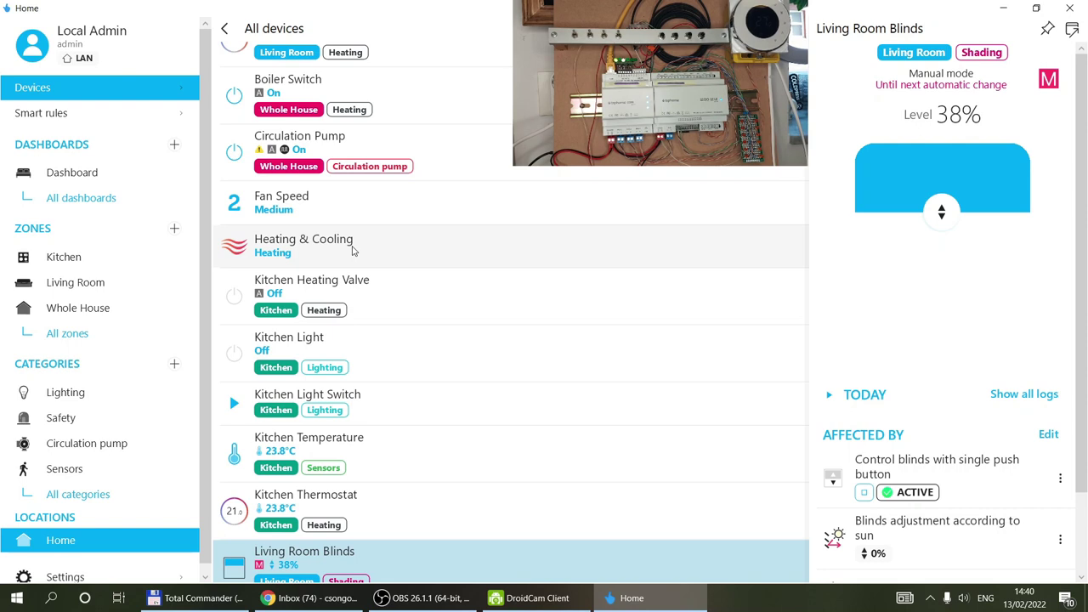
pyautogui.click(353, 249)
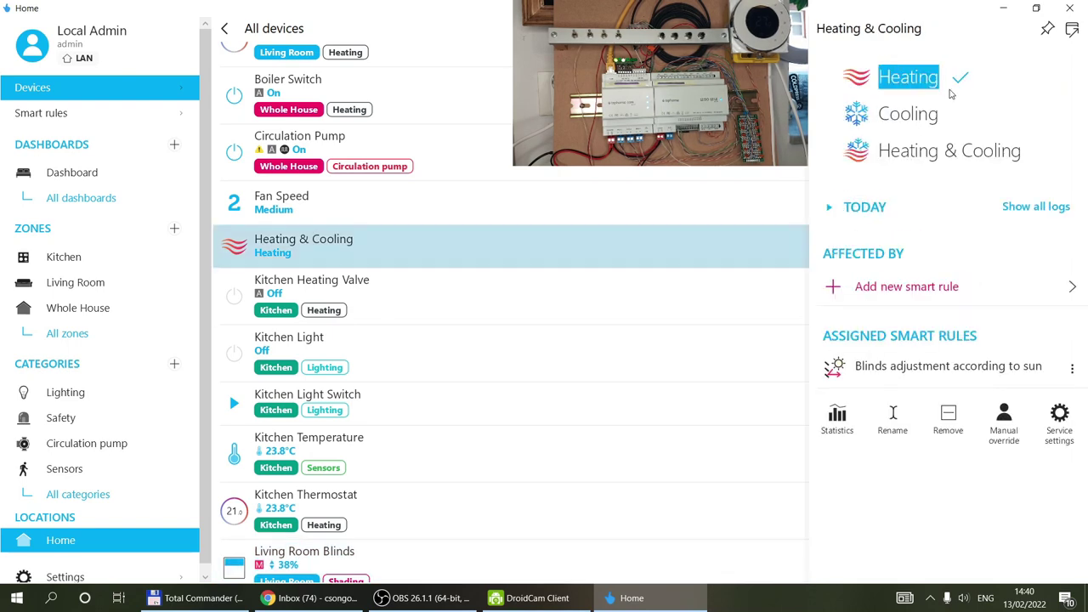
pyautogui.click(908, 114)
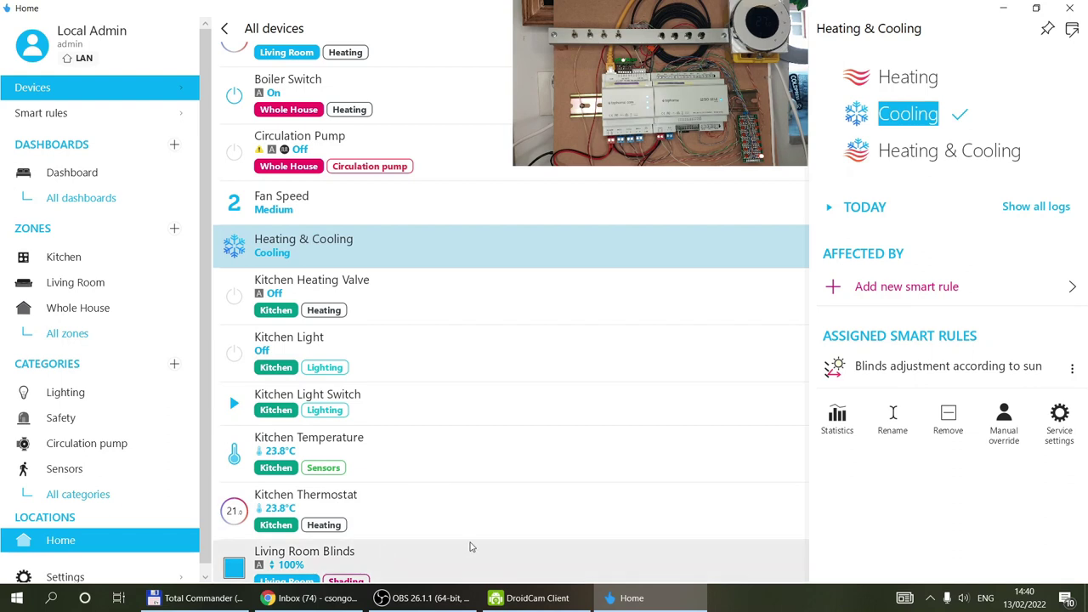
pyautogui.click(472, 548)
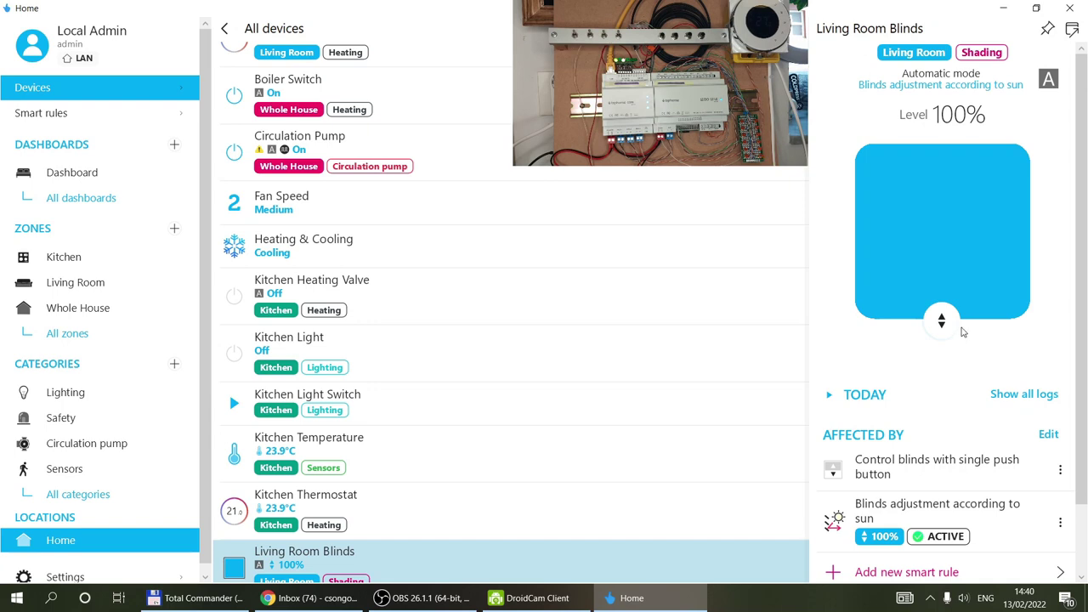
# Switch the Heating & Cooling device back to Heating and check the level of Living Room Blinds
pyautogui.click(364, 245)
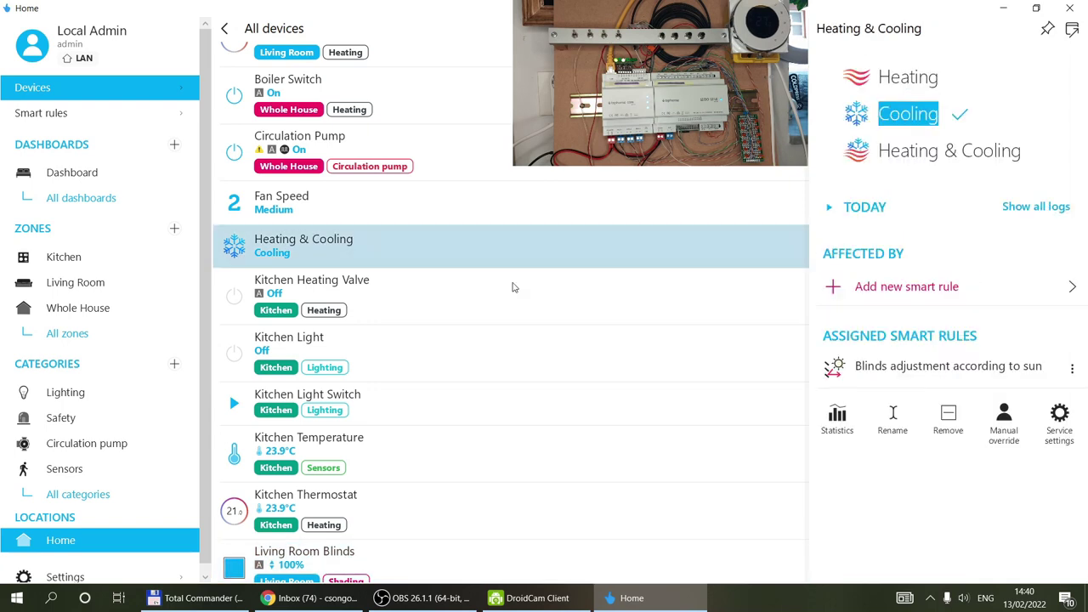
pyautogui.click(893, 78)
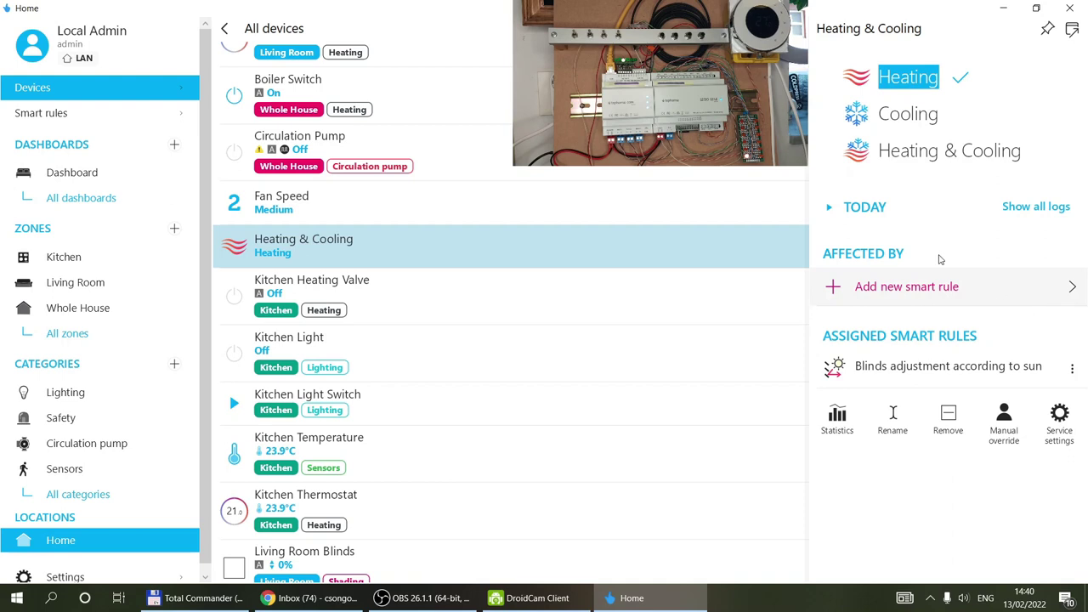
pyautogui.click(521, 545)
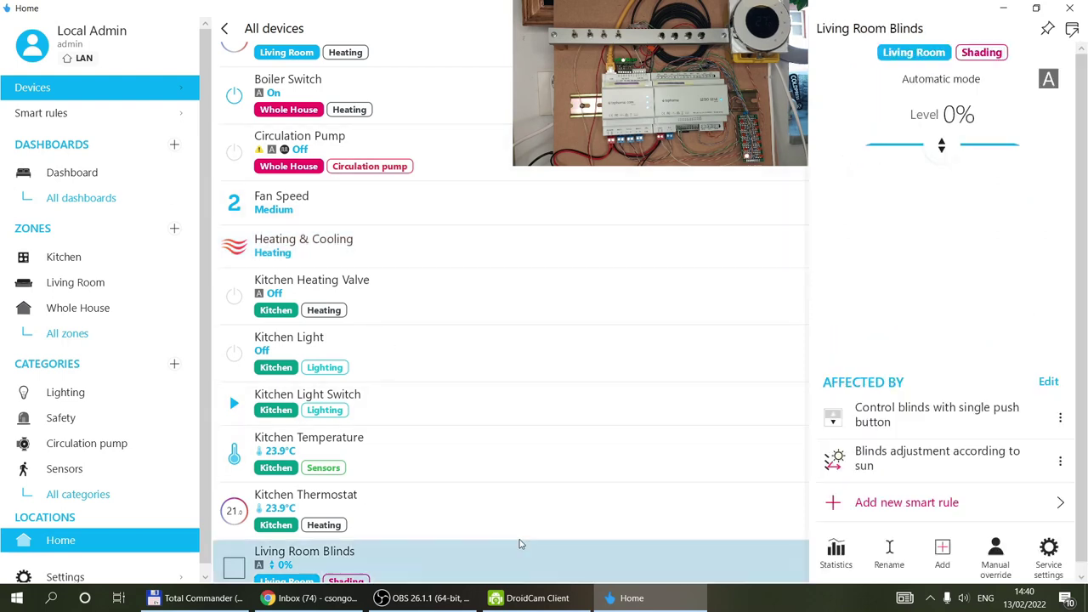
# Check the options of the Living Room Blinds' sun adjustment rule, then review the blinds' service settings for sun orientation and durations
pyautogui.scroll(-1, 938, 494)
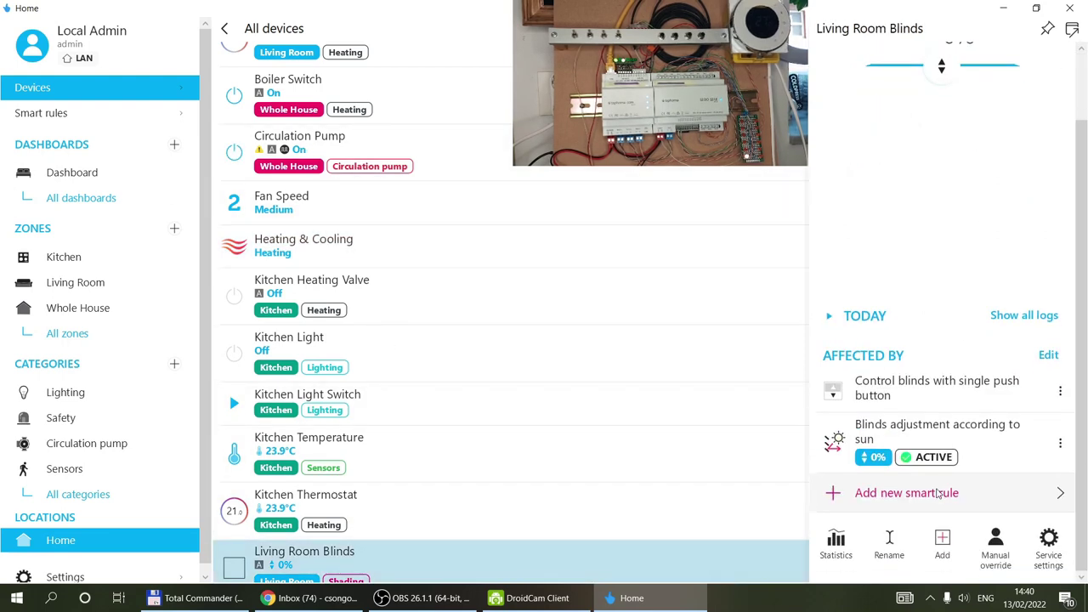
pyautogui.click(1059, 443)
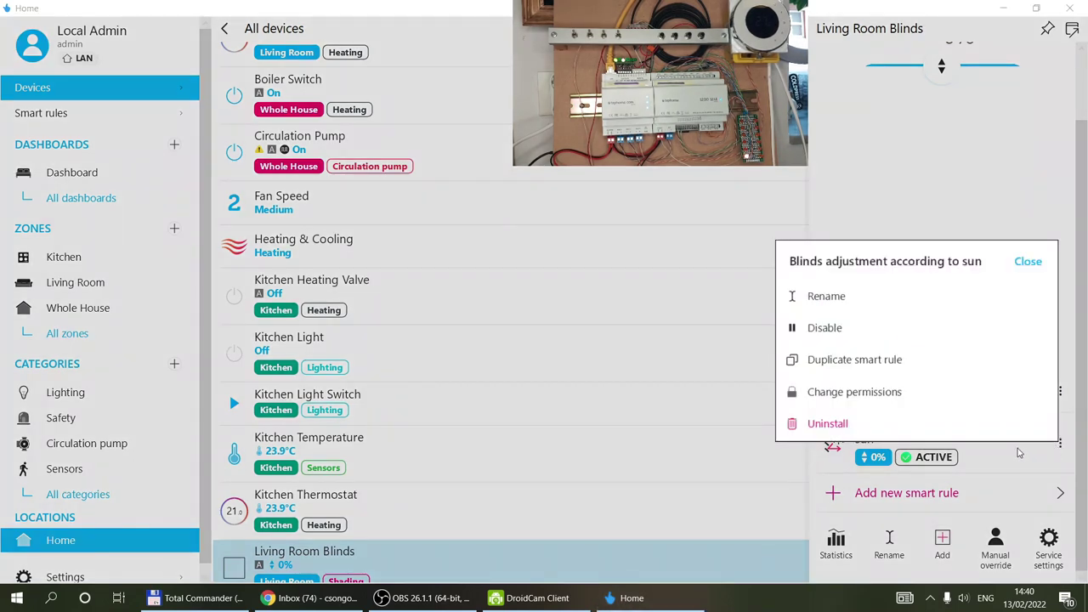
pyautogui.click(1019, 453)
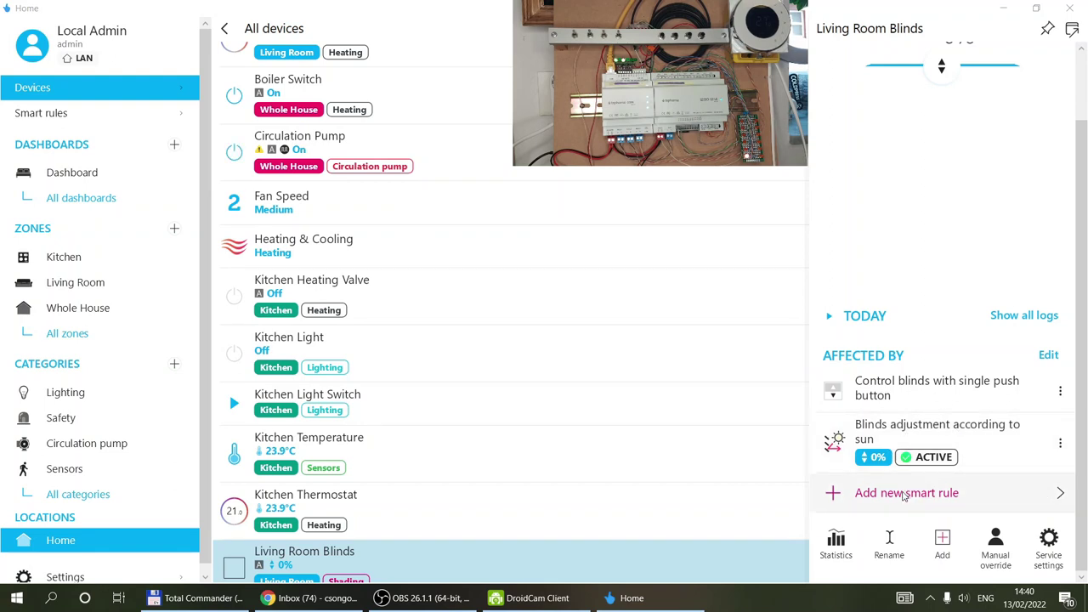
pyautogui.click(1054, 549)
pyautogui.scroll(-10, 927, 396)
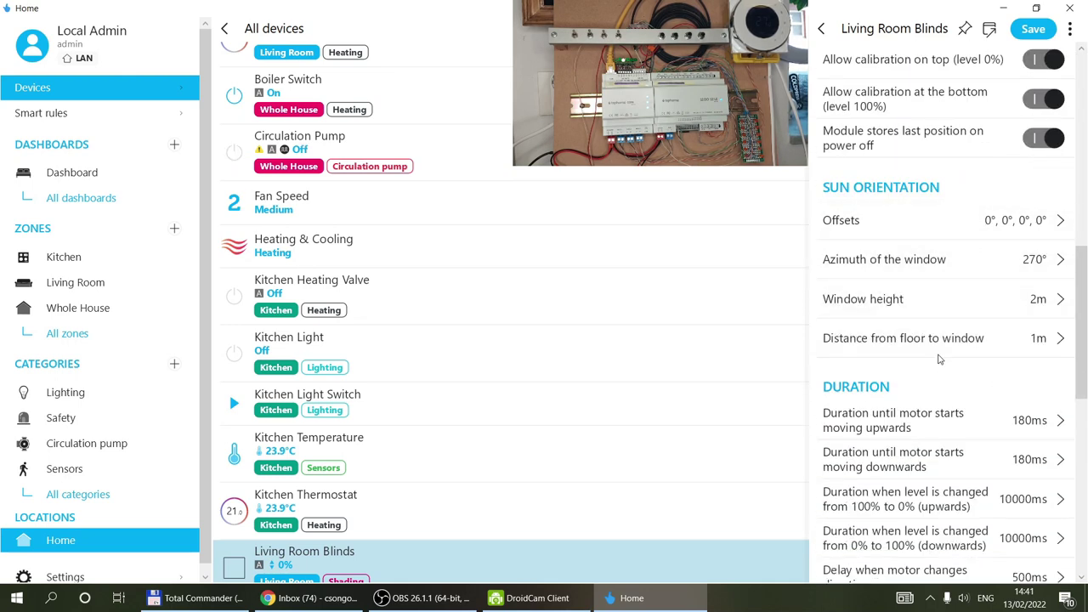
pyautogui.click(824, 29)
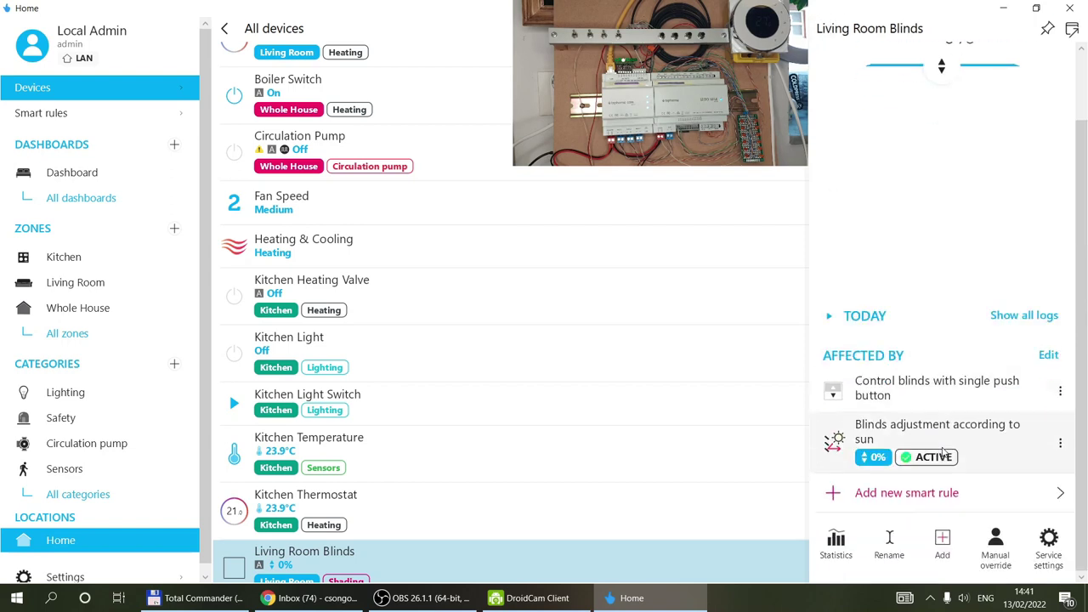
# Open the "Blinds adjustment according to sun" rule and select Beca Thermostat as its indoor temperature source
pyautogui.click(932, 432)
pyautogui.scroll(-2, 974, 425)
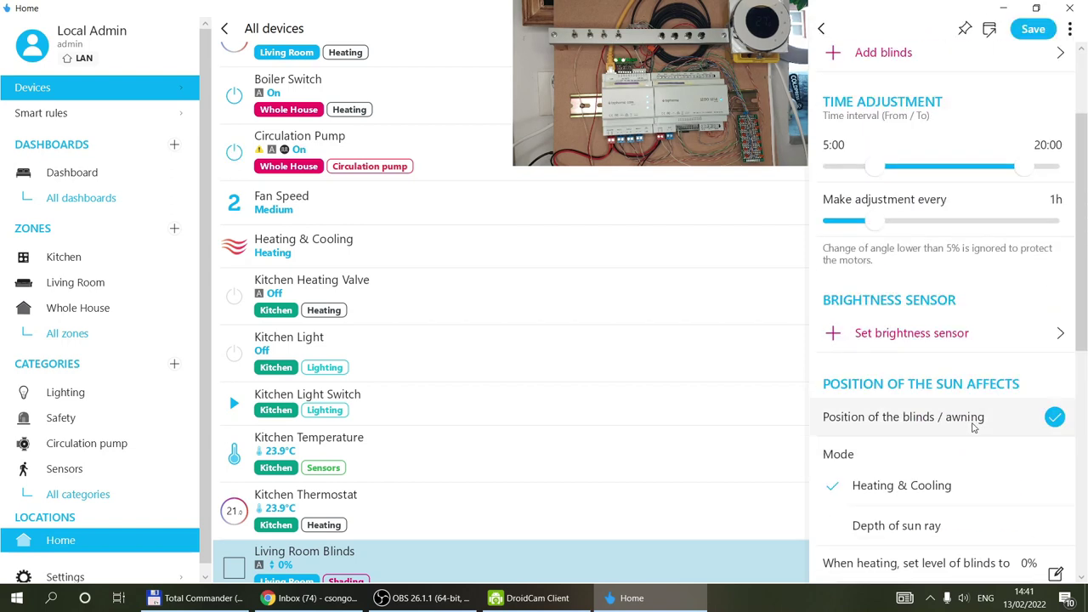
pyautogui.scroll(-2, 915, 340)
pyautogui.scroll(-5, 915, 340)
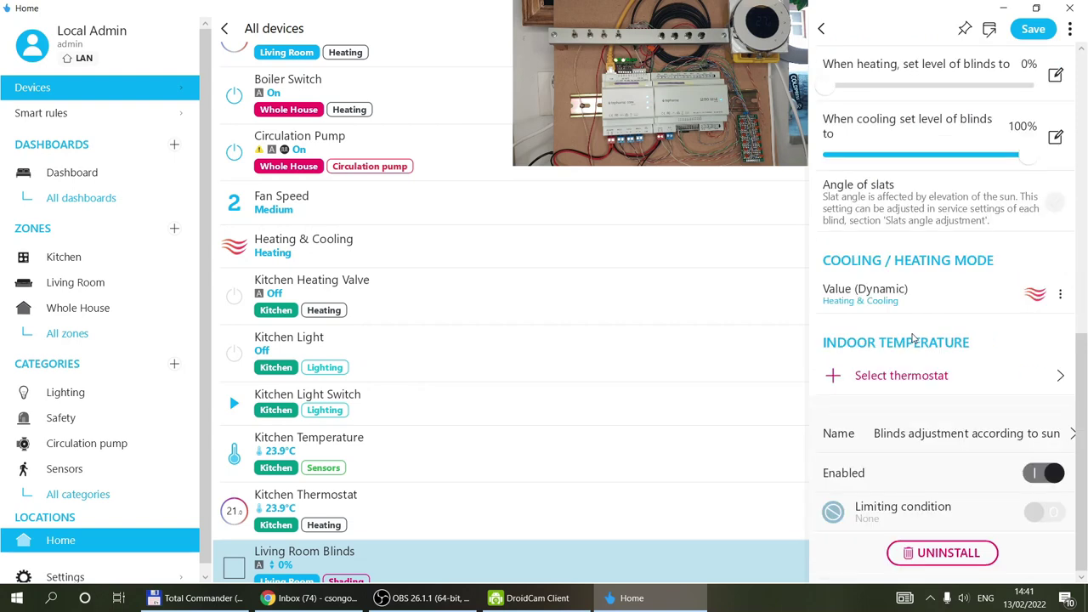
pyautogui.click(935, 391)
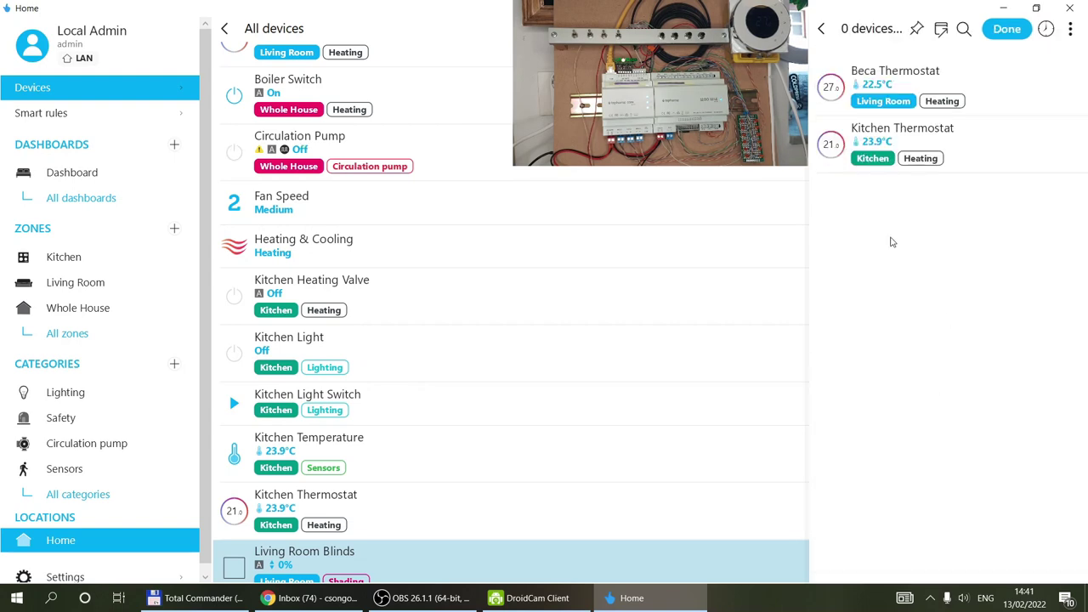
pyautogui.click(914, 82)
# Review the sun adjustment rule and examine Beca Thermostat's temperature offset and hysteresis range, leaving the configuration by cancelling
pyautogui.scroll(-2, 947, 463)
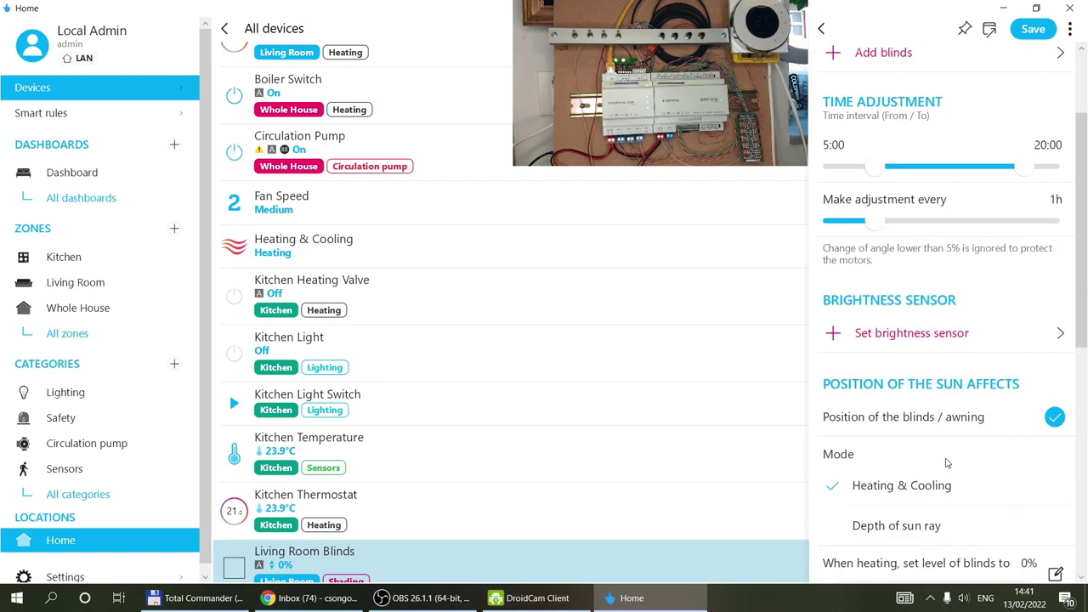
pyautogui.scroll(2, 893, 298)
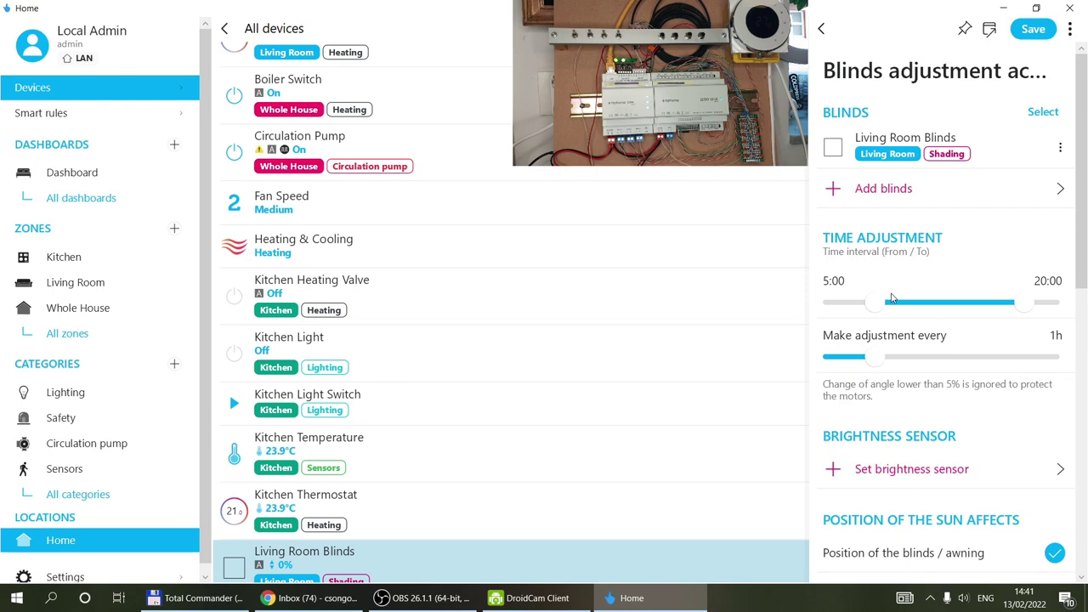
pyautogui.scroll(-9, 892, 297)
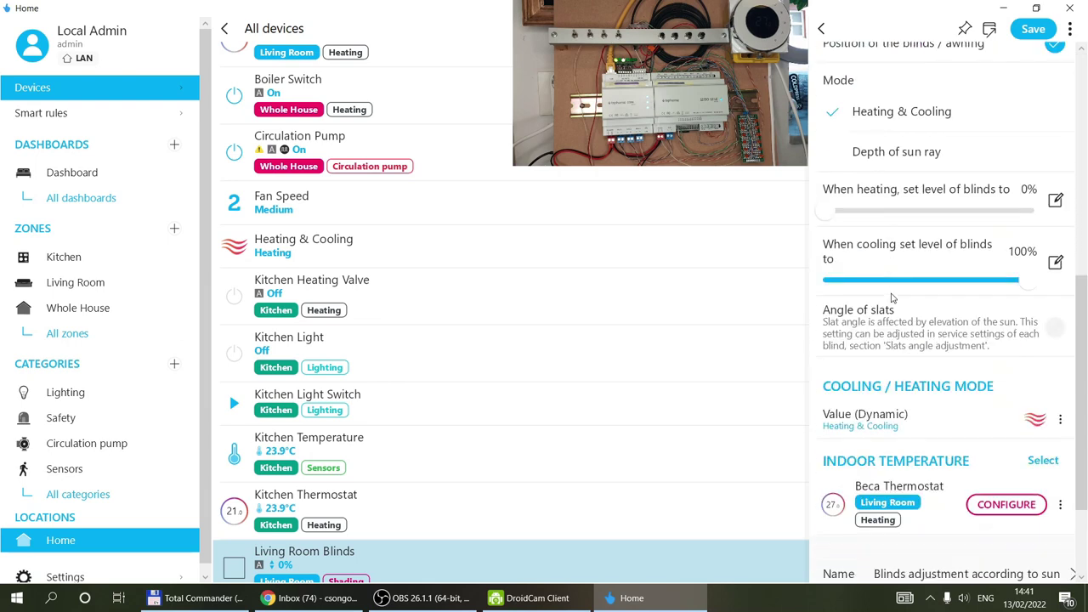
pyautogui.scroll(-1, 893, 297)
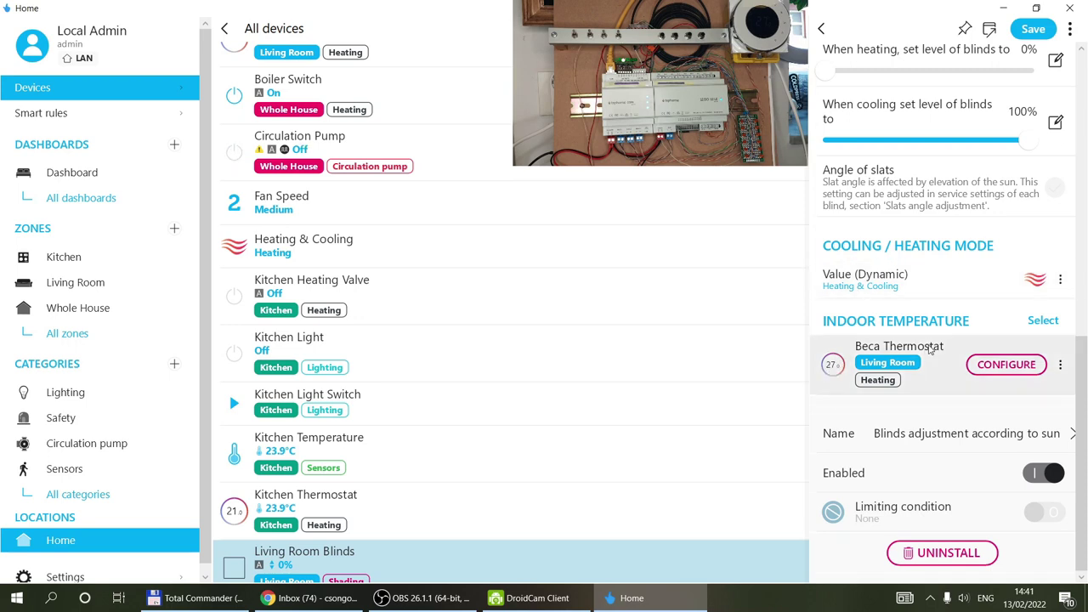
pyautogui.click(1060, 364)
pyautogui.click(986, 368)
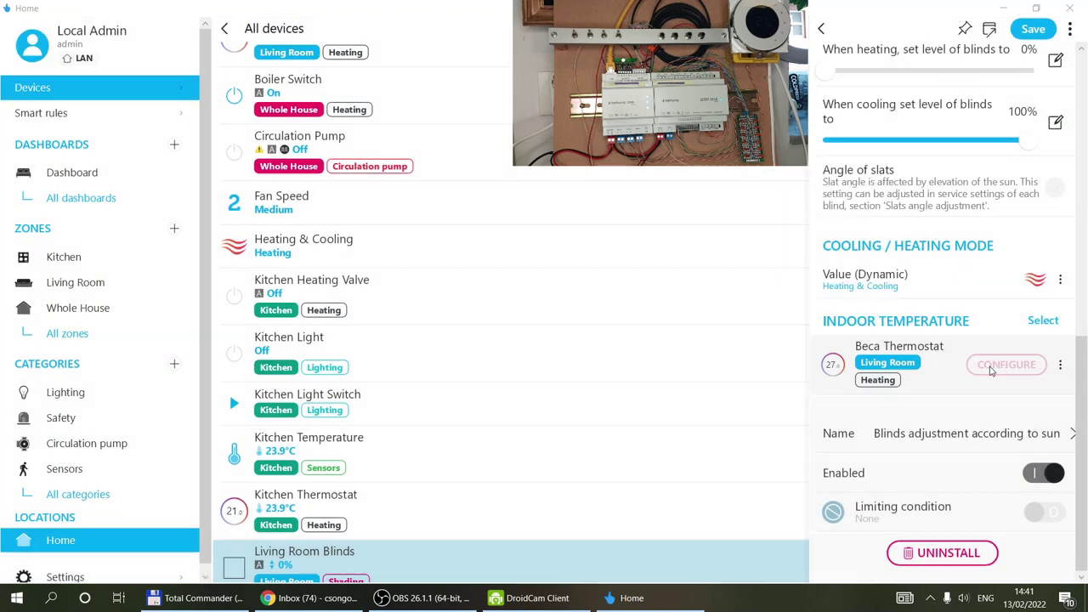
pyautogui.click(1001, 366)
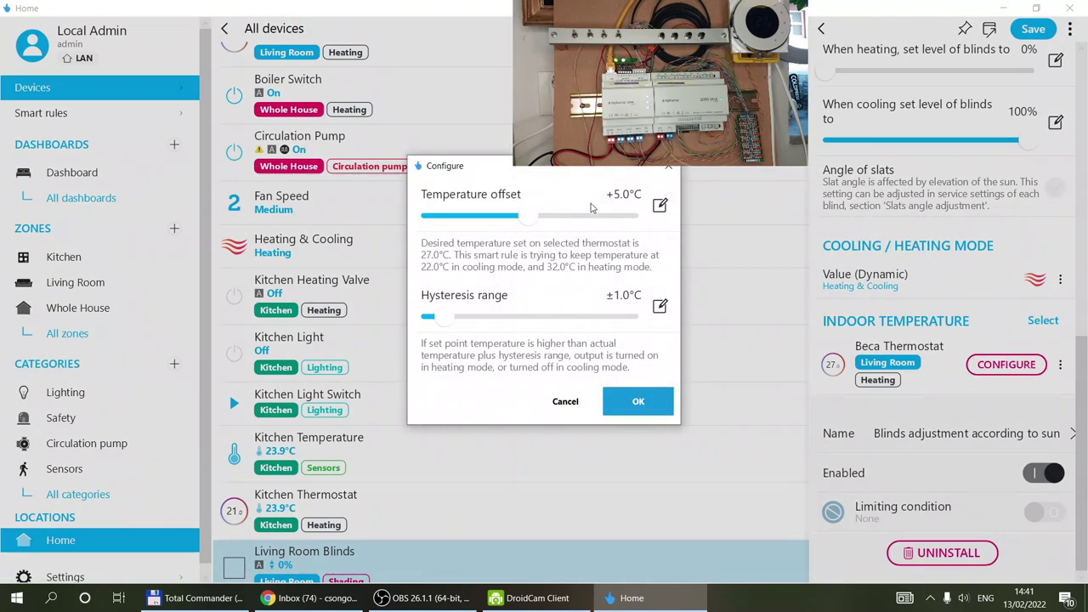
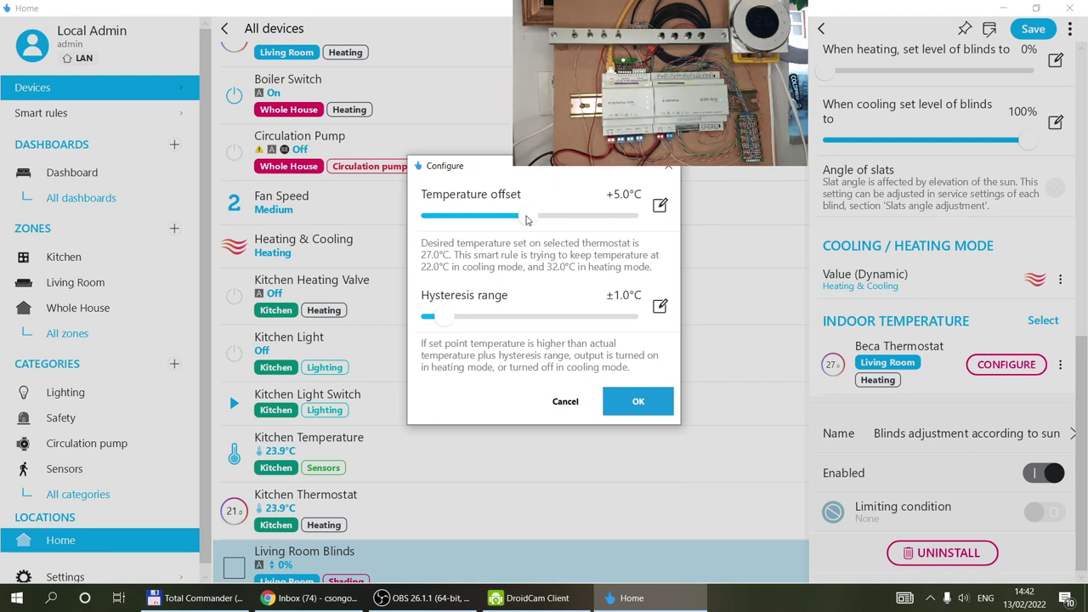
pyautogui.click(565, 402)
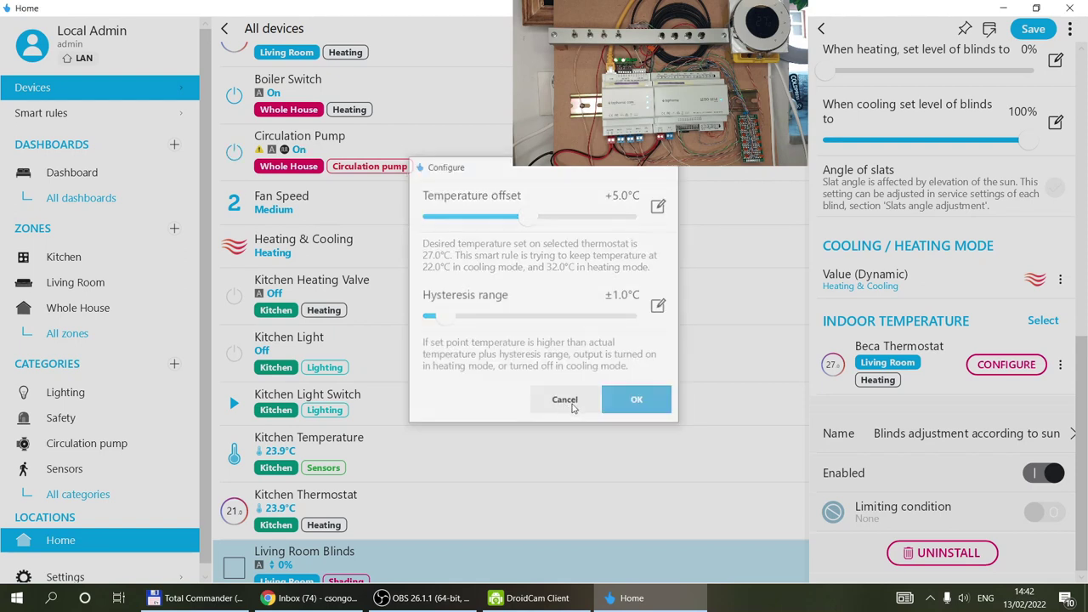
# Remove Beca Thermostat from the sun adjustment rule's indoor temperature setting
pyautogui.click(1060, 366)
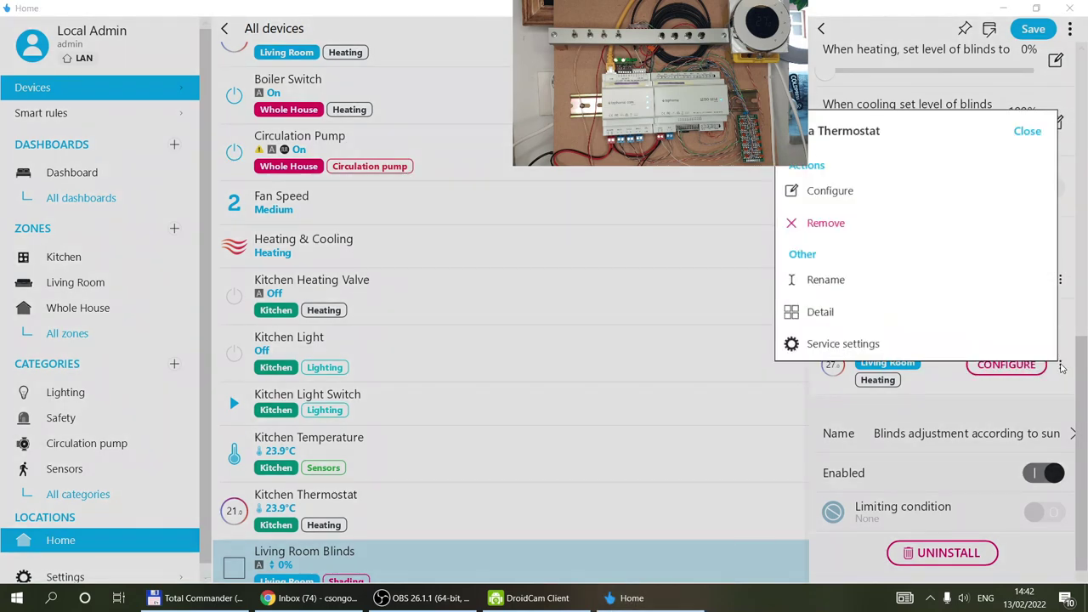
pyautogui.click(859, 223)
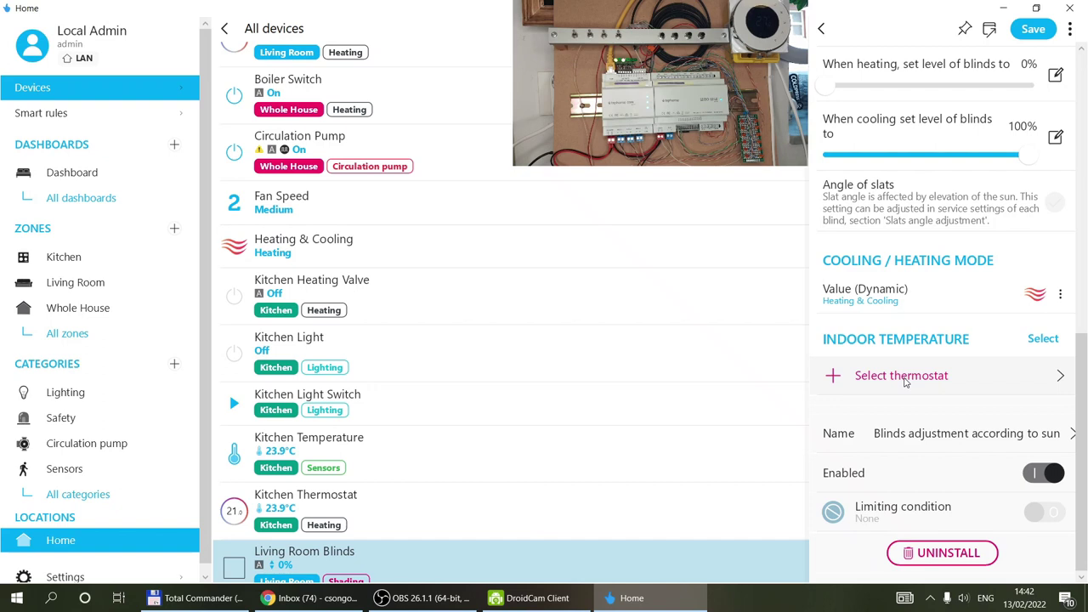
# Review the rule's time adjustment, brightness sensor and sun position settings, then return to the Living Room Blinds details
pyautogui.scroll(6, 926, 300)
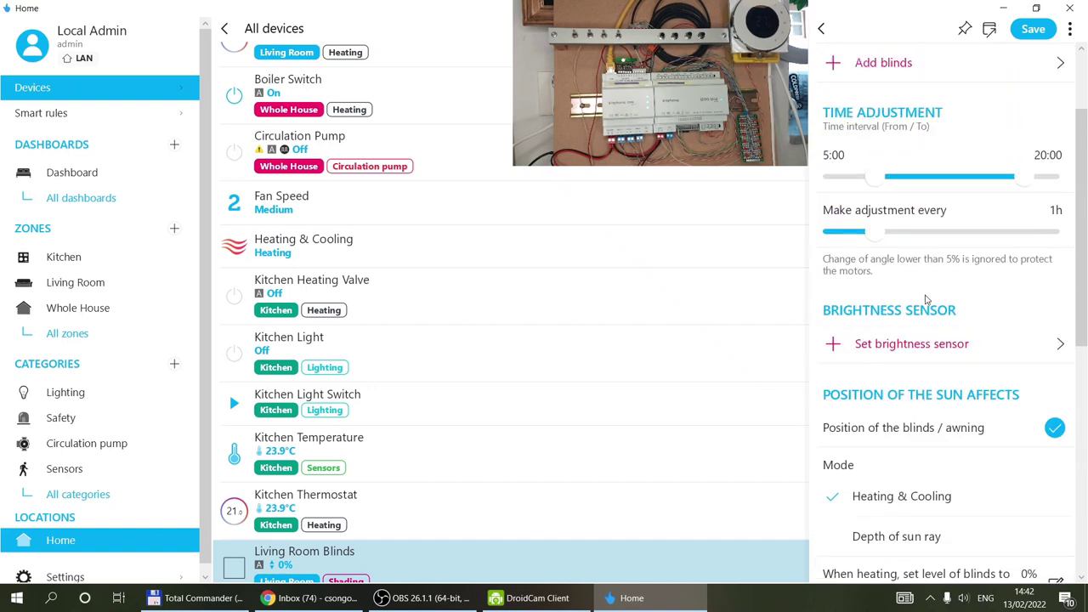
pyautogui.scroll(2, 926, 299)
pyautogui.scroll(-3, 984, 335)
pyautogui.scroll(3, 971, 231)
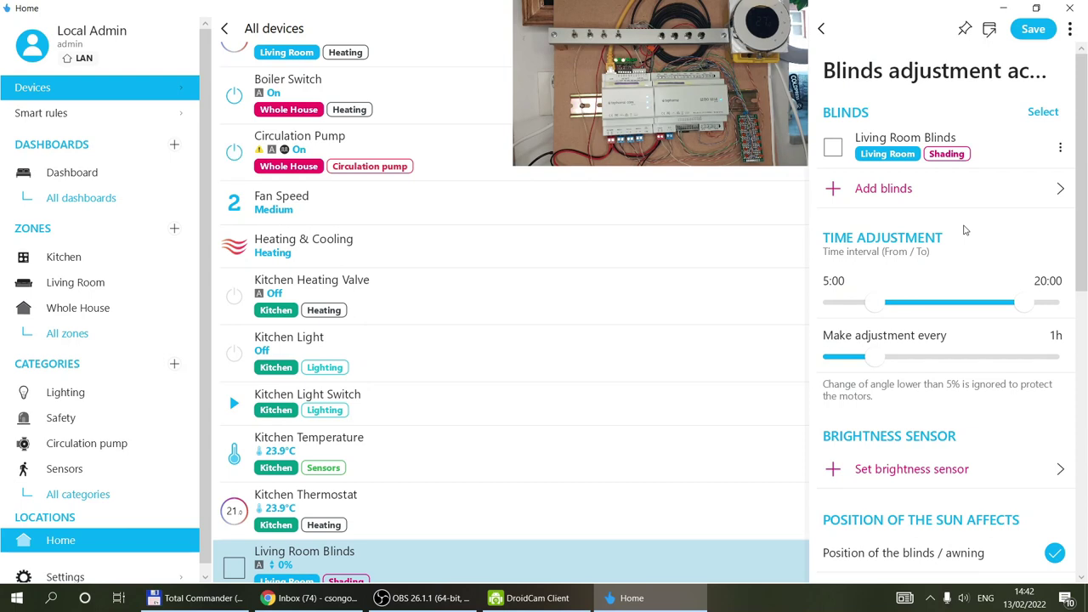
pyautogui.scroll(-3, 965, 230)
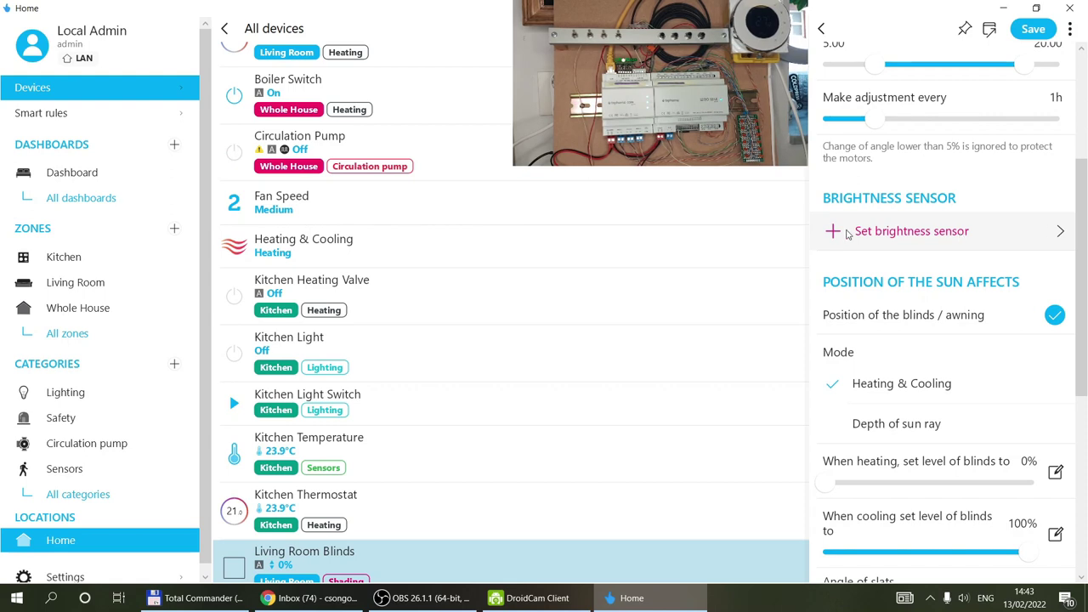
pyautogui.click(821, 28)
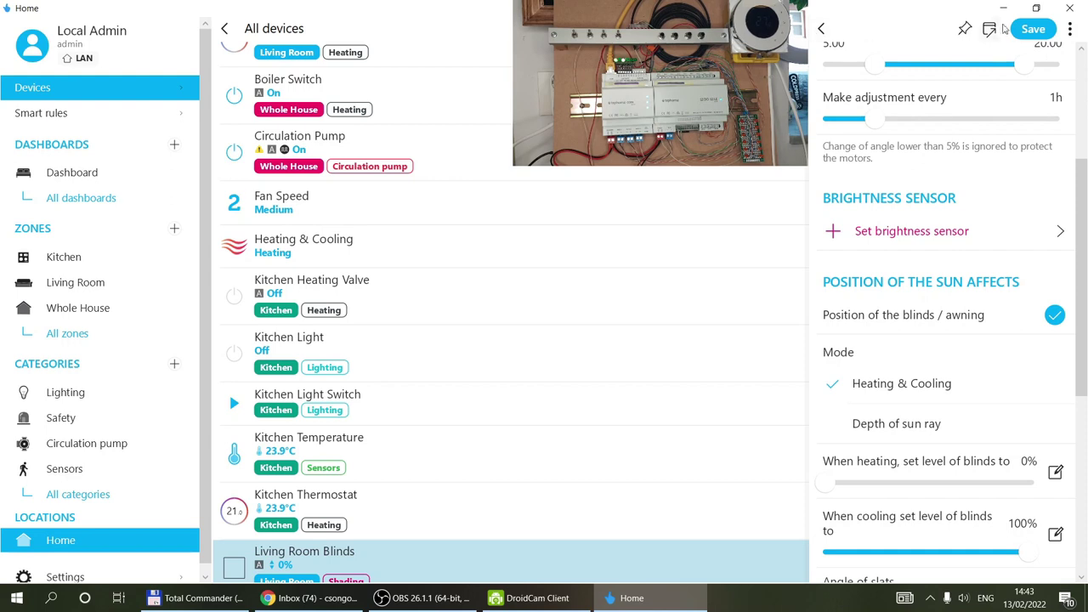
pyautogui.scroll(-2, 881, 274)
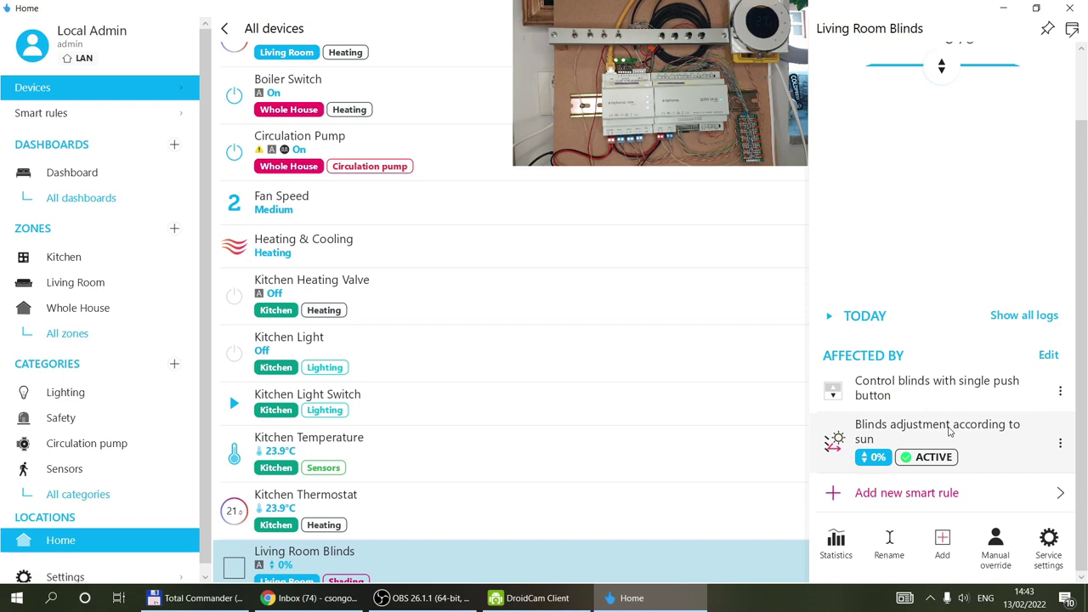
# Start a new Access smart rule for Living Room Blinds from the full list of rule types
pyautogui.click(907, 494)
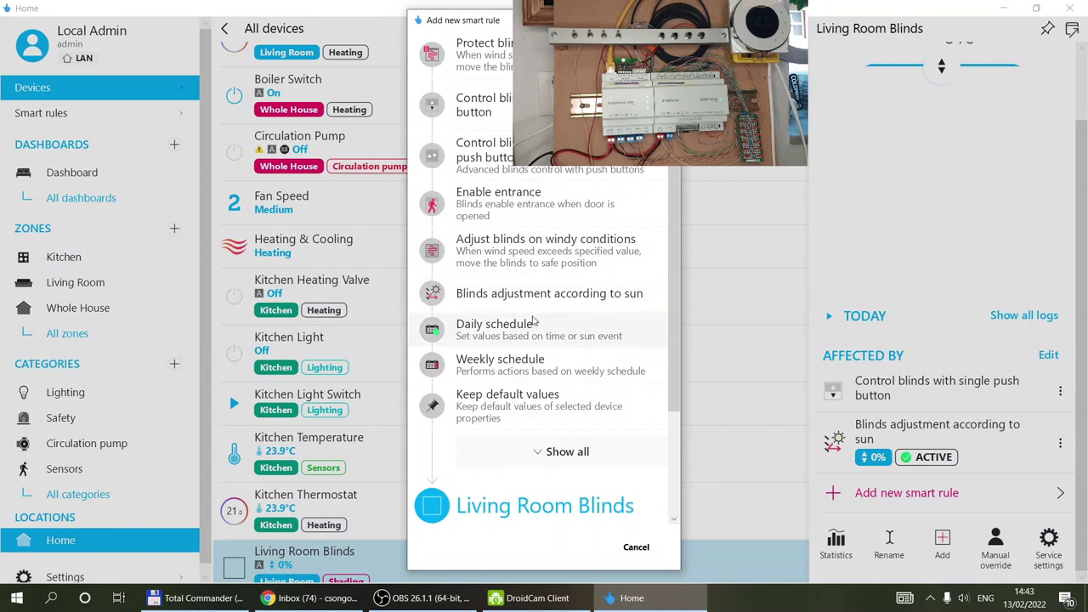
pyautogui.scroll(-2, 578, 408)
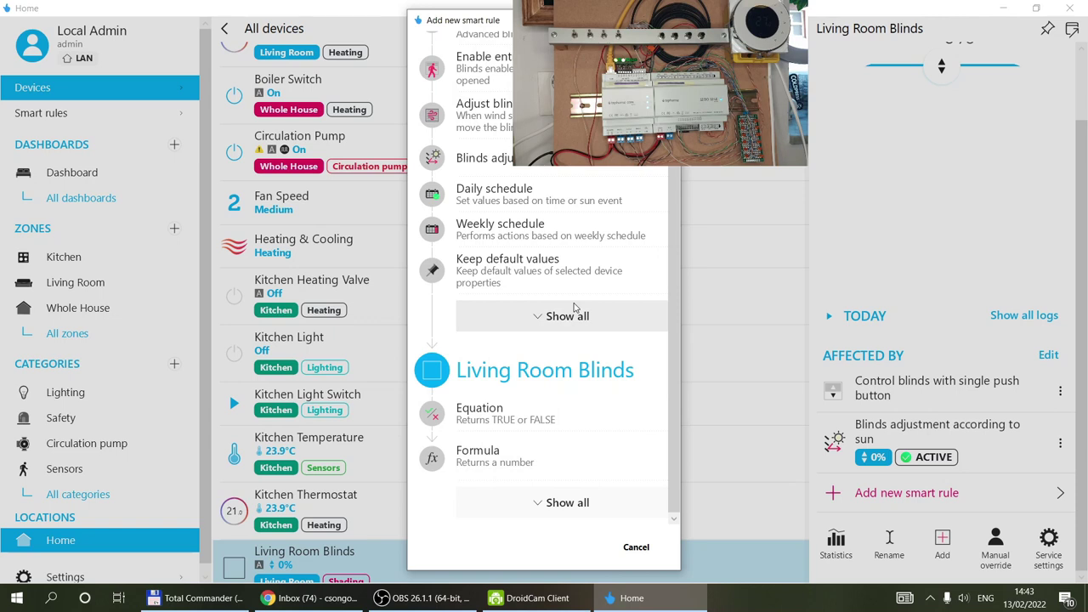
pyautogui.click(549, 316)
pyautogui.scroll(-1, 595, 266)
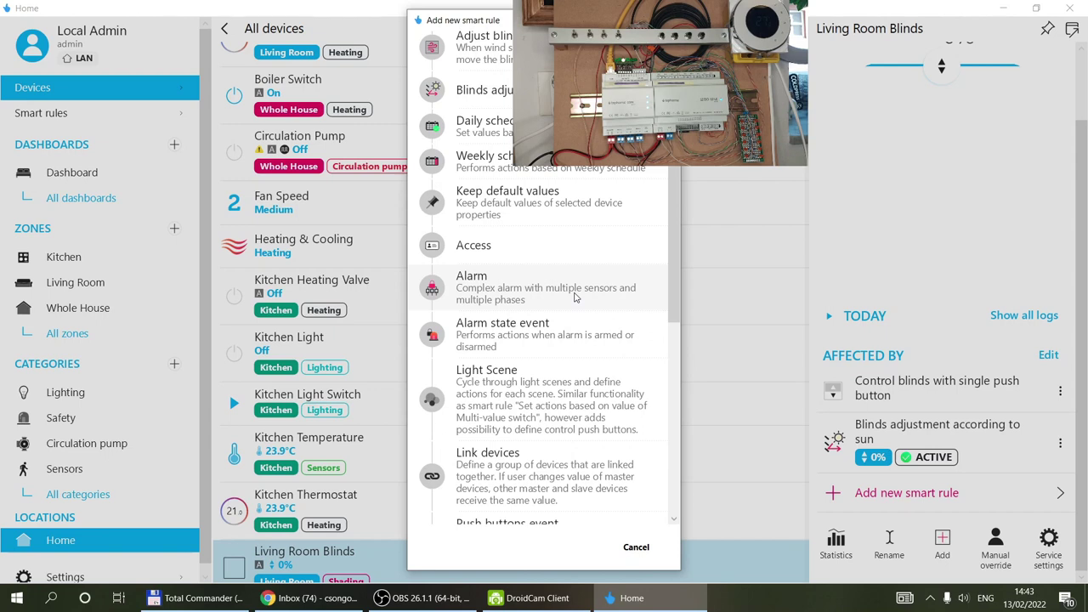
pyautogui.click(549, 247)
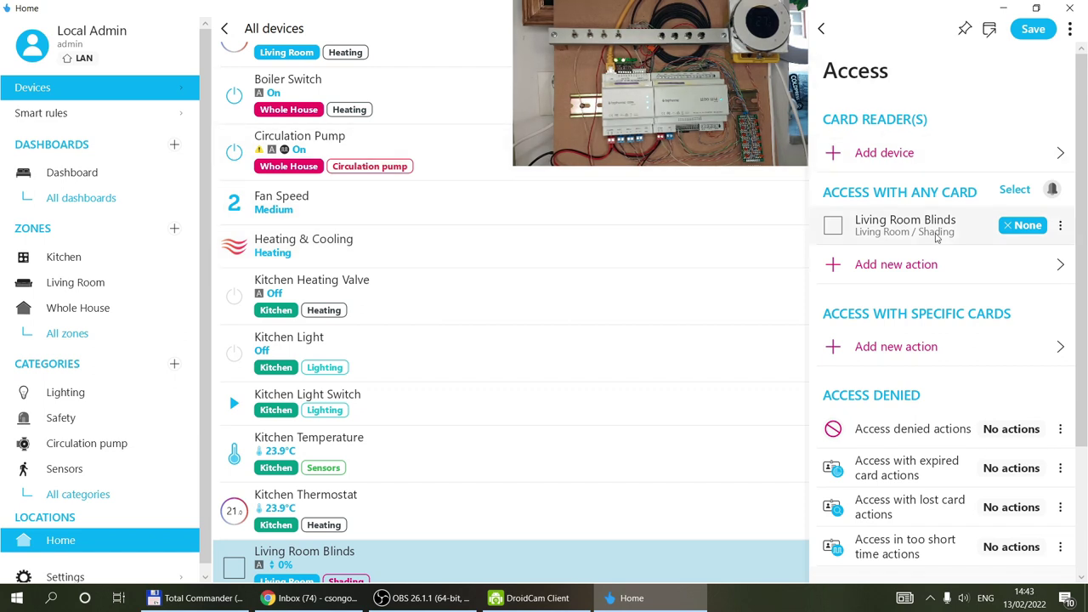
# Examine the Access rule's card reader, card action and access denied settings, then discard the rule
pyautogui.scroll(-2, 952, 340)
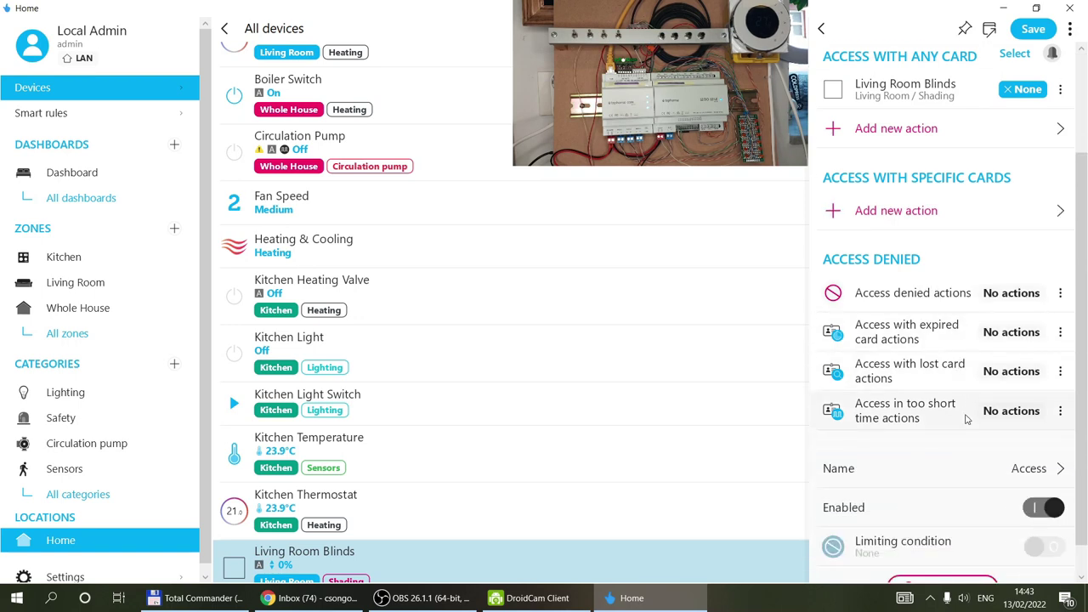
pyautogui.scroll(-1, 924, 365)
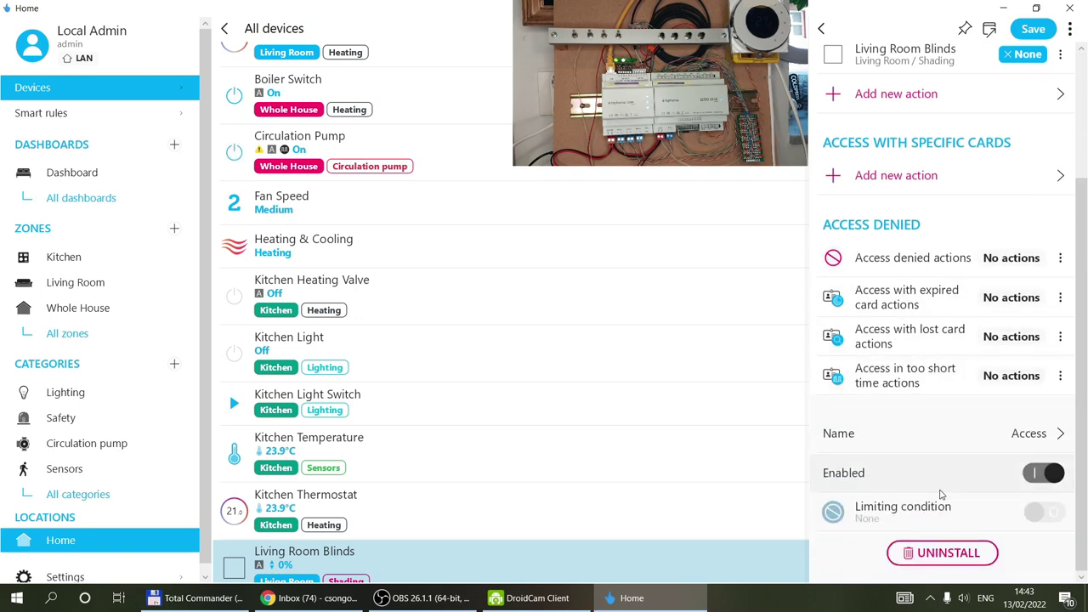
pyautogui.scroll(2, 908, 247)
pyautogui.scroll(1, 905, 245)
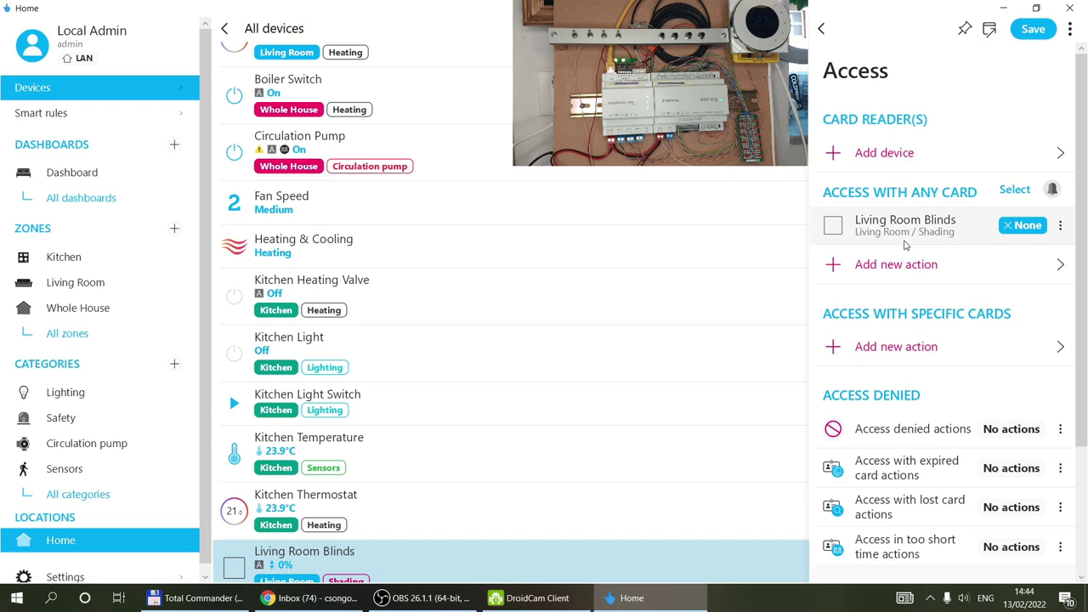
pyautogui.click(820, 29)
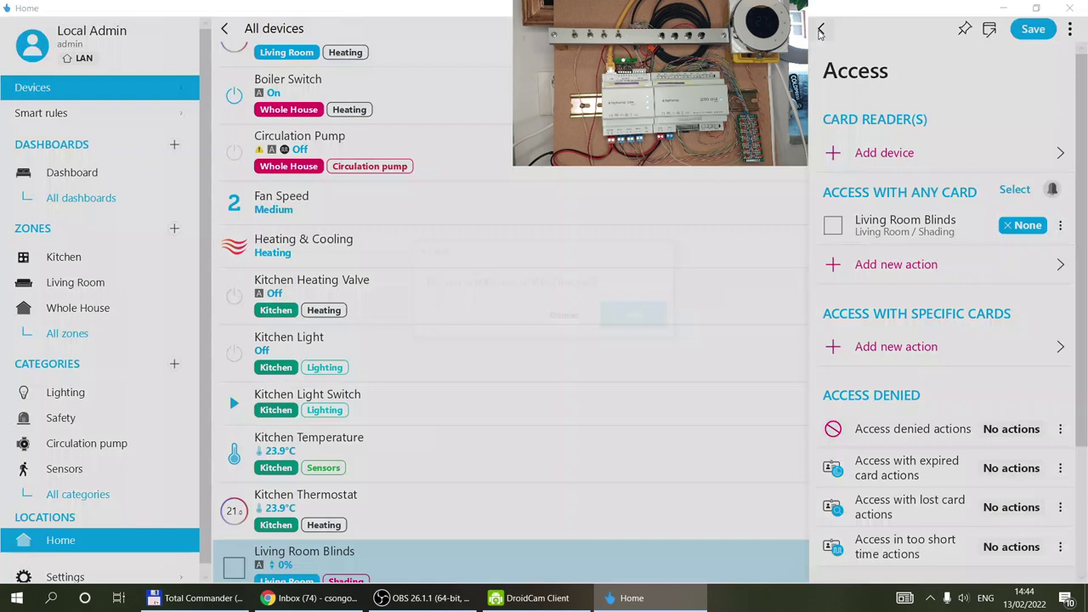
pyautogui.click(564, 317)
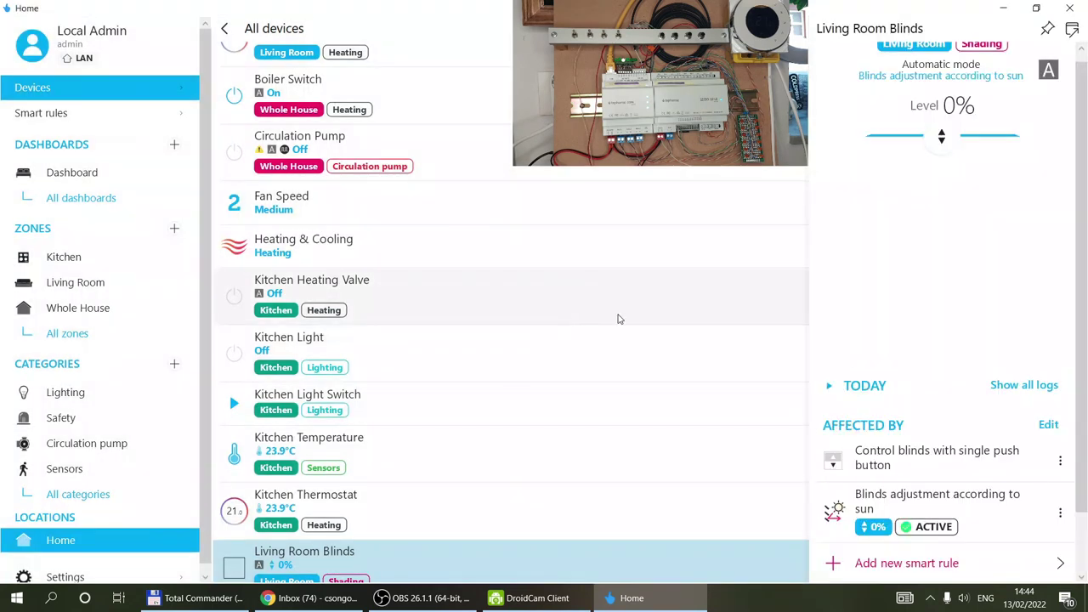
# Start a new Alarm smart rule for Living Room Blinds from the full list of rule types
pyautogui.click(950, 561)
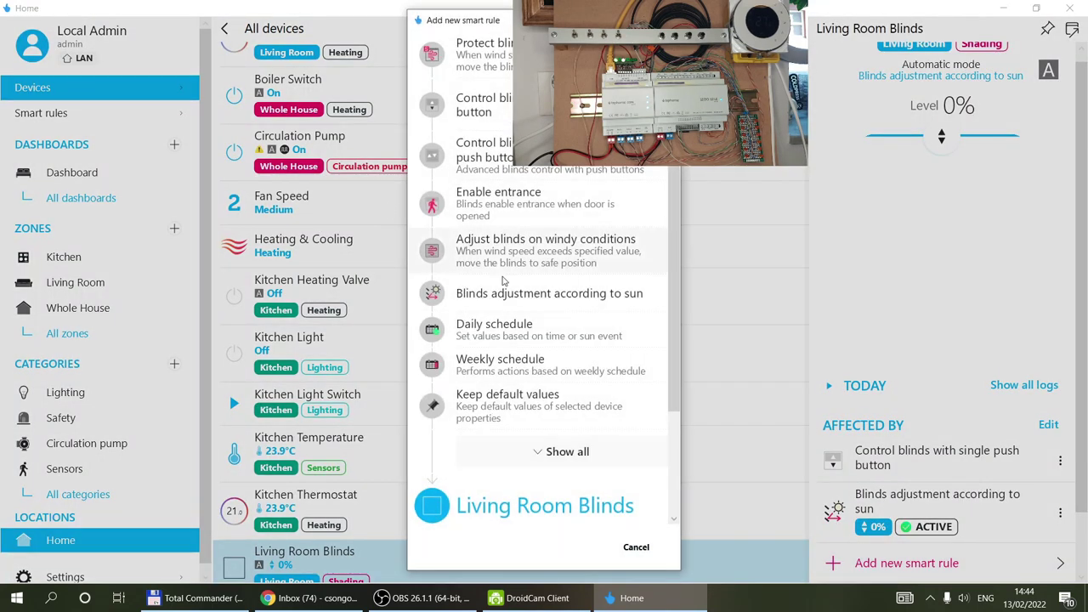
pyautogui.scroll(-3, 510, 289)
pyautogui.click(561, 315)
pyautogui.scroll(-3, 549, 243)
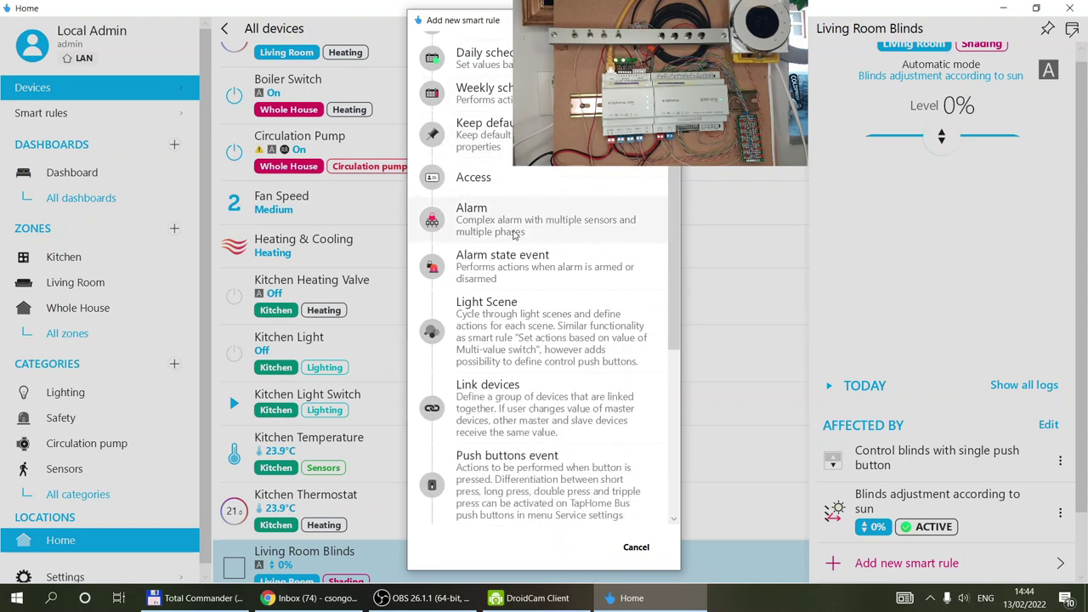
pyautogui.click(513, 235)
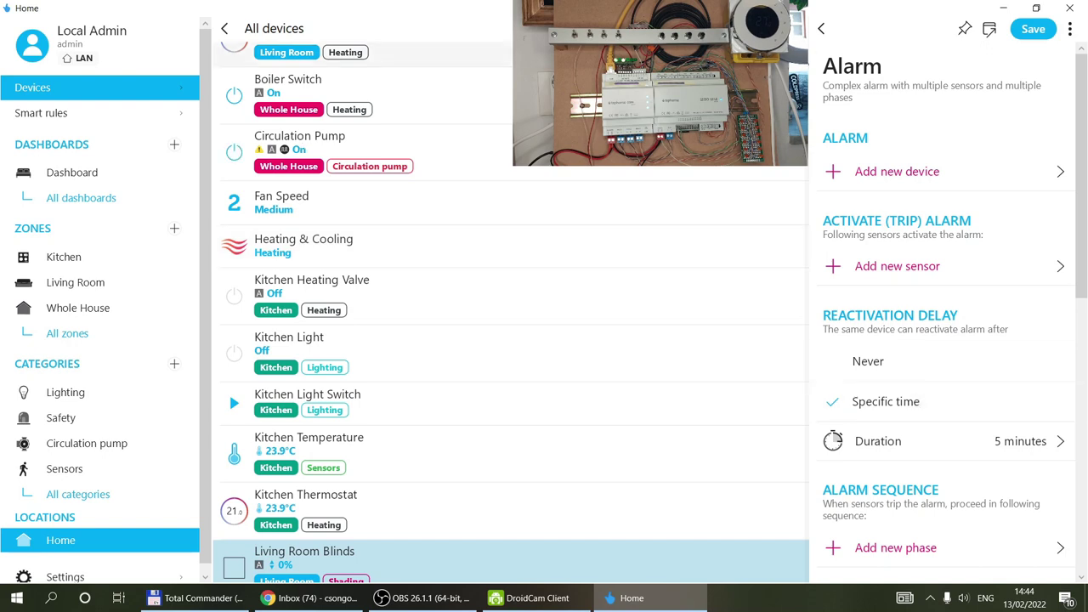
# Examine the Alarm rule's reactivation delay, alarm sequence, arming and security settings, then save the rule
pyautogui.scroll(-3, 865, 313)
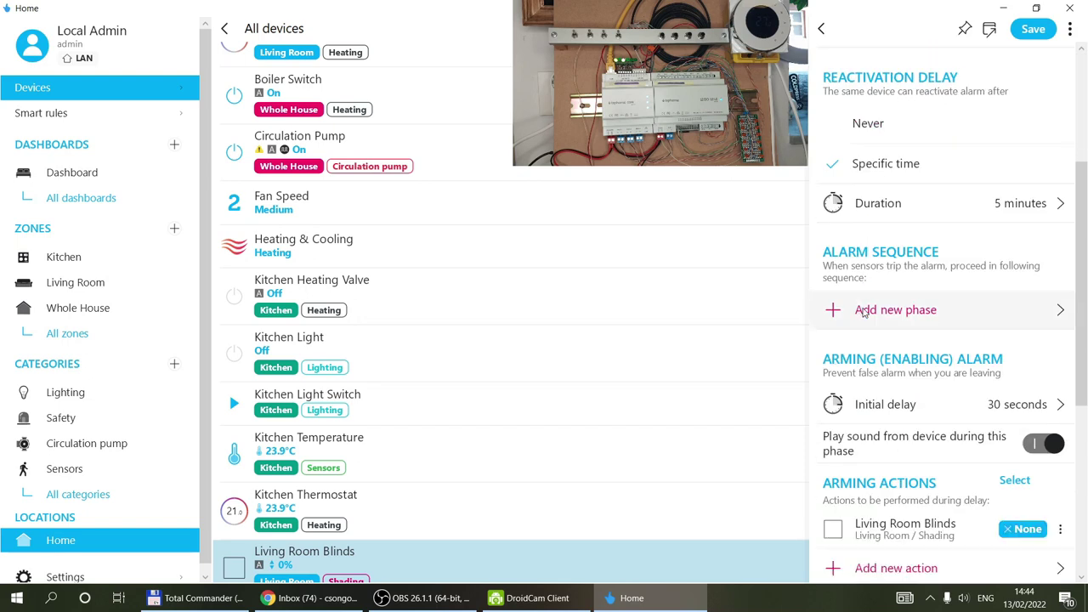
pyautogui.scroll(-1, 865, 313)
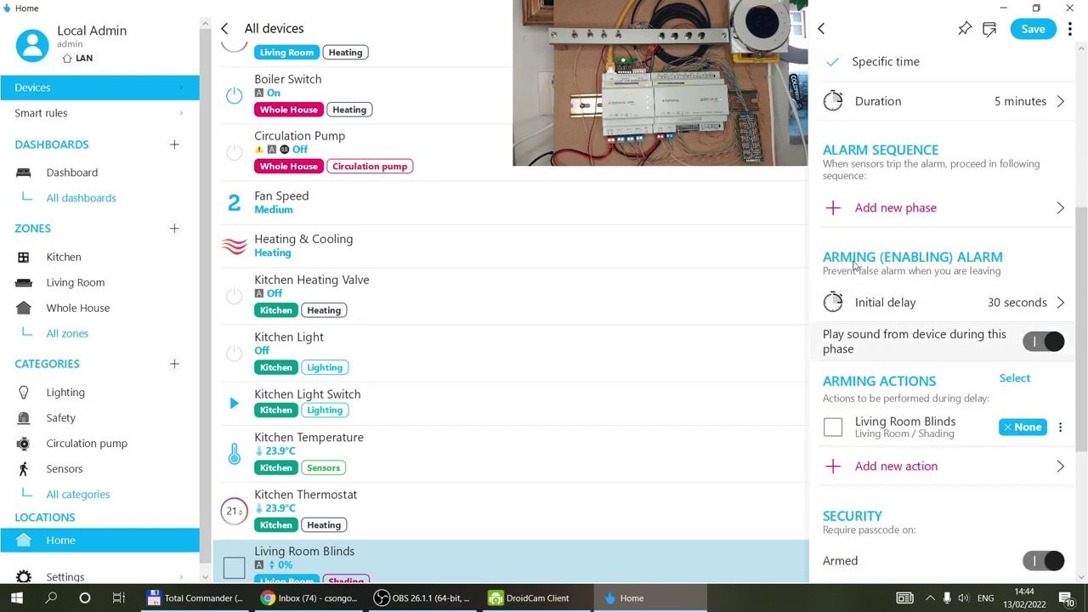
pyautogui.click(822, 31)
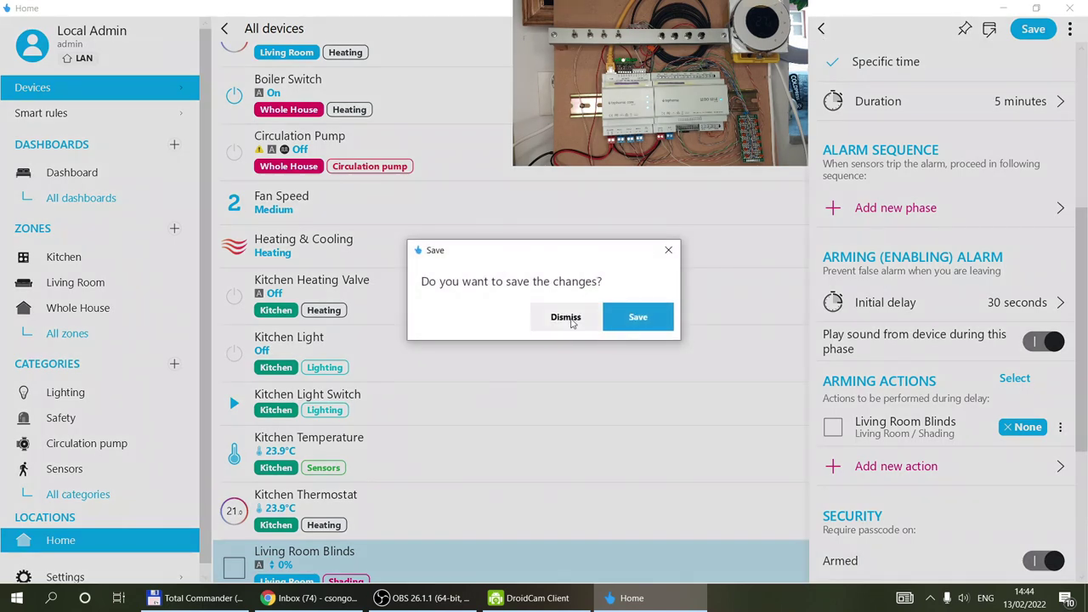
pyautogui.click(639, 319)
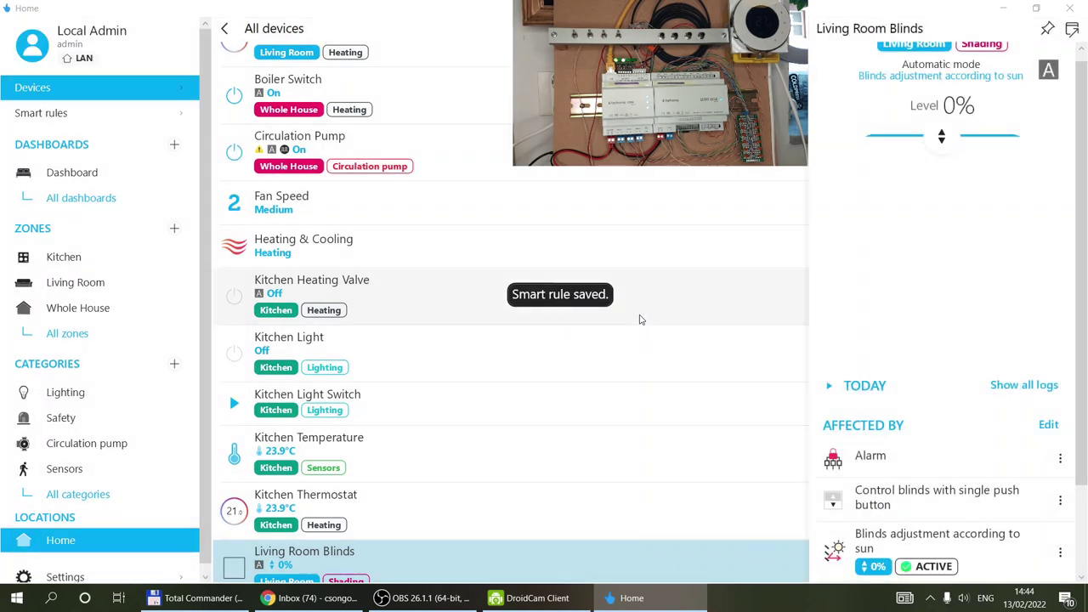
# Uninstall the Alarm smart rule from Living Room Blinds and confirm the removal
pyautogui.scroll(-1, 986, 380)
pyautogui.scroll(-2, 985, 380)
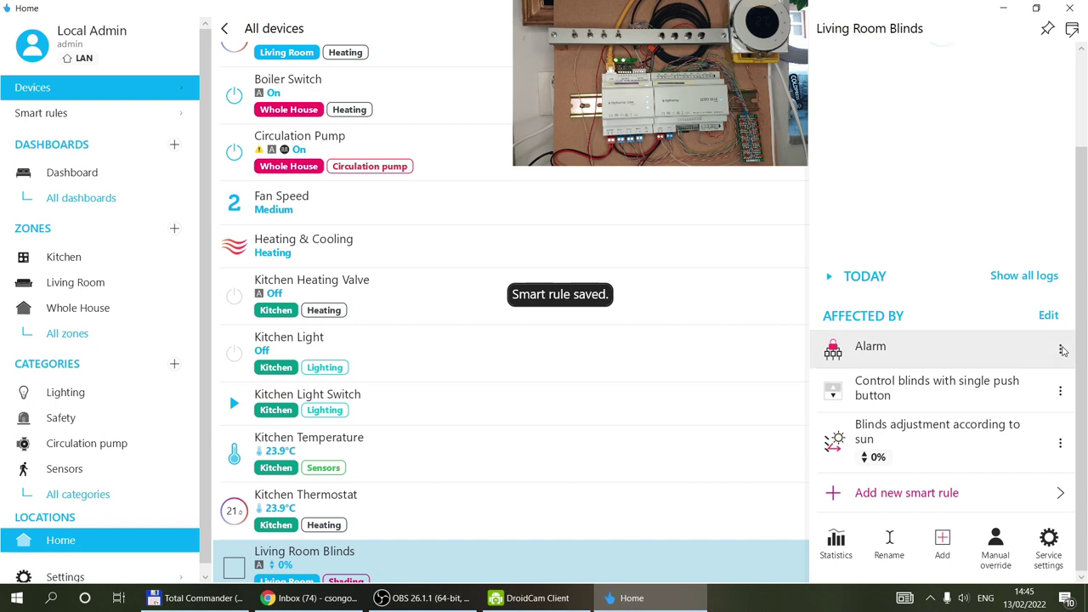
pyautogui.click(1062, 347)
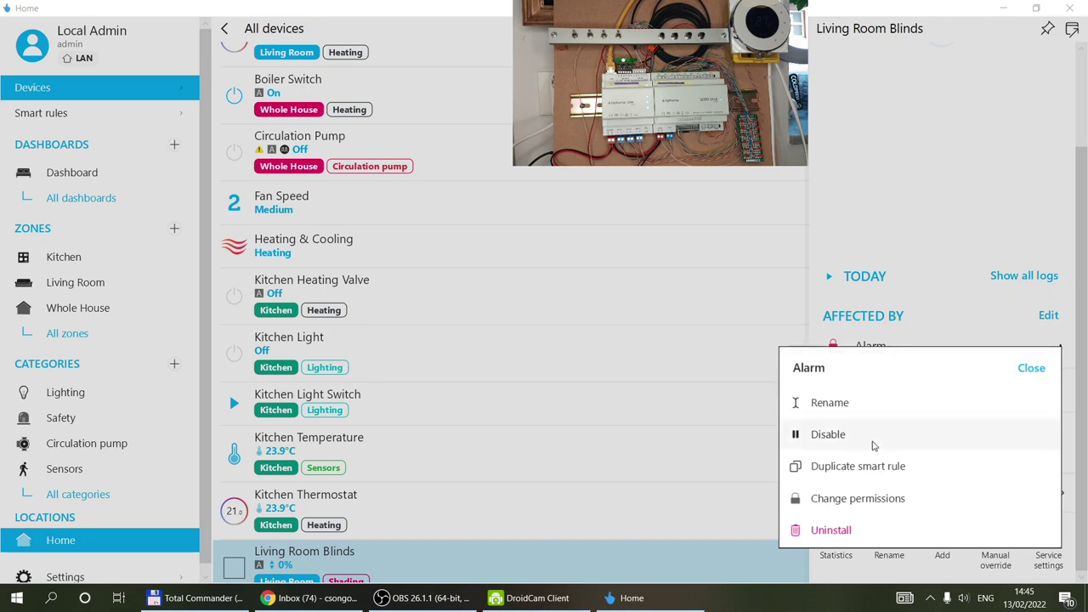
pyautogui.click(829, 531)
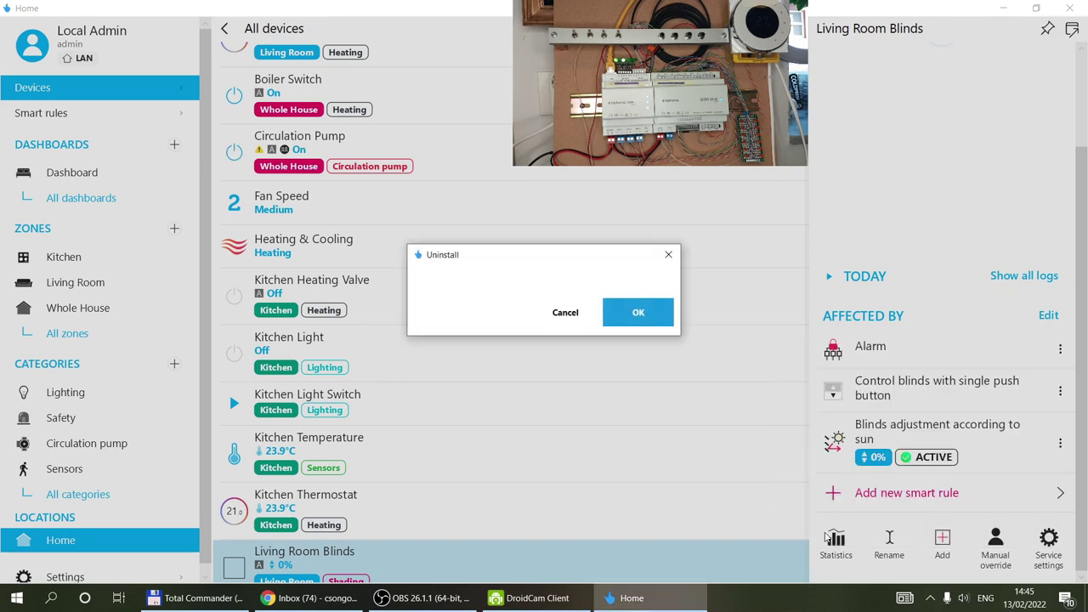
pyautogui.click(636, 310)
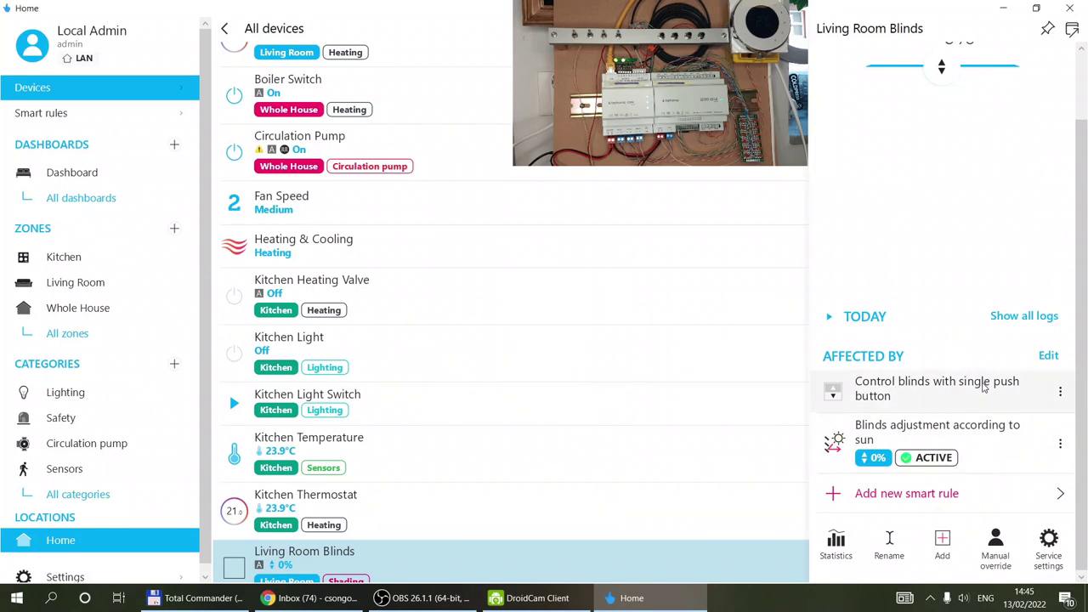
# Look over the sun adjustment rule and its available actions, and the settings of the single push button rule
pyautogui.click(990, 446)
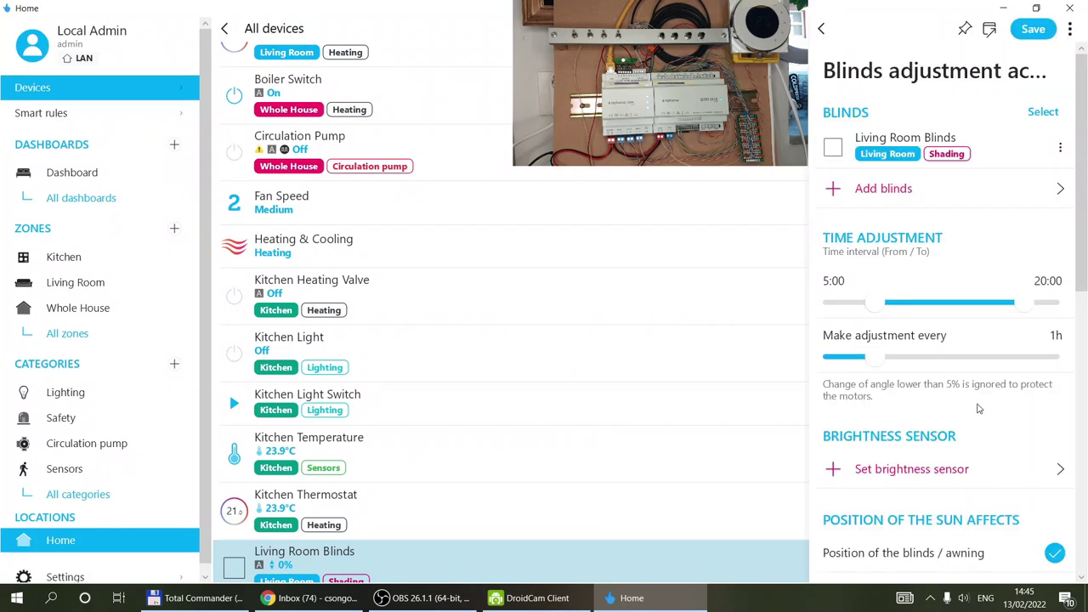
pyautogui.click(821, 28)
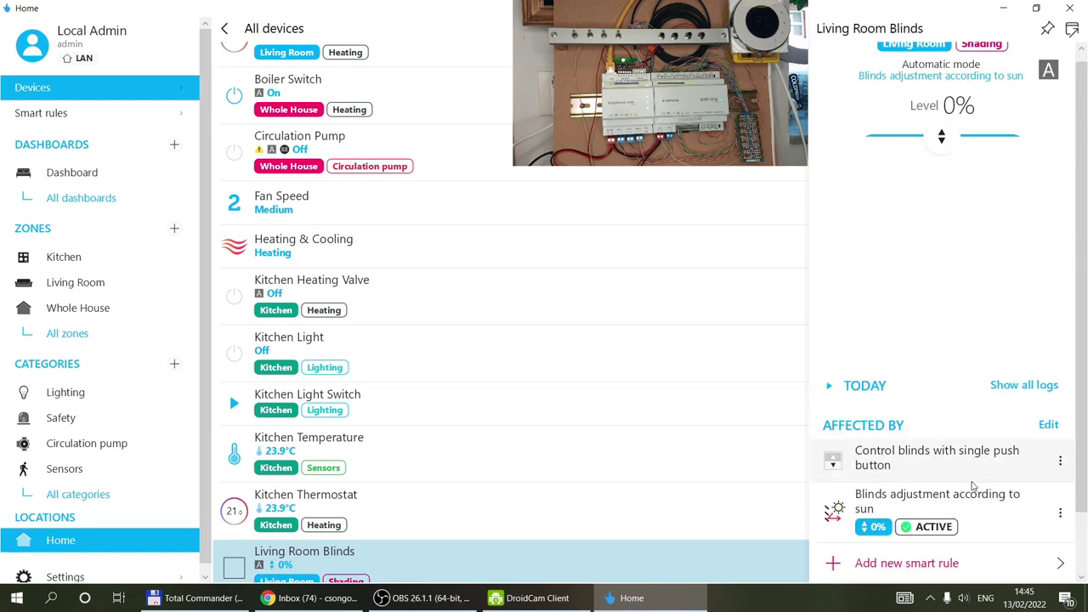
pyautogui.click(1060, 515)
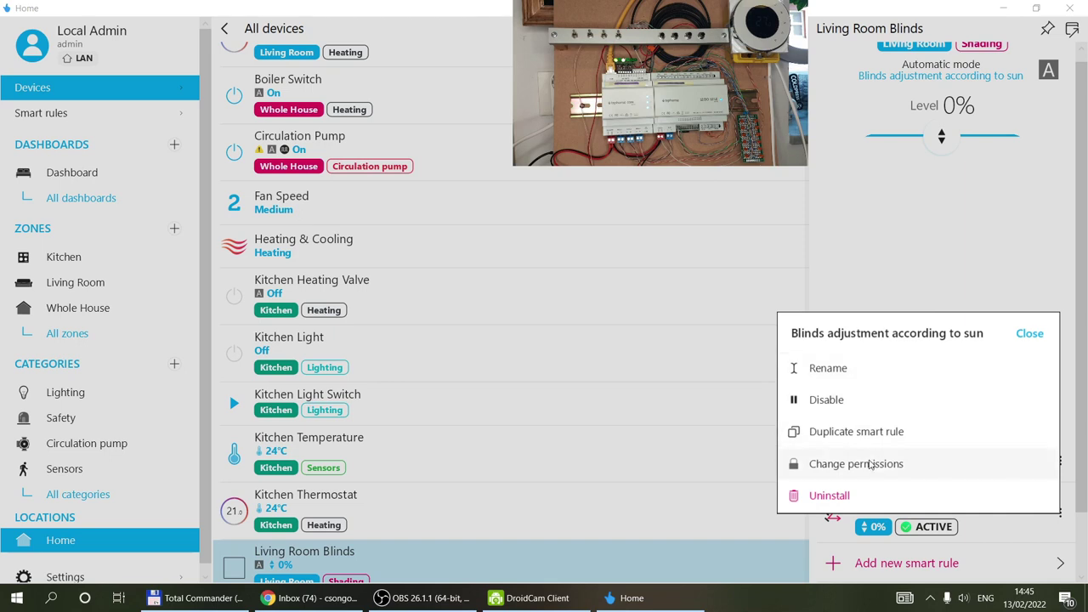
pyautogui.click(922, 200)
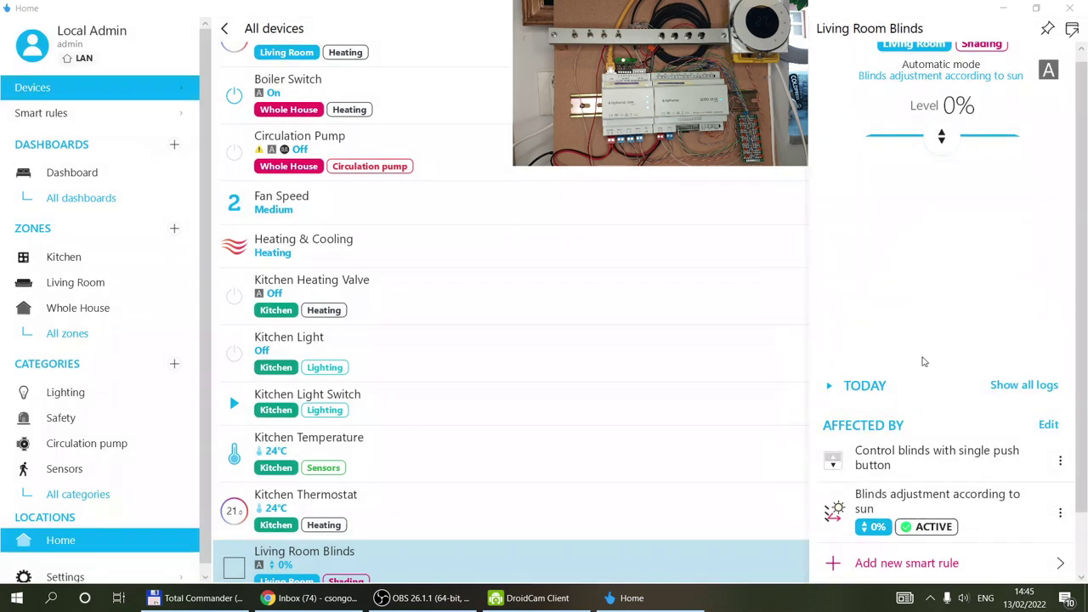
pyautogui.click(936, 470)
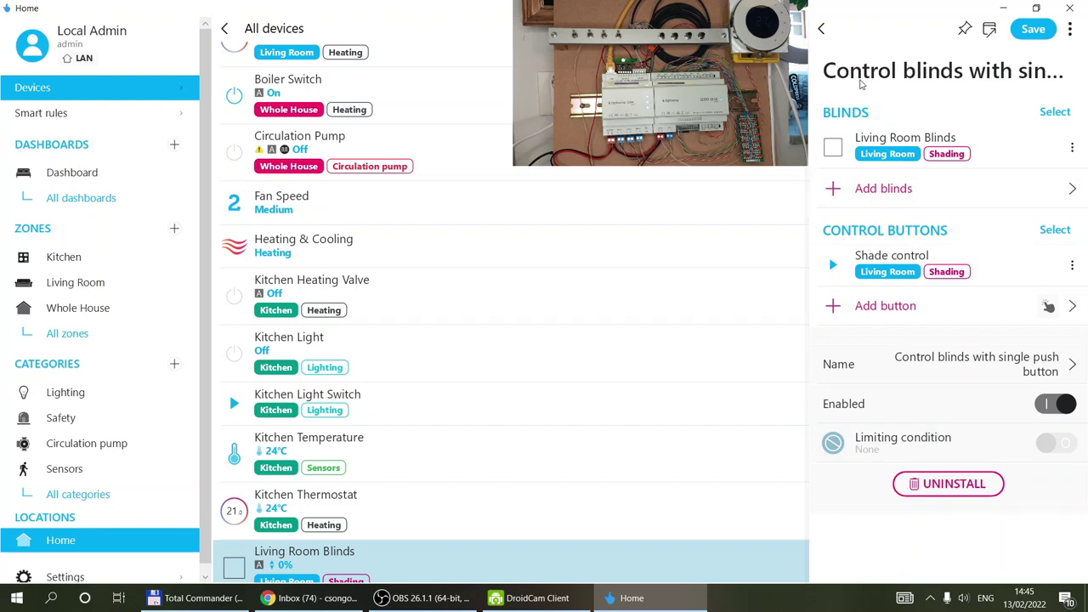
pyautogui.click(823, 28)
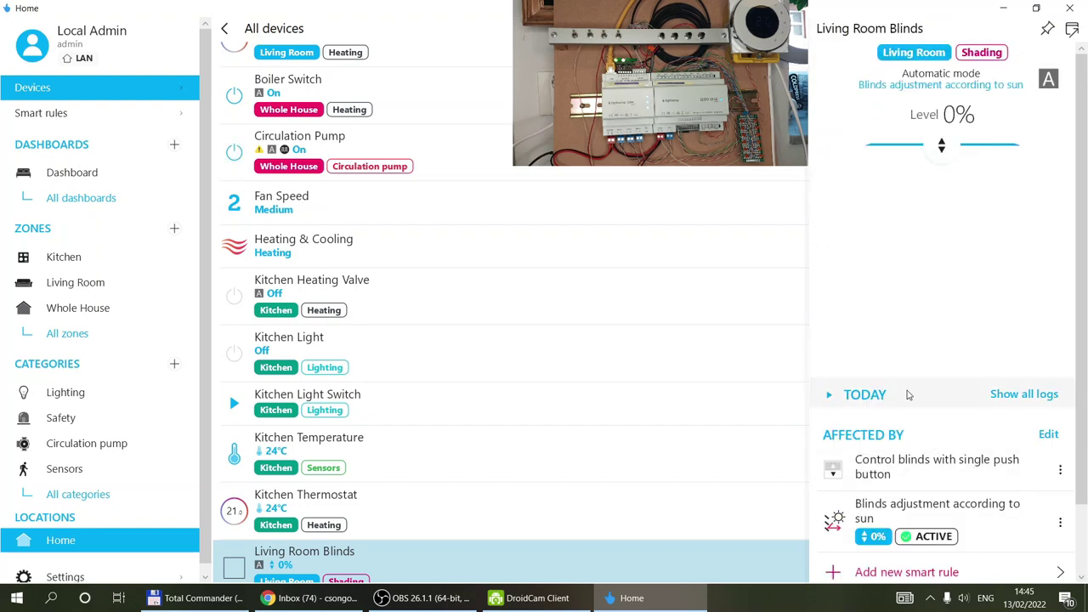
# Review the management options and time adjustment settings of the sun adjustment rule, then return to the Living Room Blinds details
pyautogui.scroll(-1, 908, 393)
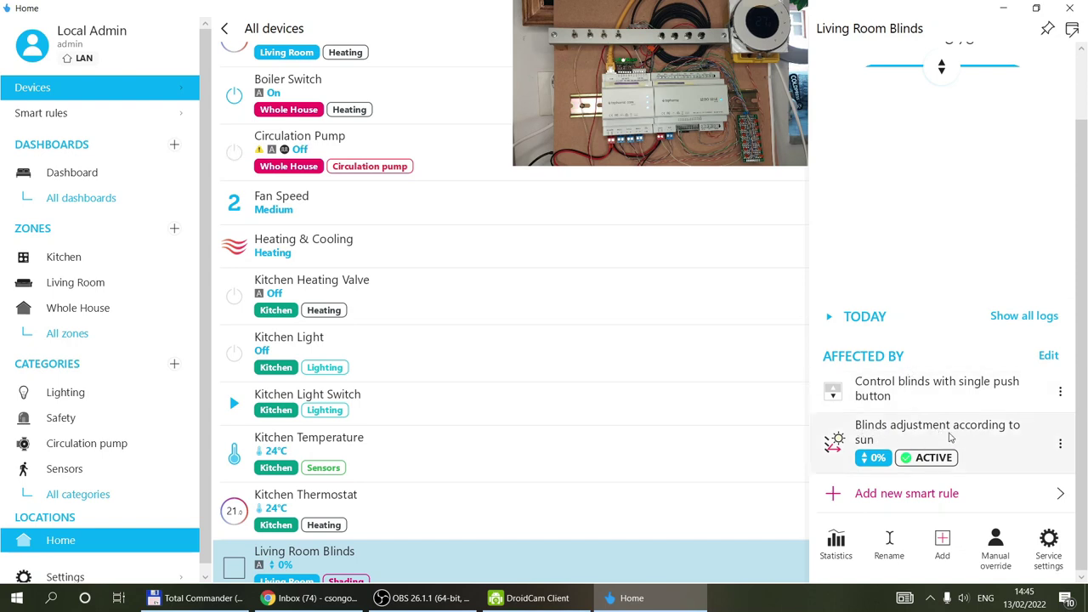
pyautogui.click(1061, 445)
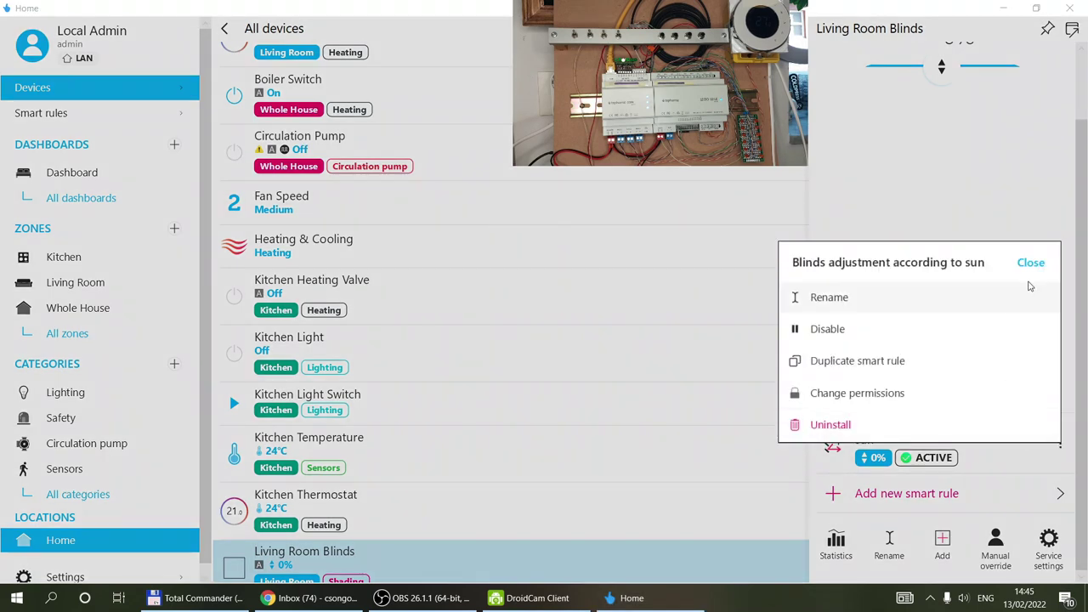
pyautogui.click(1027, 463)
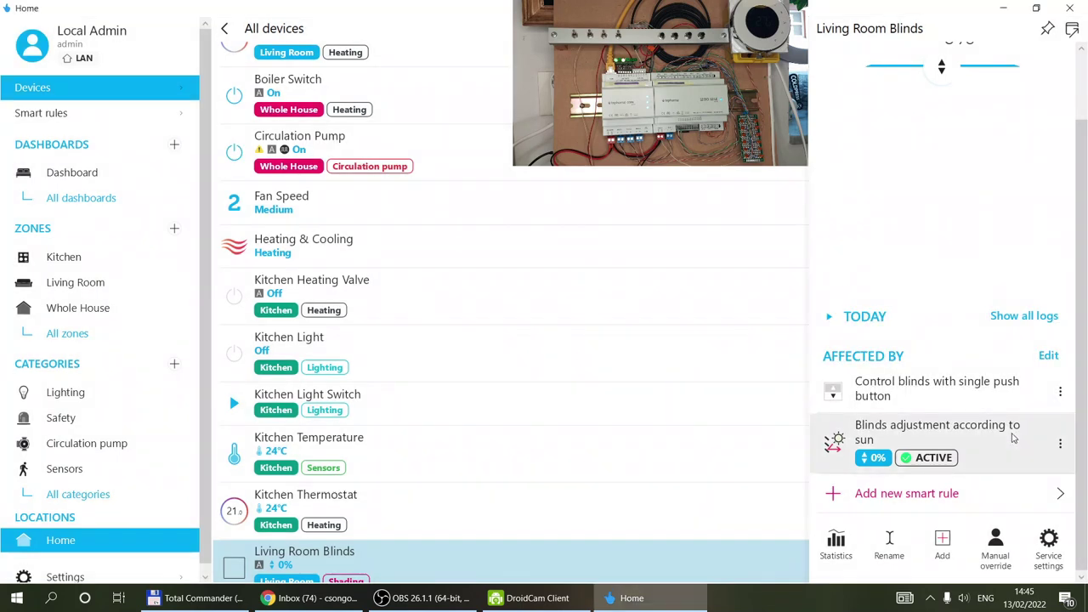
pyautogui.click(1013, 438)
pyautogui.scroll(-1, 956, 255)
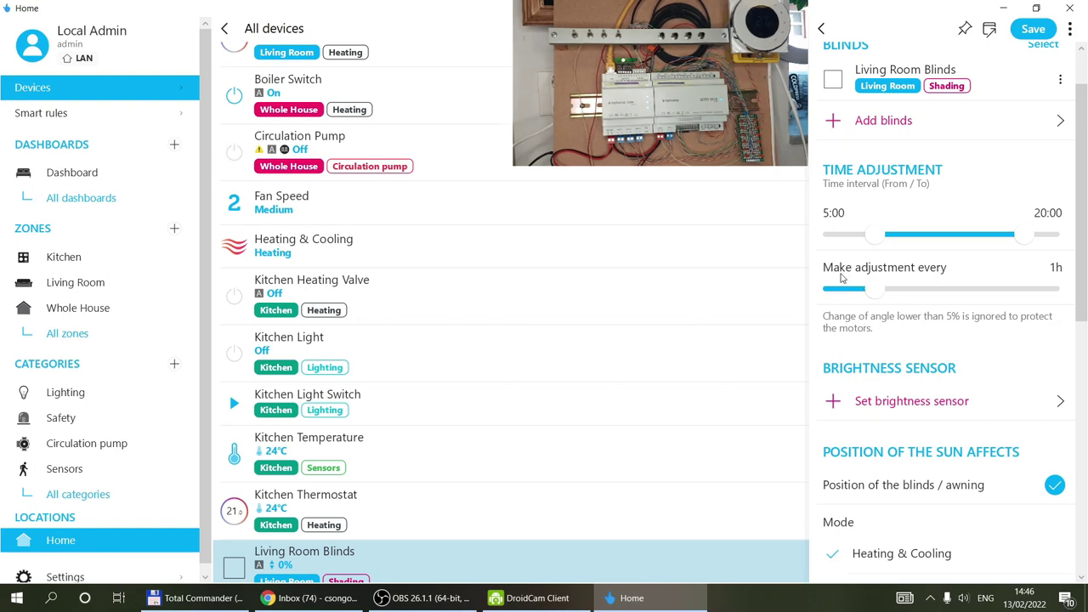
pyautogui.click(821, 29)
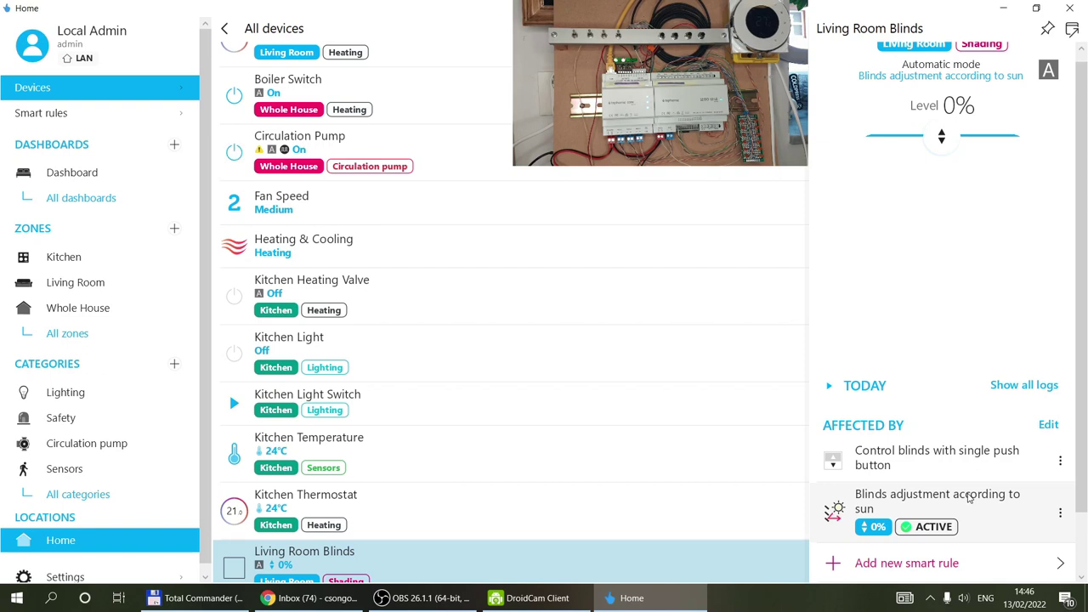
pyautogui.click(1028, 517)
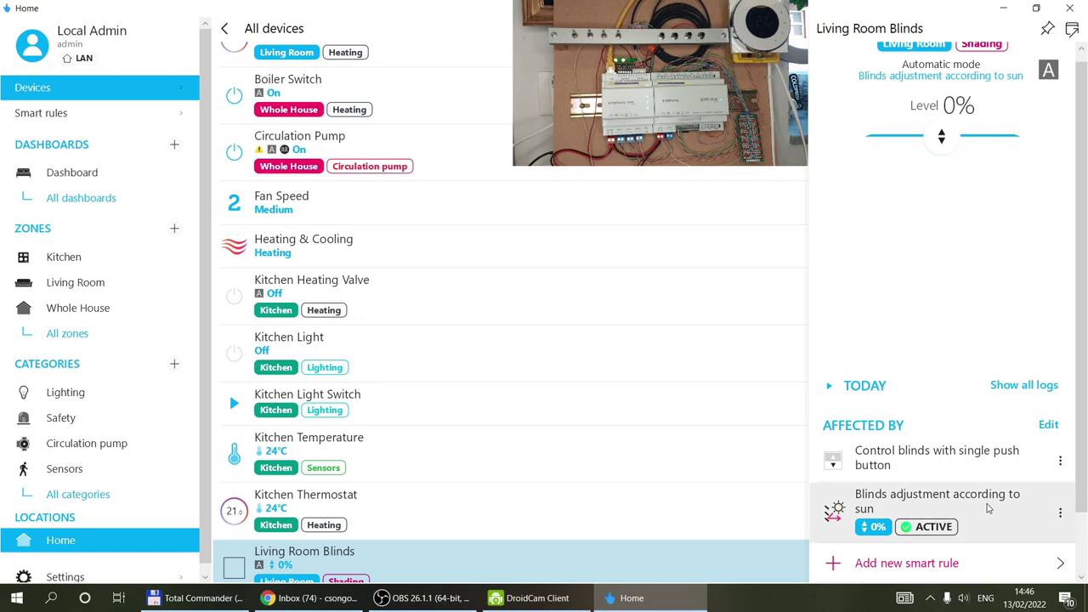
pyautogui.moveTo(984, 358); pyautogui.dragTo(872, 367)
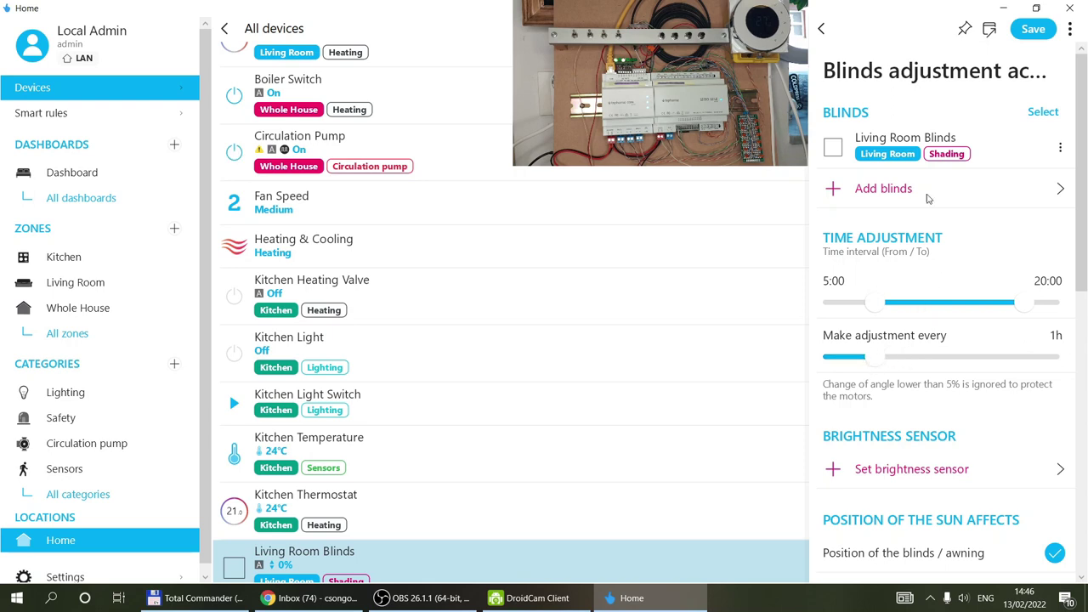
pyautogui.click(1034, 29)
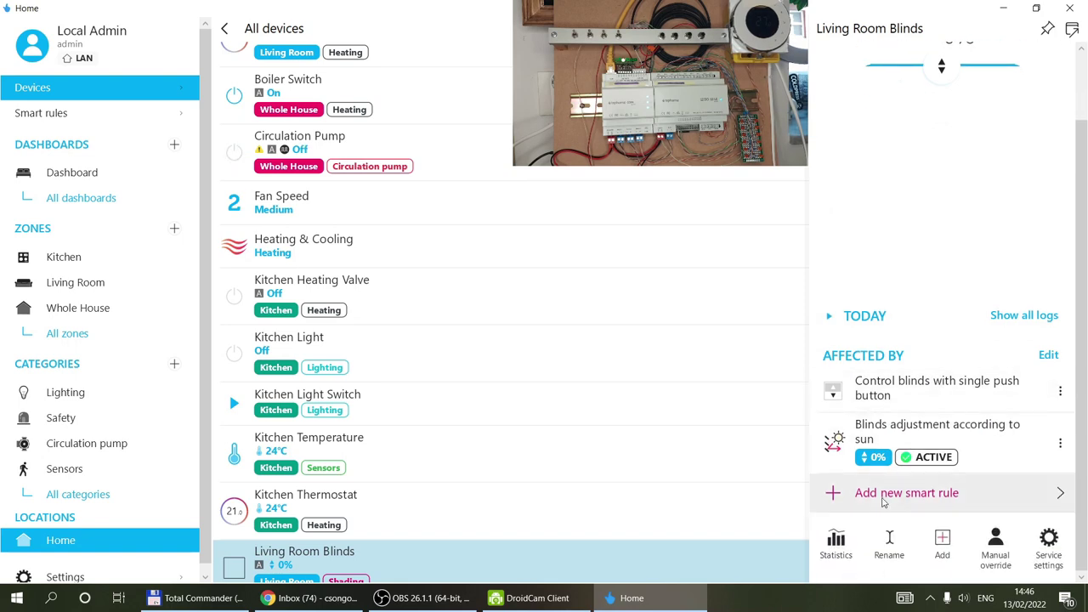
# Start a new Alarm state event smart rule for Living Room Blinds from the full list of rule types
pyautogui.click(884, 495)
pyautogui.click(544, 451)
pyautogui.scroll(-3, 586, 279)
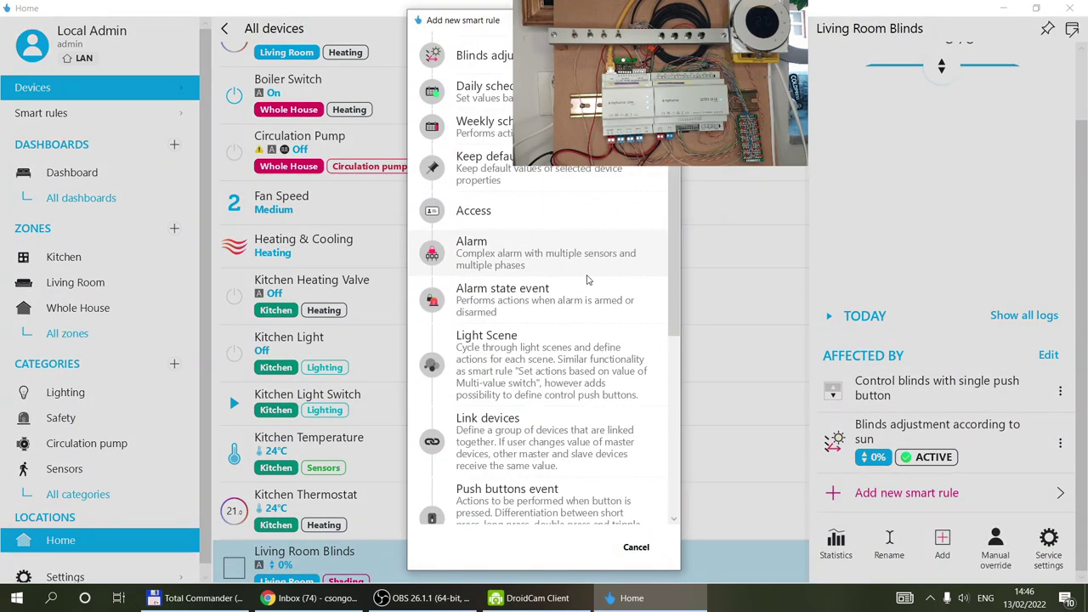
pyautogui.scroll(-3, 587, 279)
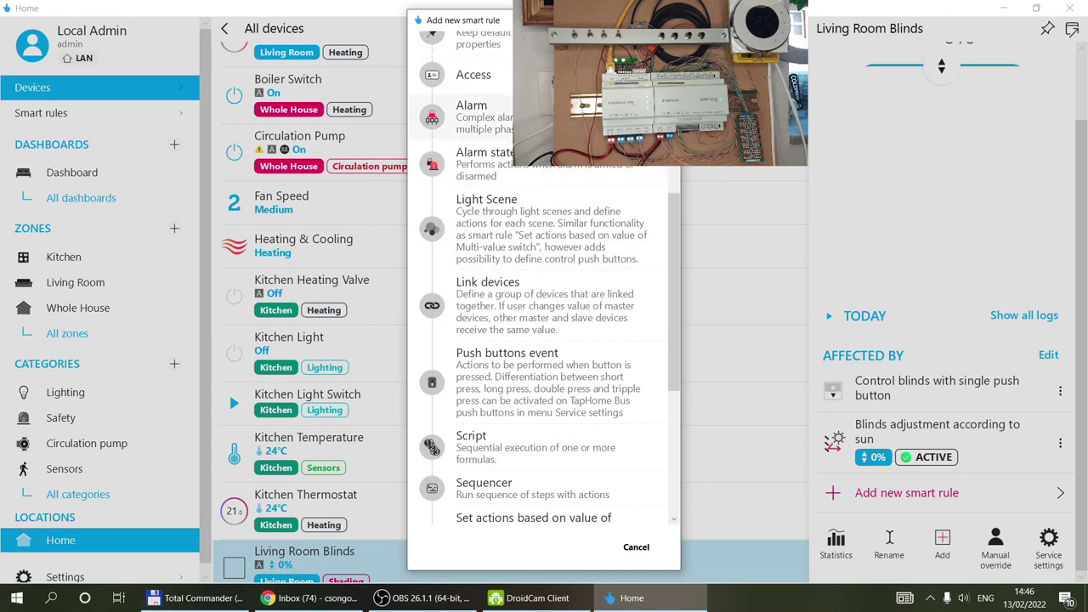
pyautogui.click(579, 176)
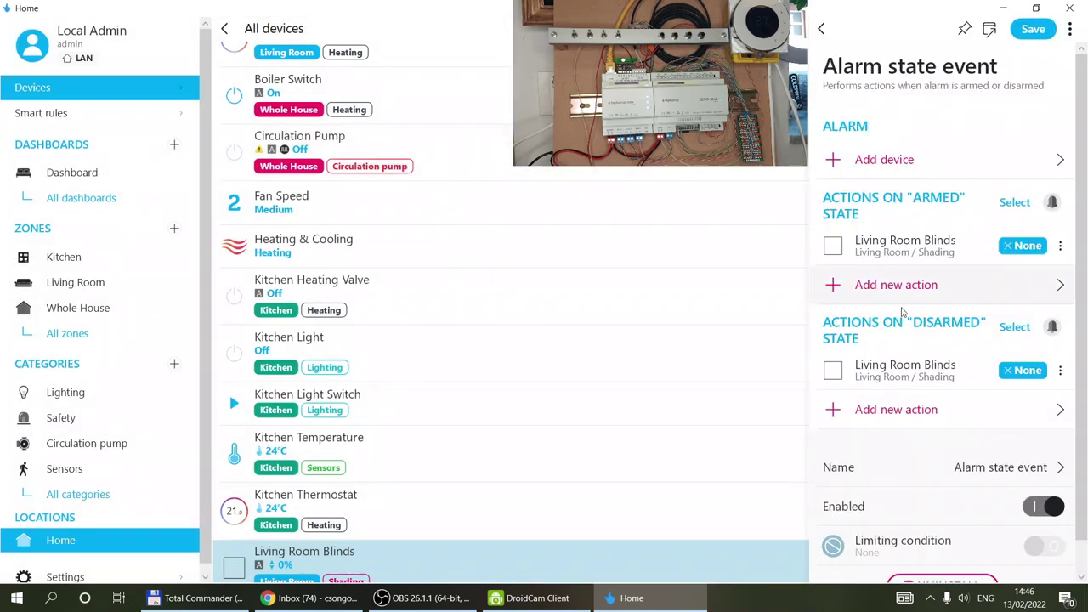
# Check the rule's selectable alarm devices and the Living Room Blinds action options for the armed state
pyautogui.click(901, 164)
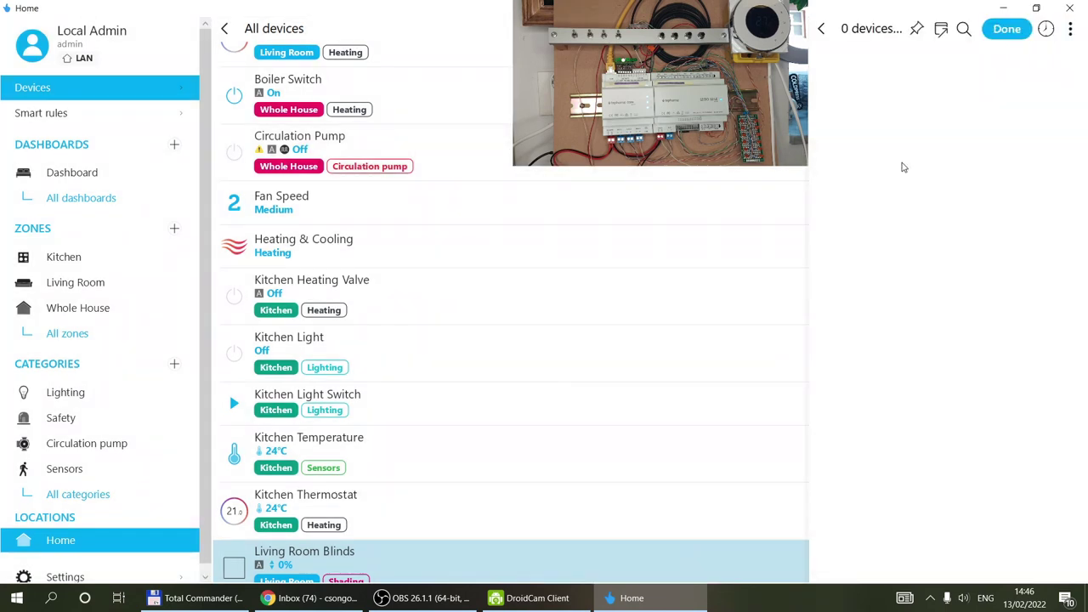
pyautogui.click(820, 29)
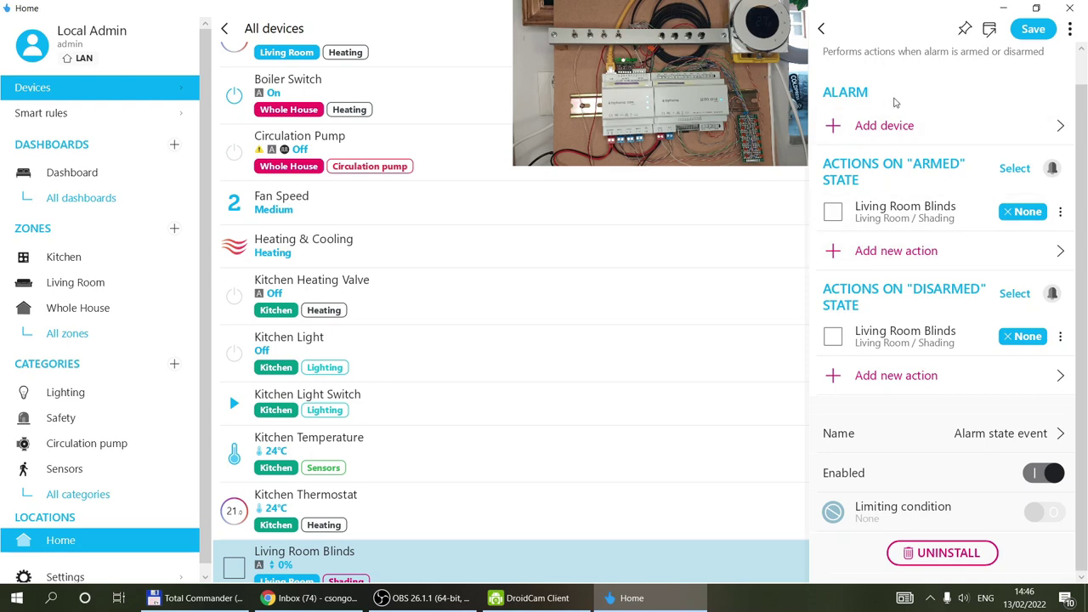
pyautogui.click(899, 210)
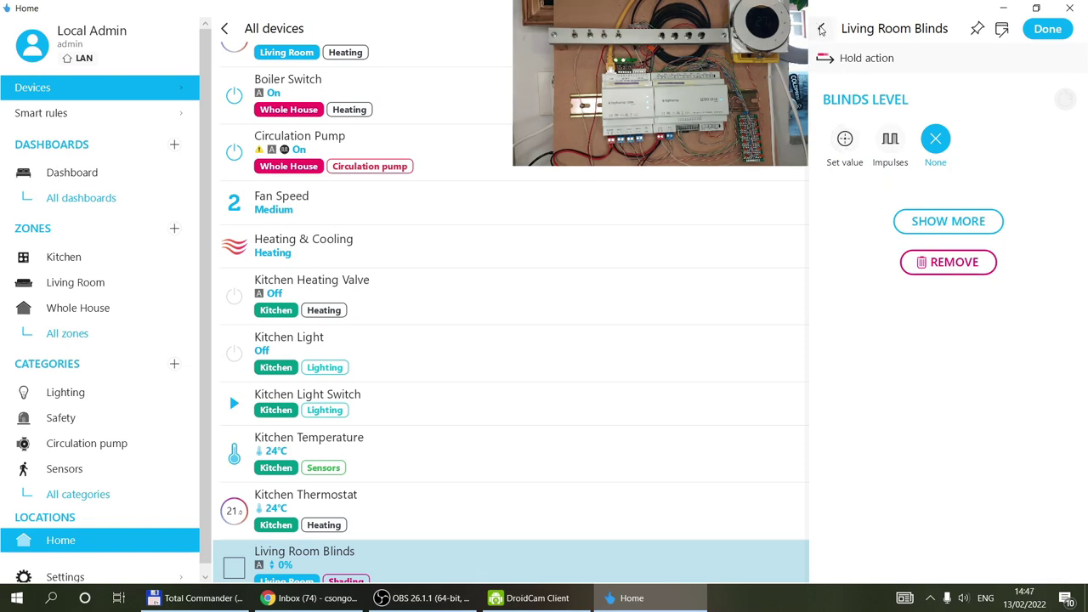
pyautogui.click(821, 29)
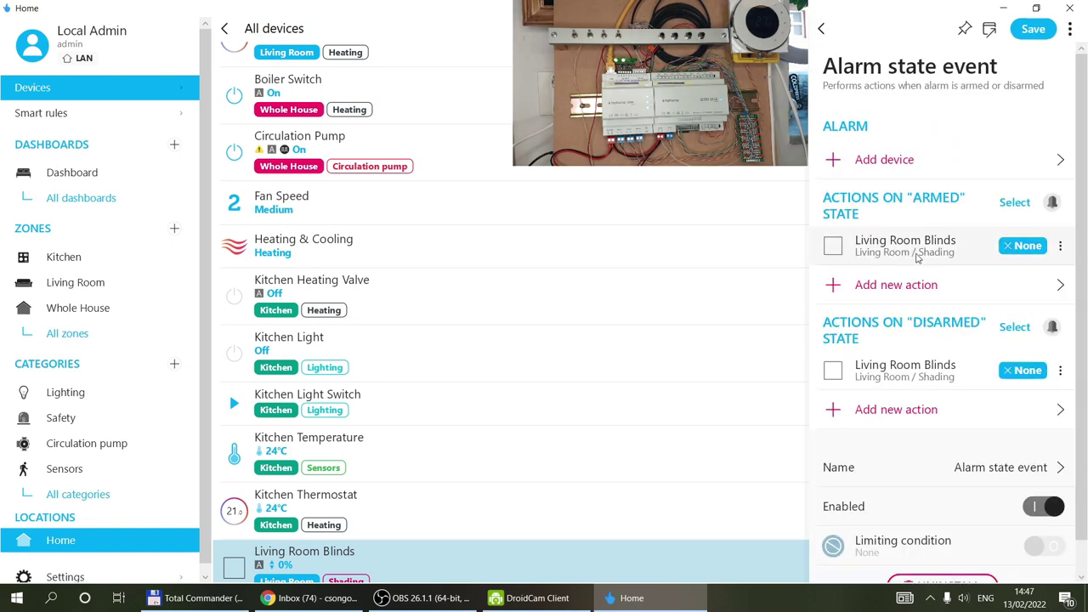
# Try a Set value action of 100% for the blinds level on the armed state, then discard the Alarm state event rule
pyautogui.click(888, 248)
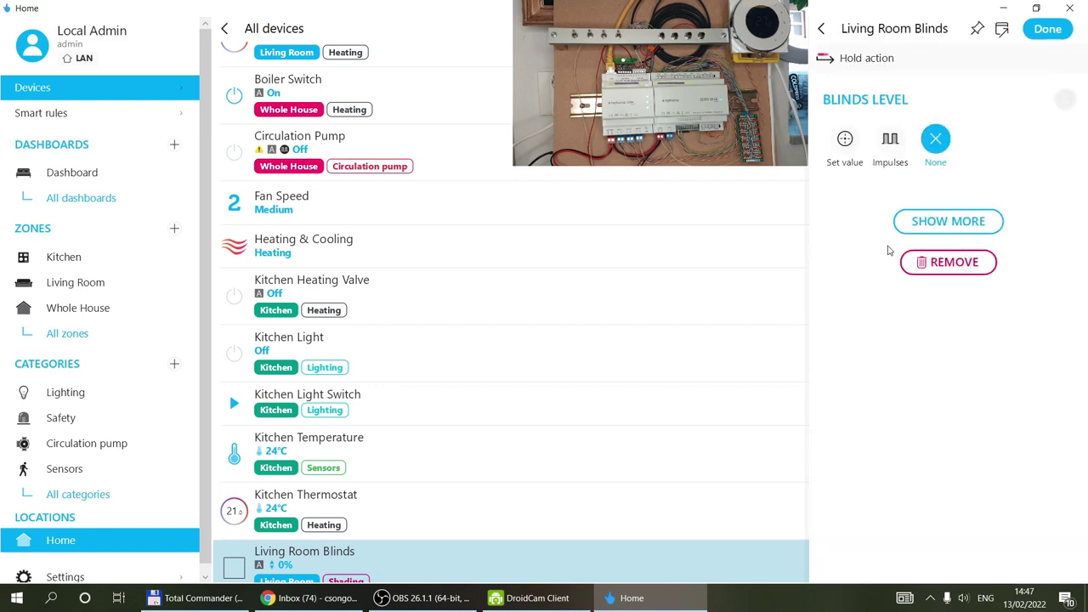
pyautogui.click(845, 143)
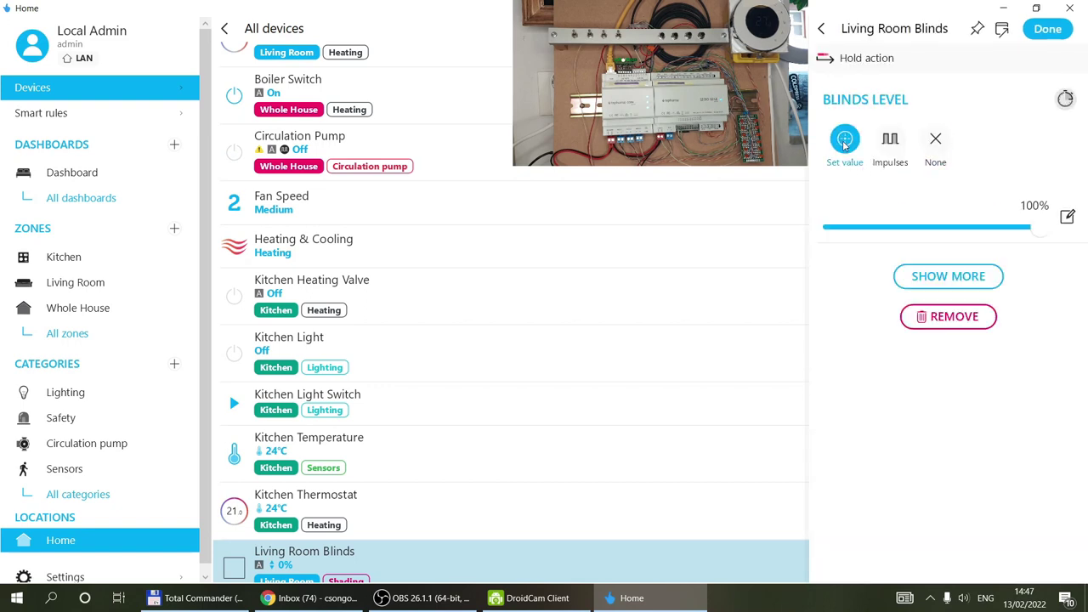
pyautogui.moveTo(1048, 223)
pyautogui.mouseDown()
pyautogui.moveTo(709, 228)
pyautogui.moveTo(1063, 231)
pyautogui.mouseUp()
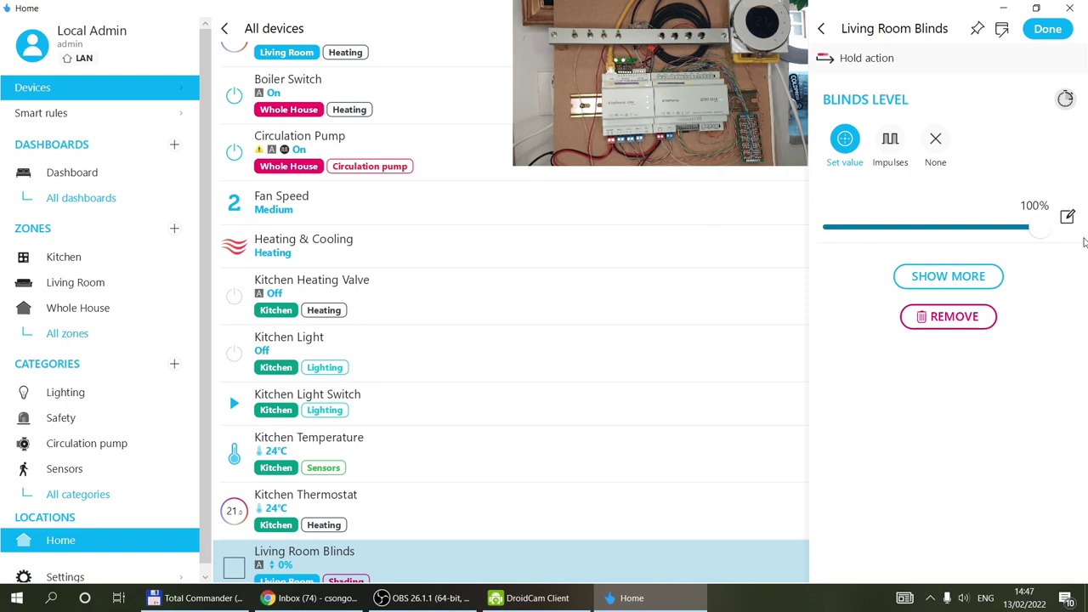
pyautogui.click(821, 29)
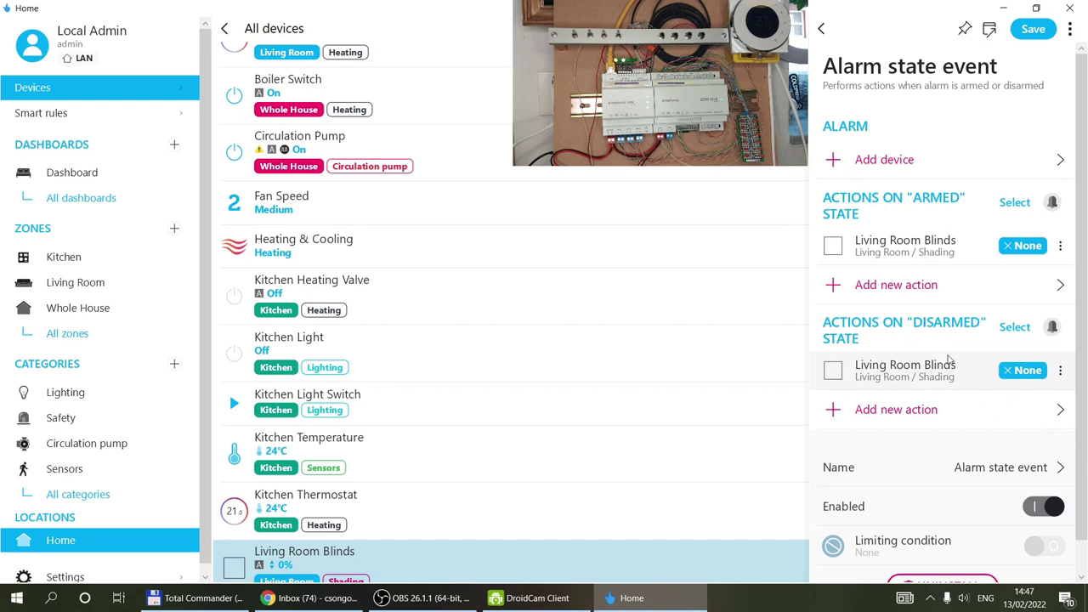
pyautogui.click(821, 31)
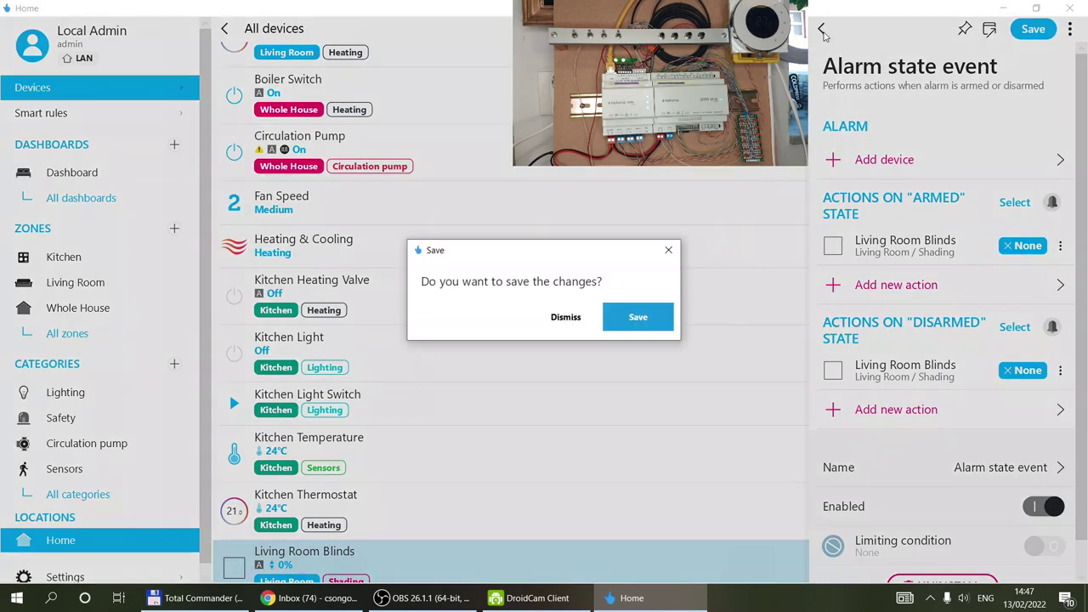
pyautogui.click(566, 321)
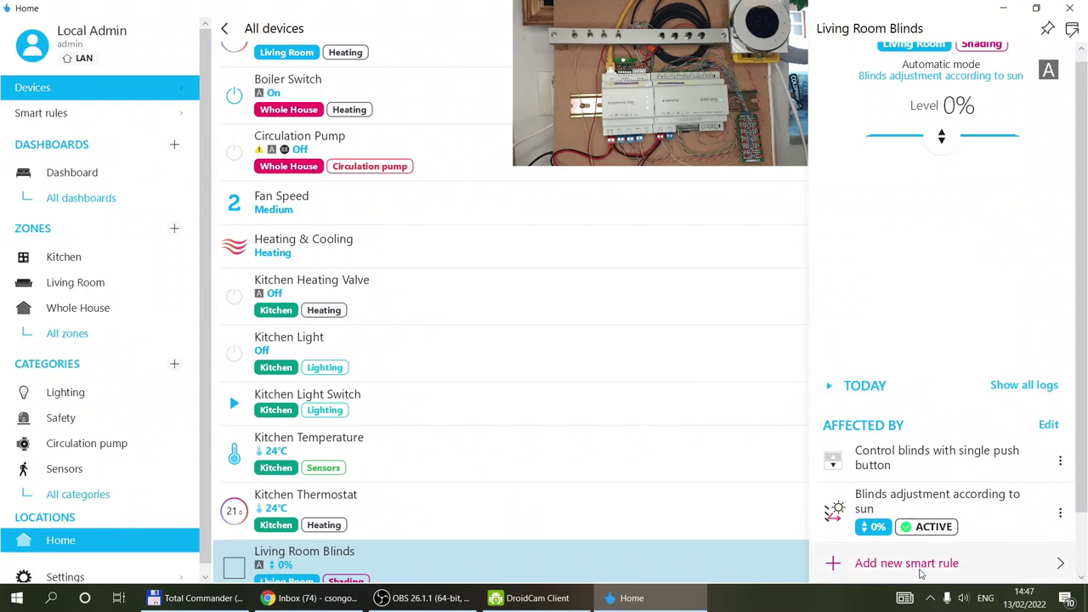
# Start a new Sequencer smart rule for Living Room Blinds from the full list of rule types
pyautogui.click(960, 561)
pyautogui.scroll(-2, 525, 307)
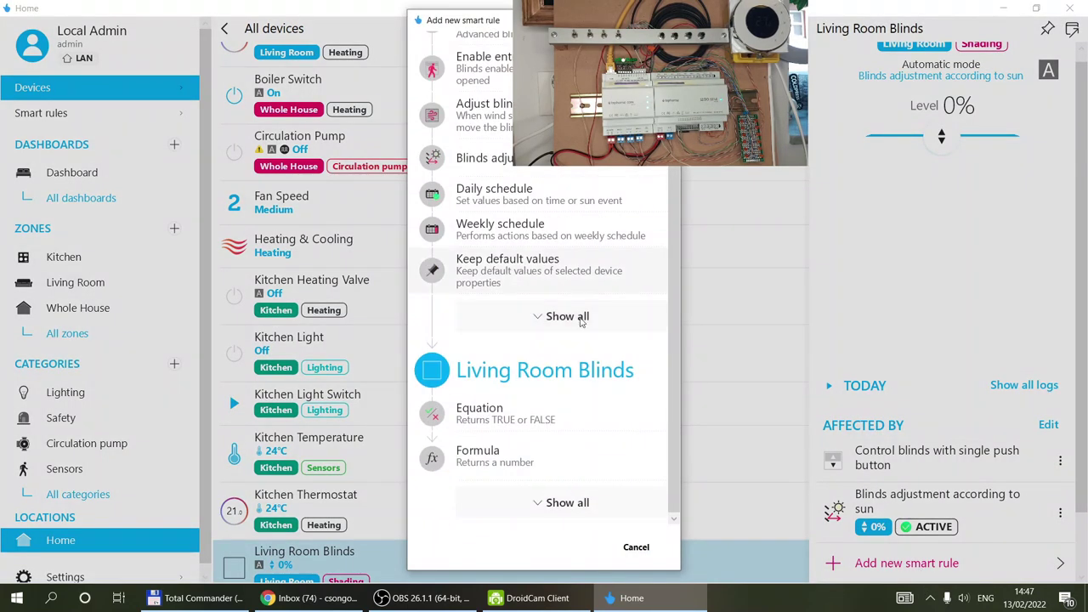
pyautogui.click(554, 317)
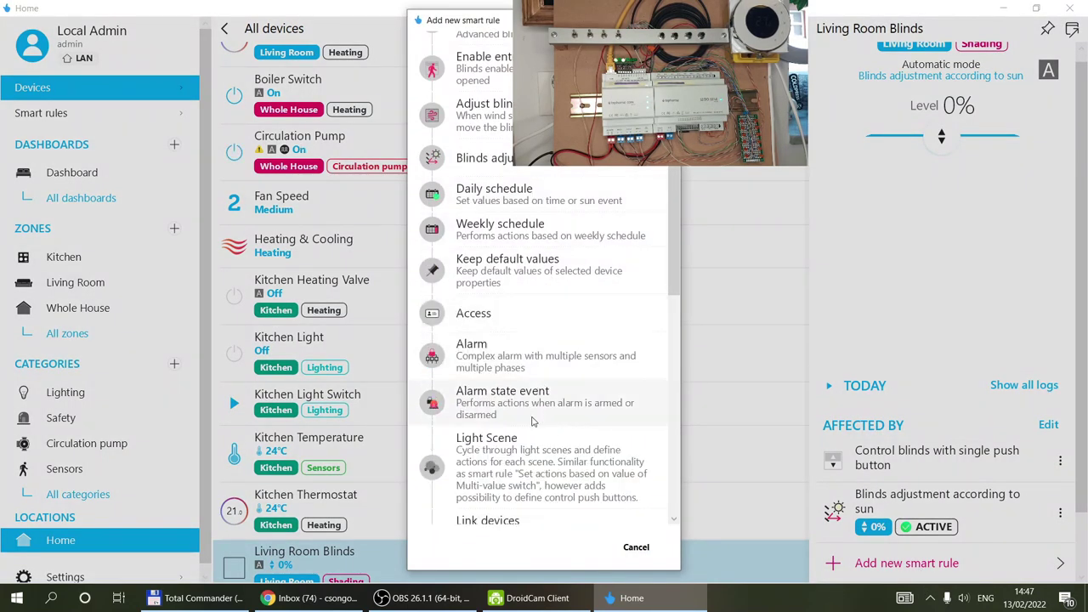
pyautogui.scroll(-5, 544, 417)
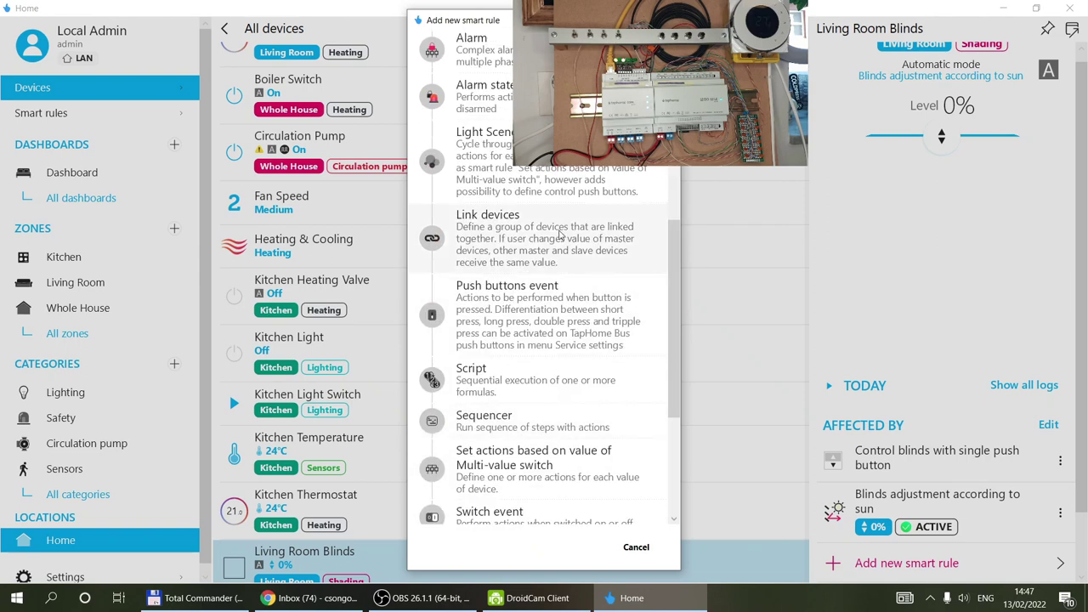
pyautogui.scroll(-1, 561, 297)
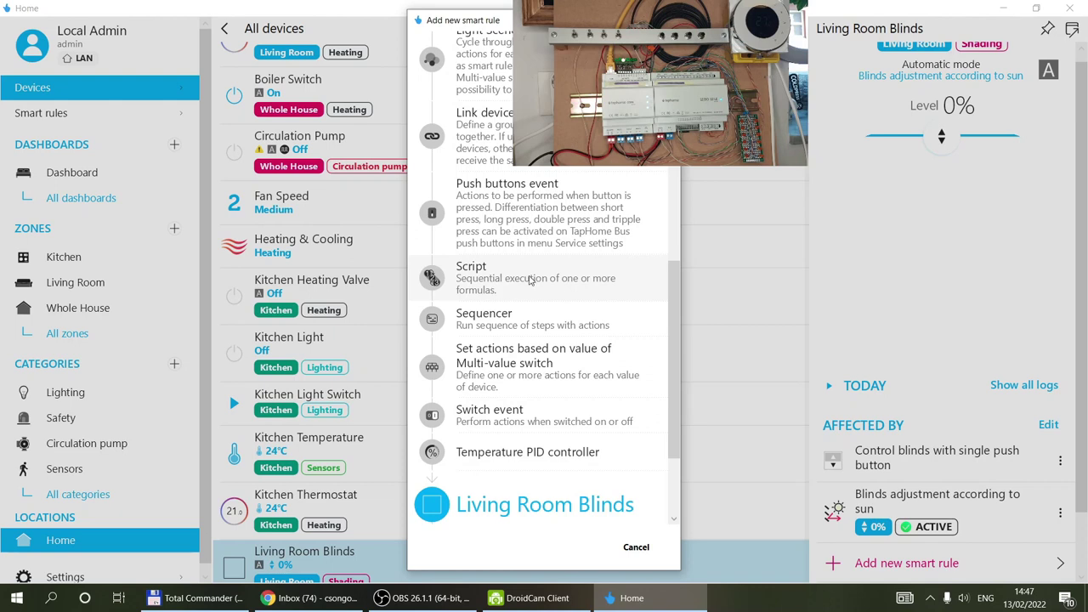
pyautogui.click(596, 325)
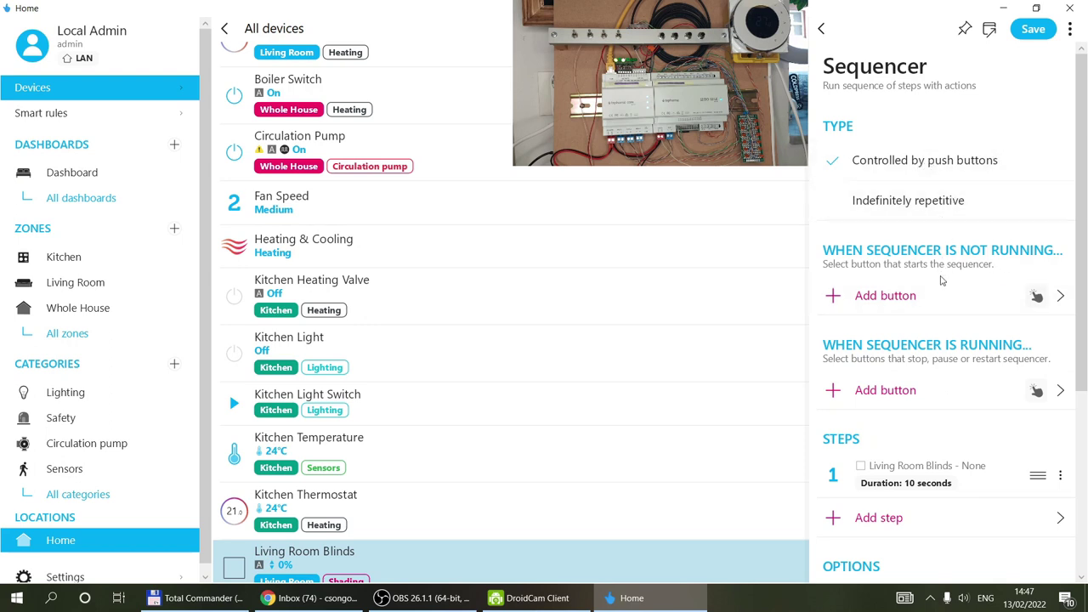
# Add a second step to the sequencer with an action that switches the Kitchen Light off
pyautogui.scroll(-1, 969, 366)
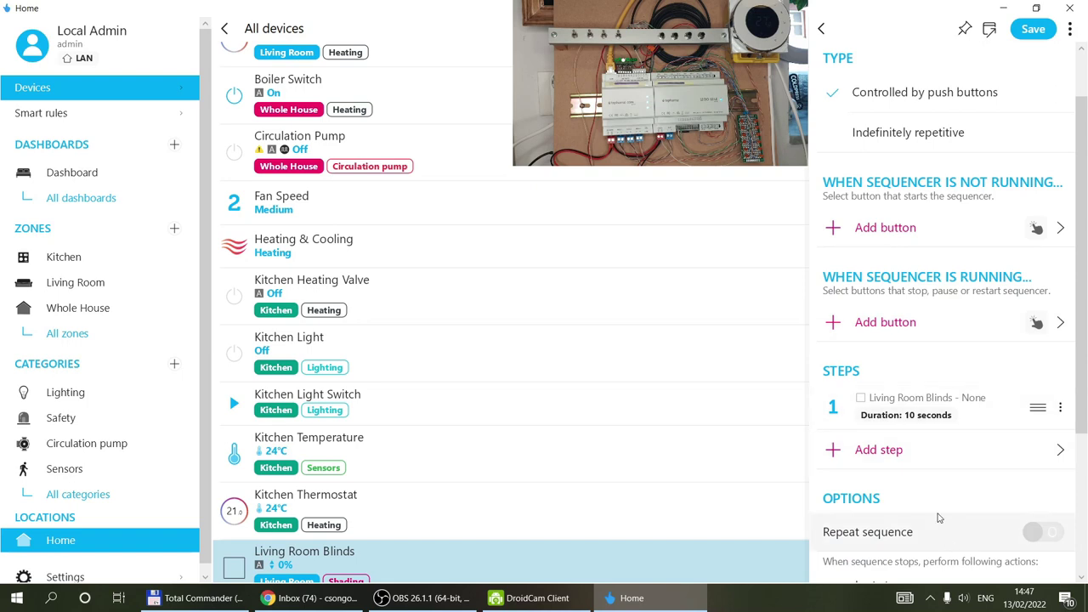
pyautogui.click(932, 459)
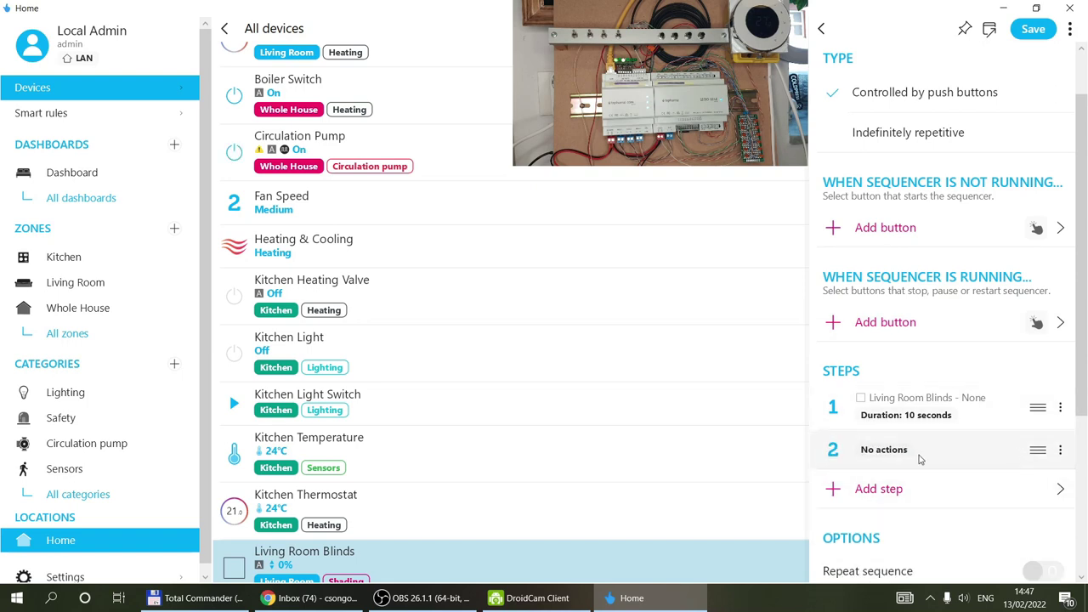
pyautogui.click(918, 460)
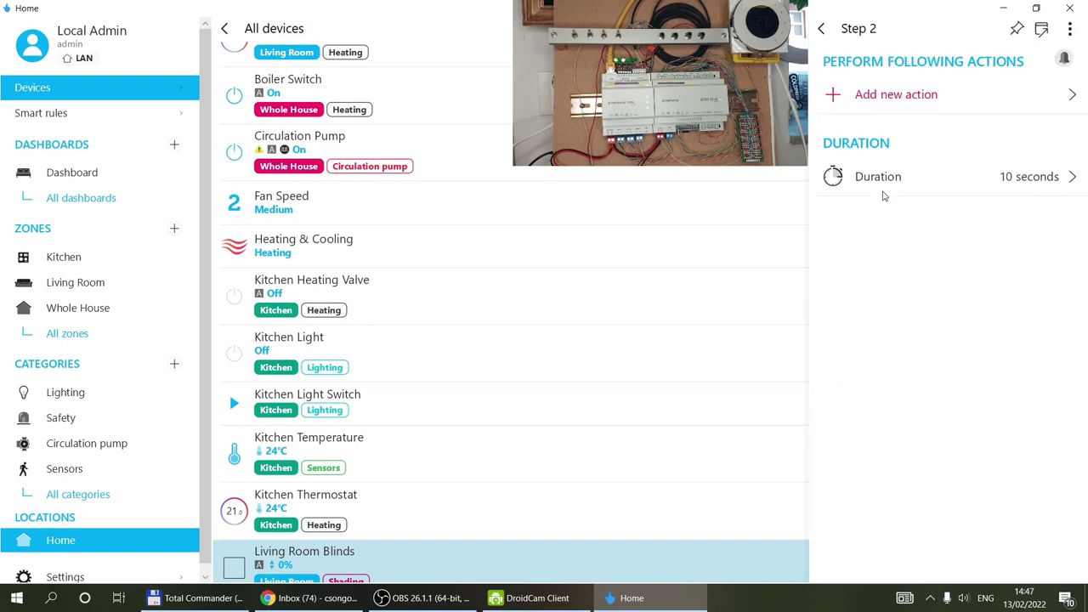
pyautogui.click(899, 102)
pyautogui.click(963, 464)
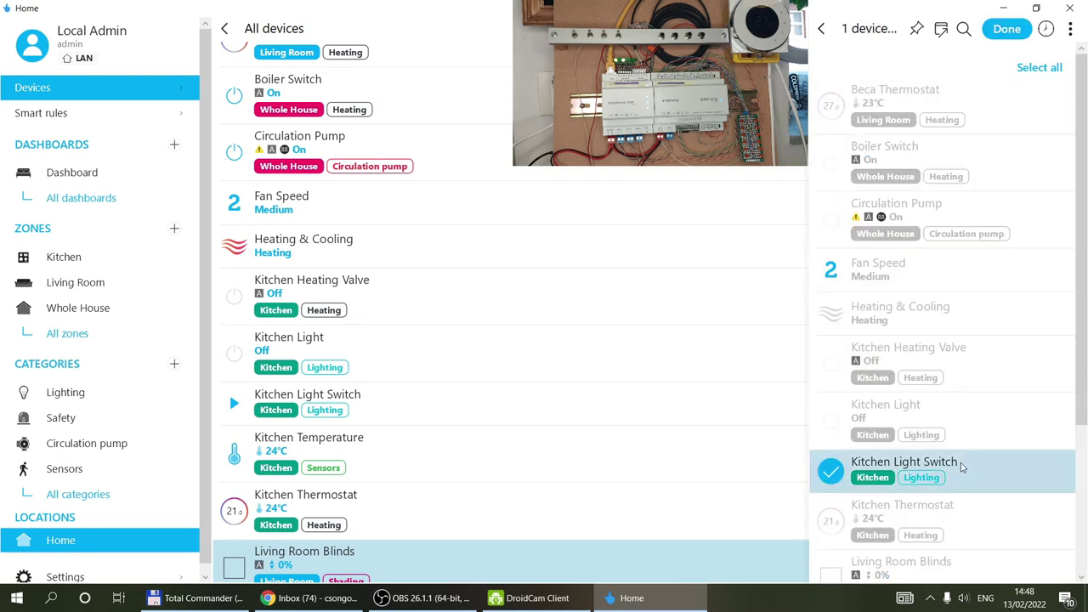
pyautogui.click(949, 465)
pyautogui.click(941, 405)
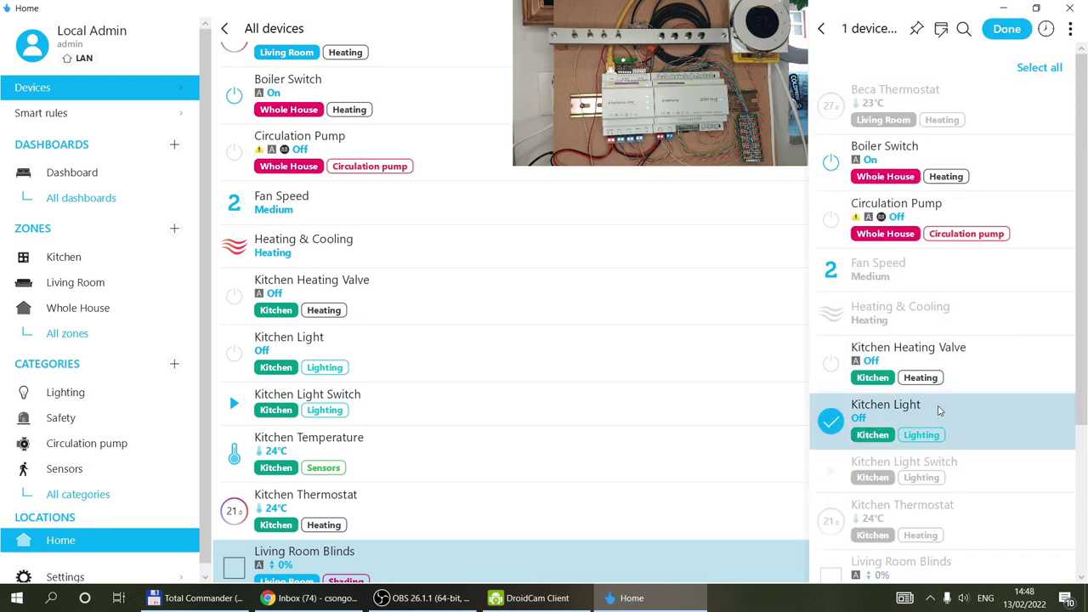
pyautogui.click(1007, 28)
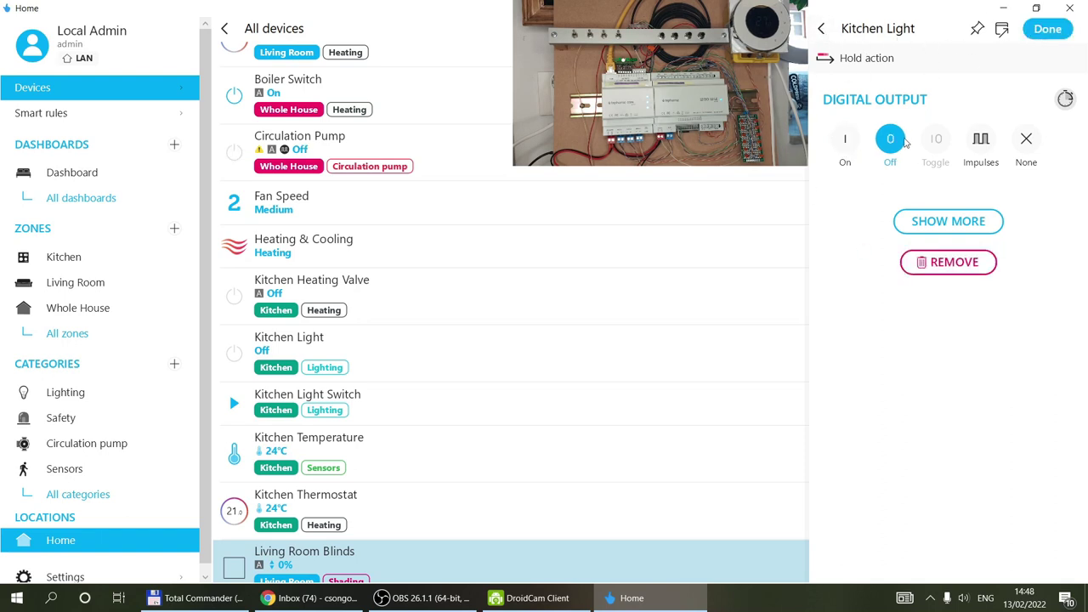
pyautogui.click(1046, 29)
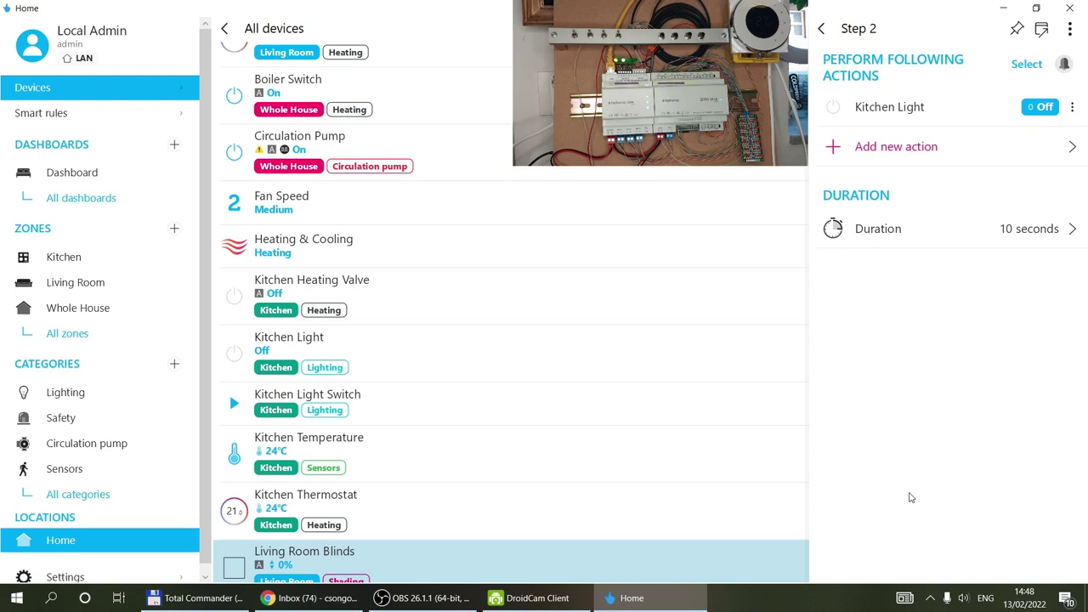
# Check the duration settings of sequencer step 2 without changing them, and return to the rule's overview
pyautogui.click(901, 227)
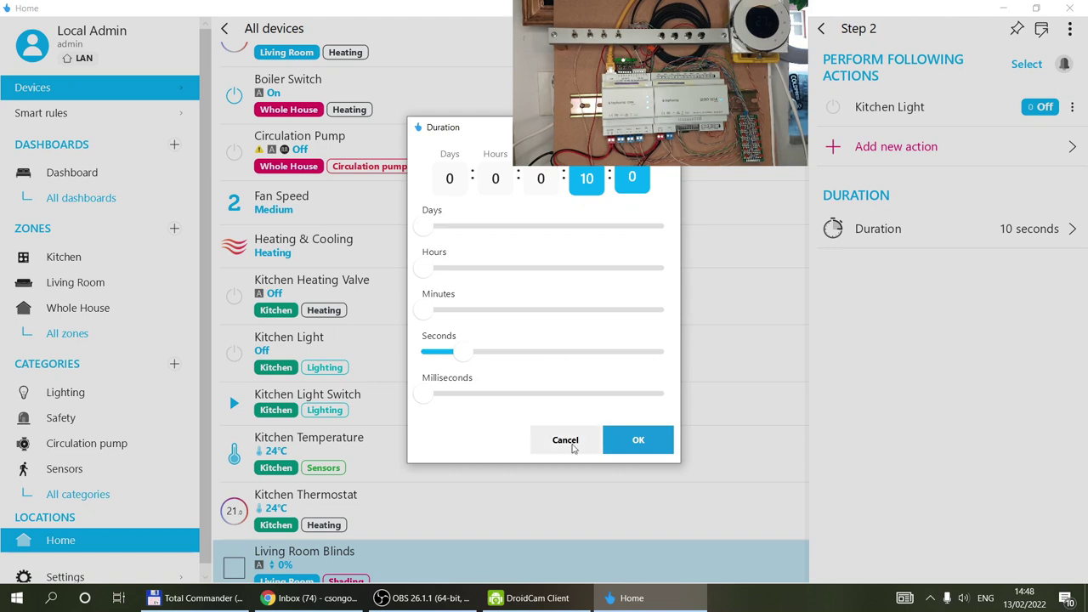
pyautogui.click(572, 443)
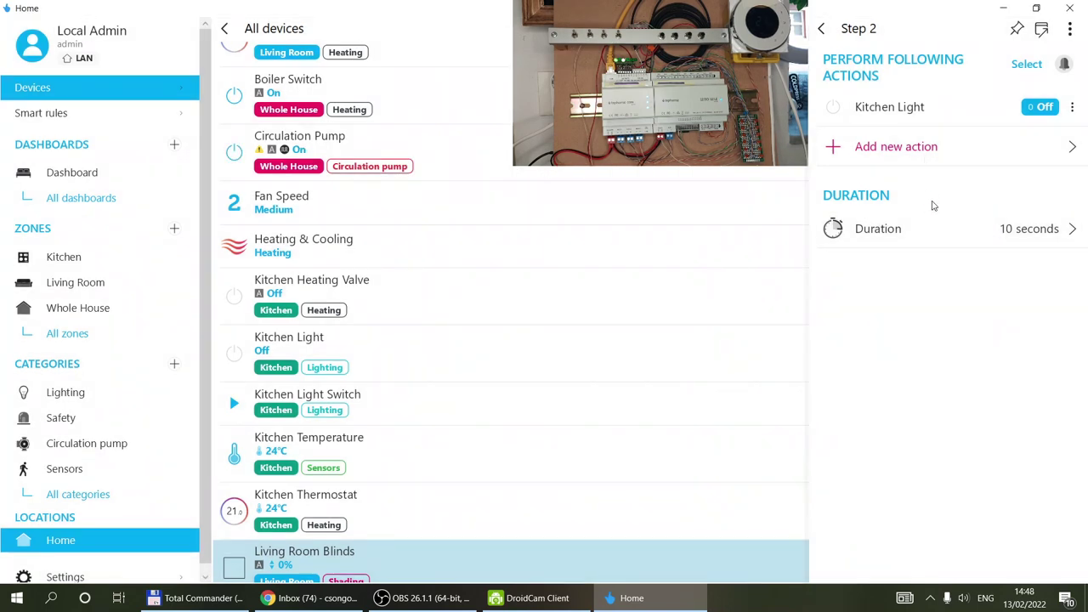
pyautogui.click(821, 28)
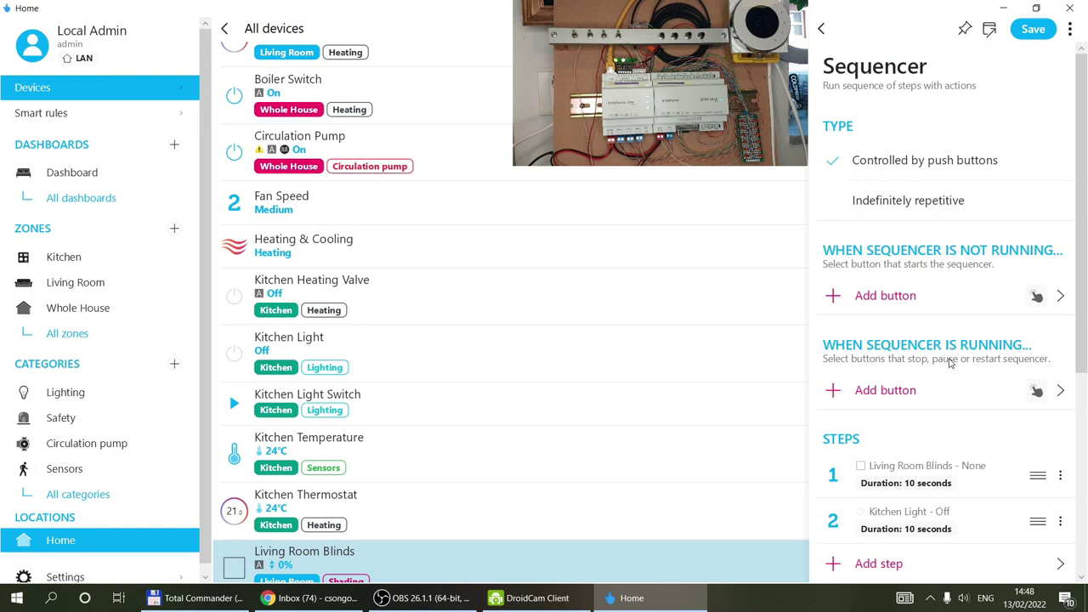
# Review the sequencer's repeat and last step options, and uninstall the Sequencer rule from Living Room Blinds
pyautogui.scroll(-2, 939, 340)
pyautogui.scroll(-2, 939, 340)
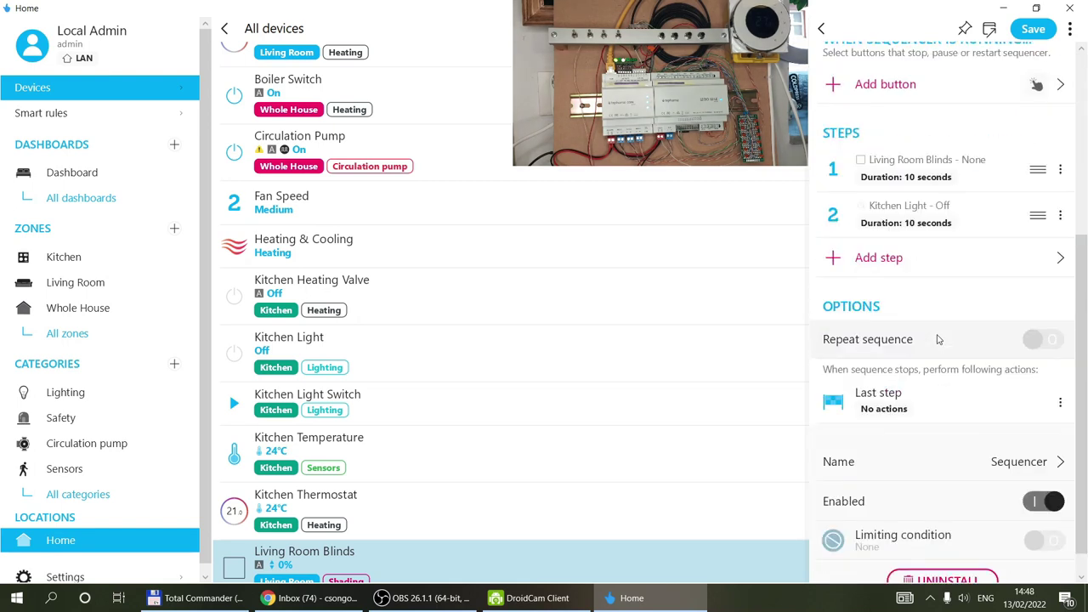
pyautogui.scroll(-1, 893, 462)
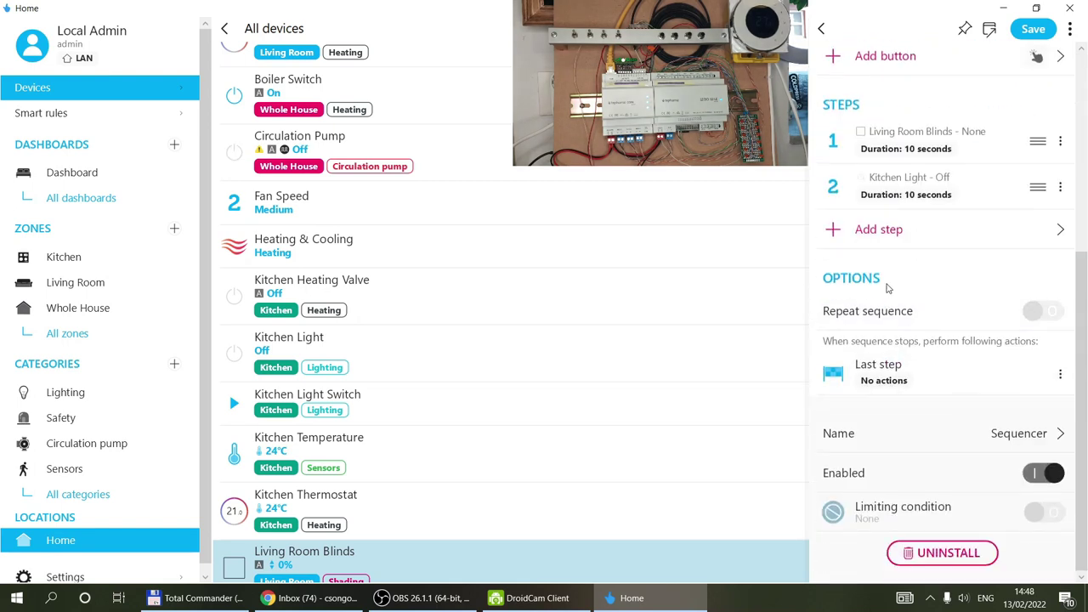
pyautogui.click(942, 552)
pyautogui.click(663, 312)
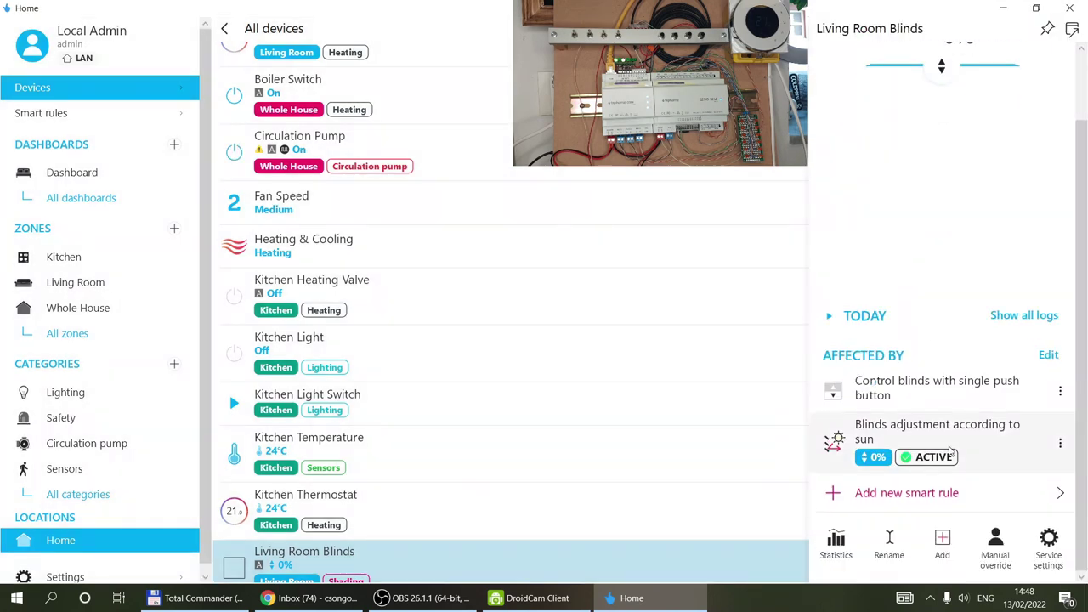
# Look through the full list of smart rule types for Living Room Blinds and close it without adding a rule
pyautogui.click(875, 493)
pyautogui.scroll(-3, 548, 272)
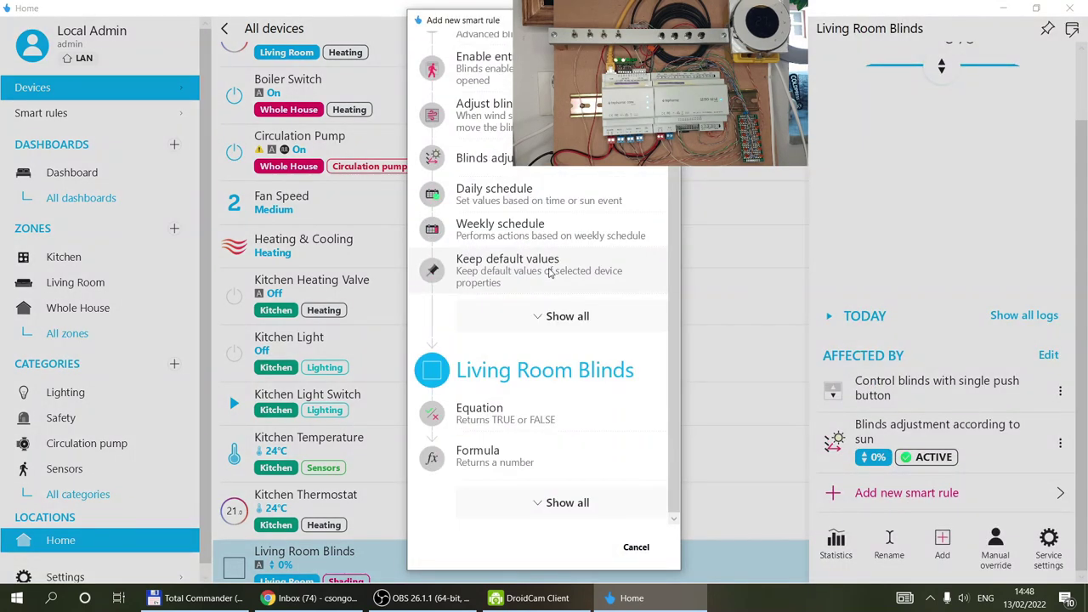
pyautogui.click(548, 315)
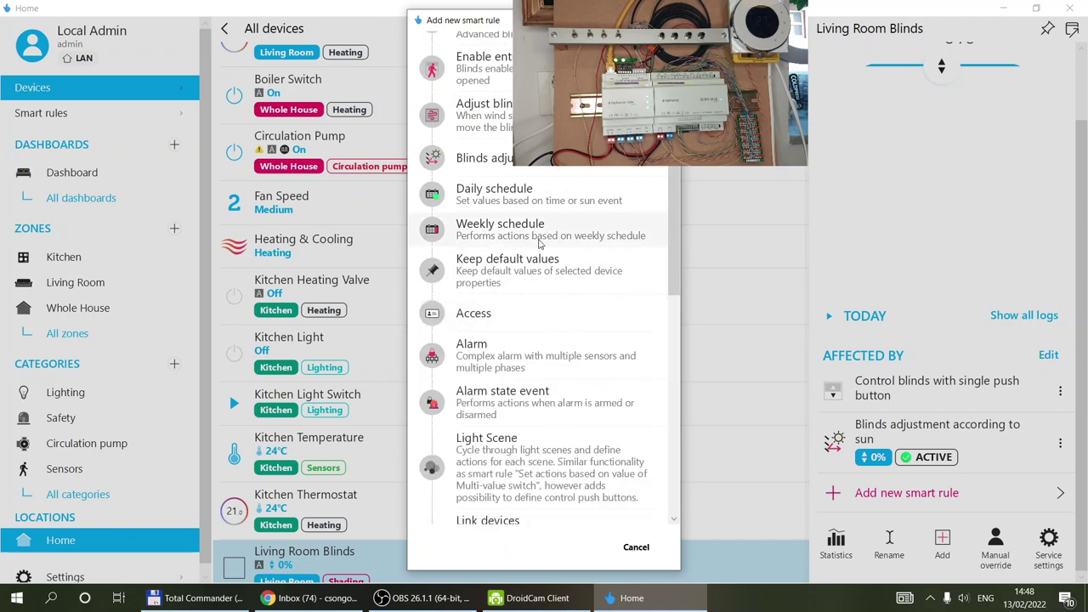
pyautogui.moveTo(538, 244); pyautogui.dragTo(210, 259)
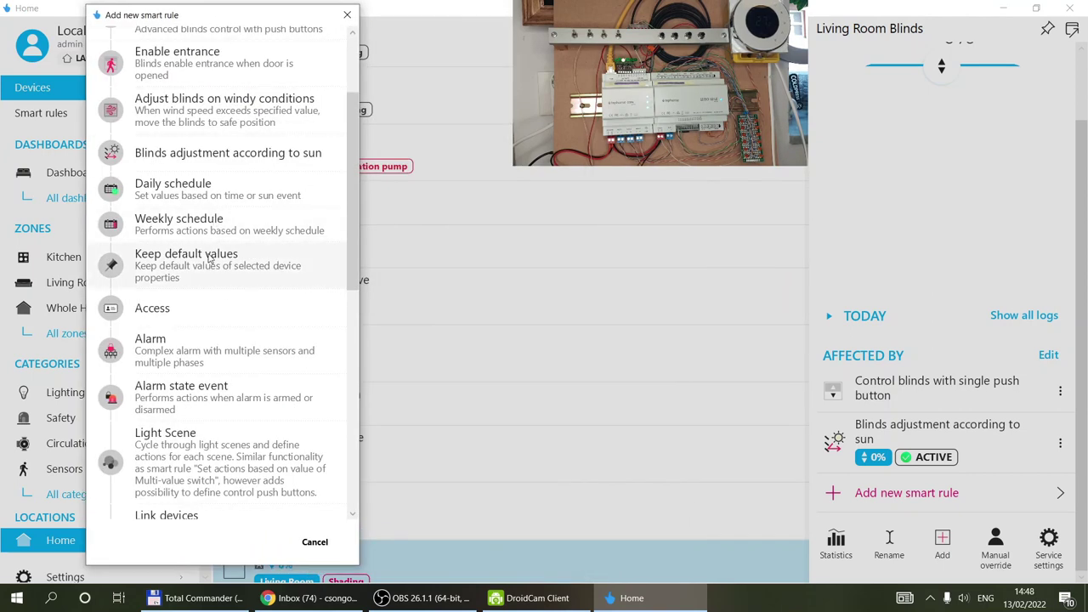
pyautogui.scroll(-3, 198, 281)
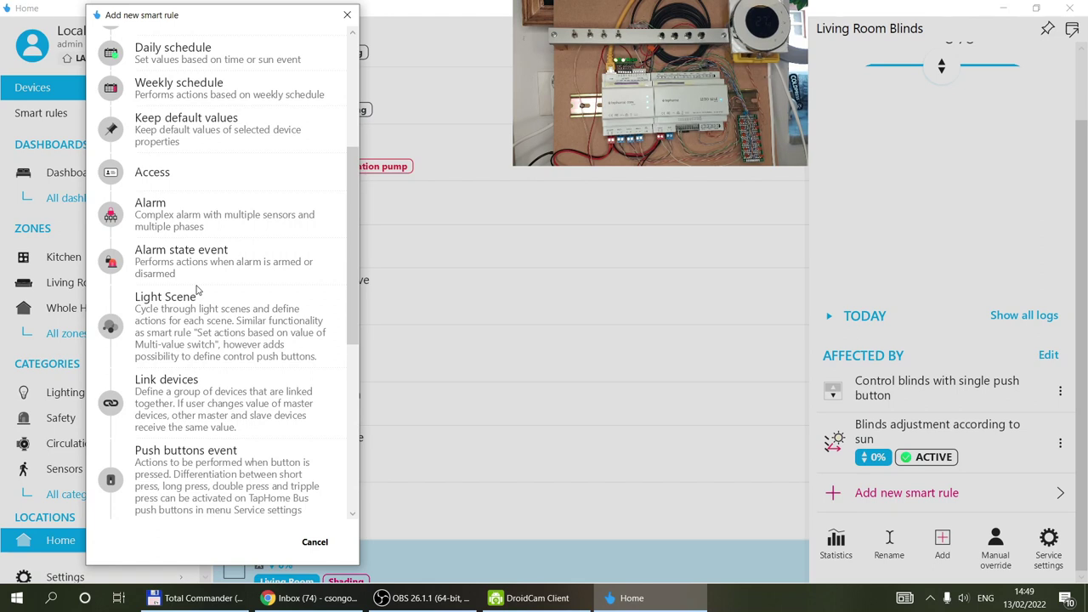
pyautogui.scroll(-2, 197, 291)
pyautogui.scroll(-5, 197, 290)
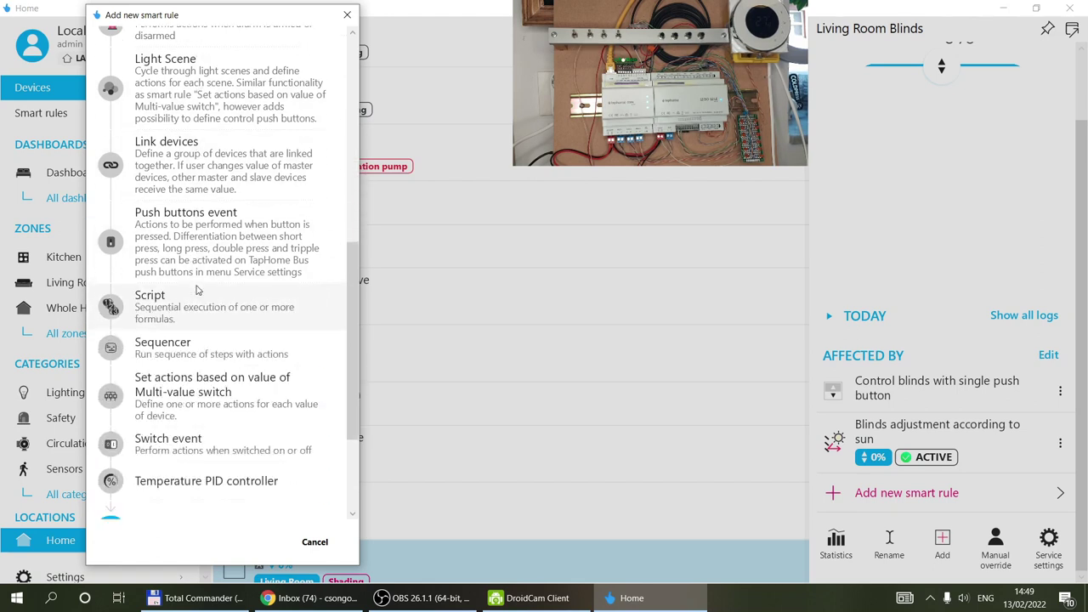
pyautogui.scroll(-3, 231, 372)
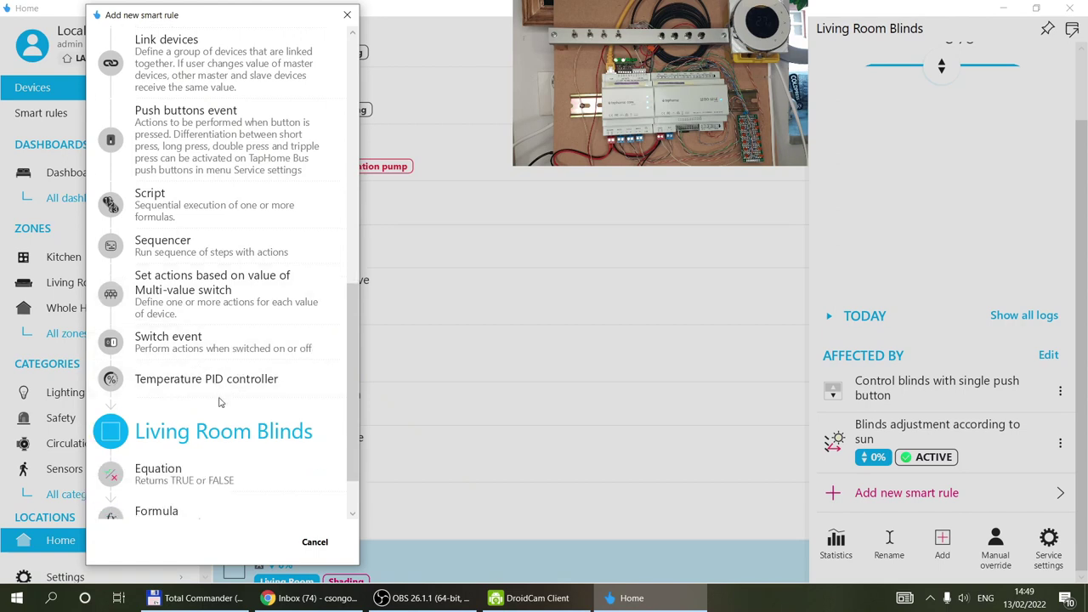
pyautogui.scroll(10, 226, 318)
pyautogui.scroll(8, 226, 318)
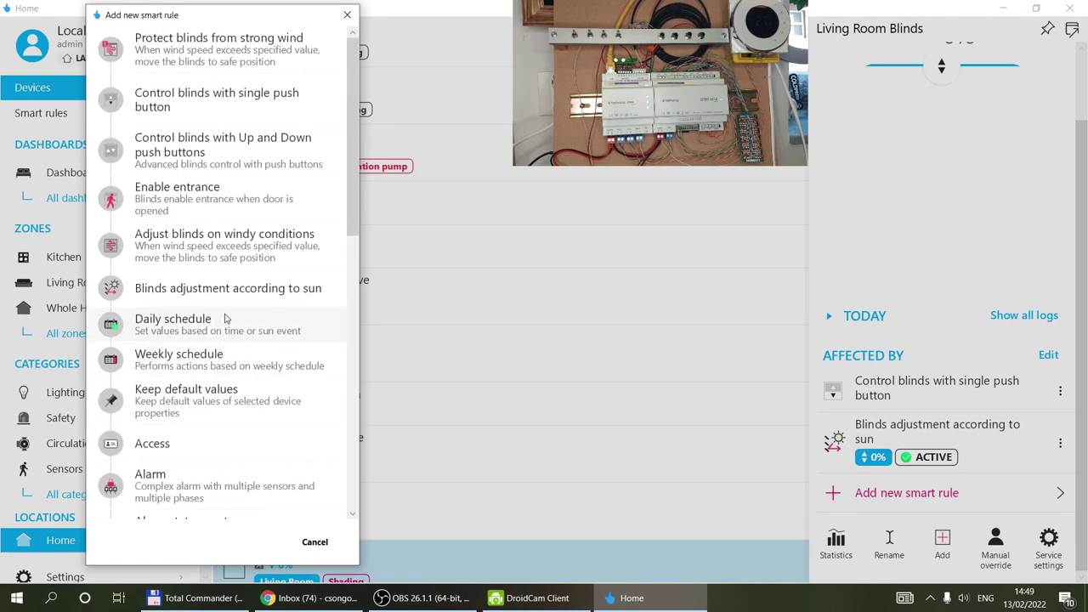
pyautogui.click(347, 14)
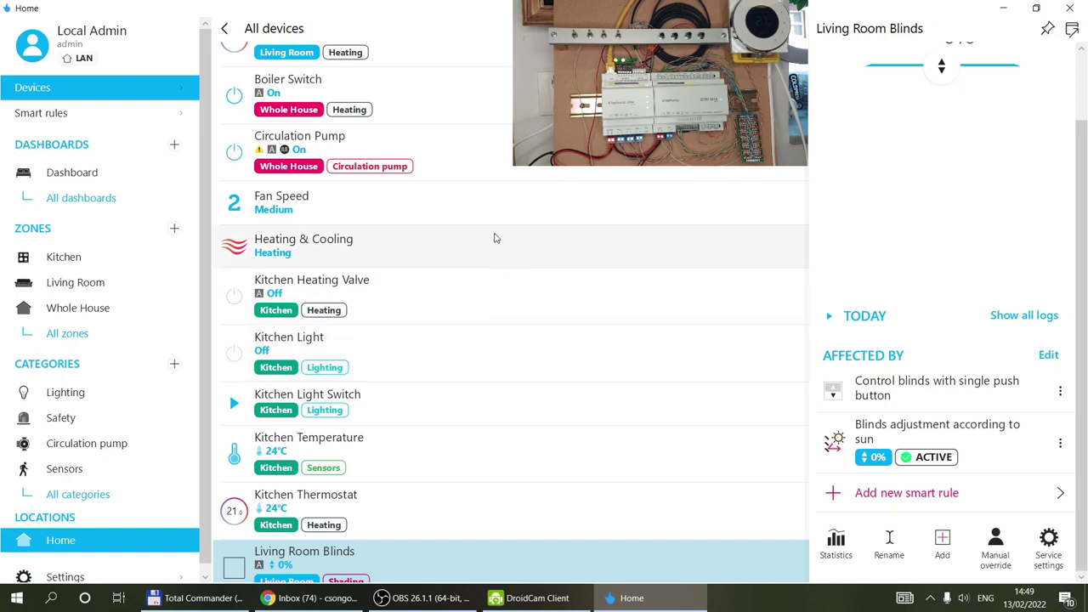
# Review the service settings of Living Room Blinds, including the device types, sun orientation, durations and calibration options
pyautogui.click(1048, 542)
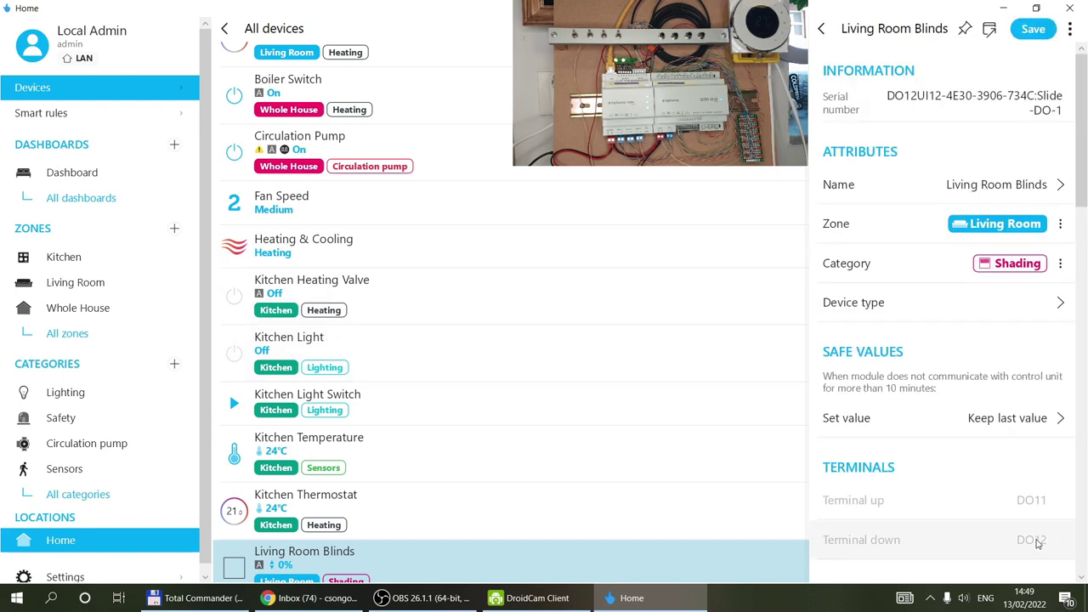
pyautogui.click(946, 303)
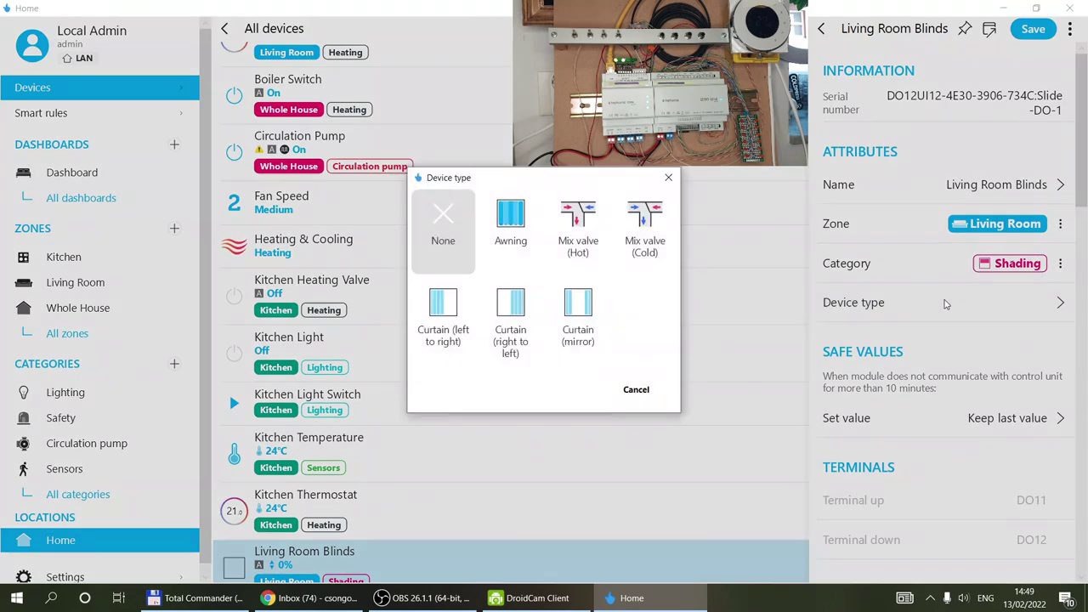
pyautogui.click(636, 389)
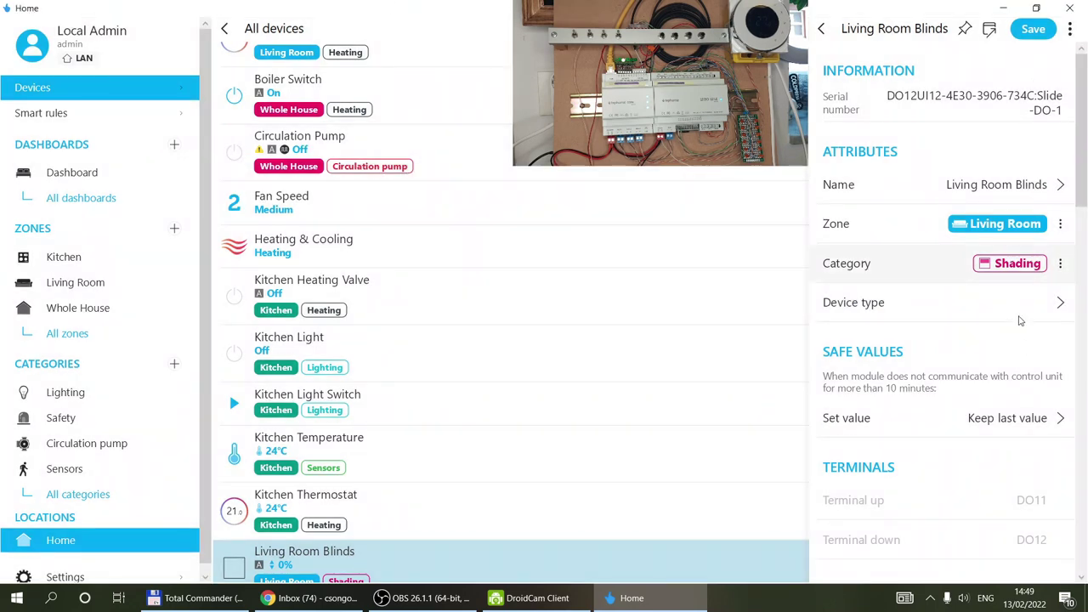
pyautogui.scroll(-10, 923, 268)
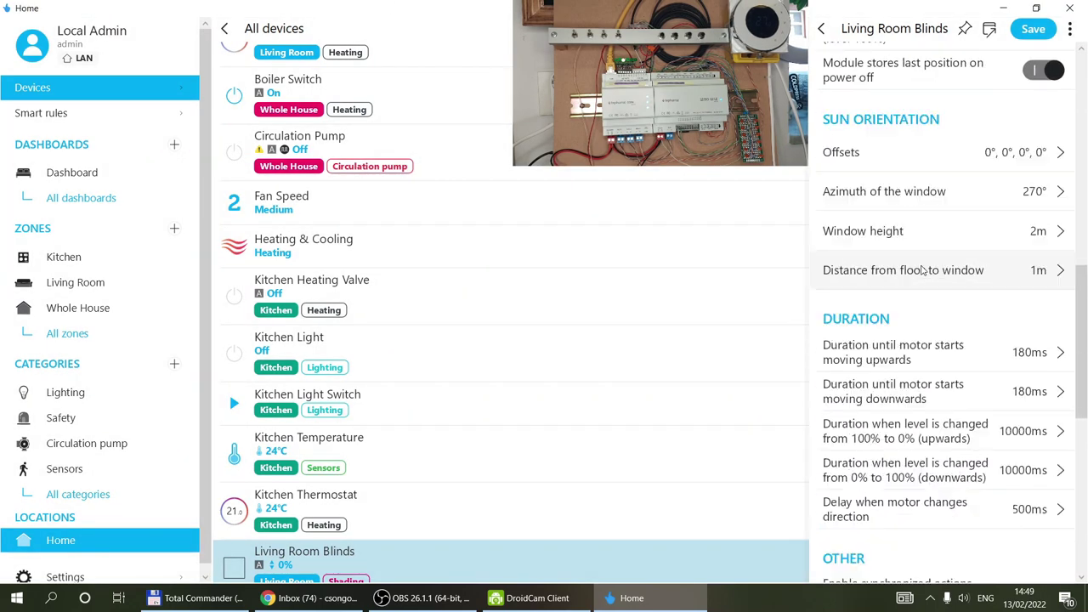
pyautogui.scroll(-5, 923, 268)
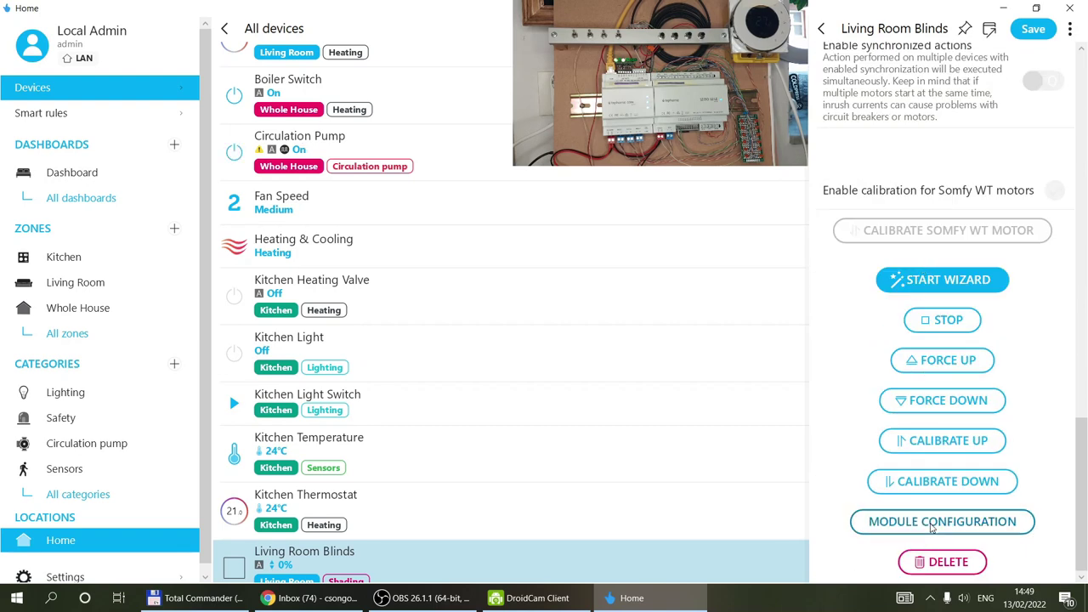
# Open the blinds' module configuration and examine the function, terminals and attributes of the Living Room Blinds output
pyautogui.click(931, 527)
pyautogui.scroll(-3, 939, 382)
pyautogui.scroll(1, 925, 325)
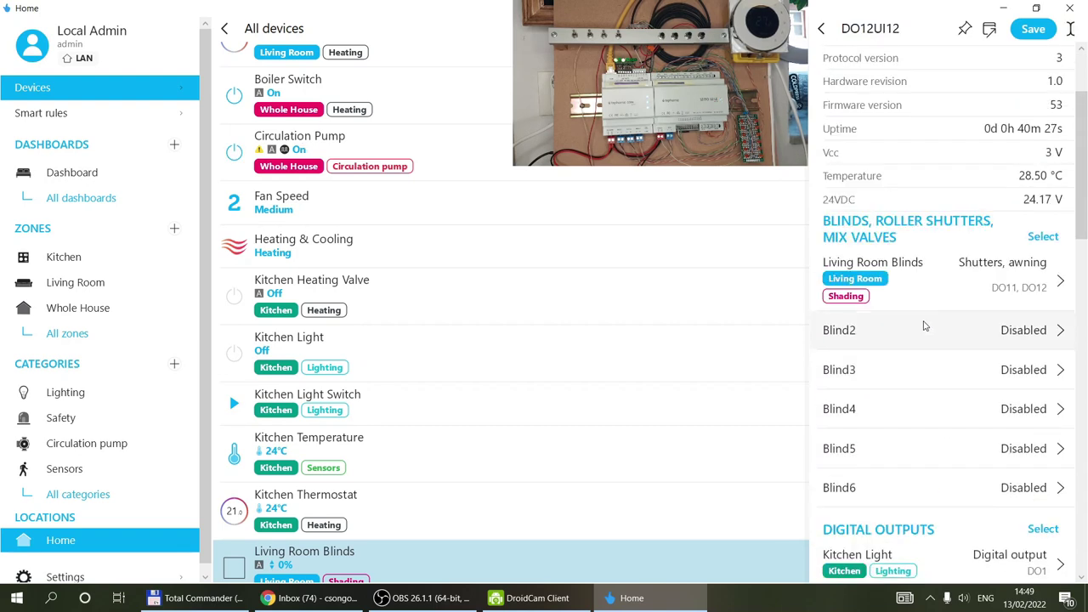
pyautogui.click(939, 274)
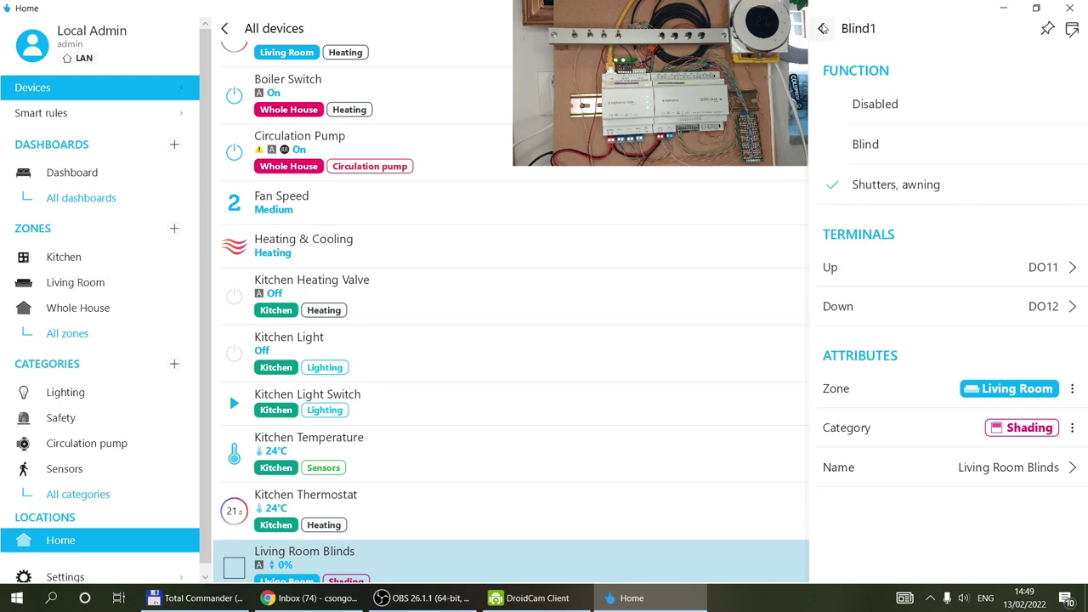
pyautogui.click(821, 28)
pyautogui.scroll(-2, 887, 367)
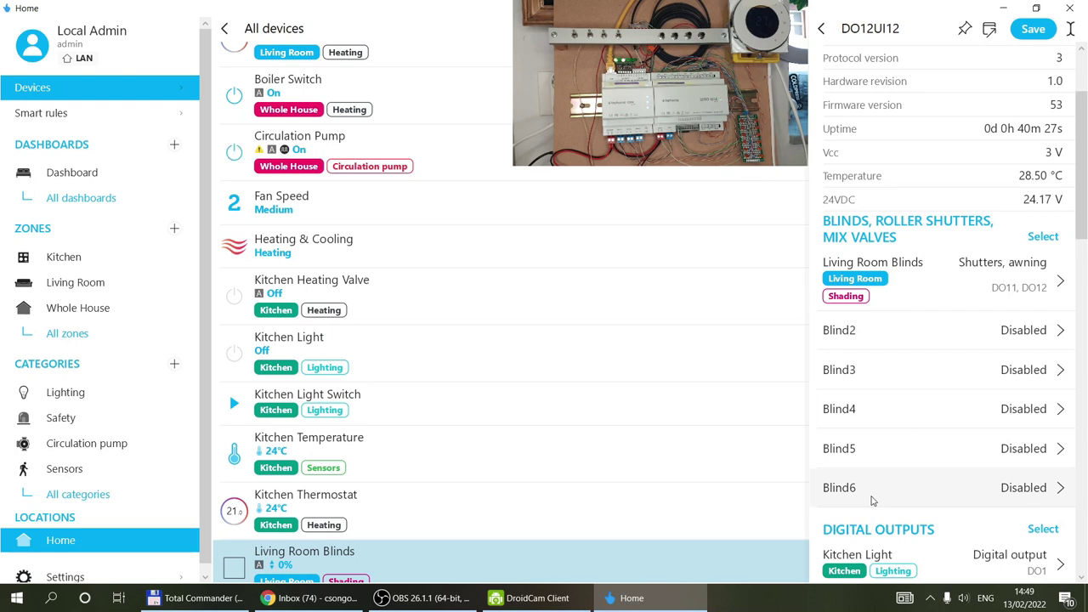
pyautogui.click(955, 269)
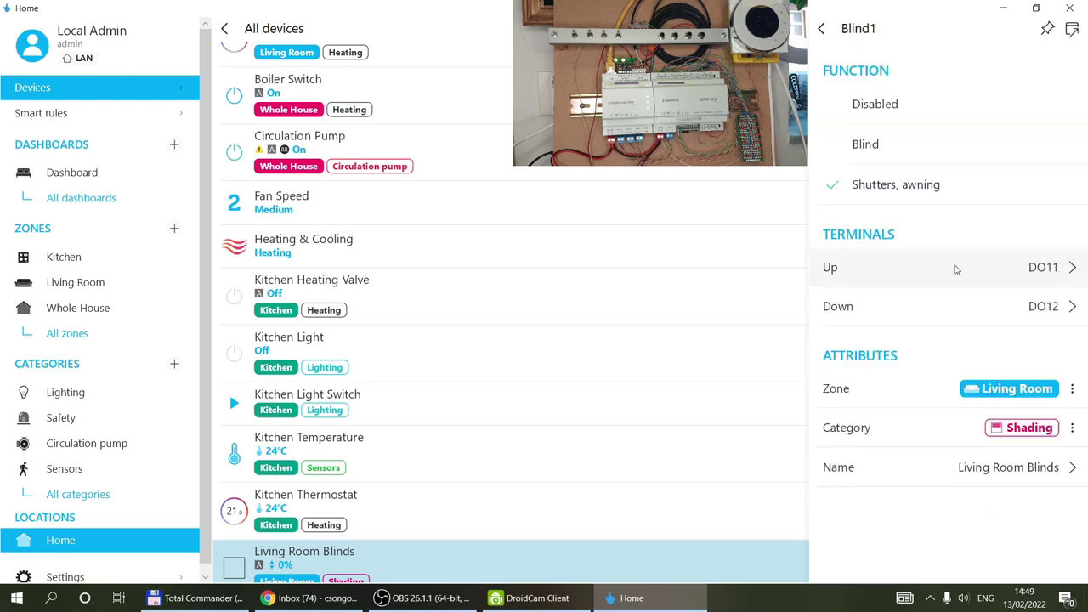
# Change the Blind1 output's function to Blind, name it Living Room Louvres and save the module configuration
pyautogui.click(1007, 470)
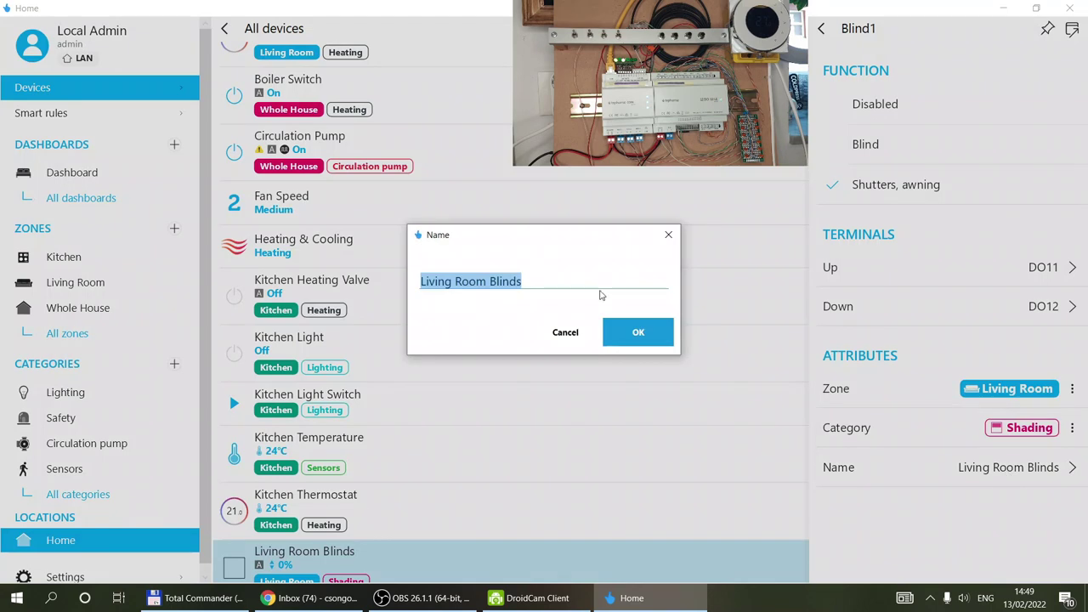
pyautogui.click(566, 333)
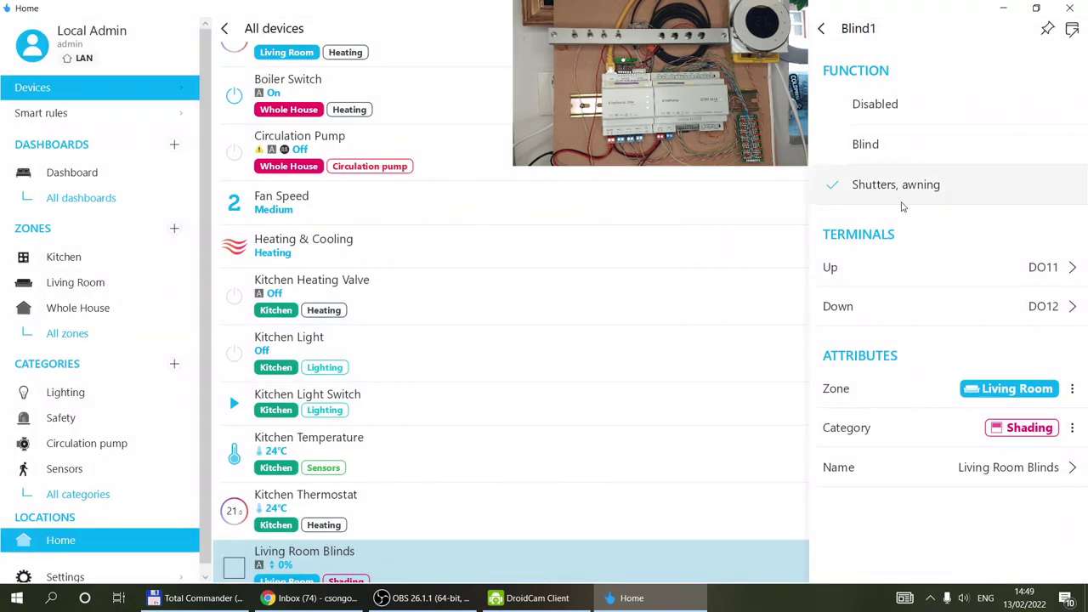
pyautogui.click(876, 145)
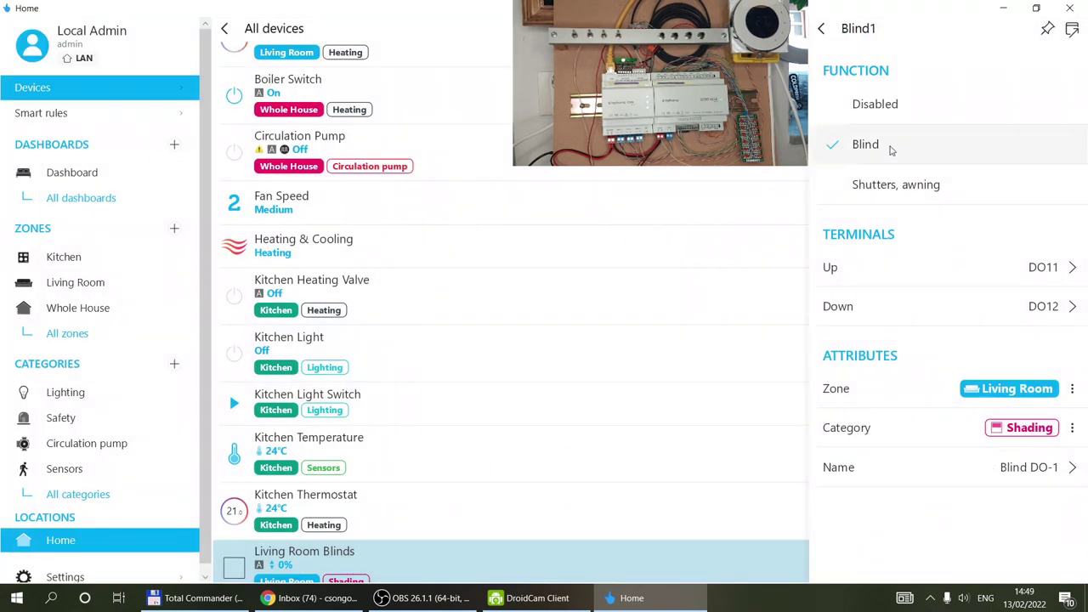
pyautogui.click(1011, 467)
pyautogui.write('Li')
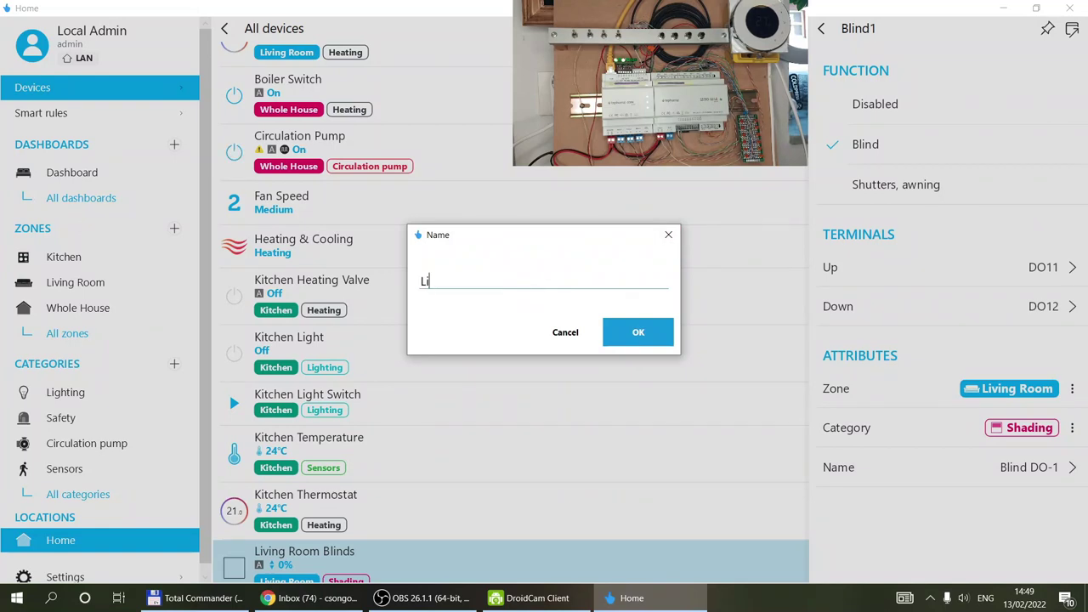
pyautogui.write('ving Room Louvres')
pyautogui.click(637, 332)
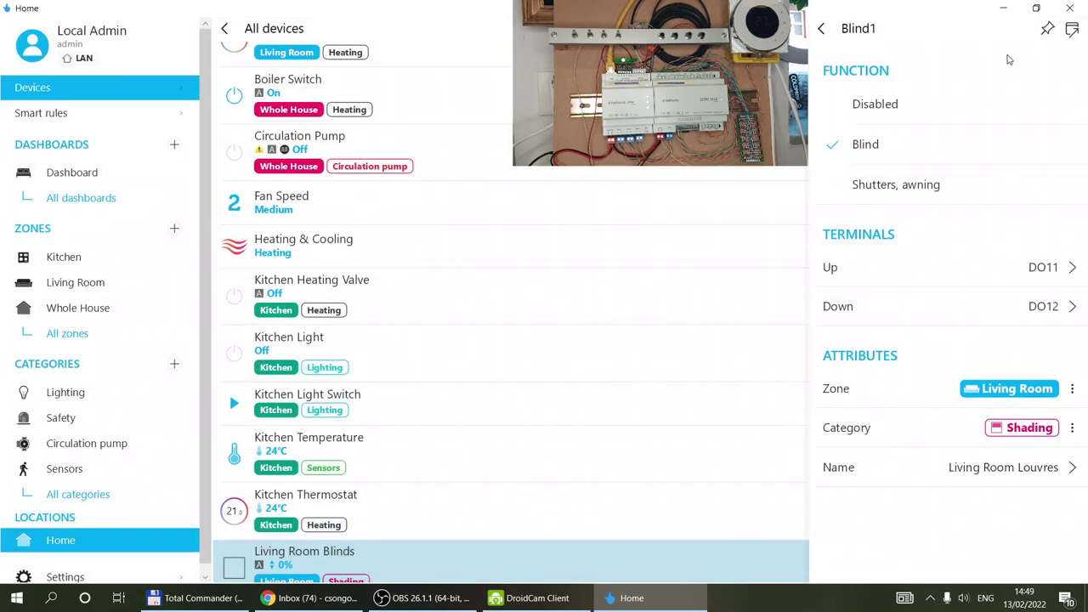
pyautogui.click(823, 30)
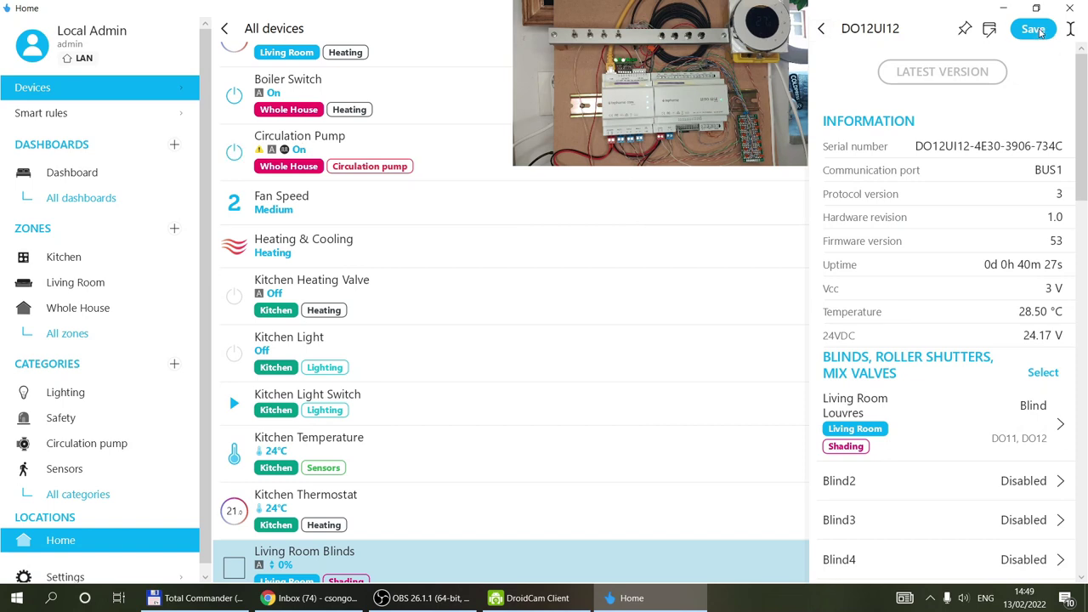
pyautogui.click(1033, 30)
# Open the service settings of Living Room Louvres and examine the safe values, terminals, calibration options and type of slats
pyautogui.scroll(-5, 420, 233)
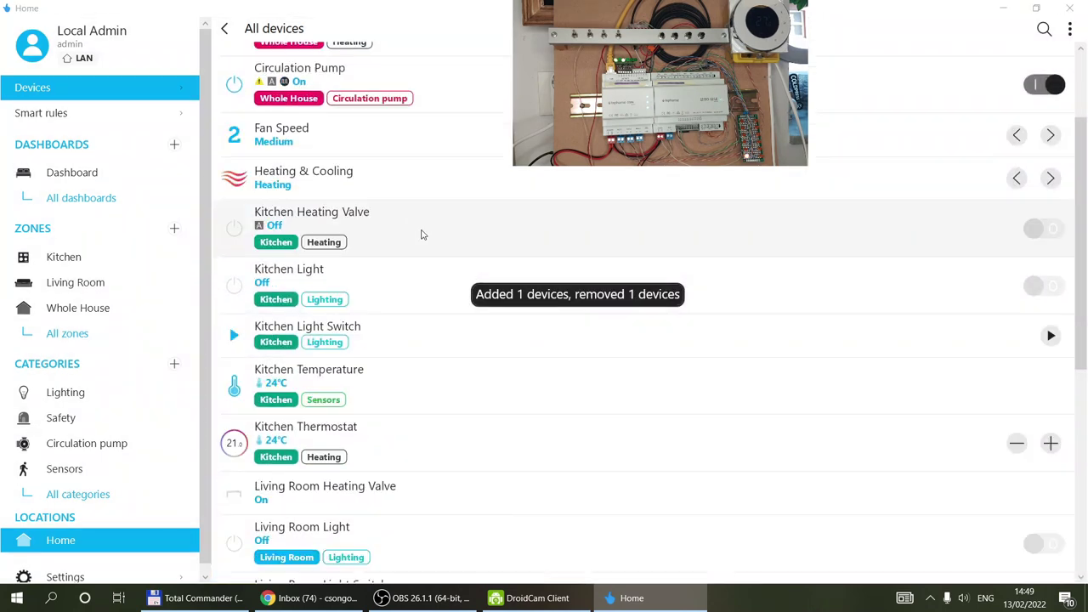
pyautogui.click(394, 330)
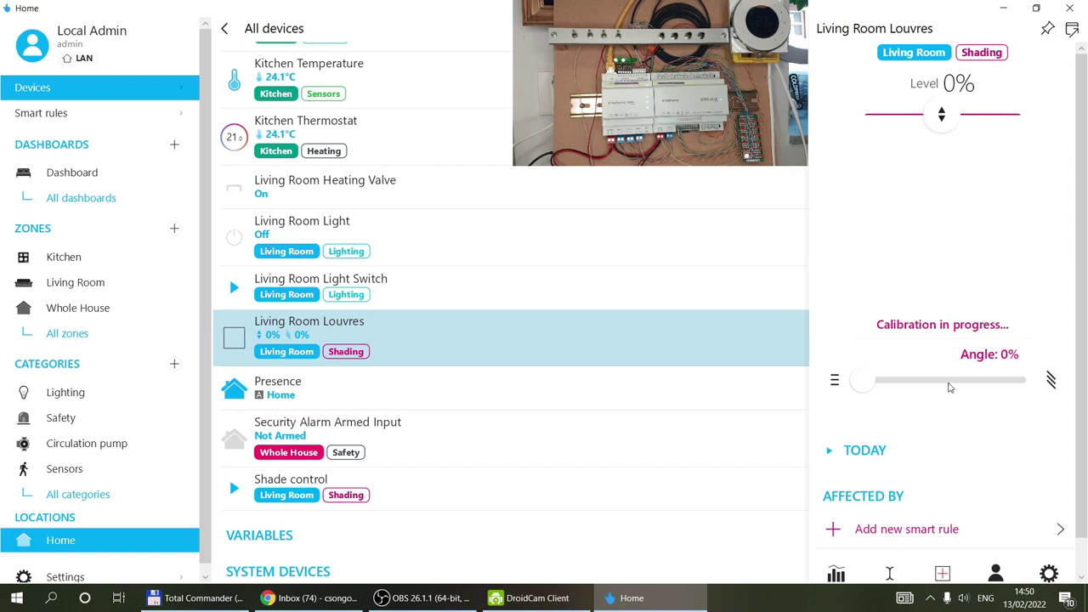
pyautogui.scroll(-1, 952, 360)
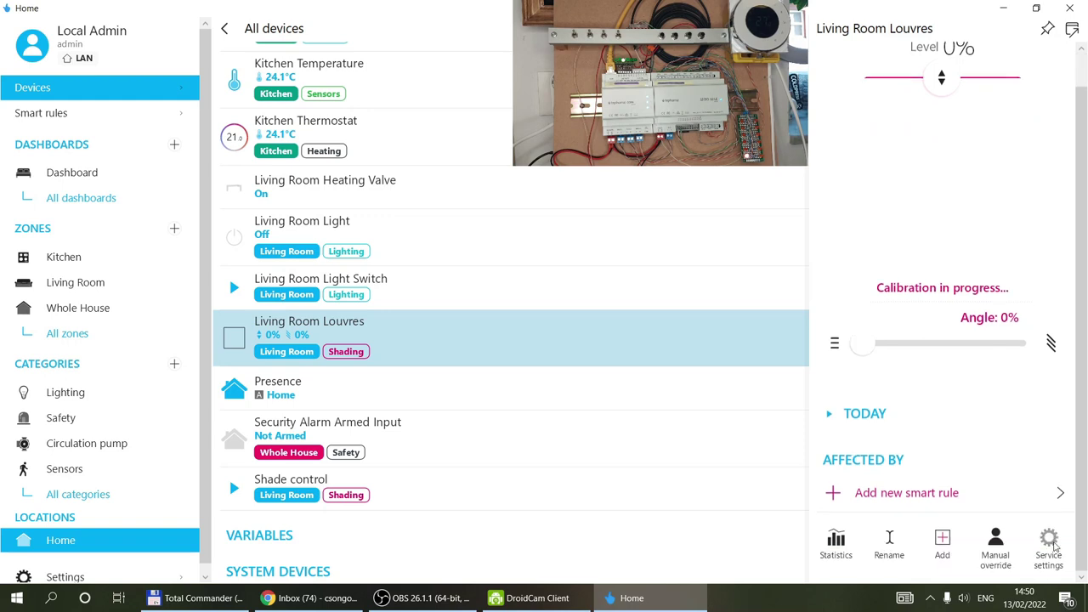
pyautogui.click(1054, 548)
pyautogui.scroll(-3, 1005, 170)
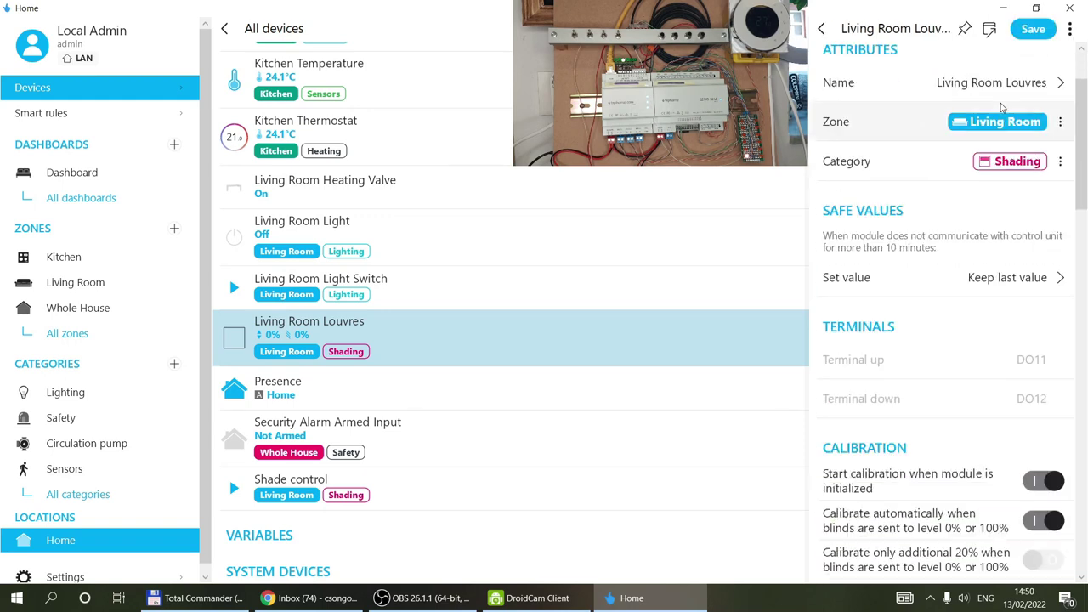
pyautogui.scroll(-5, 964, 213)
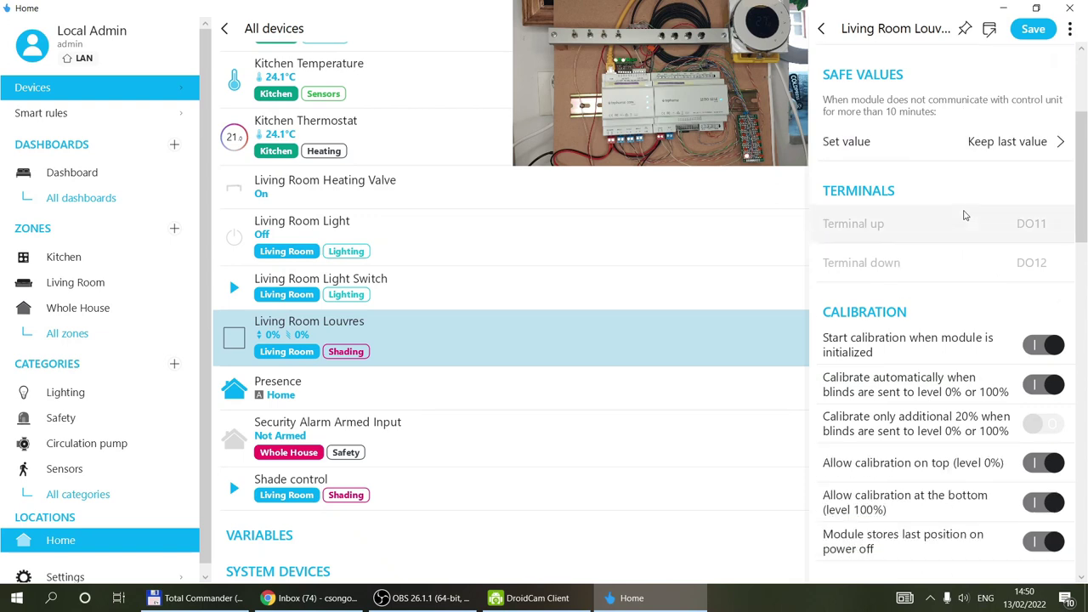
pyautogui.scroll(-4, 1030, 208)
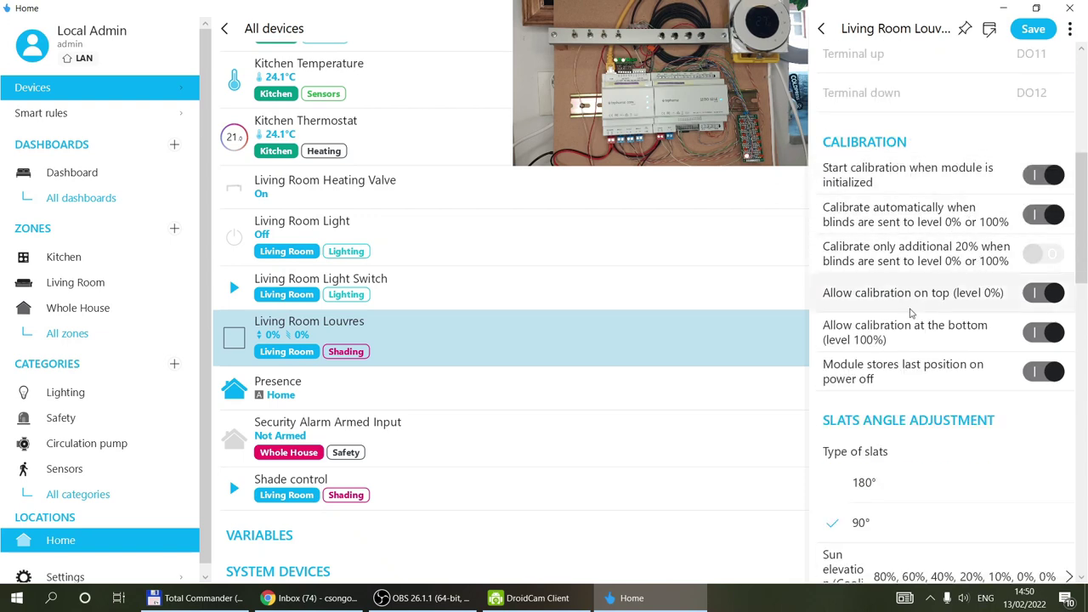
pyautogui.scroll(-7, 900, 292)
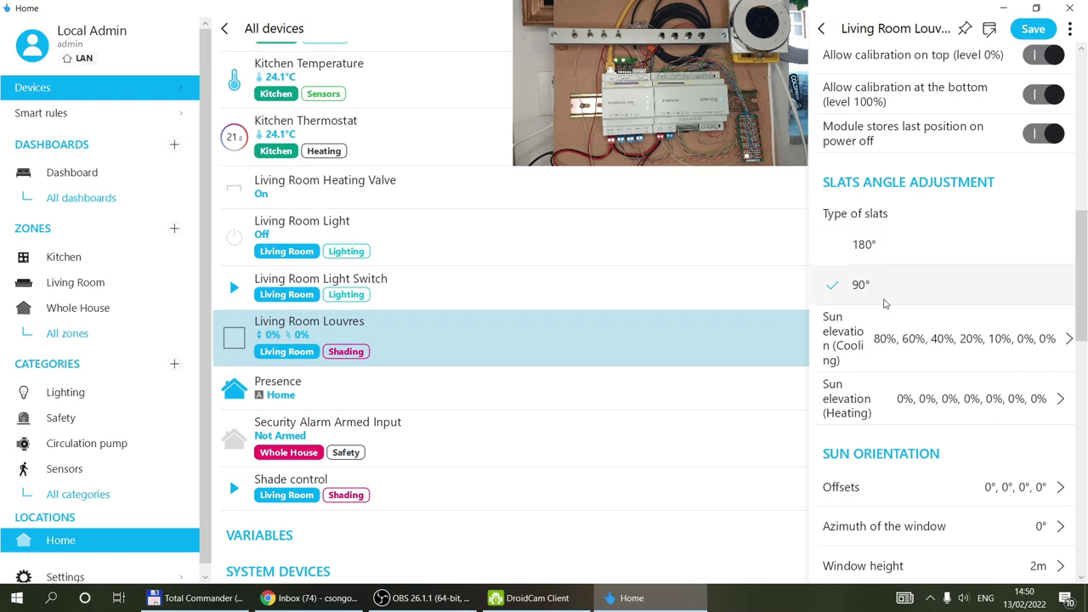
# Review the slat angles assigned to each sun elevation for cooling and for heating
pyautogui.click(953, 351)
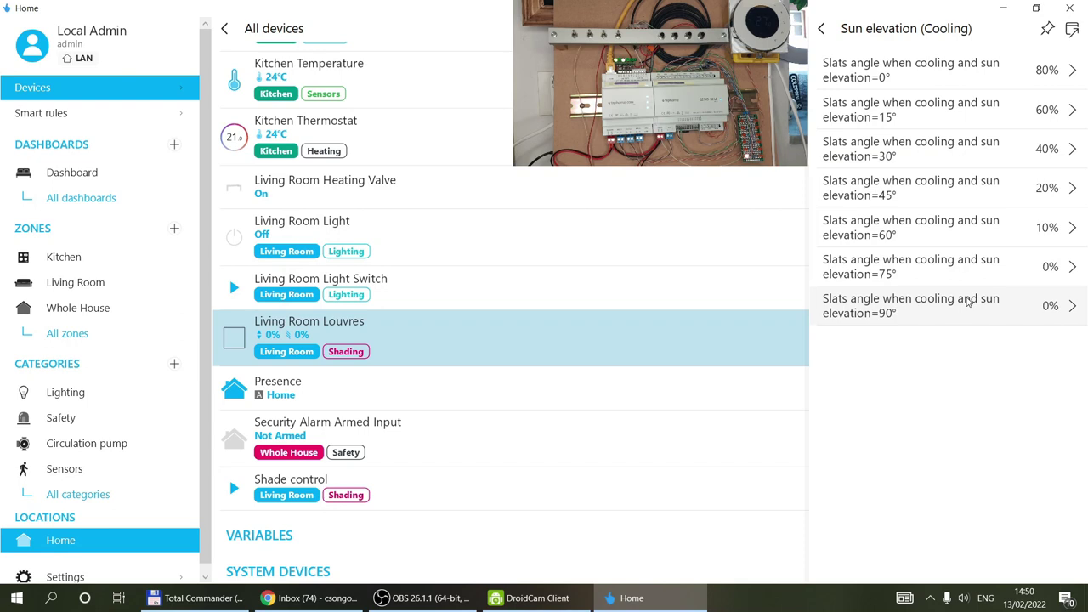
pyautogui.click(821, 28)
pyautogui.scroll(-7, 975, 206)
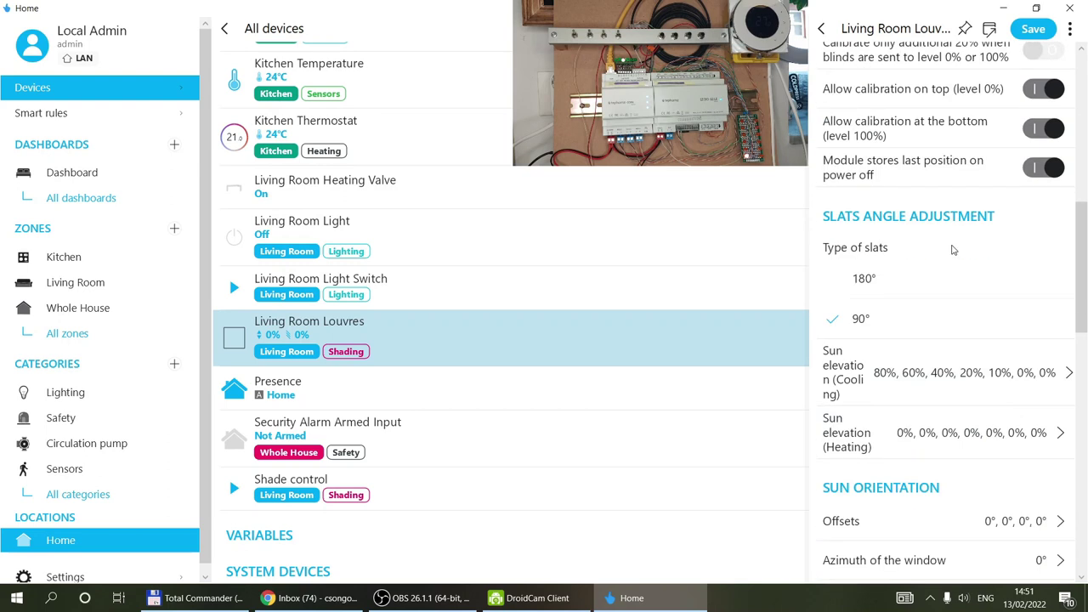
pyautogui.scroll(-3, 952, 249)
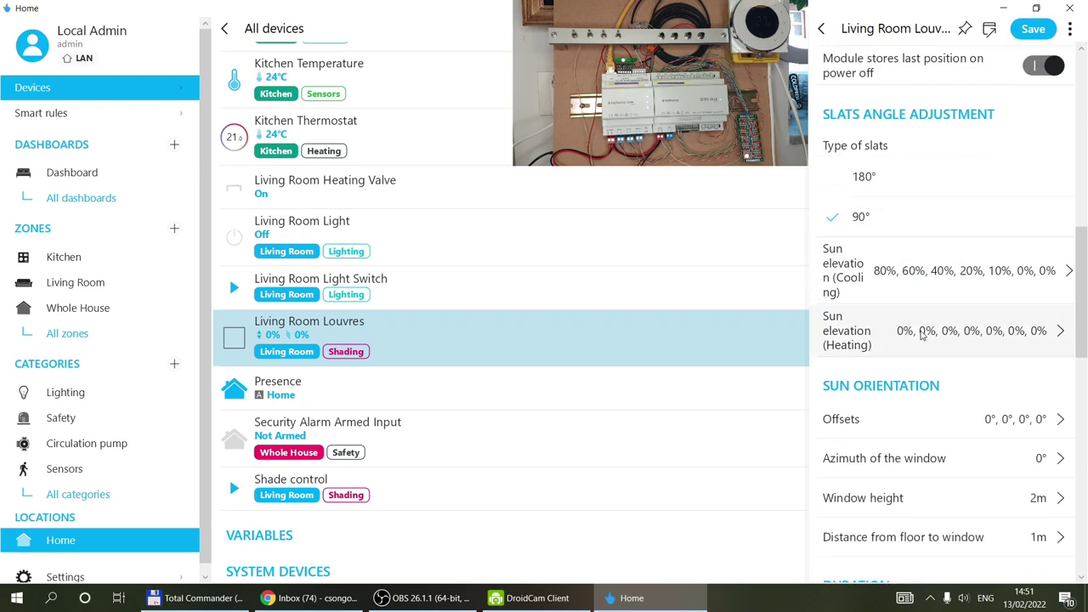
pyautogui.click(922, 334)
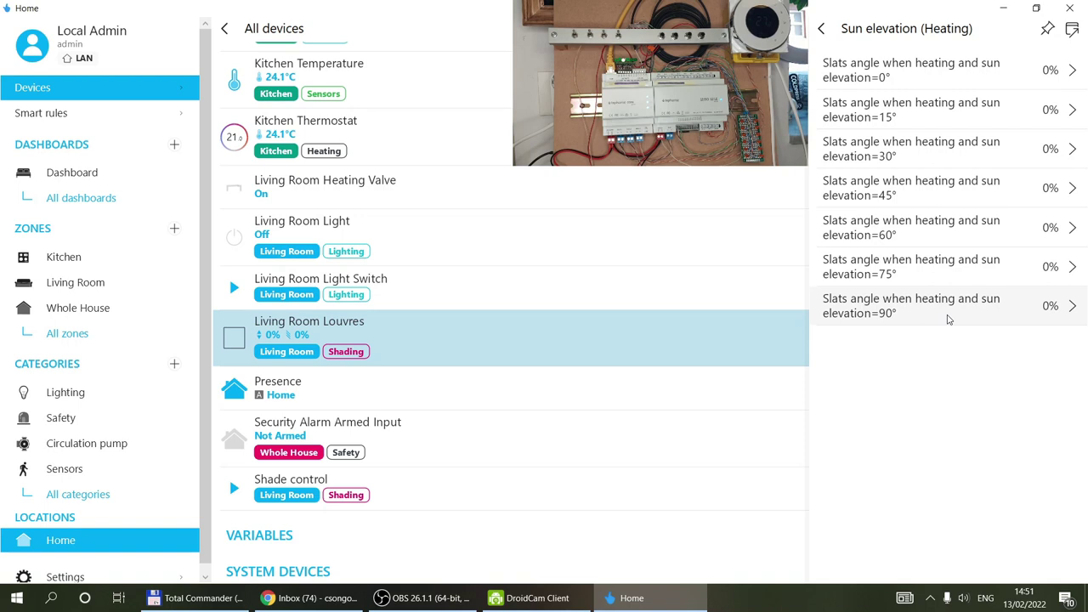
pyautogui.click(823, 29)
# Set the azimuth of the window to 270° in the louvres' sun orientation settings
pyautogui.scroll(-10, 889, 291)
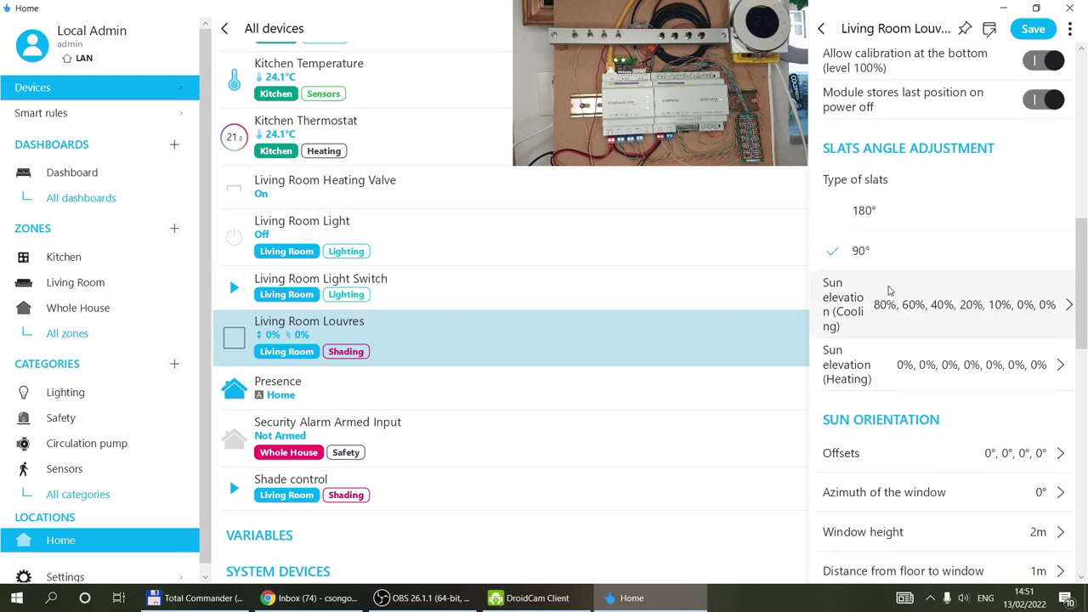
pyautogui.scroll(-5, 889, 290)
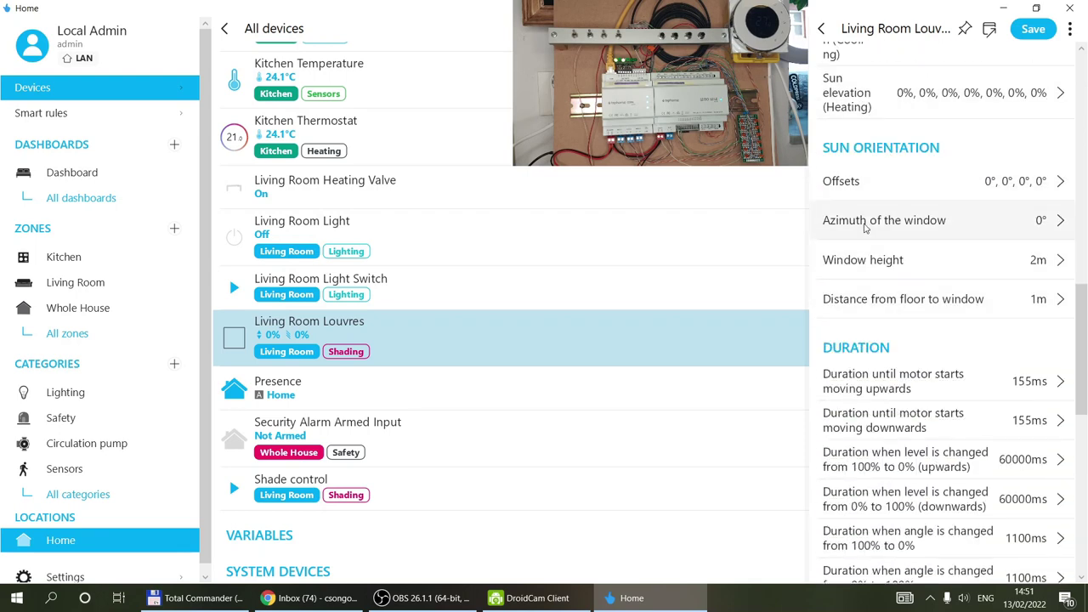
pyautogui.click(936, 234)
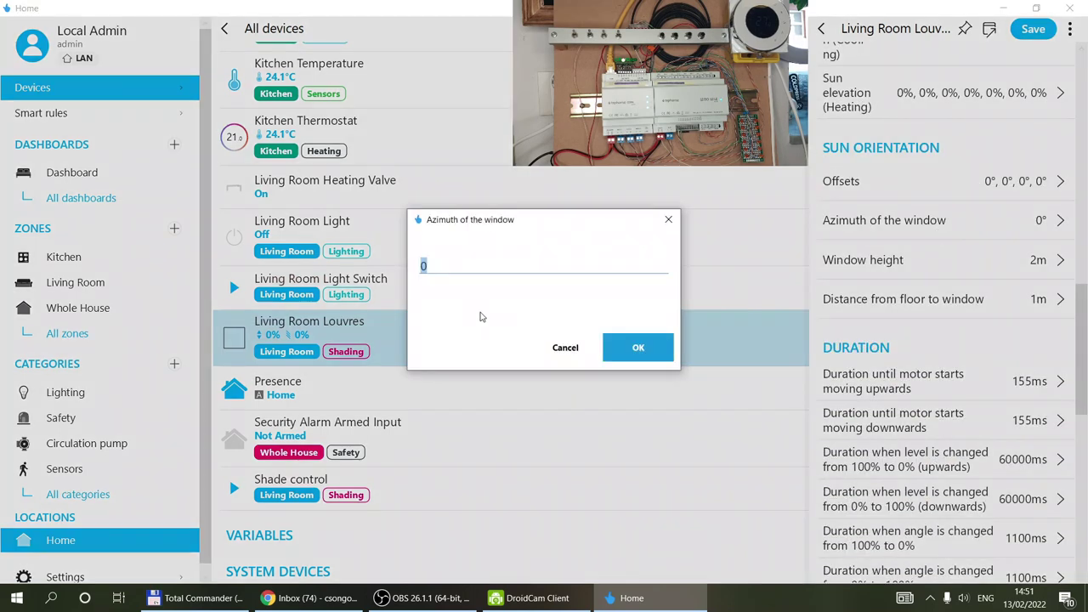
pyautogui.write('270')
pyautogui.click(625, 353)
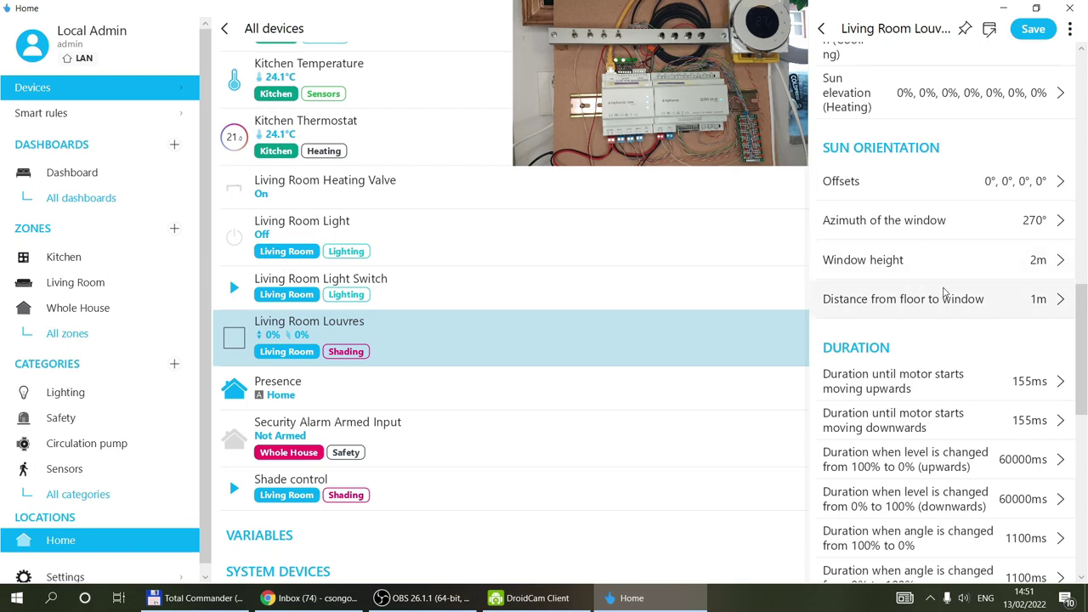
# Set the louvres' level change durations to 10000 ms for both upward and downward movement
pyautogui.scroll(-2, 940, 221)
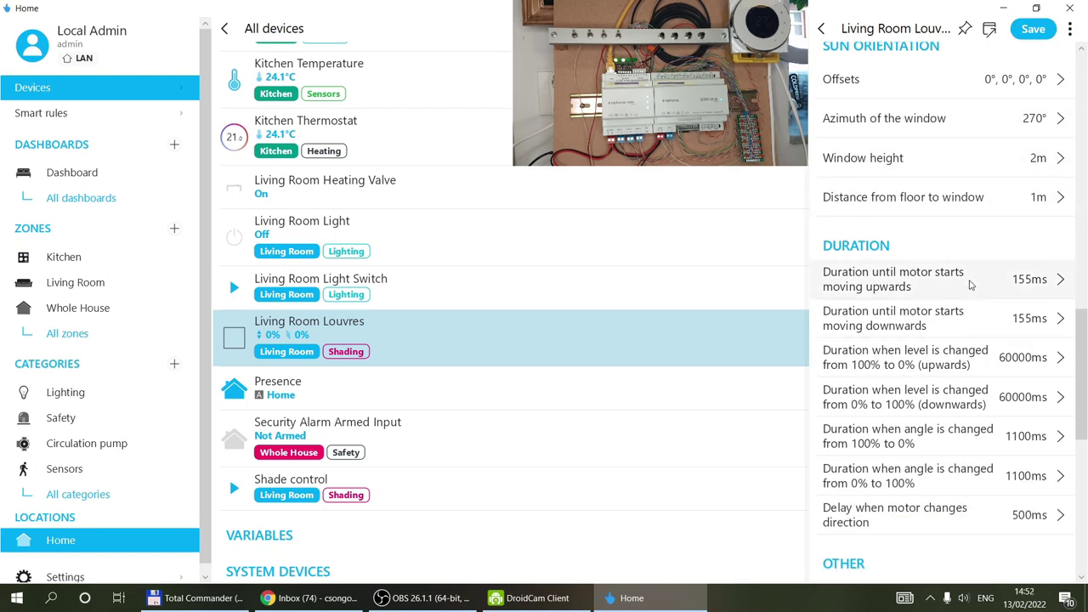
pyautogui.scroll(-1, 943, 314)
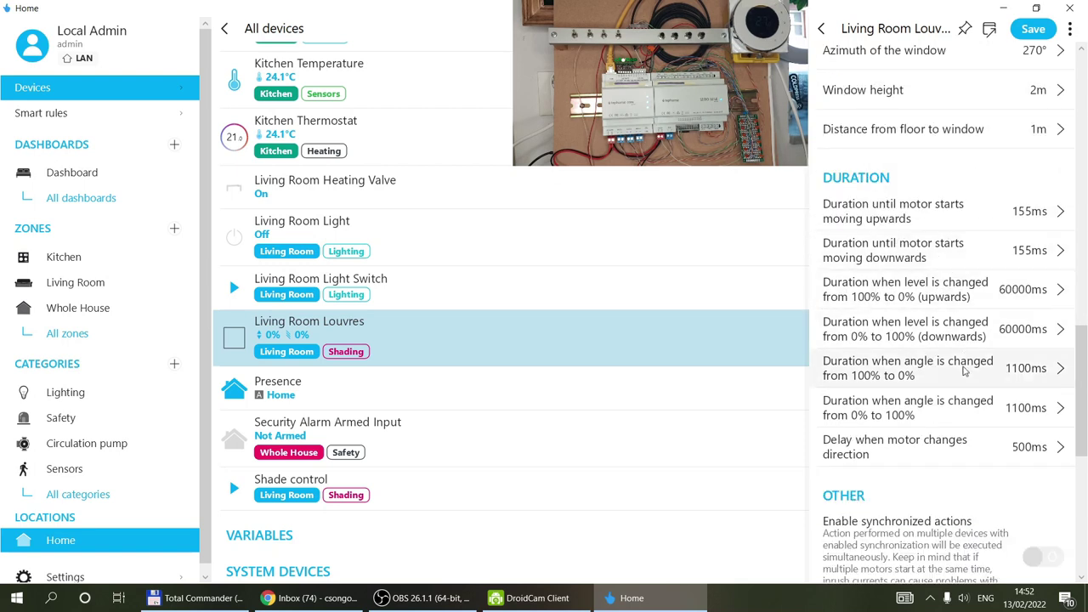
pyautogui.click(956, 296)
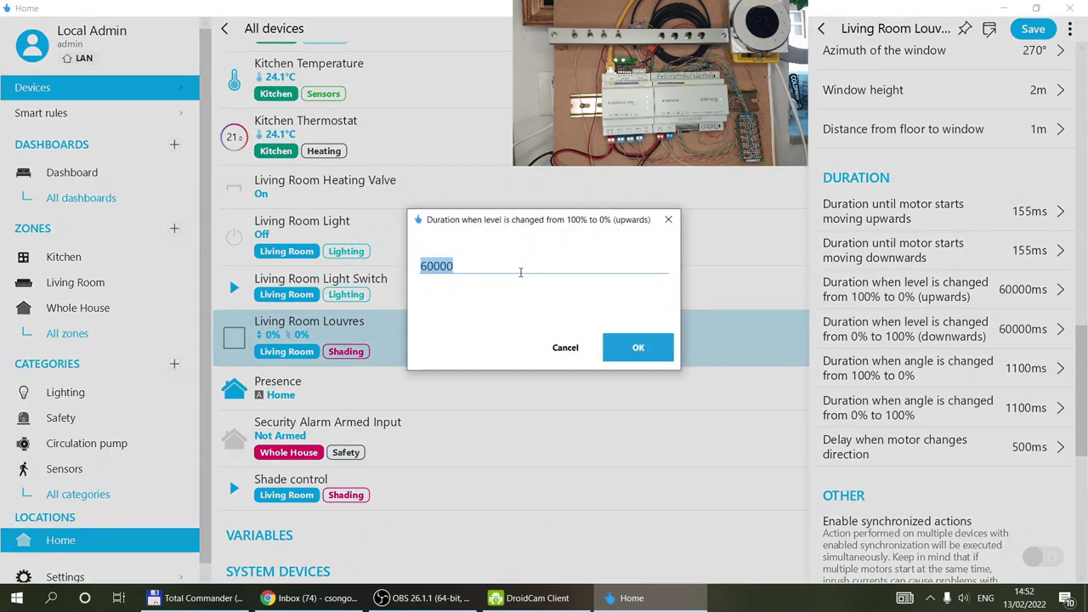
pyautogui.write('10000')
pyautogui.click(611, 340)
pyautogui.click(1060, 335)
pyautogui.write('10000')
pyautogui.click(637, 352)
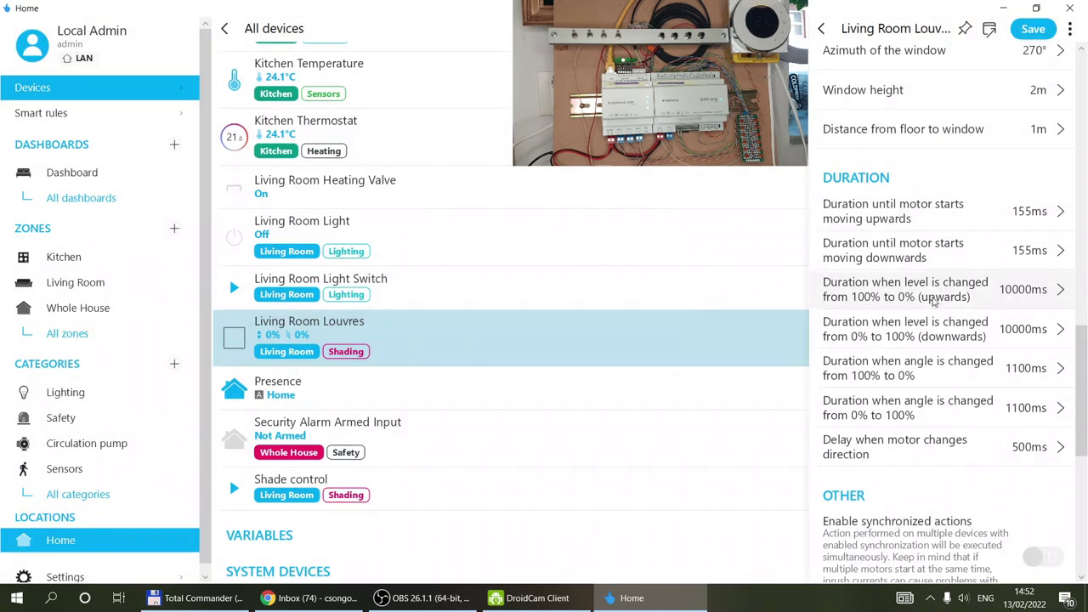
# Review the louvres' angle durations, synchronized actions, Somfy WT motor option, manual control commands and safe values
pyautogui.scroll(-2, 940, 252)
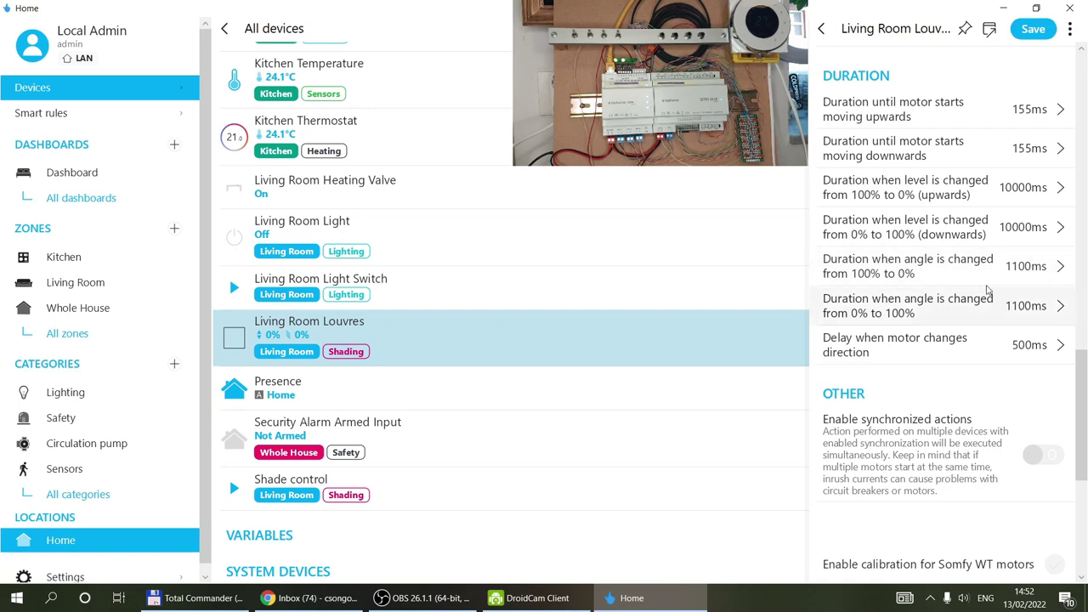
pyautogui.scroll(-2, 987, 285)
pyautogui.scroll(-3, 987, 285)
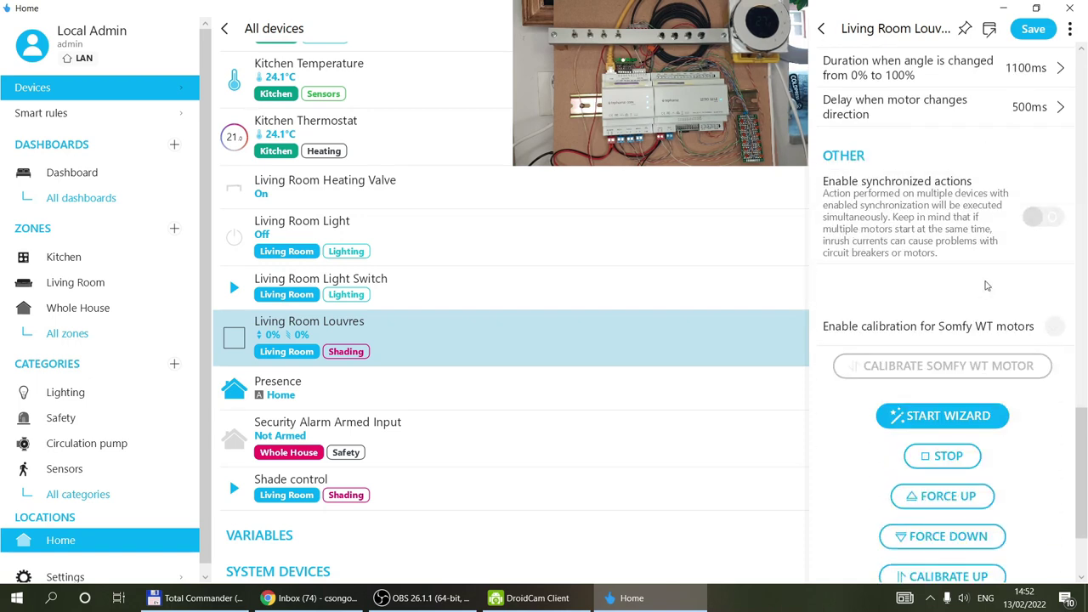
pyautogui.scroll(-3, 986, 285)
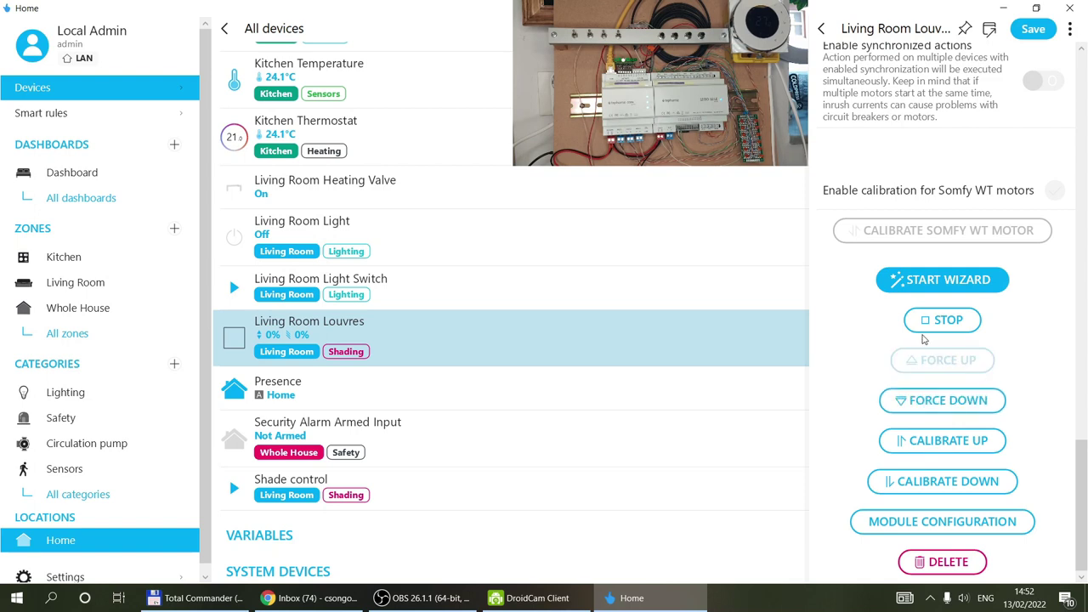
pyautogui.scroll(10, 935, 340)
pyautogui.scroll(8, 925, 113)
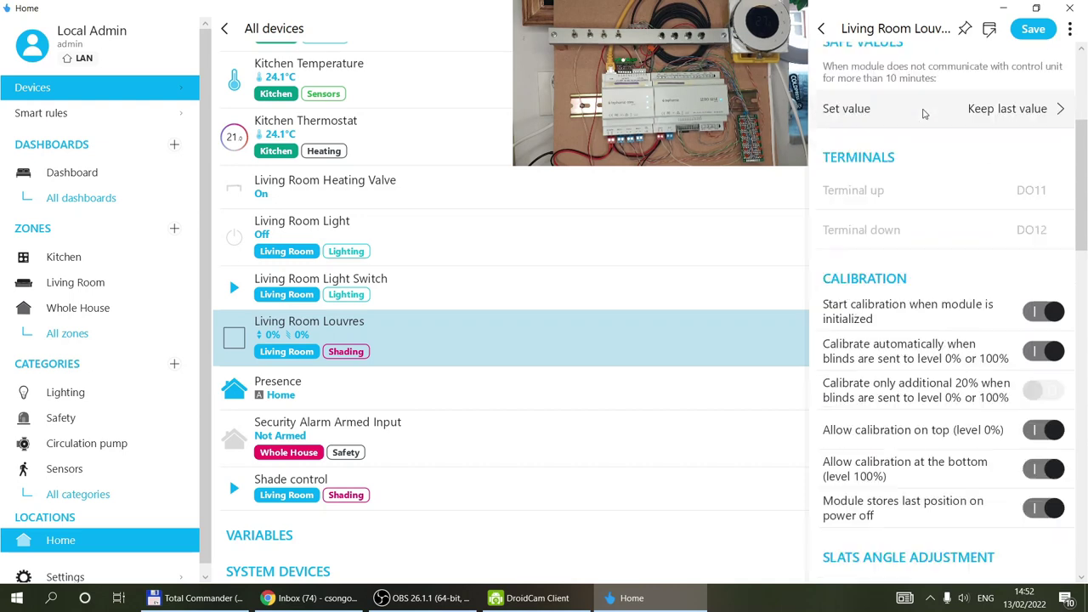
pyautogui.scroll(-2, 959, 243)
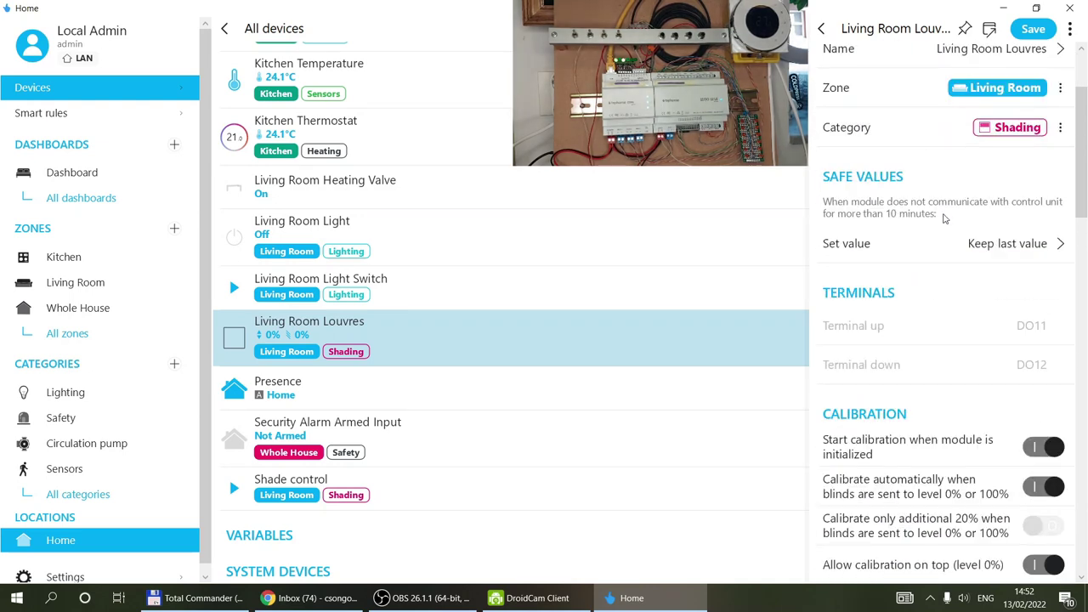
# Start the upward calibration of Living Room Louvres and save the service settings
pyautogui.scroll(-10, 943, 219)
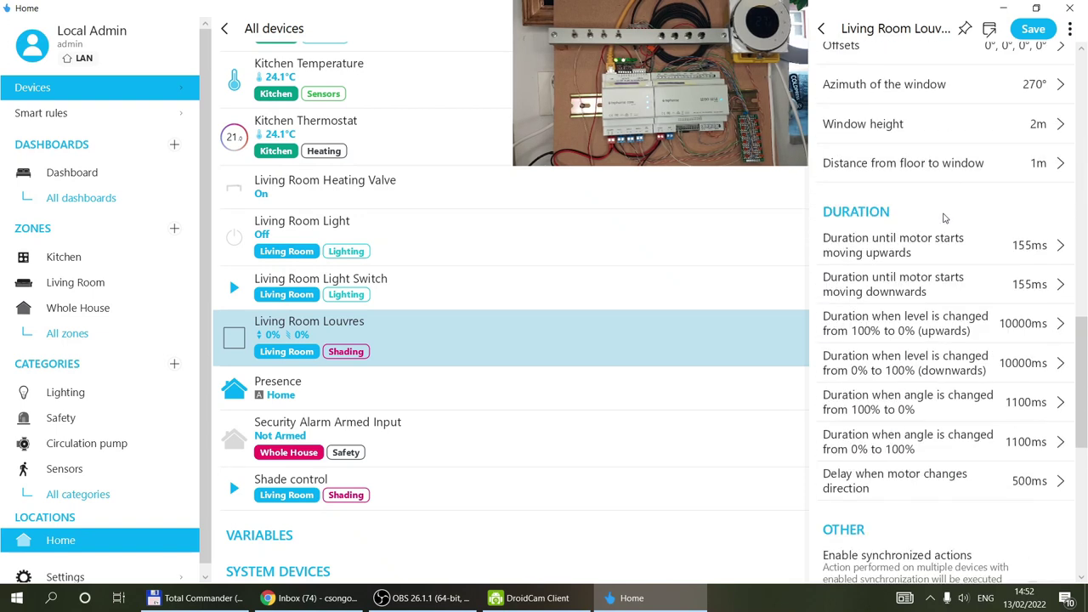
pyautogui.scroll(-6, 943, 218)
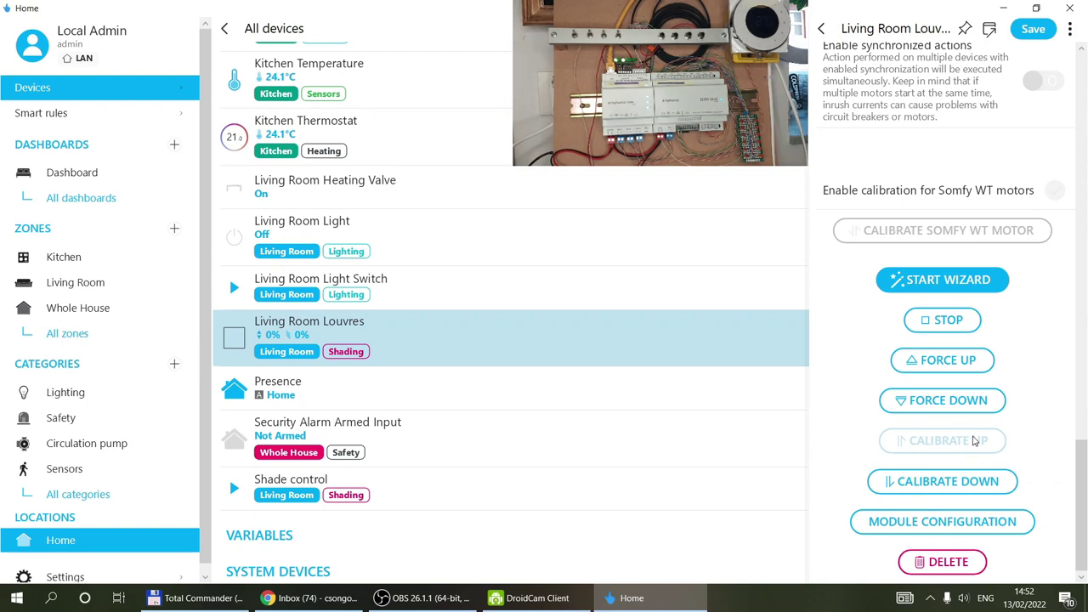
pyautogui.click(974, 440)
pyautogui.click(1033, 29)
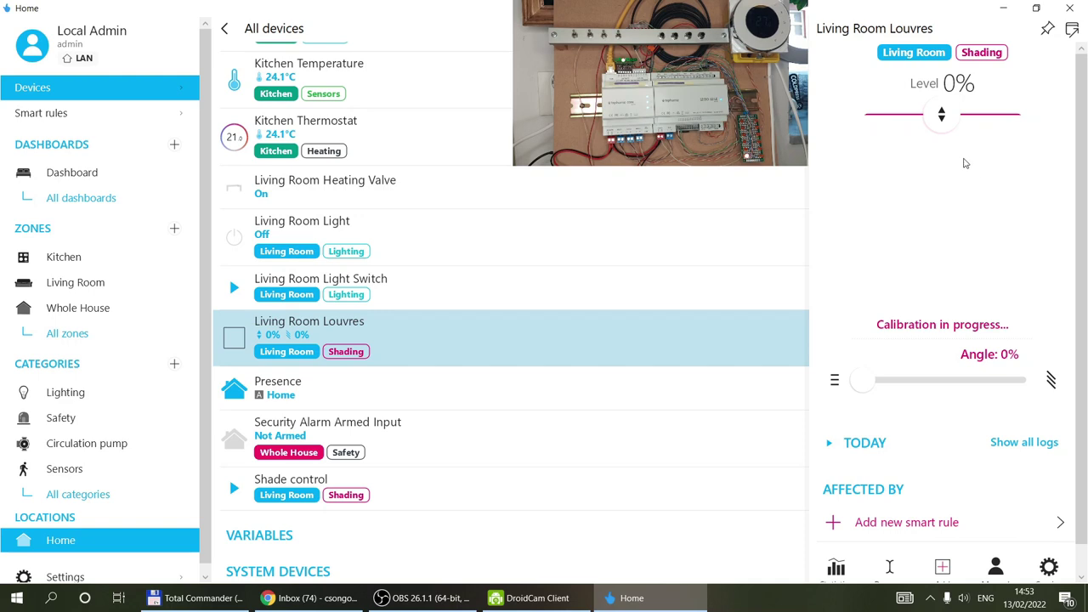
# Lower Living Room Louvres to level 100% and set the slat angle to 40%
pyautogui.moveTo(943, 120); pyautogui.dragTo(941, 409)
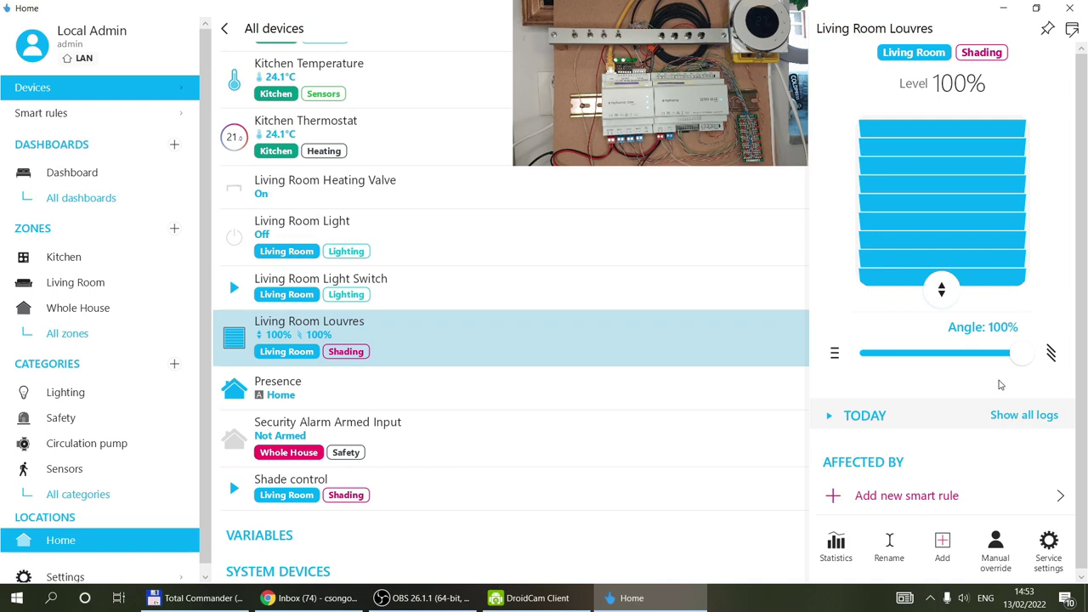
pyautogui.moveTo(1022, 353); pyautogui.dragTo(927, 358)
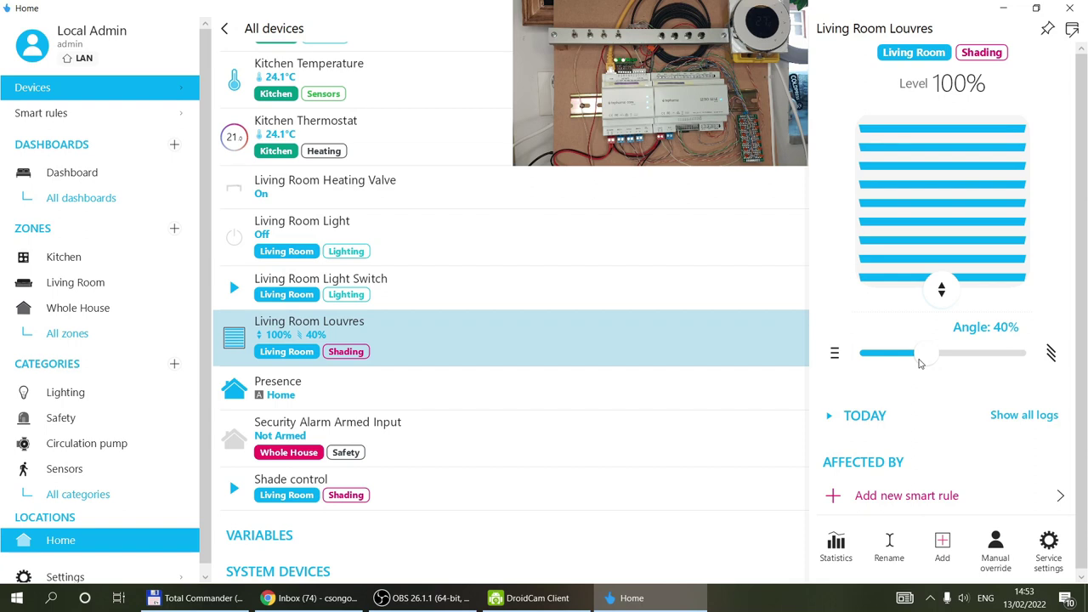
# Set the louvres' slat angle to 0%, raise the level to 69%, and lower it again to 100%
pyautogui.moveTo(926, 363); pyautogui.dragTo(858, 358)
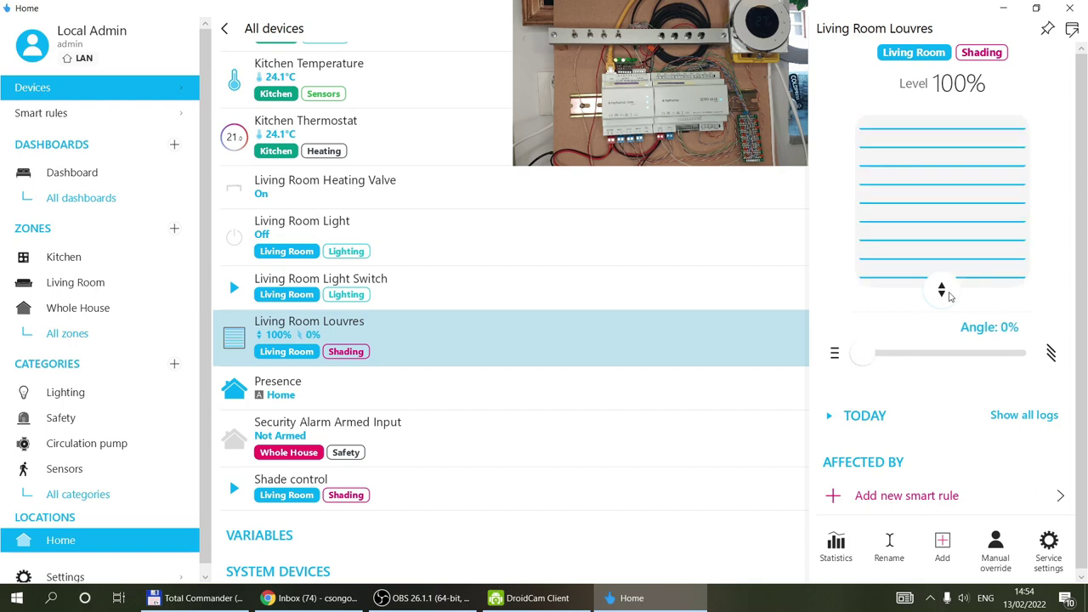
pyautogui.moveTo(949, 294); pyautogui.dragTo(942, 251)
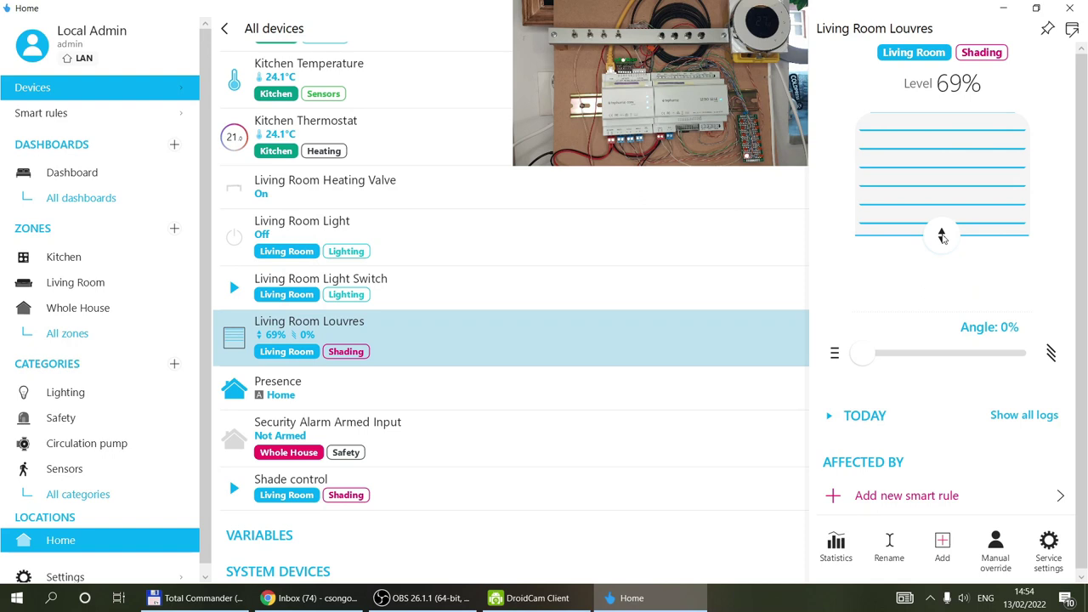
pyautogui.moveTo(941, 237); pyautogui.dragTo(941, 289)
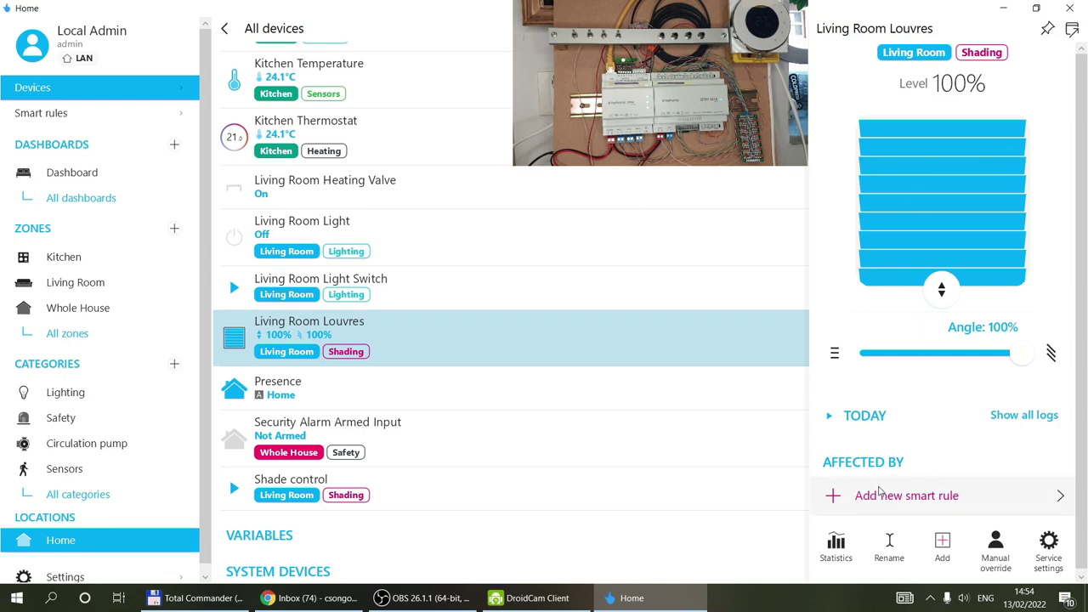
# Add a single push button blind control rule to Living Room Louvres with Shade control as its button, and save it
pyautogui.click(917, 507)
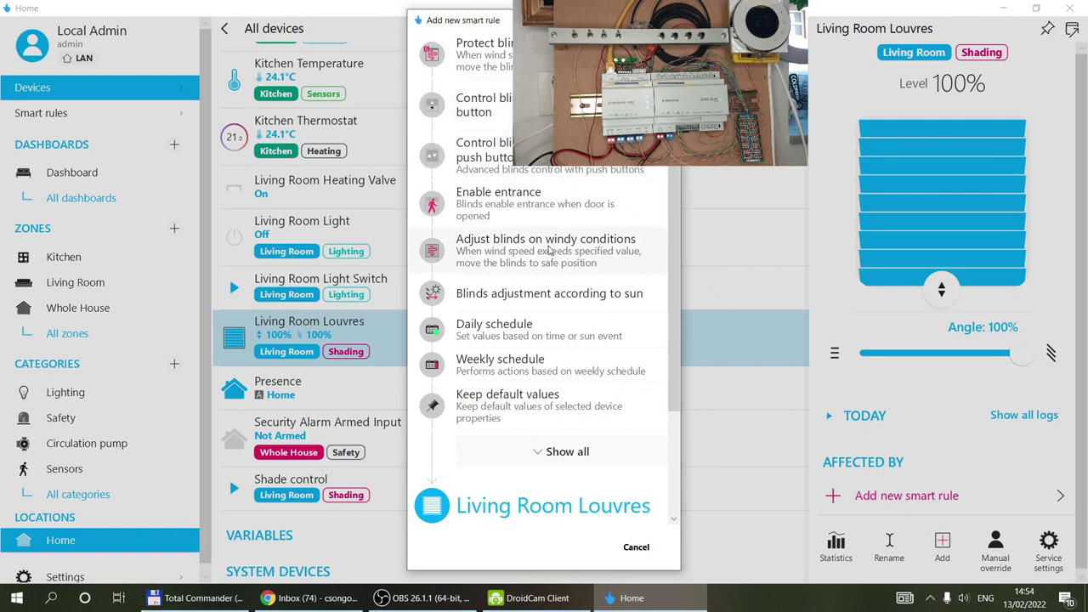
pyautogui.click(476, 103)
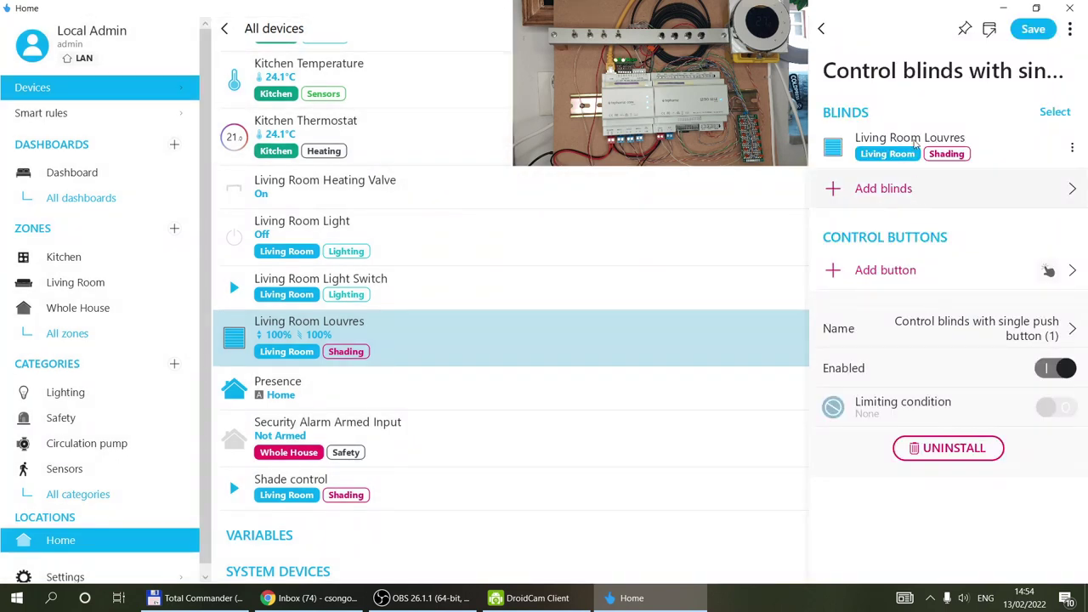
pyautogui.click(931, 275)
pyautogui.click(902, 183)
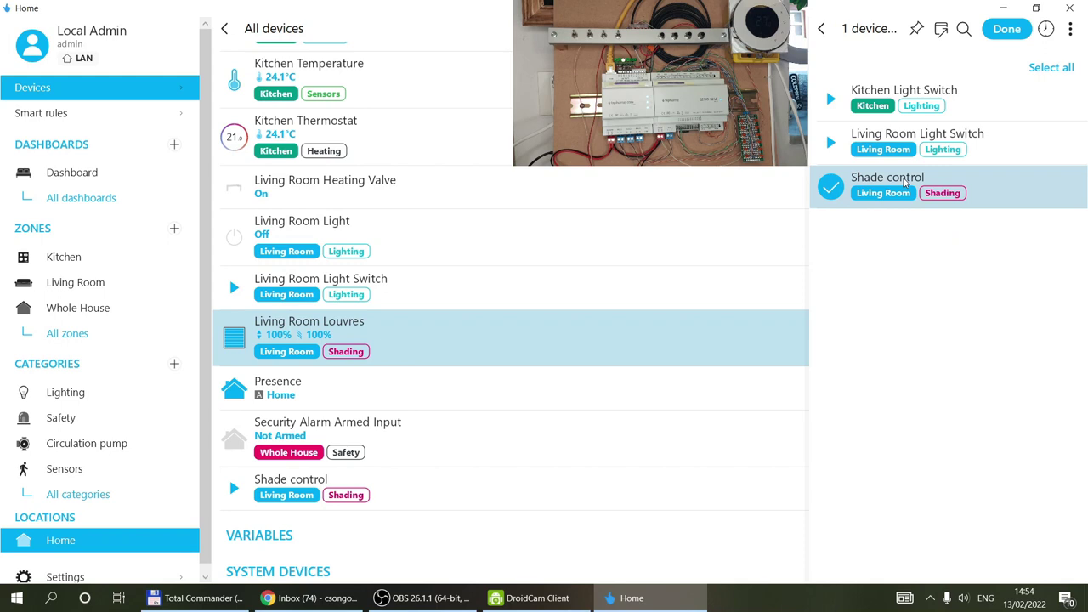
pyautogui.click(998, 28)
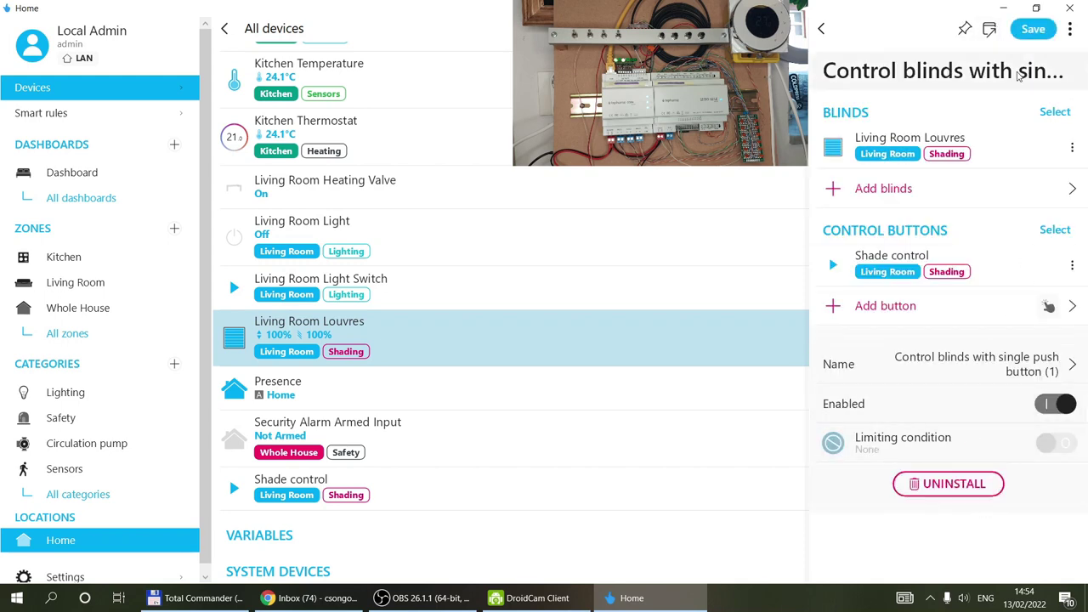
pyautogui.click(1035, 30)
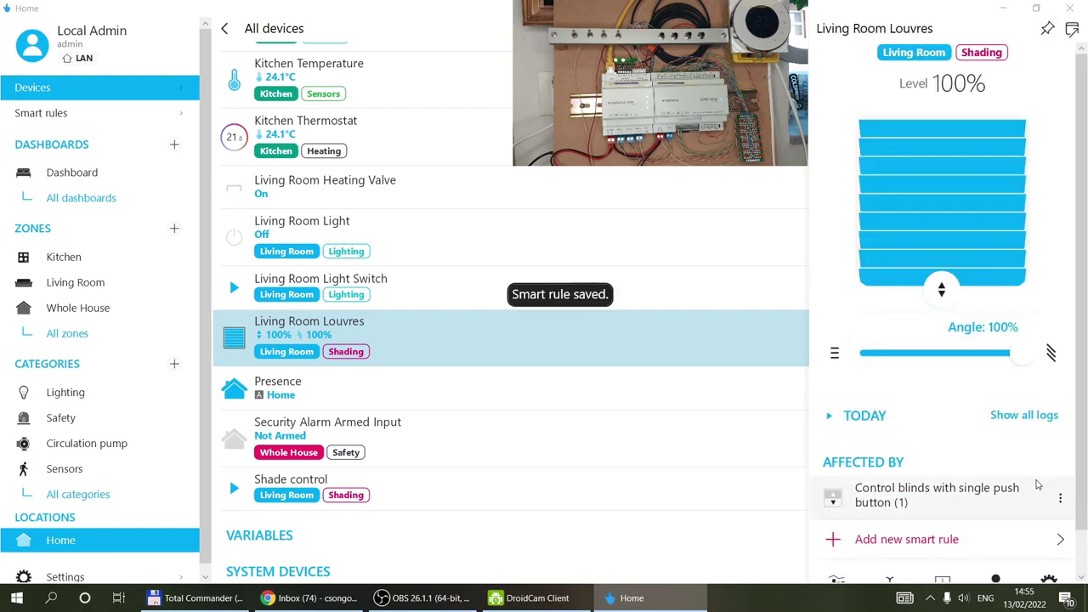
pyautogui.click(1003, 503)
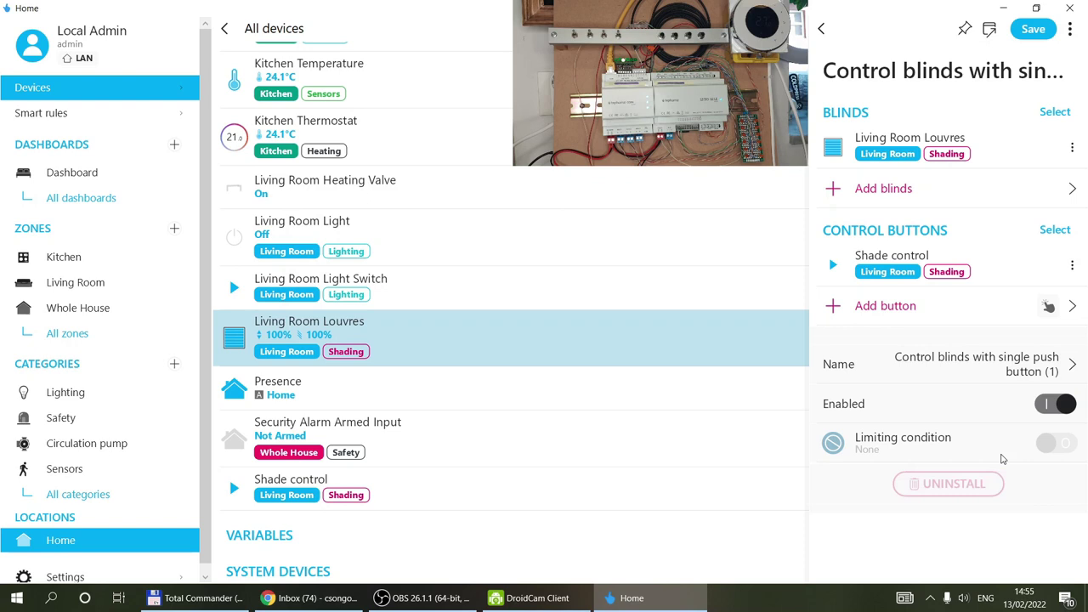
pyautogui.click(1036, 32)
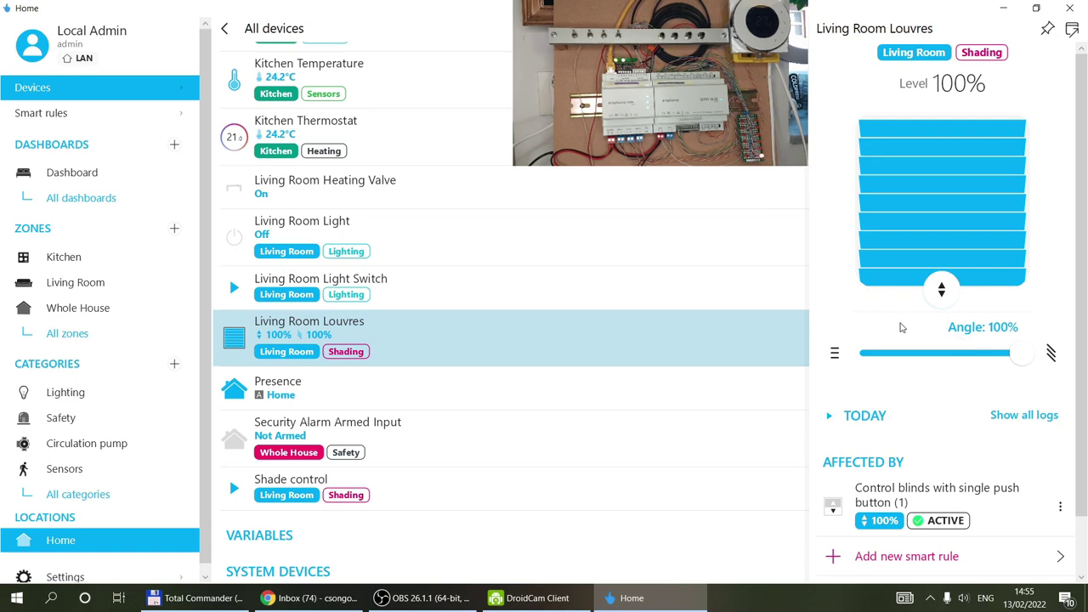
# Add a Blinds adjustment according to sun rule to Living Room Louvres and review its time, sensor and sun position settings
pyautogui.scroll(-1, 902, 328)
pyautogui.click(902, 495)
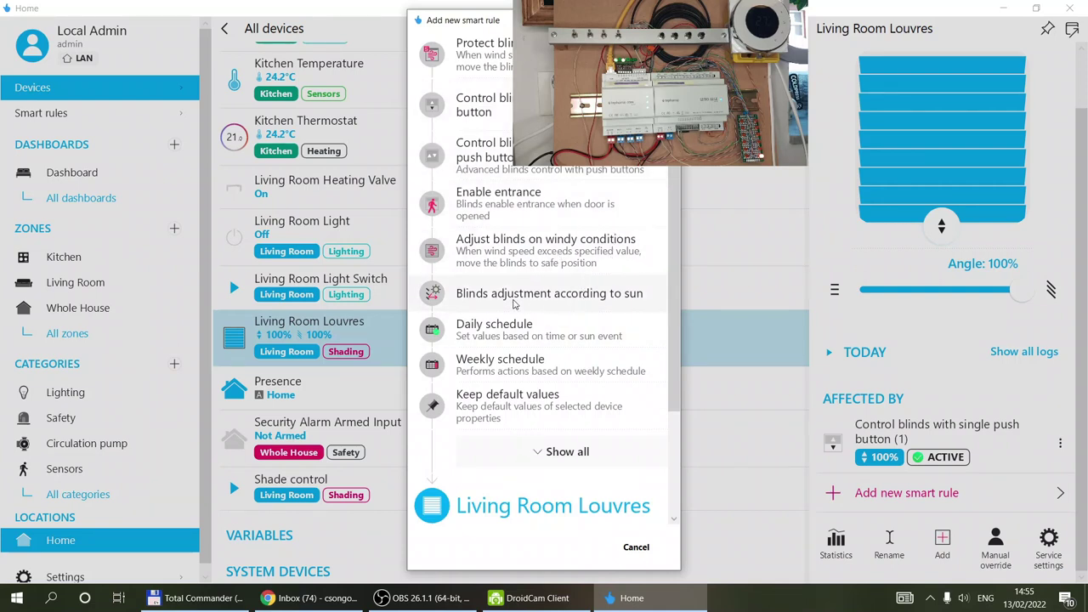
pyautogui.click(493, 304)
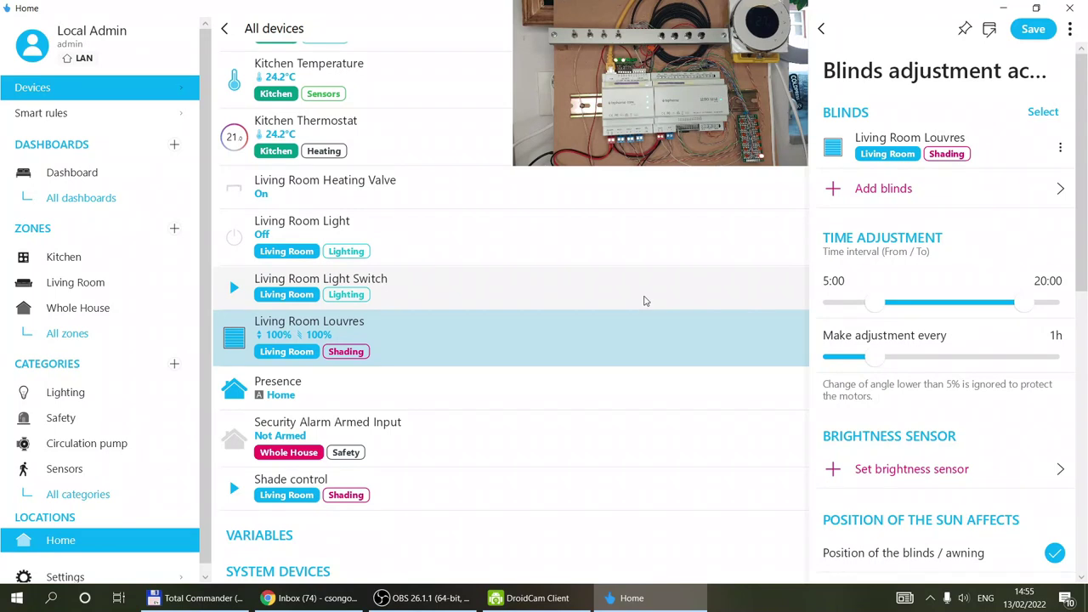
pyautogui.scroll(-2, 960, 192)
pyautogui.scroll(-3, 961, 192)
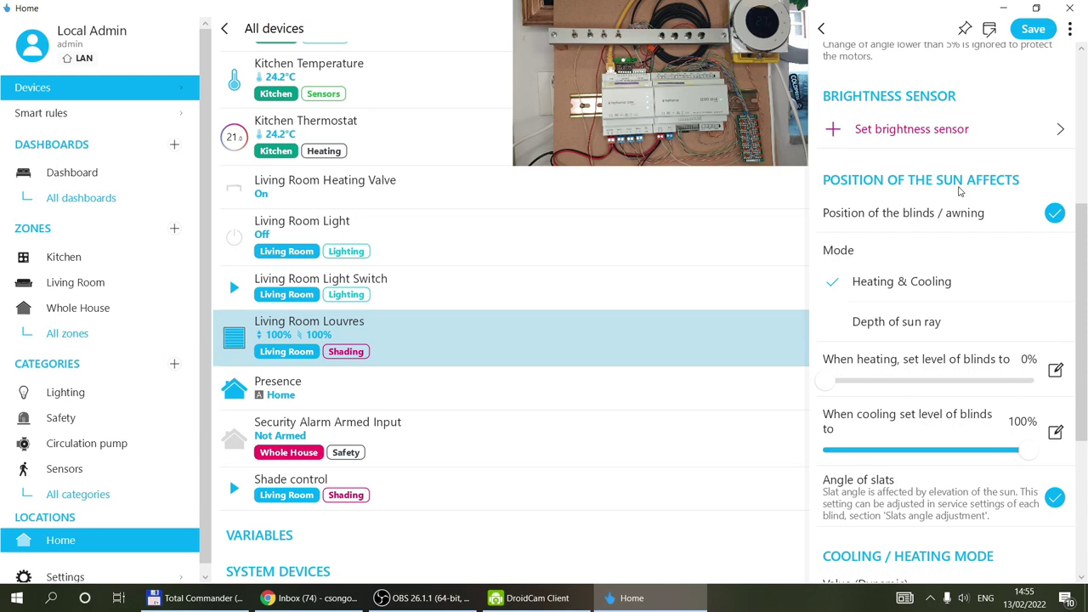
pyautogui.scroll(-2, 959, 191)
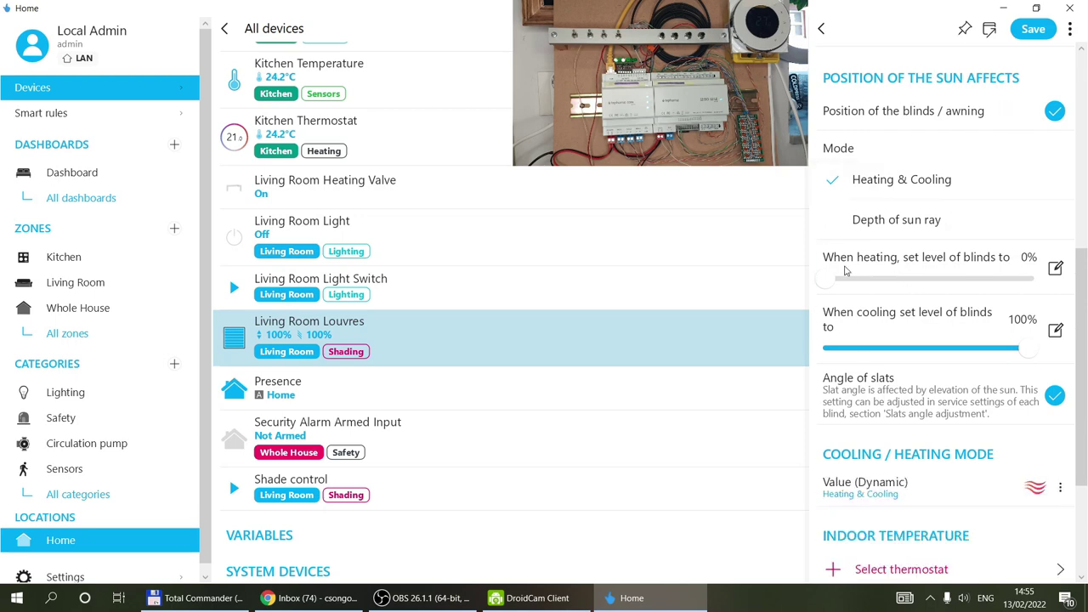
pyautogui.scroll(-2, 967, 310)
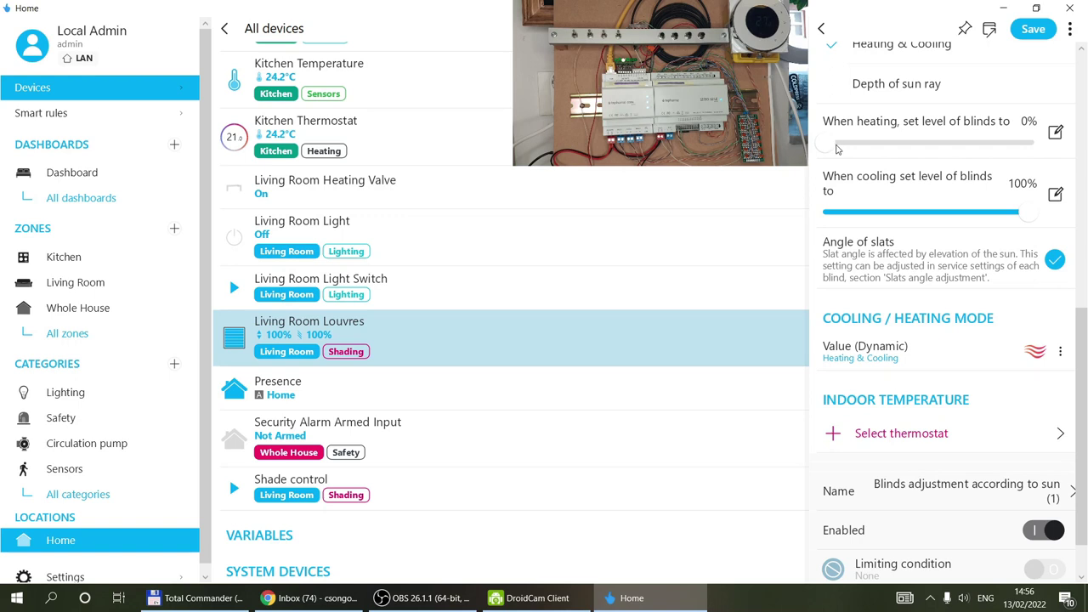
# Try a blind level of 100% for heating in the sun rule, and return it to 0%
pyautogui.moveTo(832, 146); pyautogui.dragTo(1020, 146)
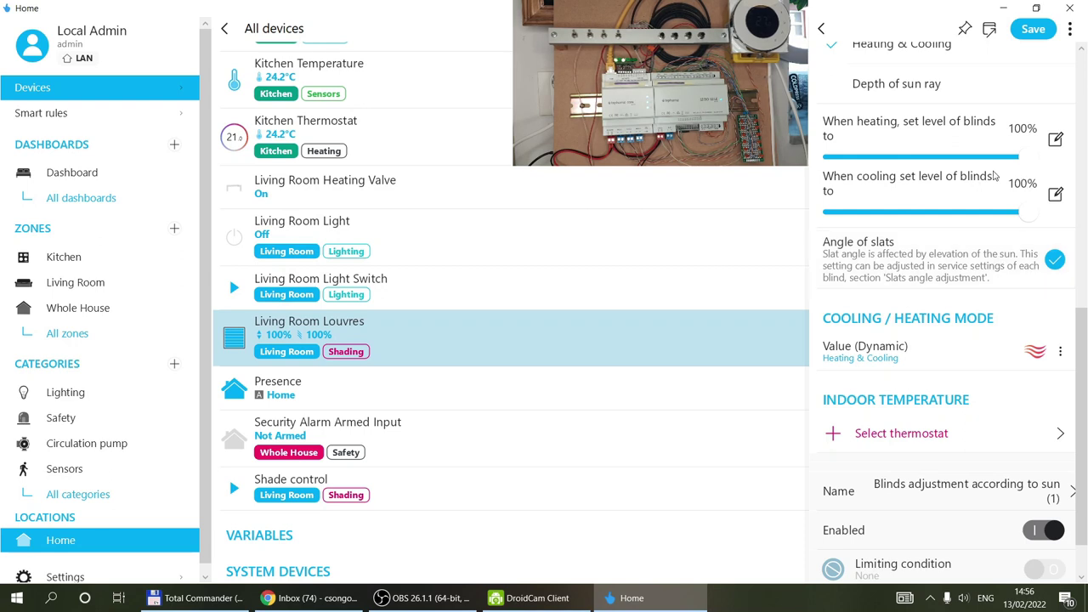
pyautogui.scroll(-1, 977, 259)
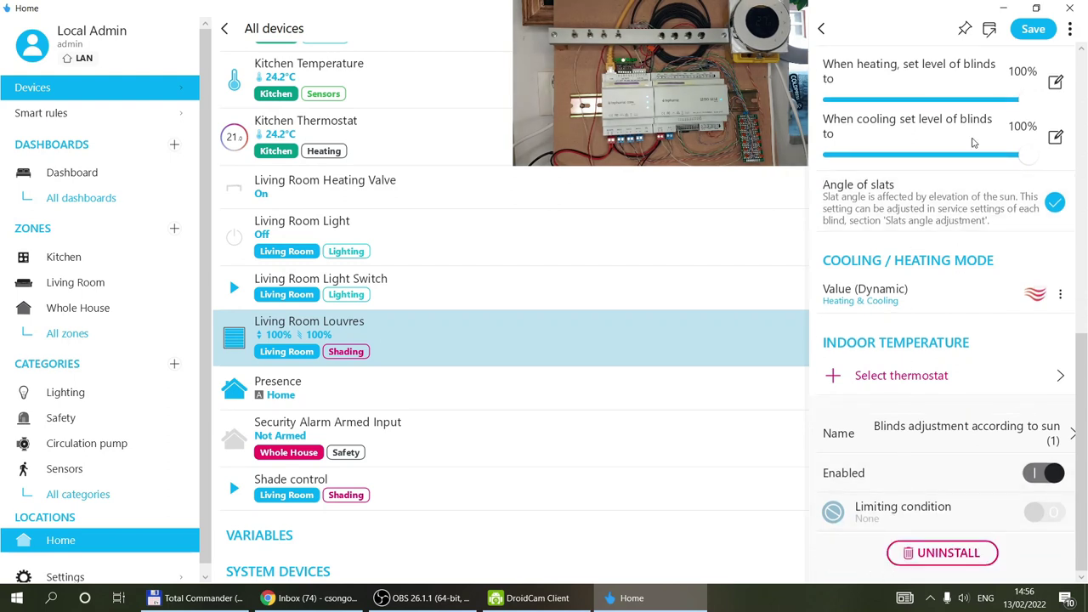
pyautogui.moveTo(1020, 99); pyautogui.dragTo(836, 88)
# Try the Depth of sun ray mode in the sun rule, and switch back to Heating & Cooling
pyautogui.scroll(10, 911, 241)
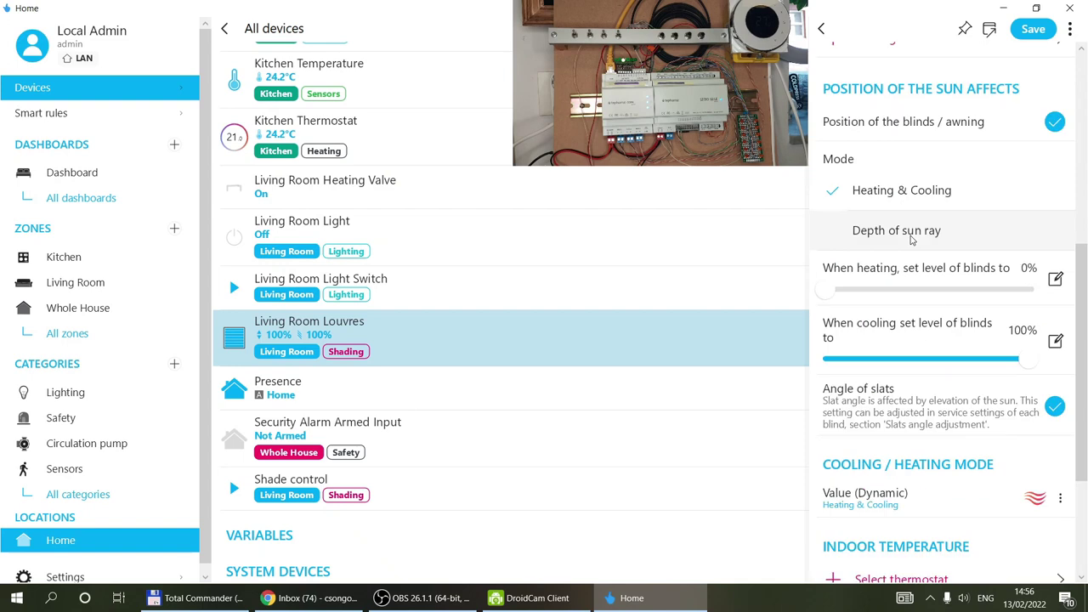
pyautogui.scroll(2, 911, 240)
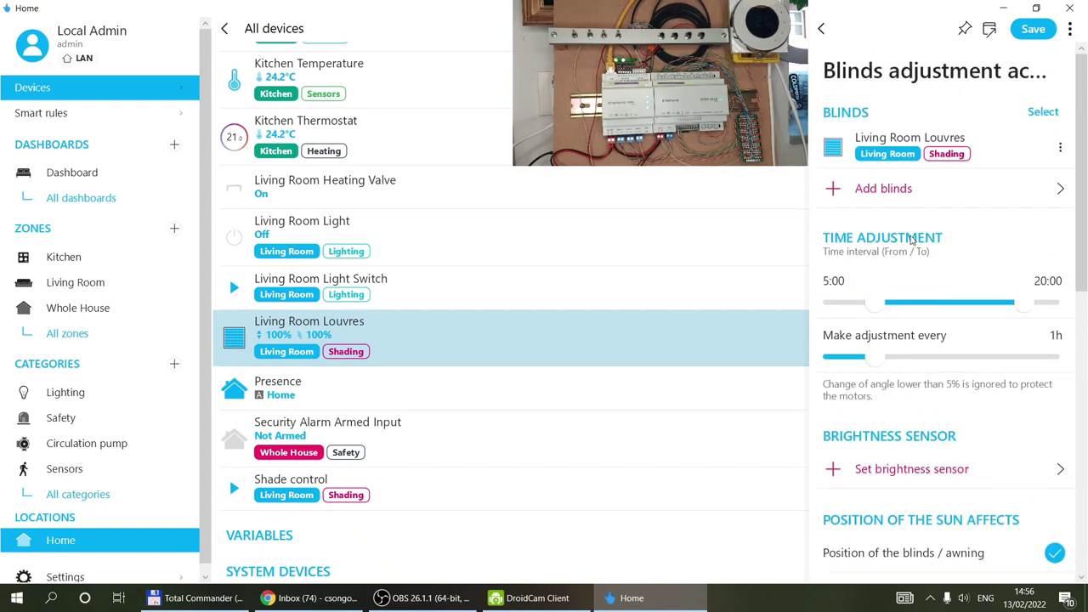
pyautogui.scroll(-6, 911, 240)
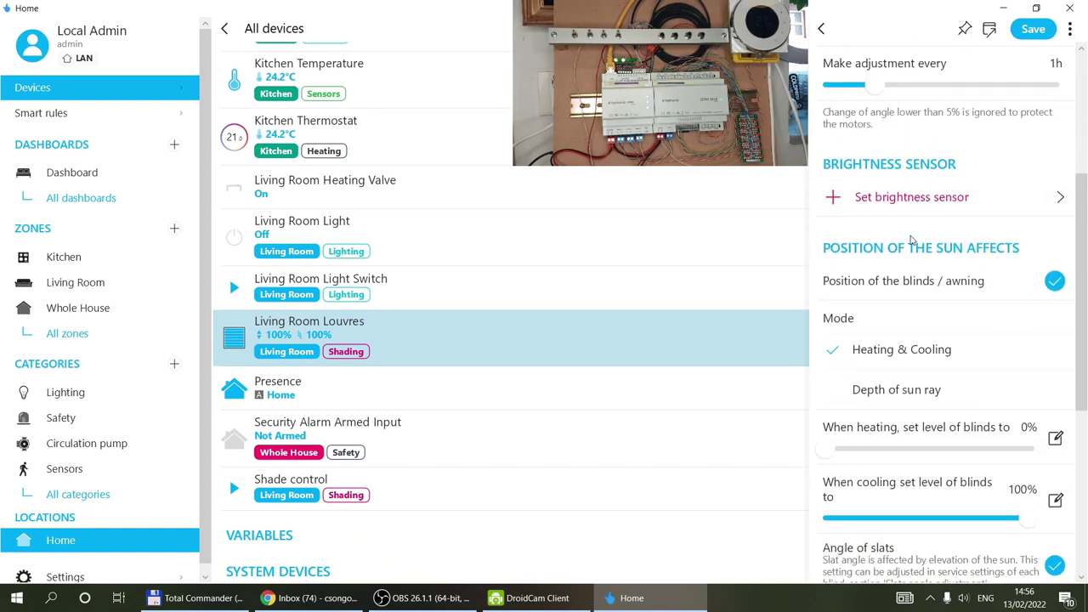
pyautogui.click(873, 396)
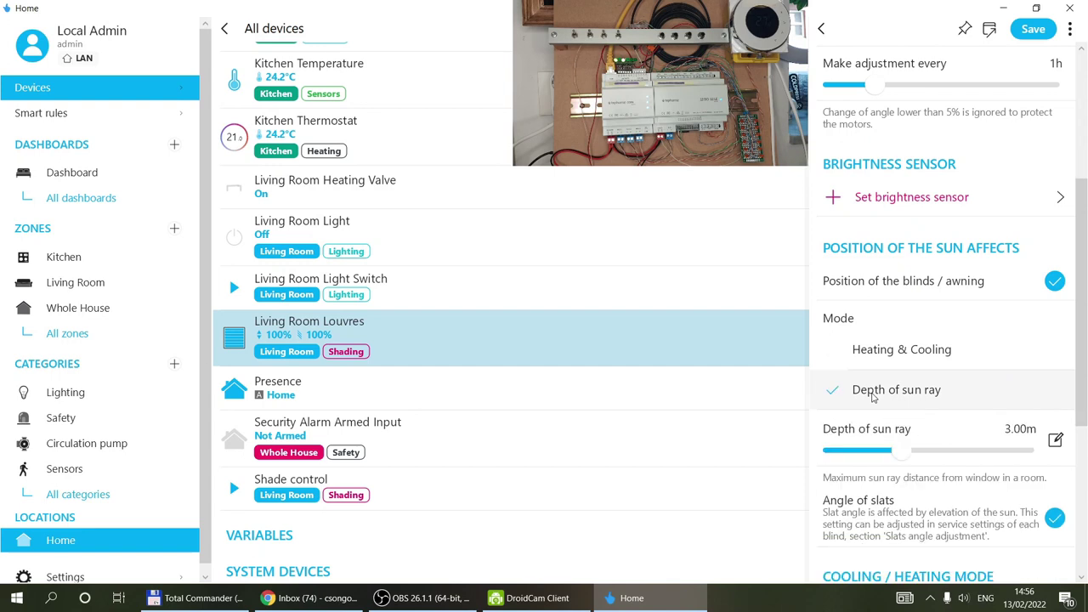
pyautogui.scroll(-3, 875, 391)
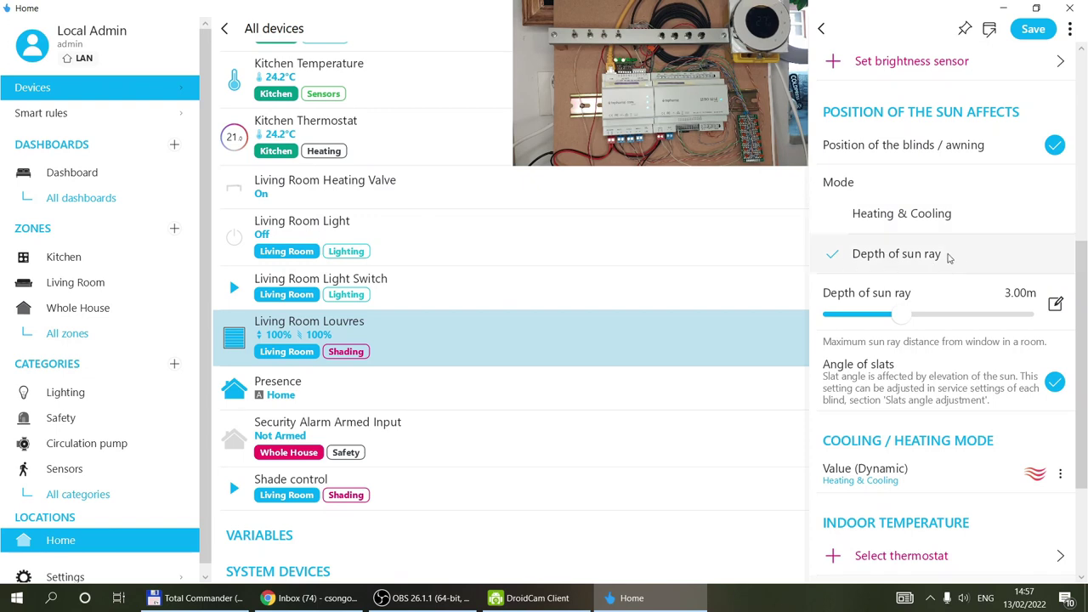
pyautogui.click(884, 221)
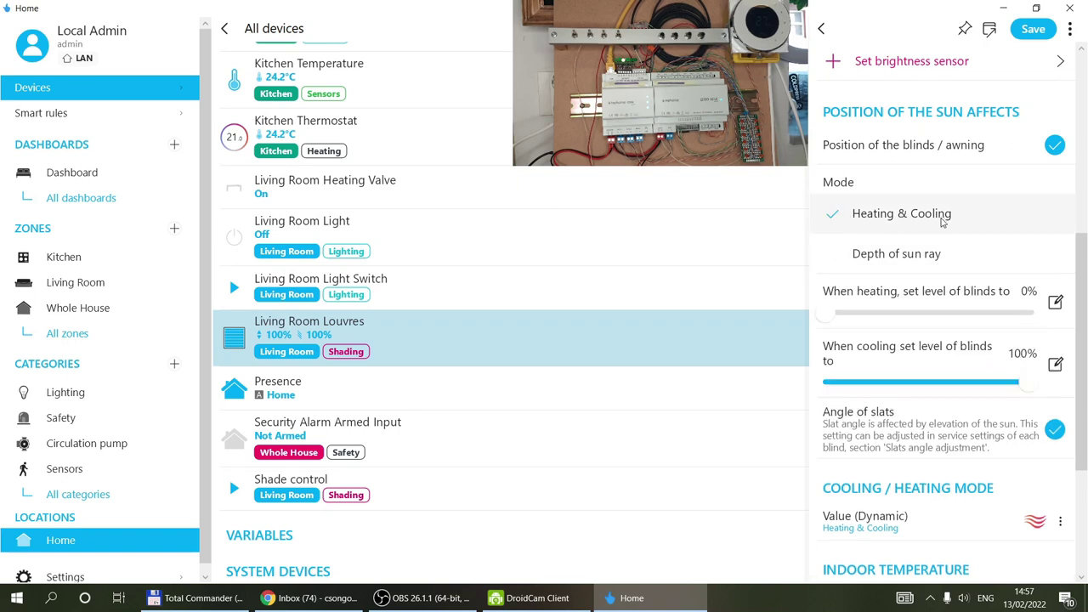
# Check the sun rule's cooling/heating mode source among the devices, and save the rule while opening the settings
pyautogui.scroll(5, 421, 330)
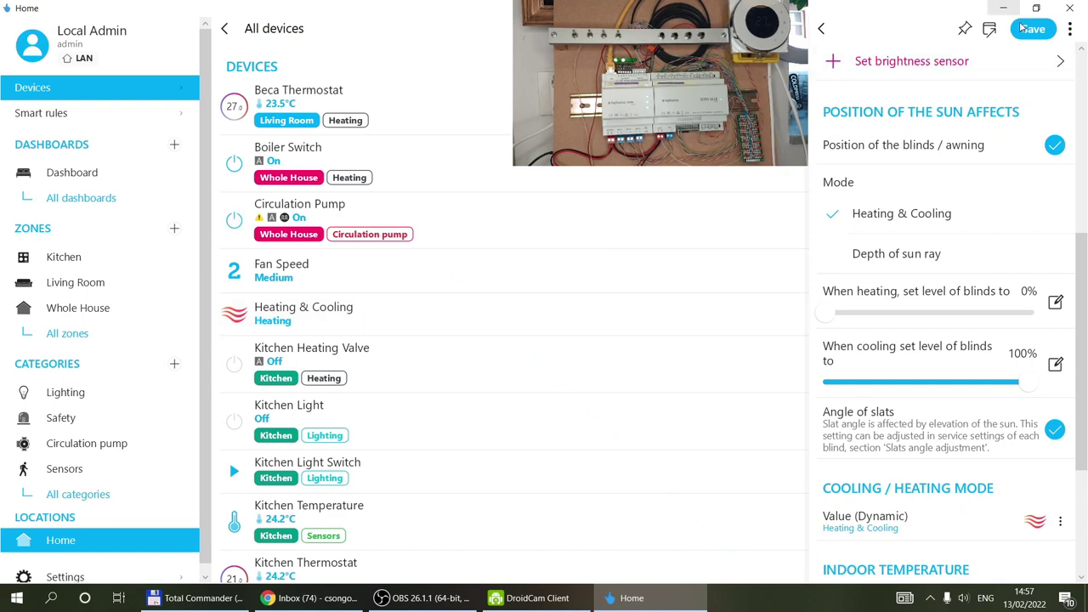
pyautogui.scroll(-3, 914, 283)
pyautogui.scroll(-1, 914, 283)
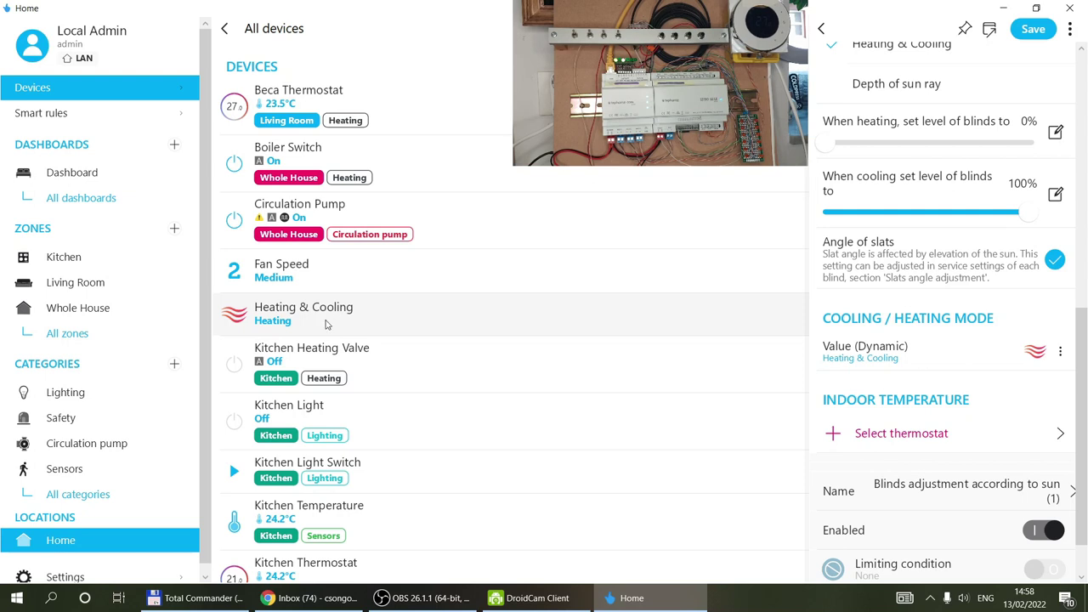
pyautogui.click(69, 578)
pyautogui.click(628, 318)
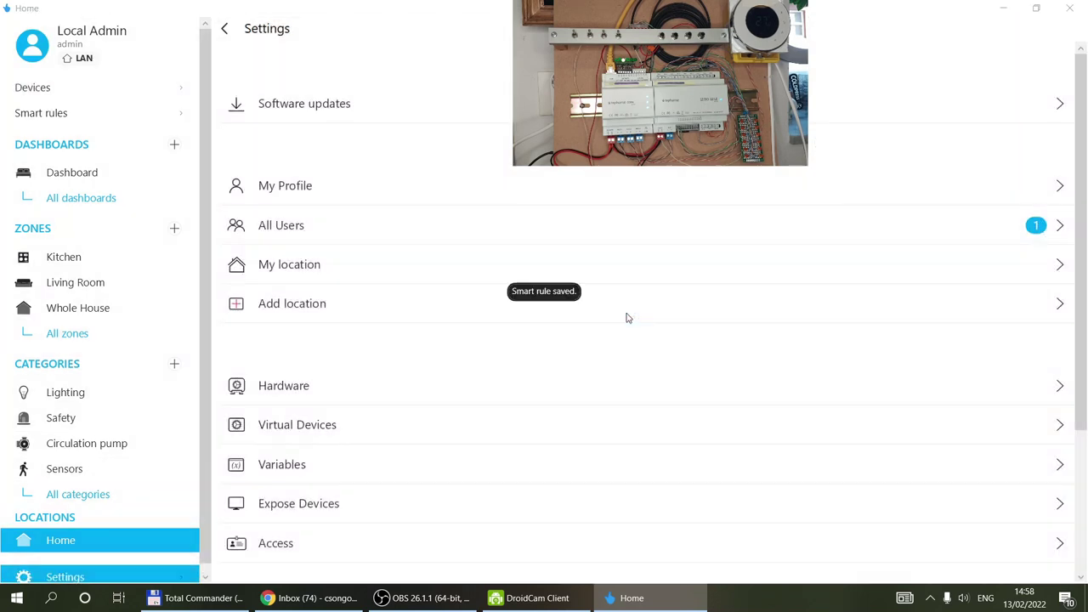
# Look up the Heating & Cooling multi-value switch among the virtual device types that can be added
pyautogui.click(312, 428)
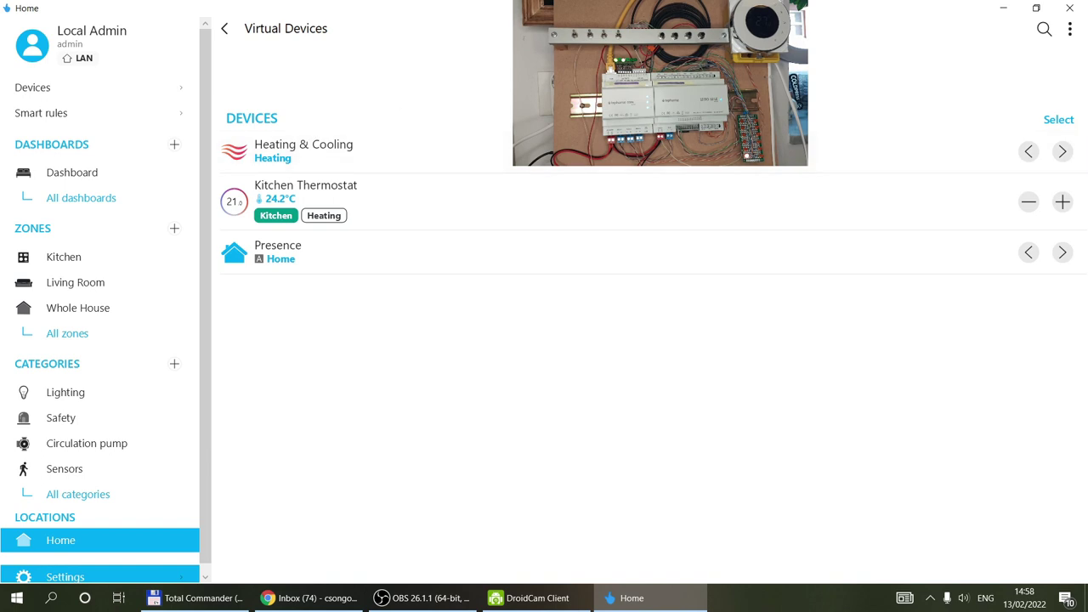
pyautogui.click(529, 175)
pyautogui.scroll(-5, 529, 175)
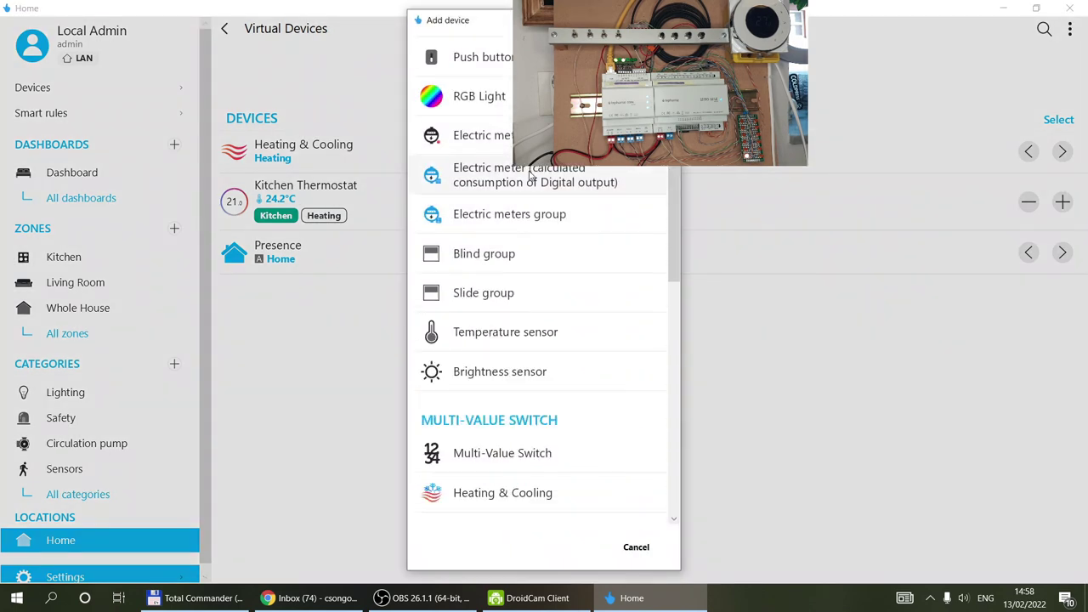
pyautogui.scroll(-3, 530, 175)
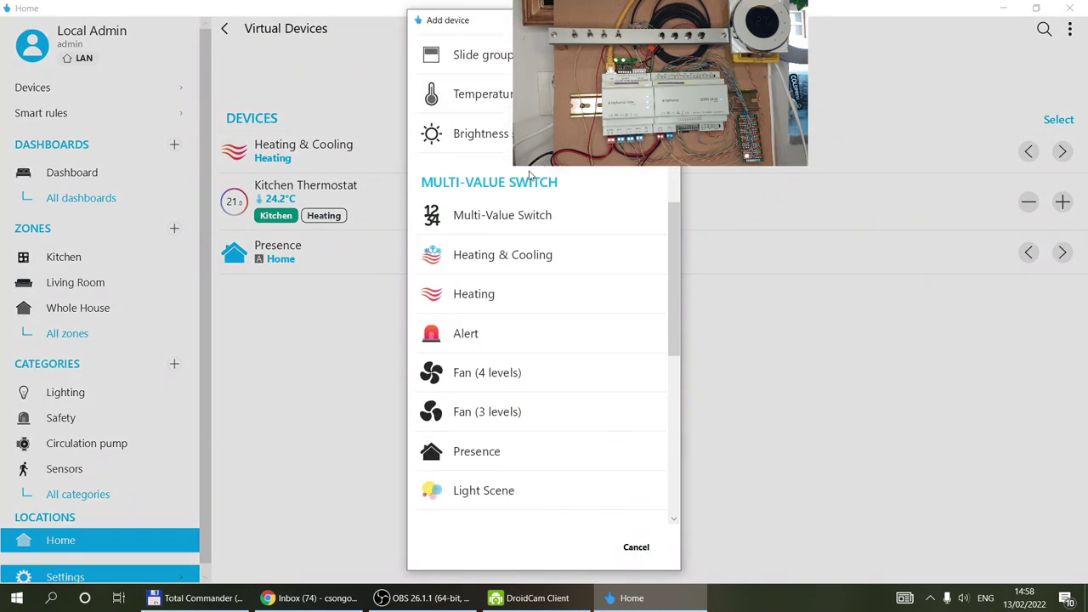
pyautogui.click(480, 263)
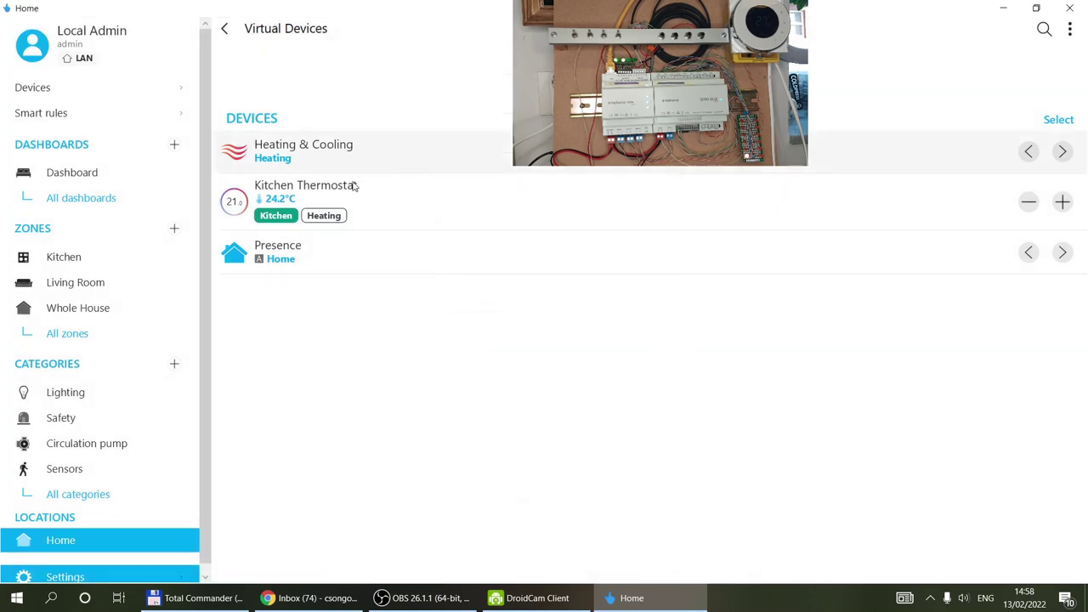
# Inspect the Heating & Cooling virtual device and its rename option without changing the name, and return to all devices
pyautogui.click(345, 164)
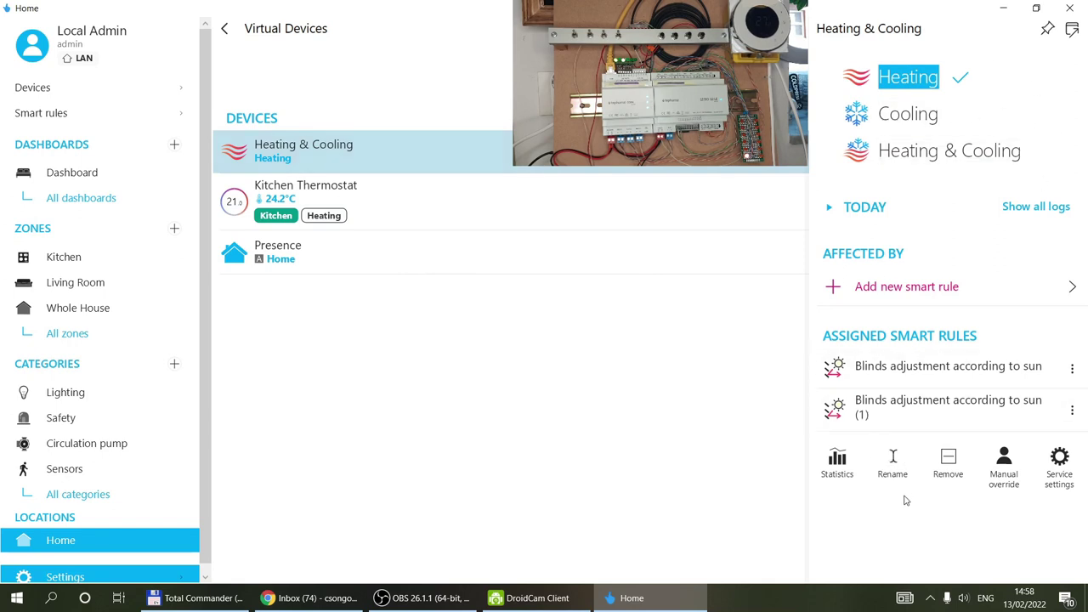
pyautogui.click(892, 462)
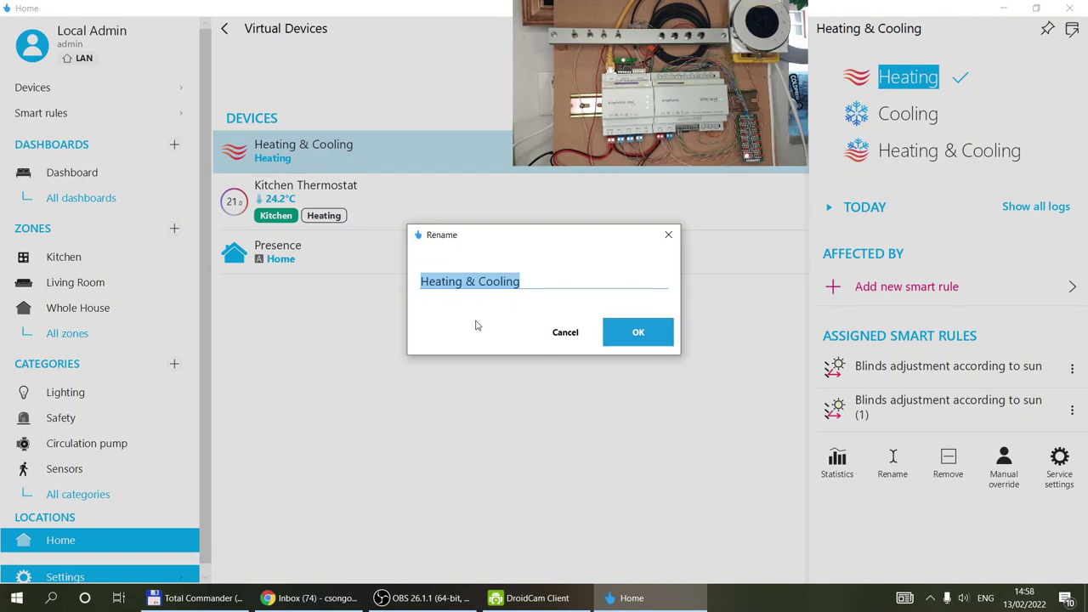
pyautogui.click(565, 332)
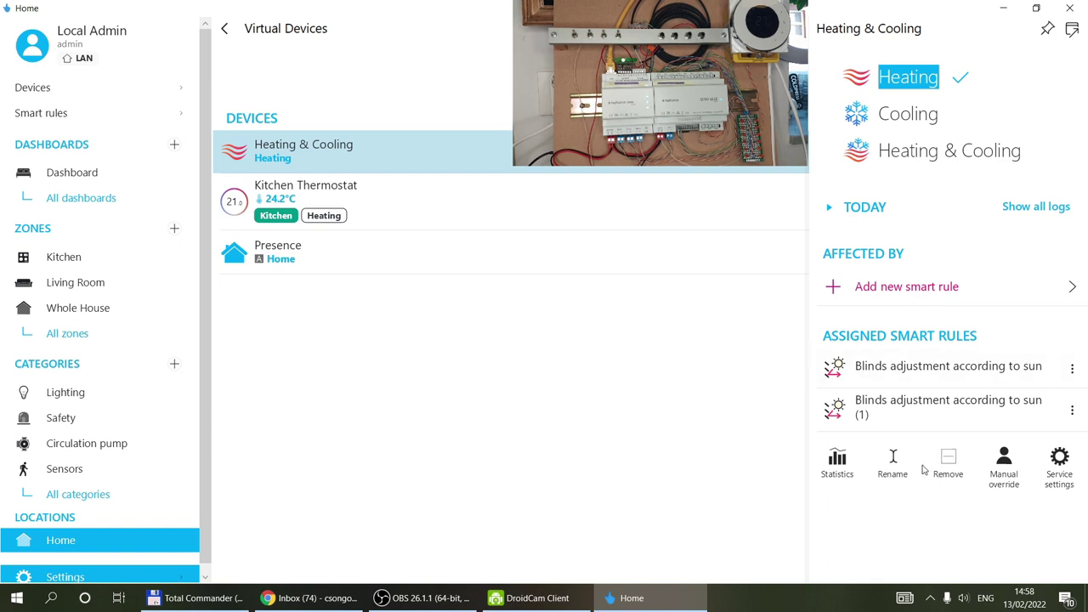
pyautogui.click(223, 32)
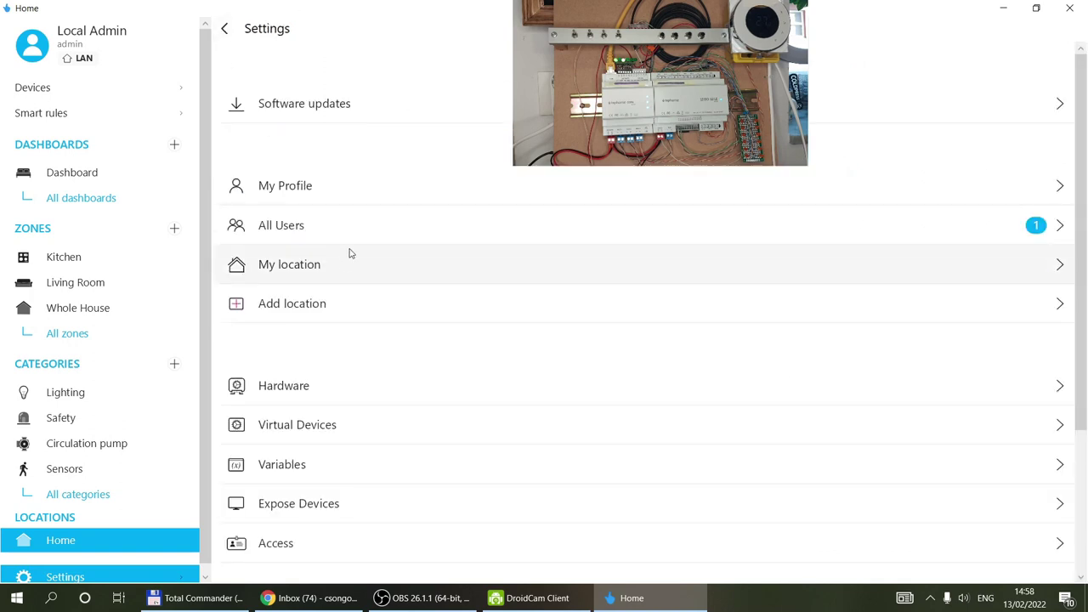
pyautogui.click(54, 93)
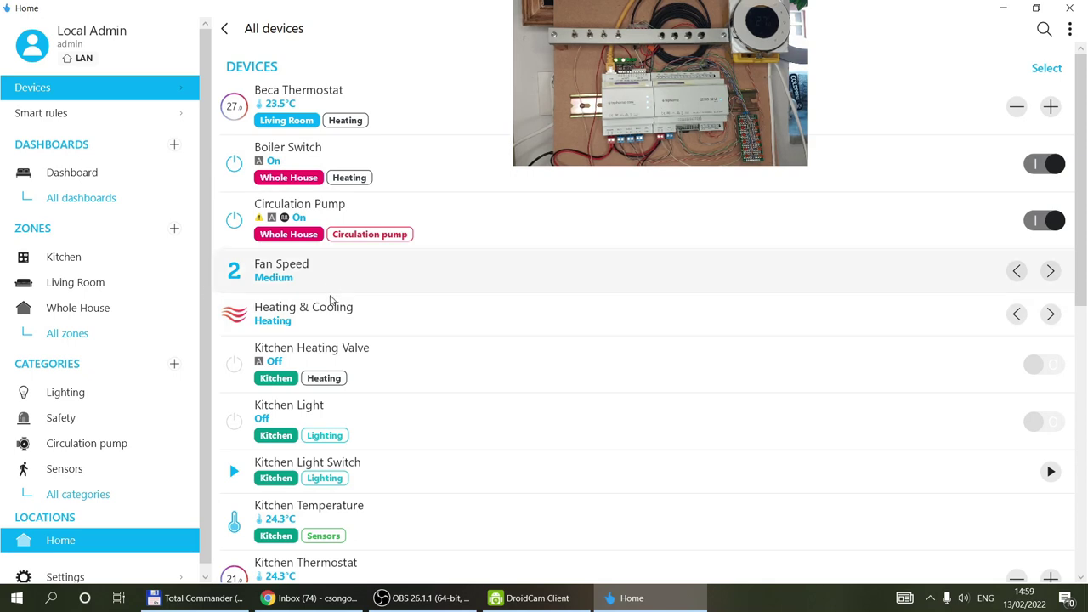
# Look over the Living Room Louvres device and its service settings, and return to the device details
pyautogui.scroll(-6, 472, 425)
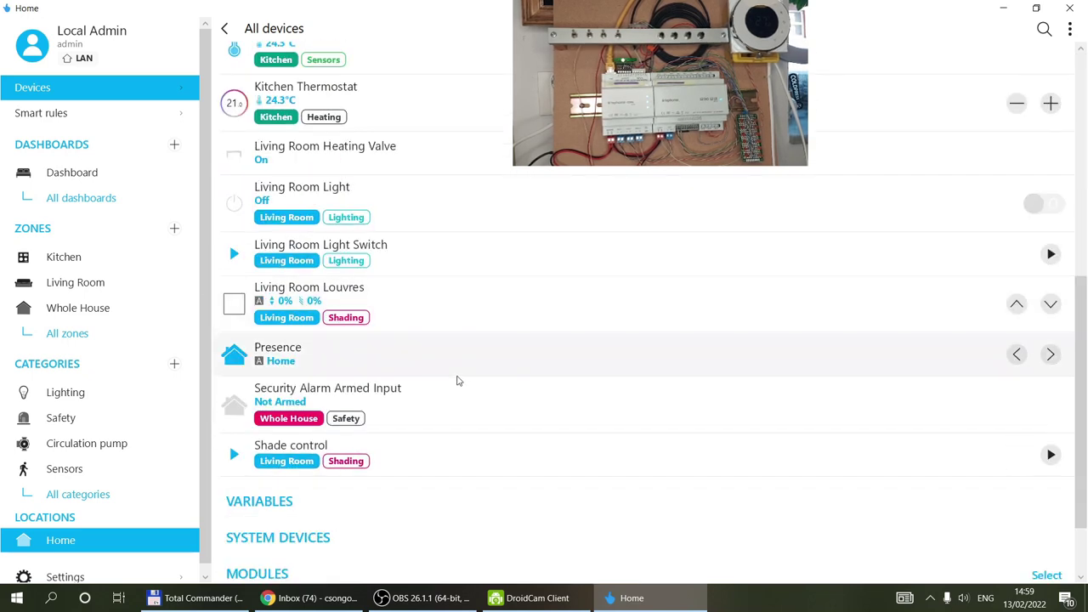
pyautogui.click(451, 302)
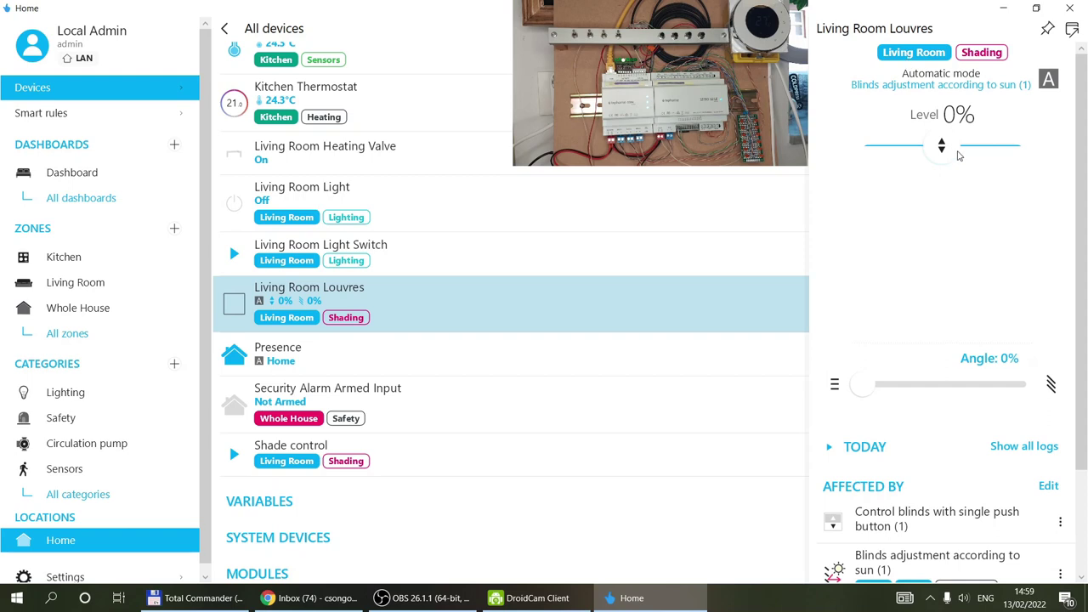
pyautogui.scroll(-2, 911, 309)
pyautogui.scroll(2, 910, 306)
pyautogui.scroll(-1, 969, 410)
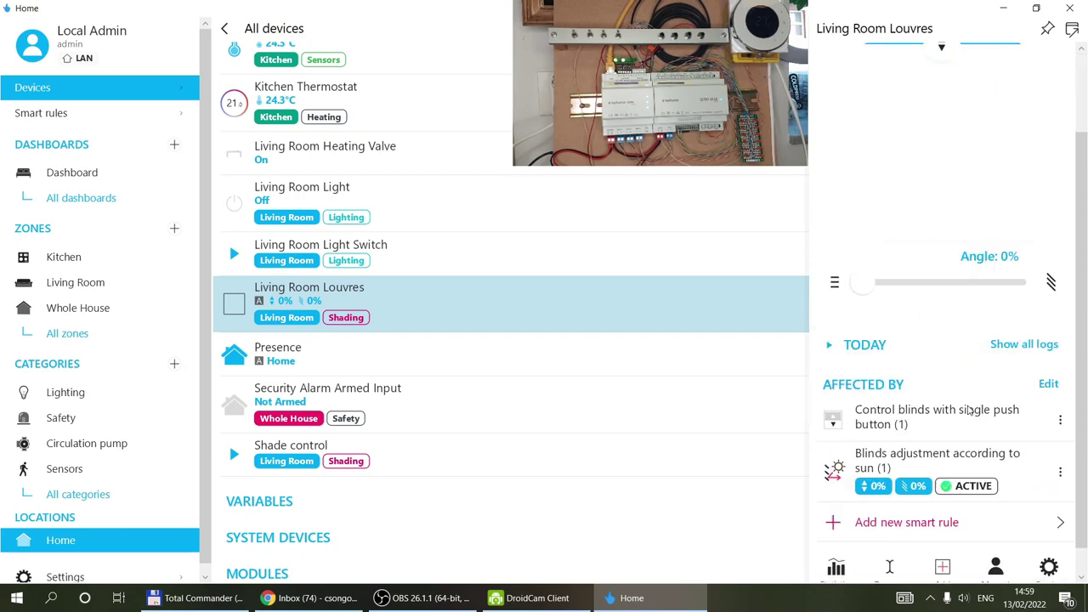
pyautogui.click(1048, 548)
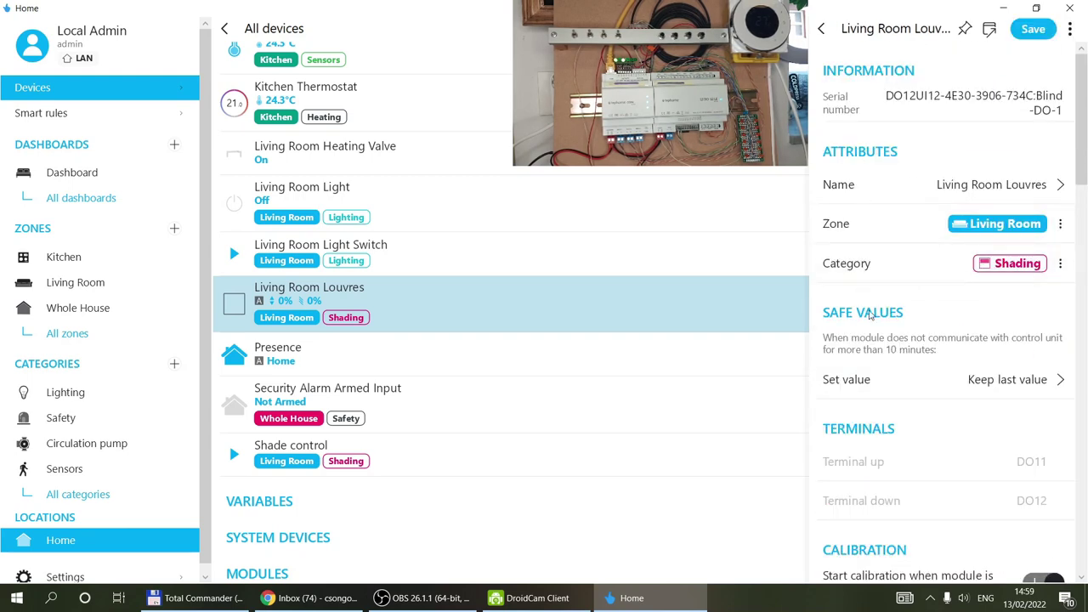
pyautogui.scroll(-3, 892, 295)
pyautogui.scroll(3, 892, 295)
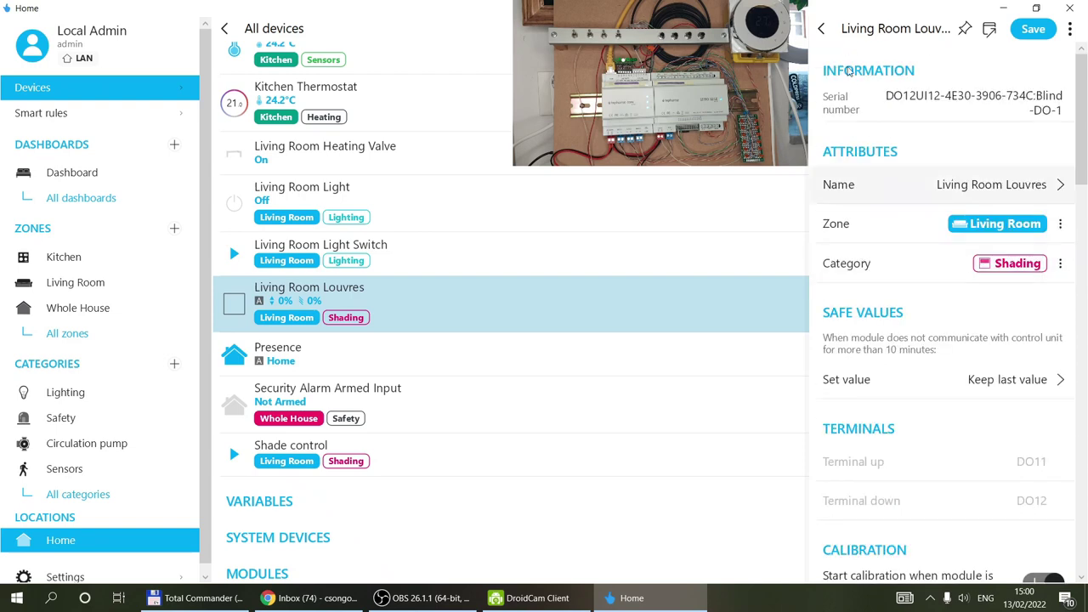
pyautogui.click(823, 30)
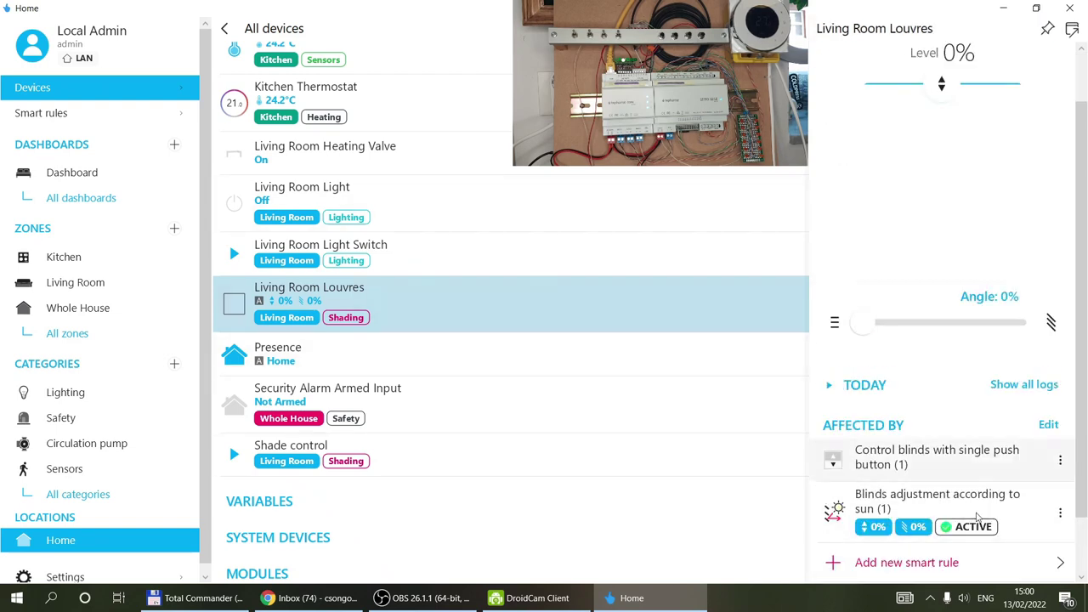
# Open the DO12UI12 module's settings from the end of the Living Room Louvres service settings
pyautogui.scroll(-1, 1033, 505)
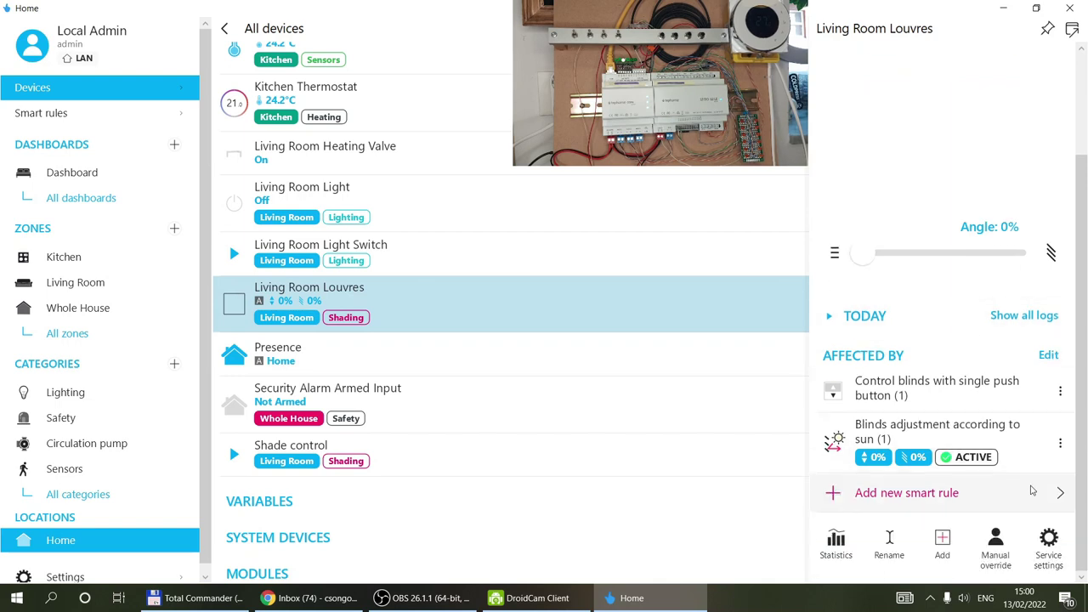
pyautogui.click(1048, 542)
pyautogui.scroll(-15, 952, 352)
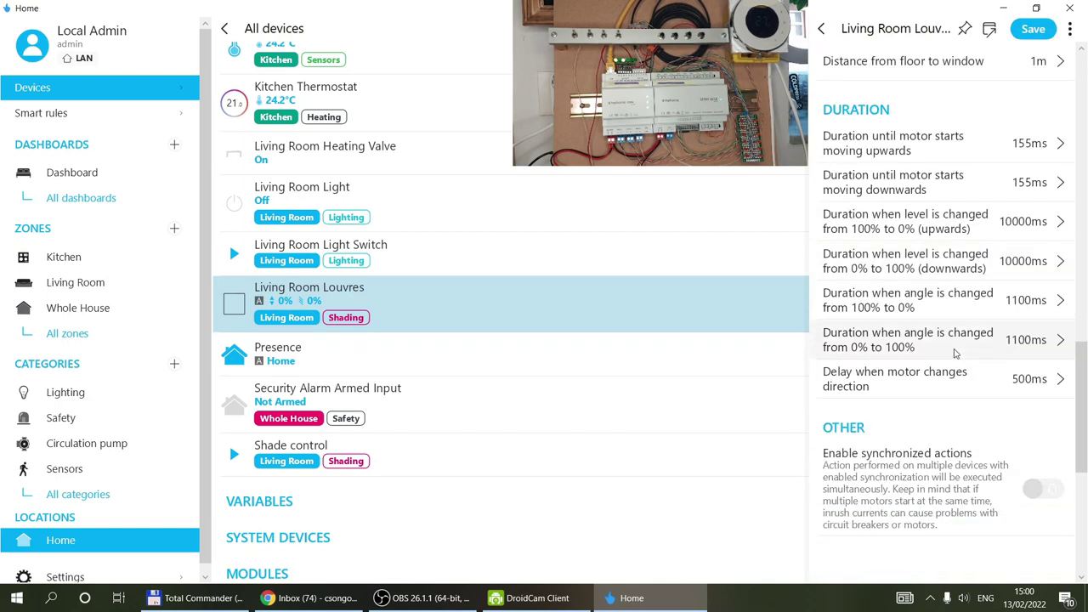
pyautogui.scroll(-5, 954, 352)
pyautogui.click(943, 521)
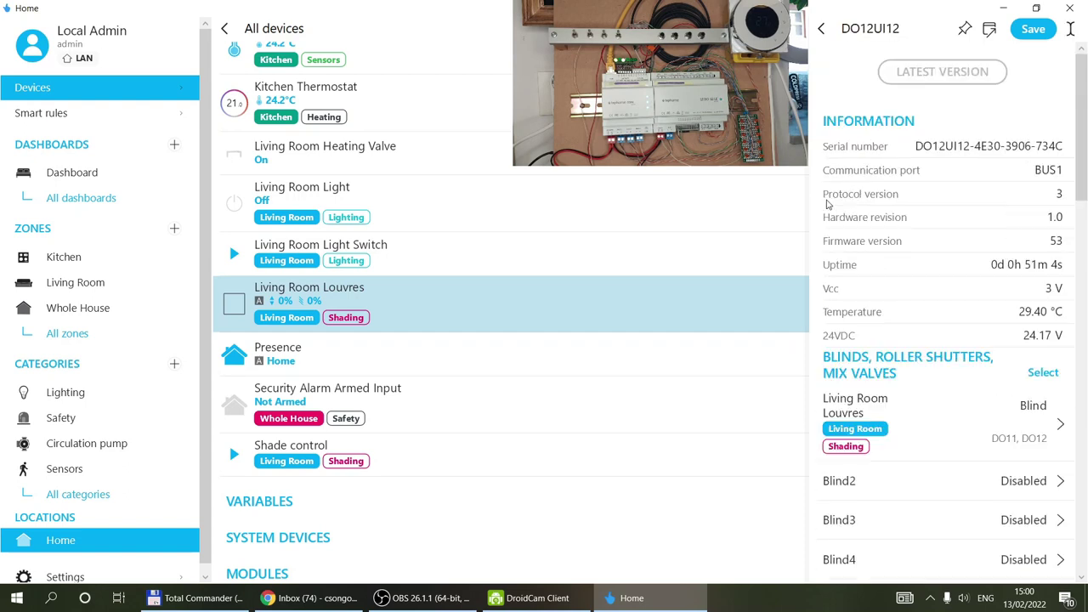
# Change the function of the module's Living Room Louvres blind to Shutters, awning, and save the module
pyautogui.scroll(-5, 954, 367)
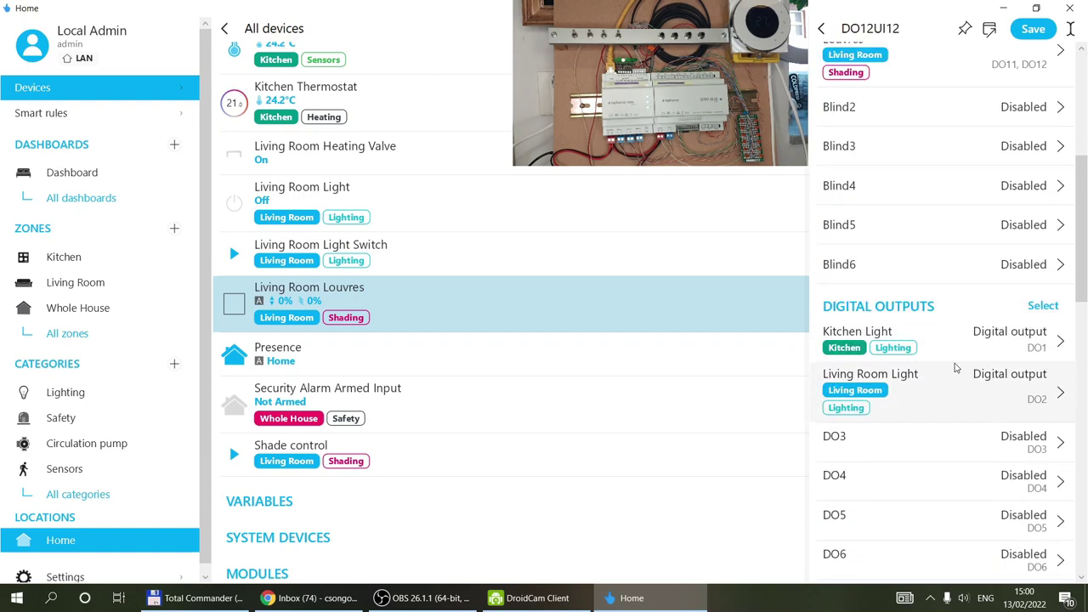
pyautogui.scroll(-6, 954, 367)
pyautogui.scroll(7, 955, 367)
pyautogui.scroll(1, 955, 367)
pyautogui.click(935, 188)
pyautogui.click(892, 189)
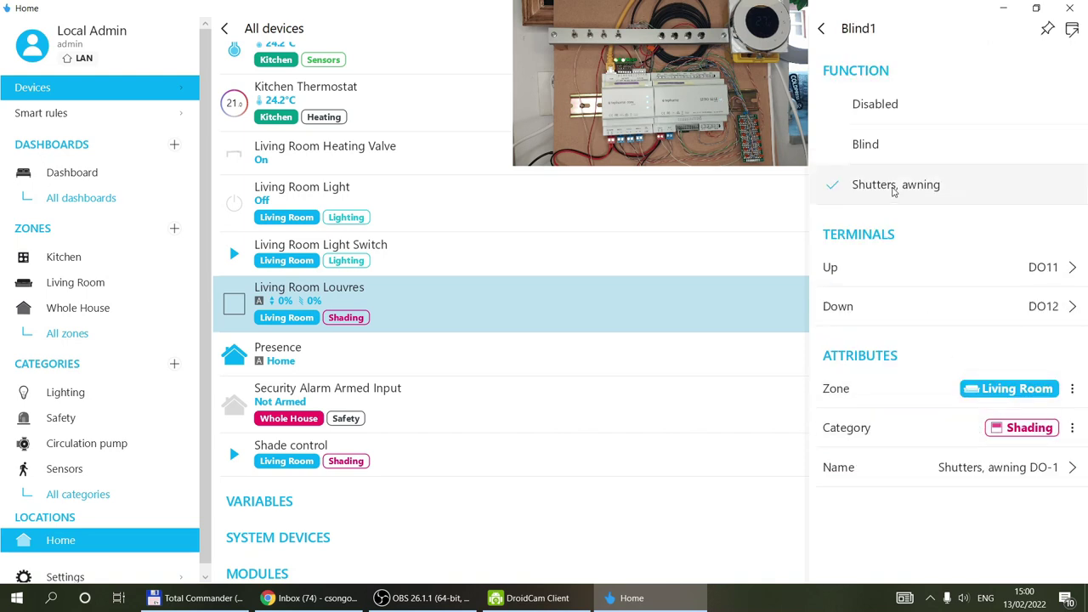
pyautogui.click(825, 30)
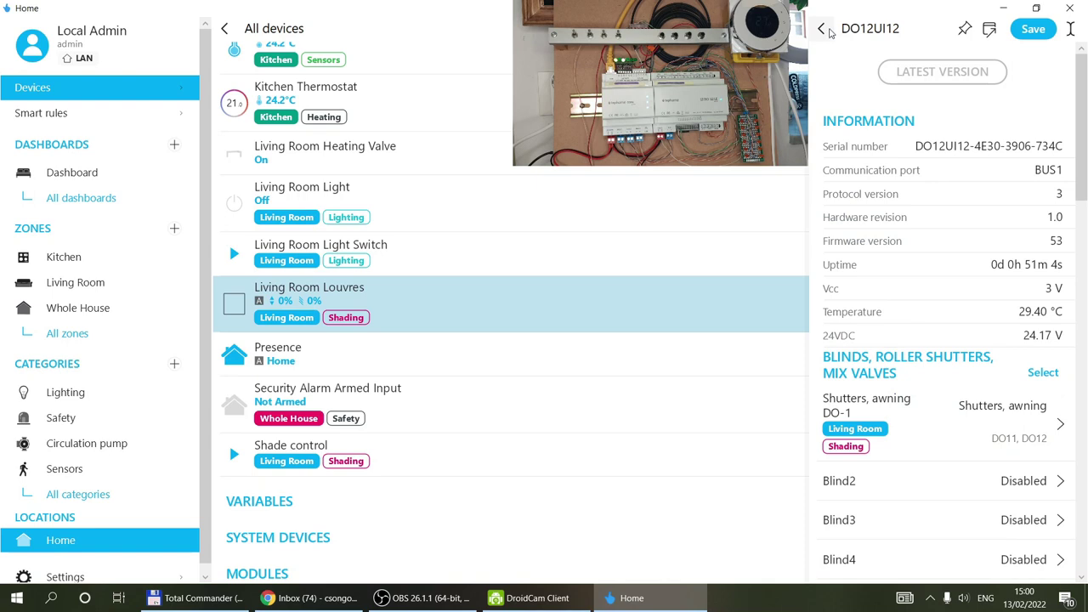
pyautogui.click(1034, 31)
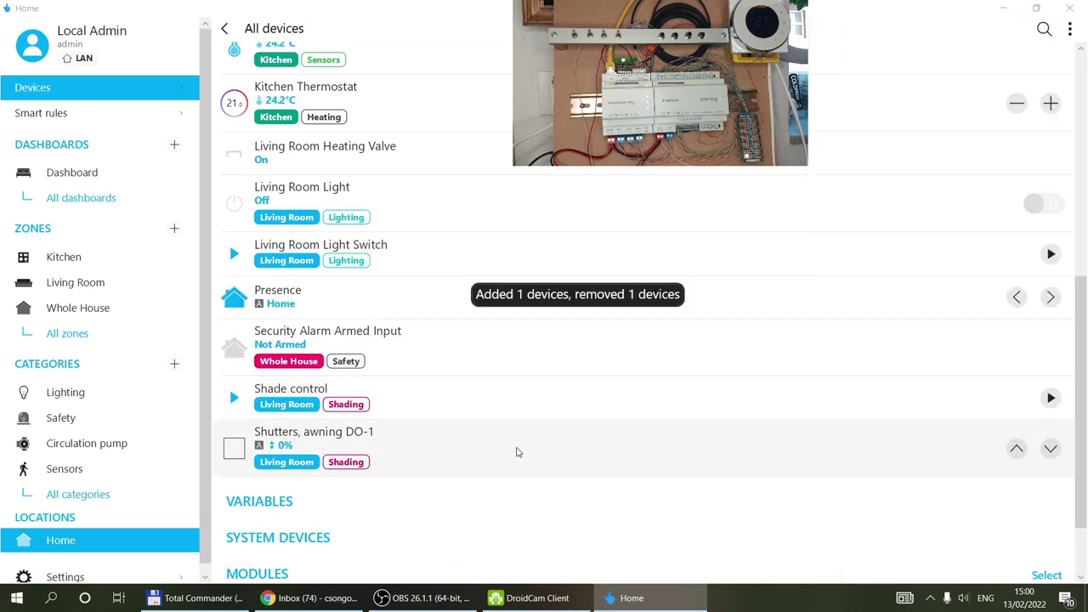
# Set the device type of Shutters, awning DO-1 to Awning in its service settings, and save
pyautogui.click(502, 445)
pyautogui.scroll(-2, 958, 374)
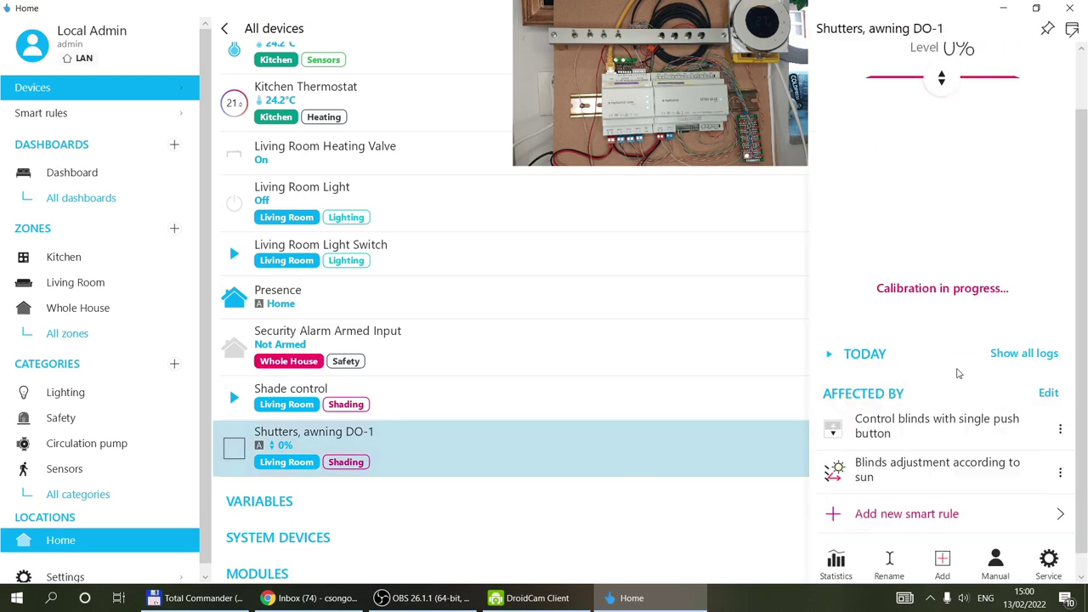
pyautogui.click(1047, 548)
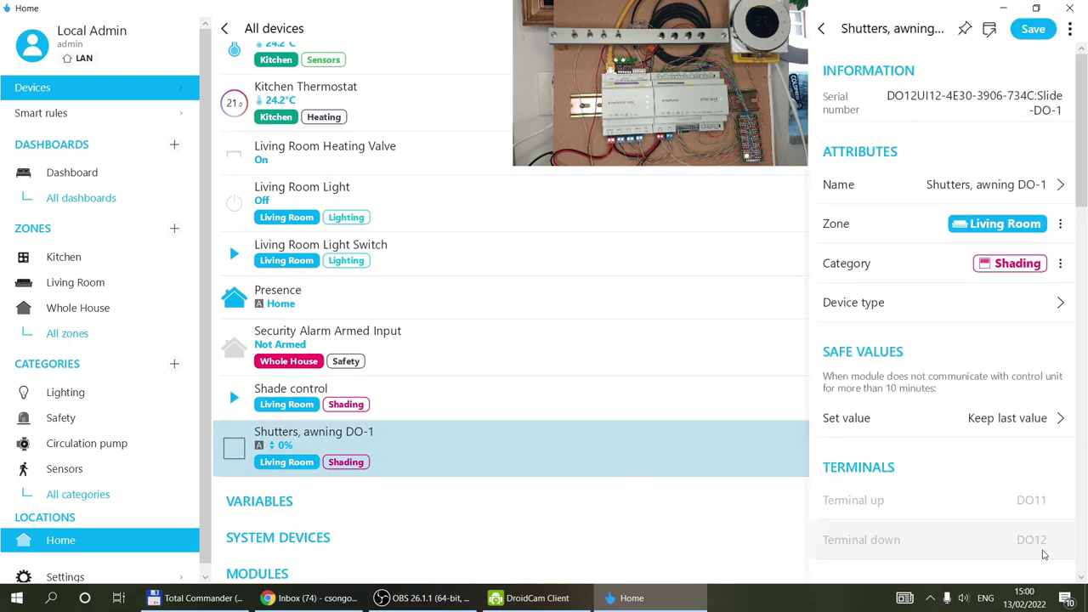
pyautogui.click(925, 299)
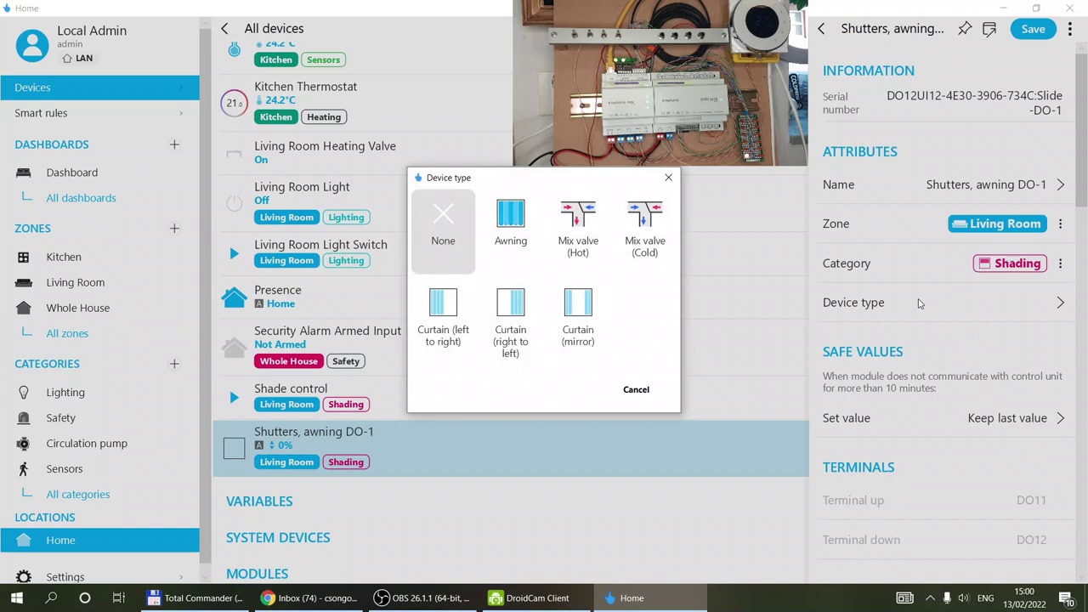
pyautogui.click(512, 225)
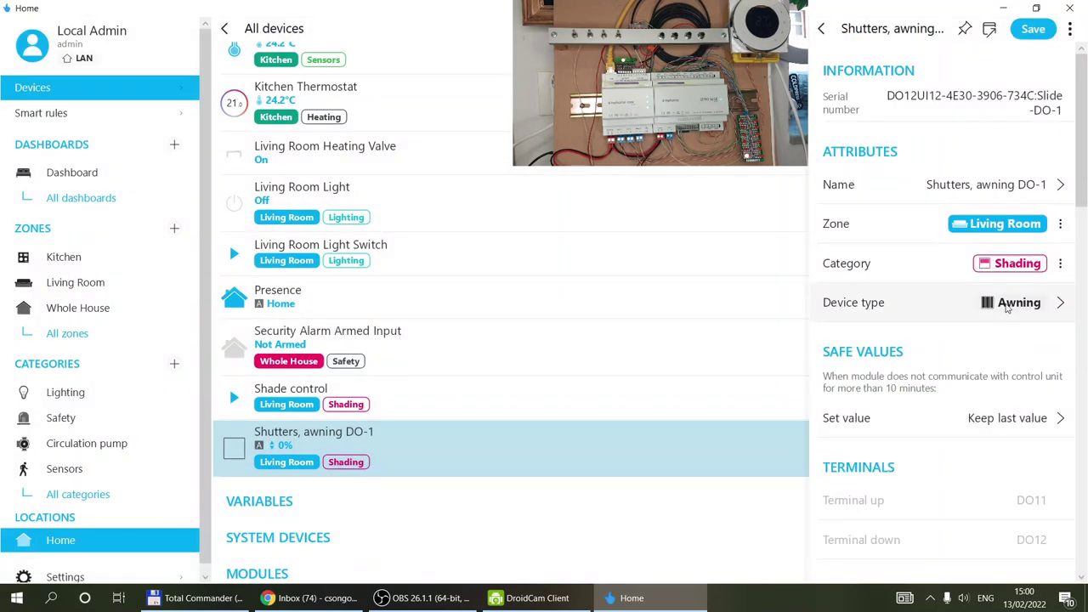
pyautogui.scroll(-6, 1007, 308)
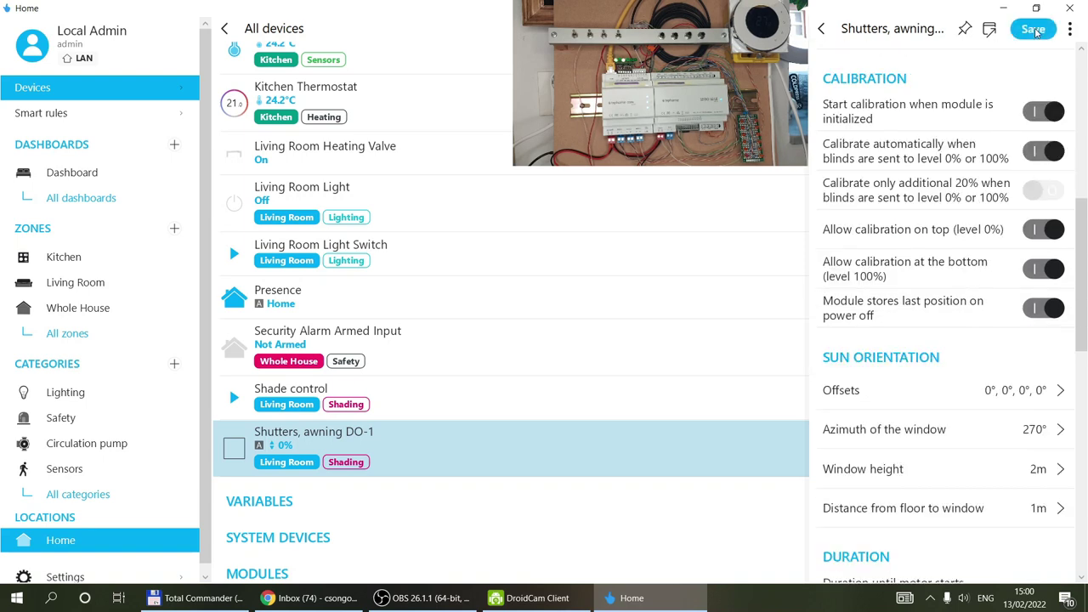
pyautogui.click(1034, 30)
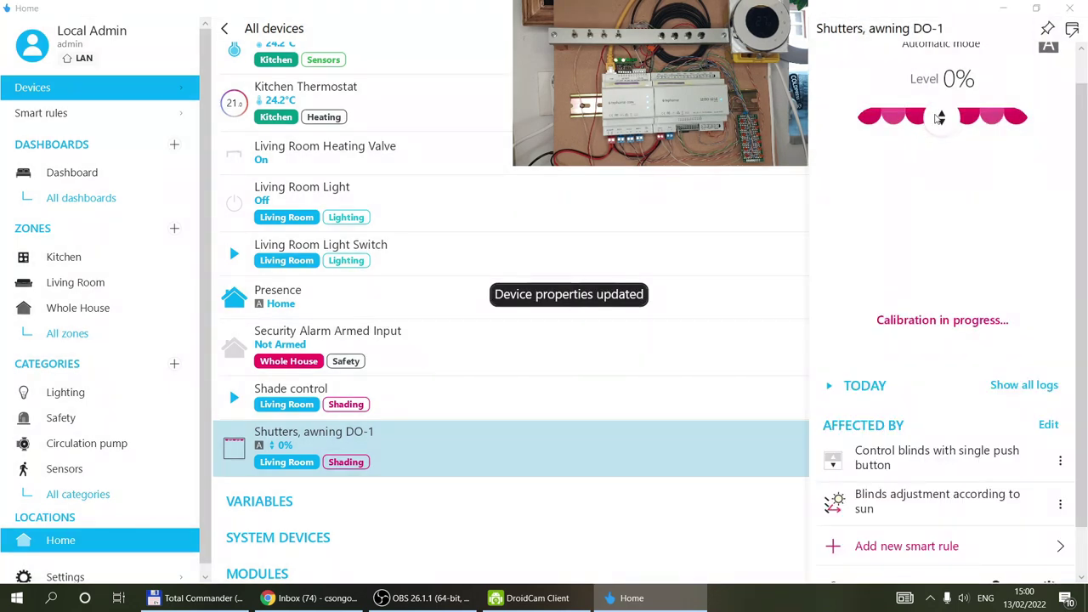
# Lower the awning to about 51%, and add the Adjust blinds on windy conditions smart rule to it
pyautogui.moveTo(939, 118); pyautogui.dragTo(940, 199)
pyautogui.click(920, 503)
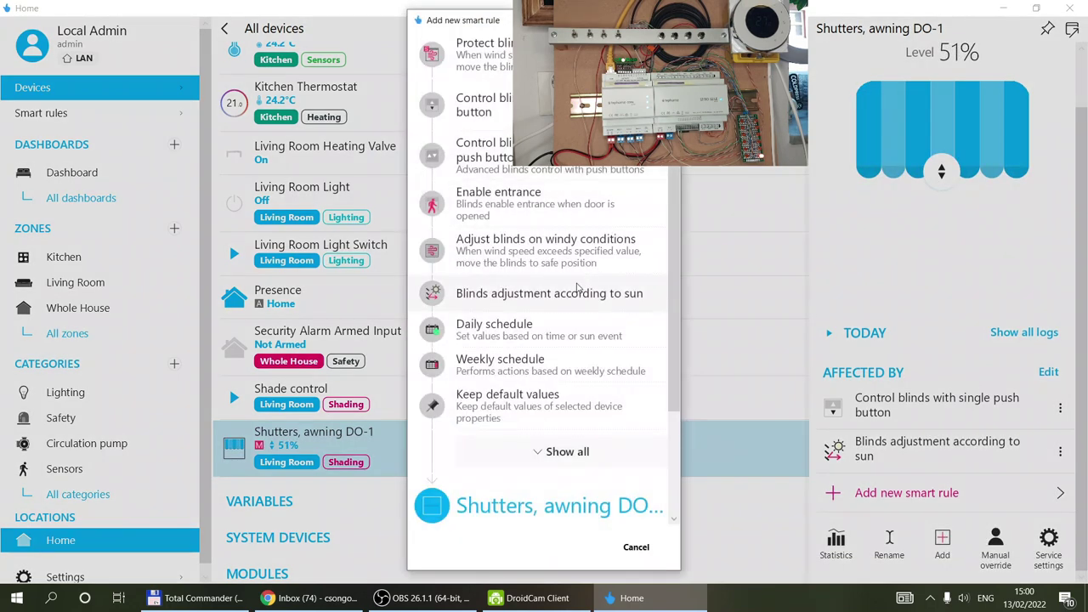
pyautogui.click(501, 252)
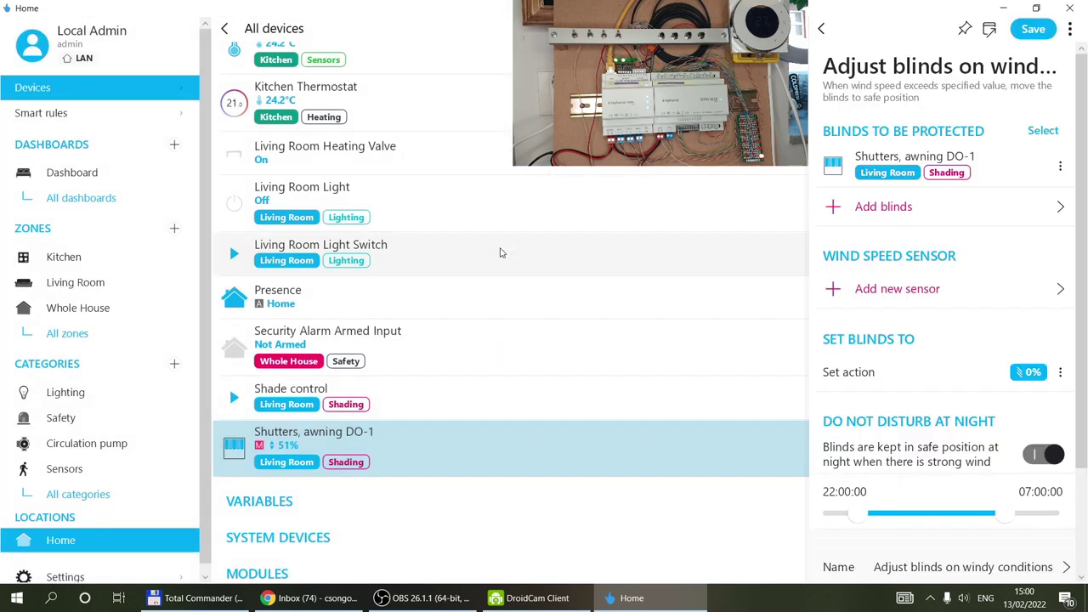
pyautogui.click(875, 290)
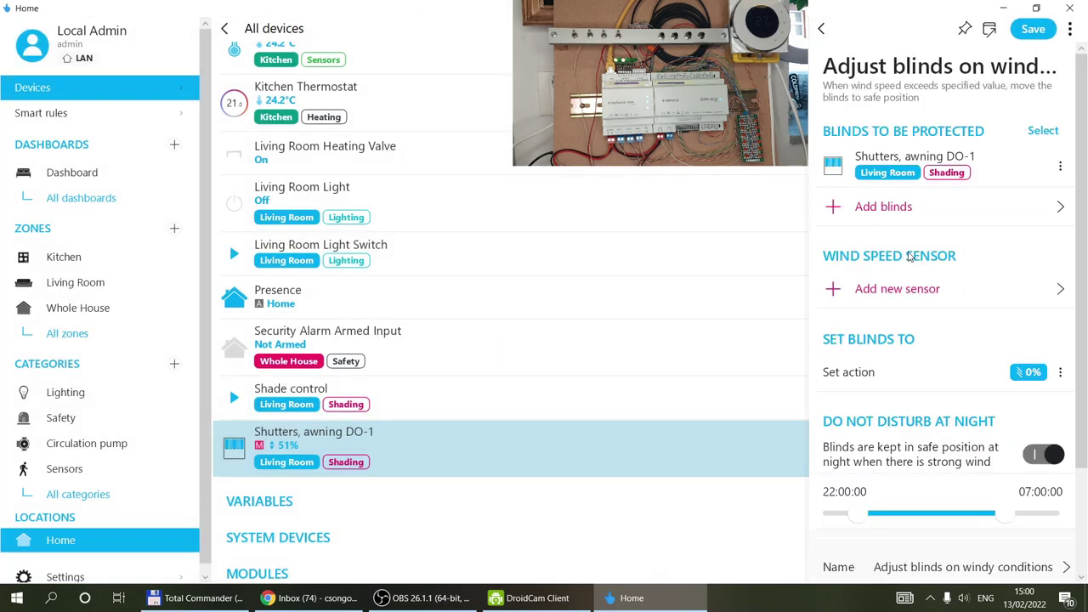
pyautogui.scroll(-3, 909, 255)
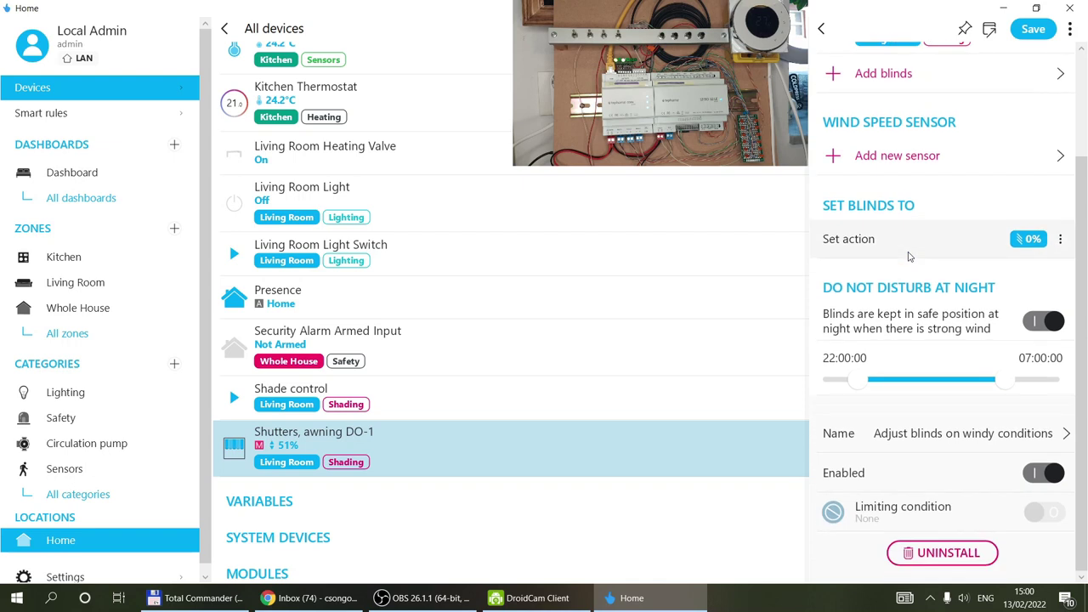
# Set the wind rule's action to a blinds level of 0% with the slats angle set to None
pyautogui.click(862, 234)
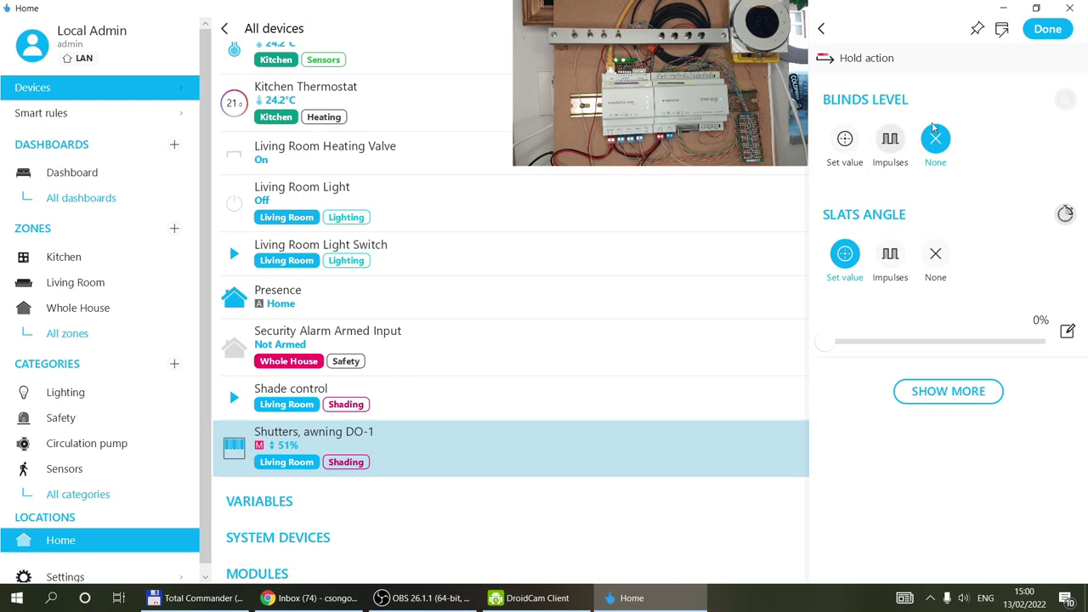
pyautogui.click(845, 139)
pyautogui.moveTo(825, 228)
pyautogui.mouseDown()
pyautogui.moveTo(881, 230)
pyautogui.moveTo(797, 234)
pyautogui.moveTo(866, 227)
pyautogui.moveTo(814, 236)
pyautogui.mouseUp()
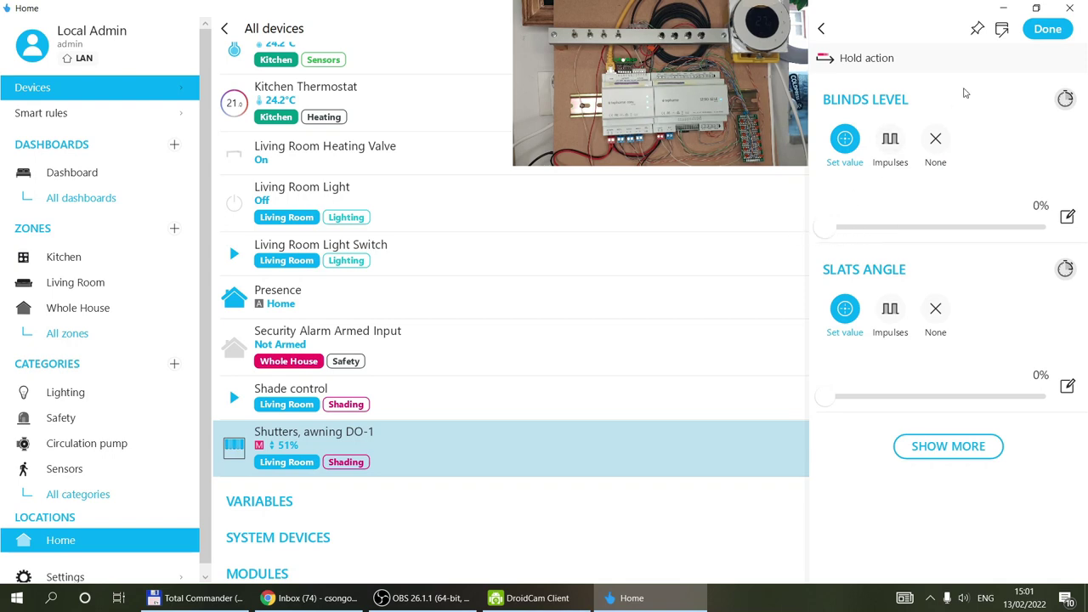
pyautogui.click(935, 309)
pyautogui.click(1040, 30)
# Review the wind rule's wind speed sensor, set action and Do not disturb at night settings, and close the rule
pyautogui.scroll(-3, 892, 297)
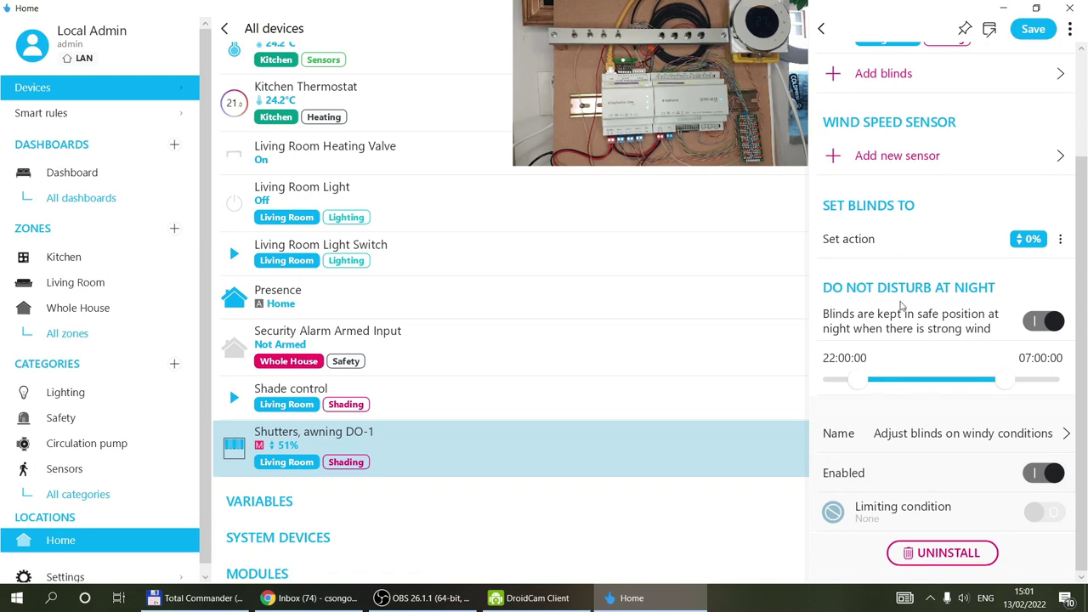
pyautogui.scroll(1, 900, 253)
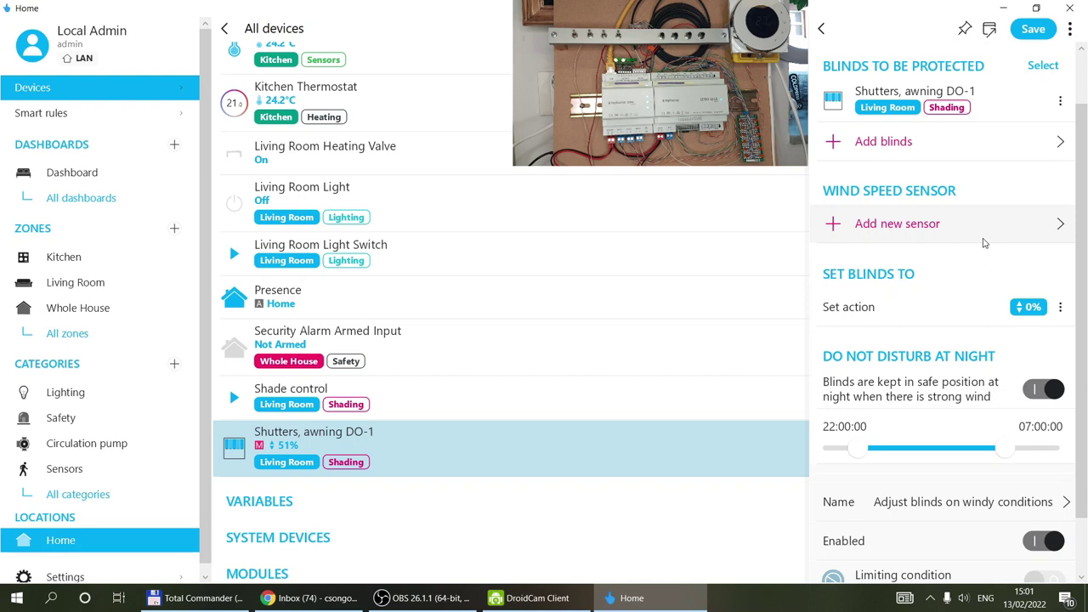
pyautogui.scroll(-2, 986, 227)
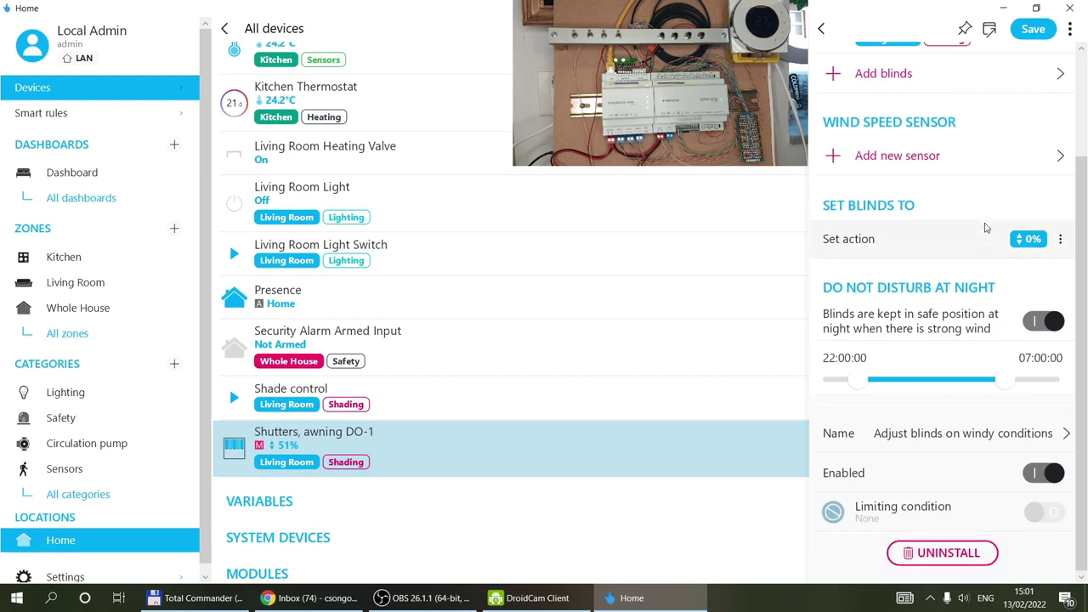
pyautogui.scroll(3, 986, 228)
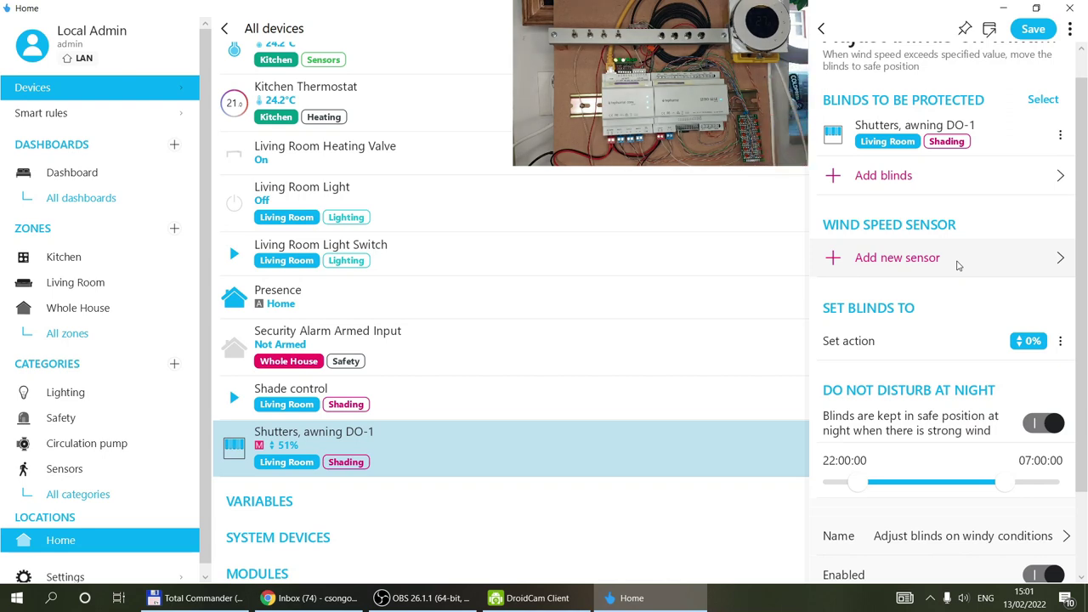
pyautogui.scroll(-2, 958, 266)
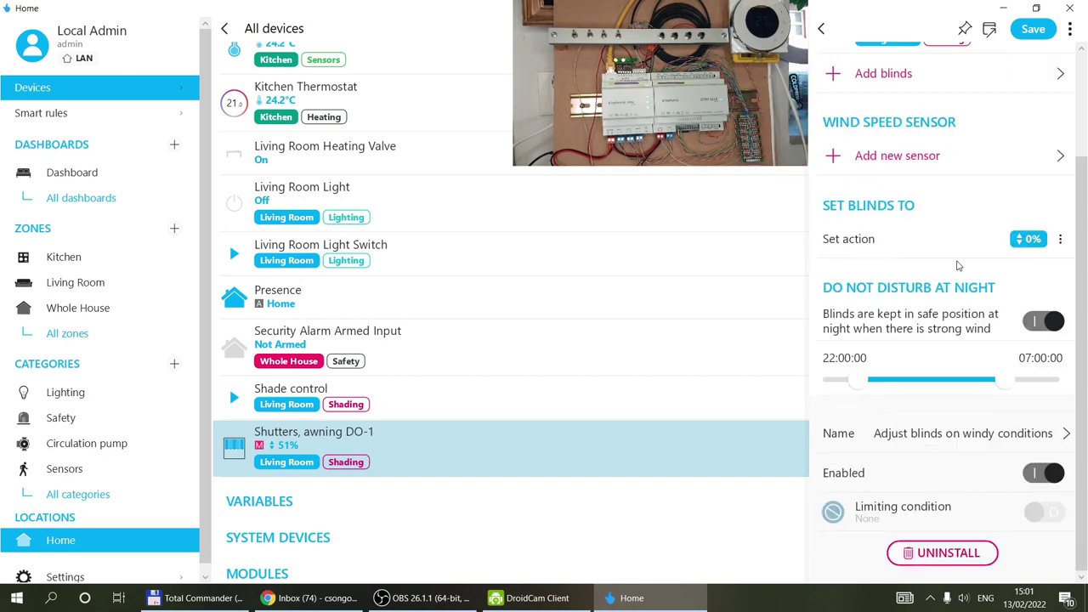
pyautogui.click(876, 246)
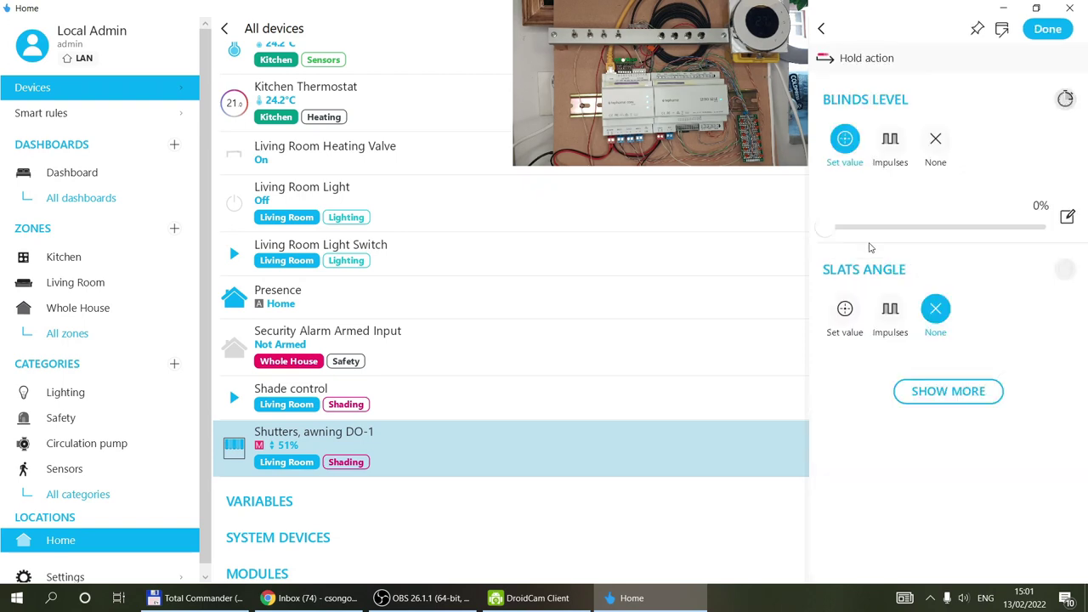
pyautogui.click(821, 28)
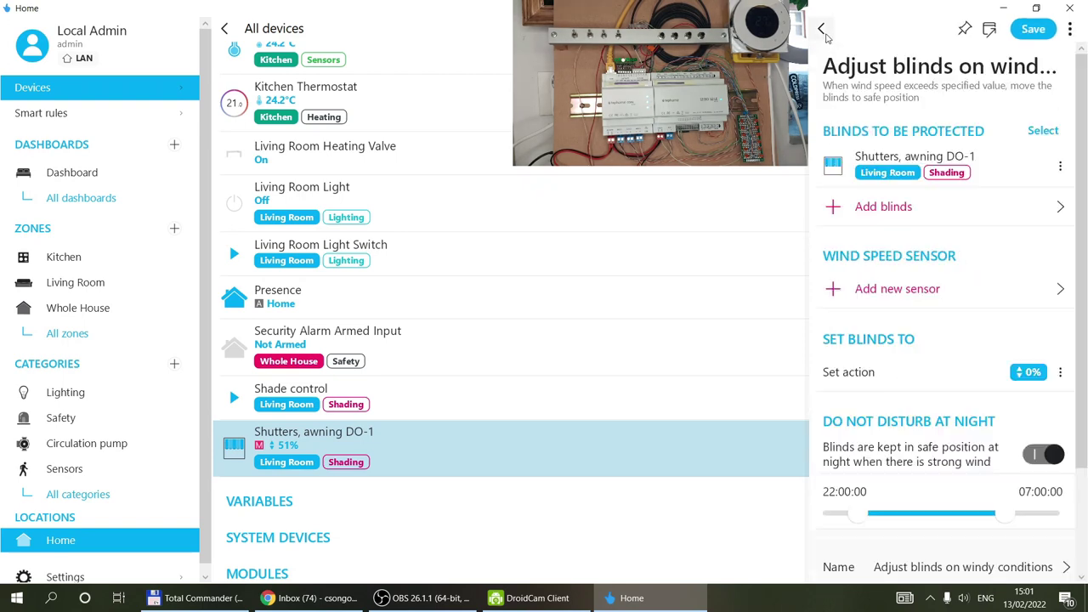
pyautogui.scroll(-3, 927, 347)
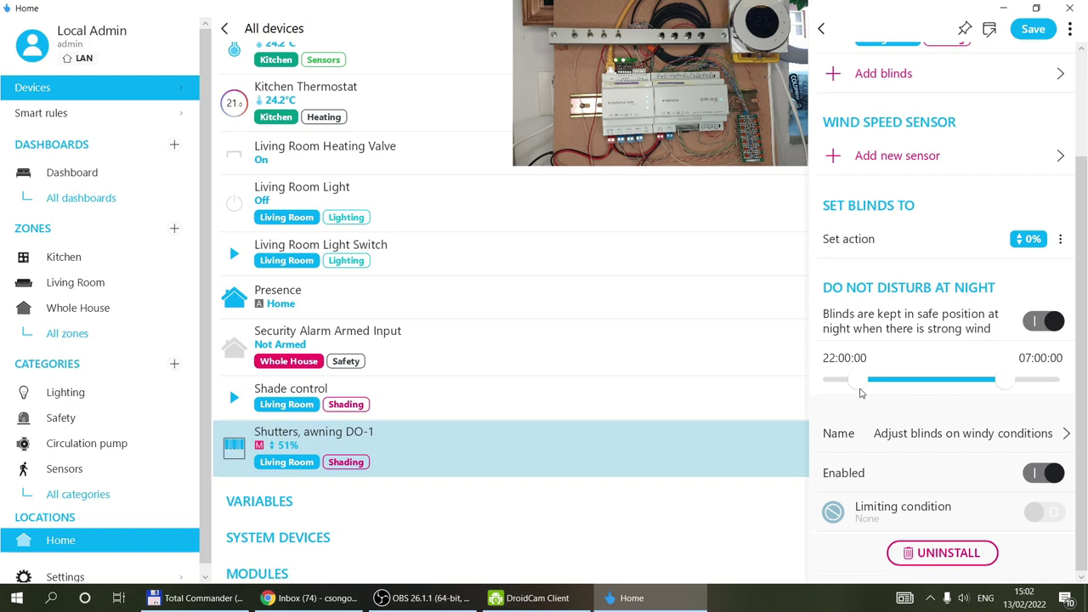
pyautogui.click(821, 28)
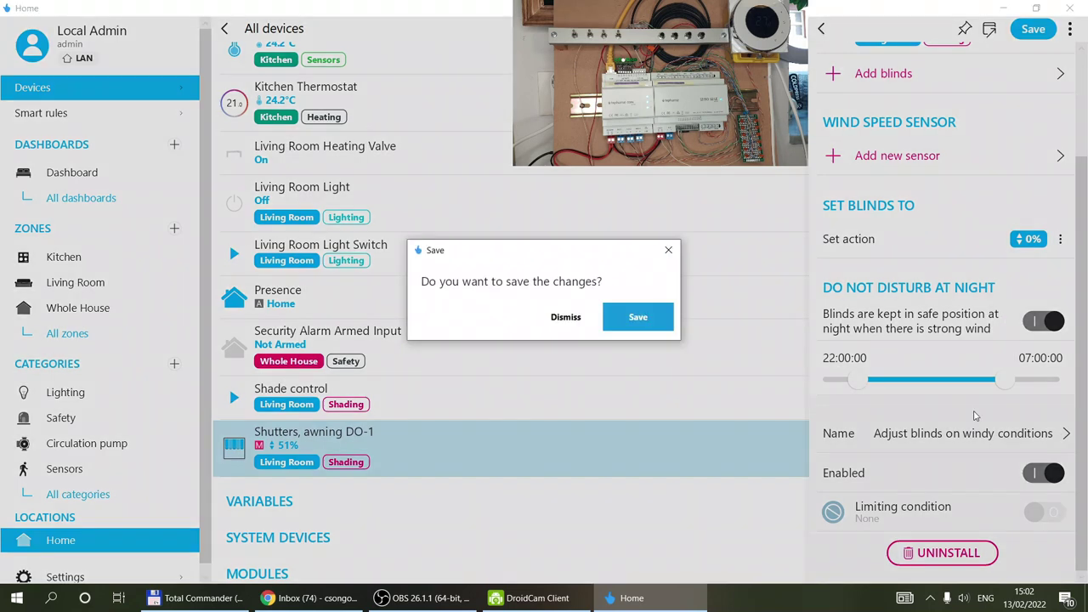
pyautogui.click(671, 317)
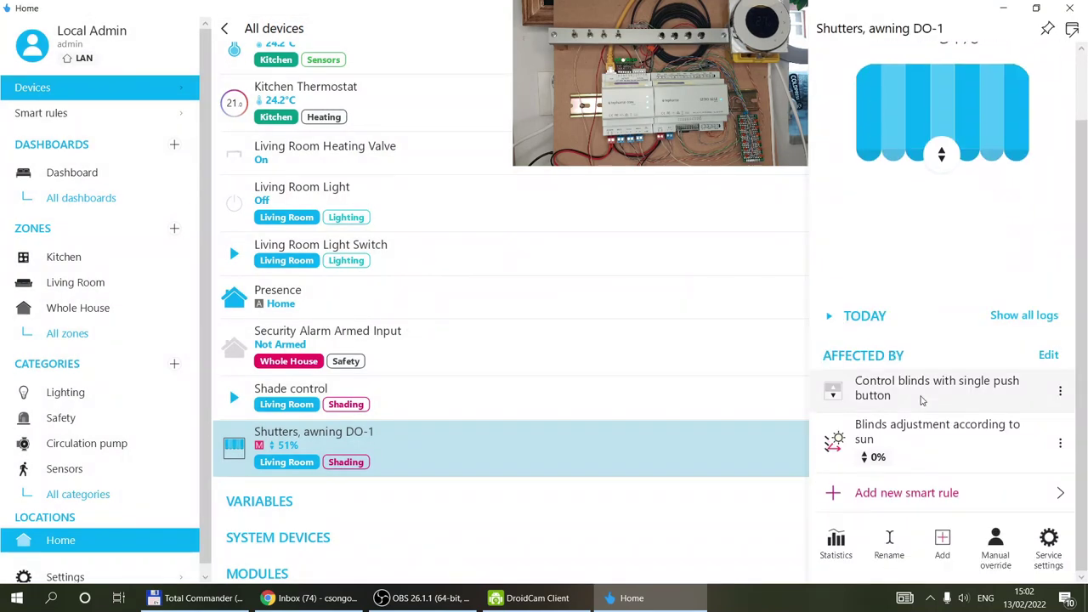
# Add a Daily schedule smart rule to the Shutters, awning DO-1 device and set its start time to 06:45
pyautogui.click(908, 492)
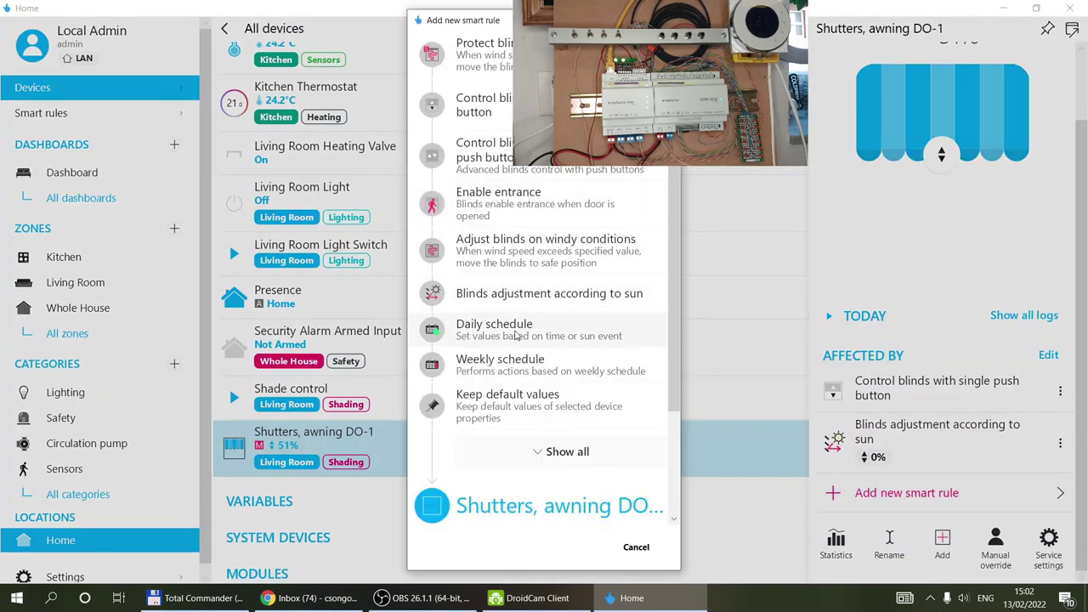
pyautogui.click(520, 325)
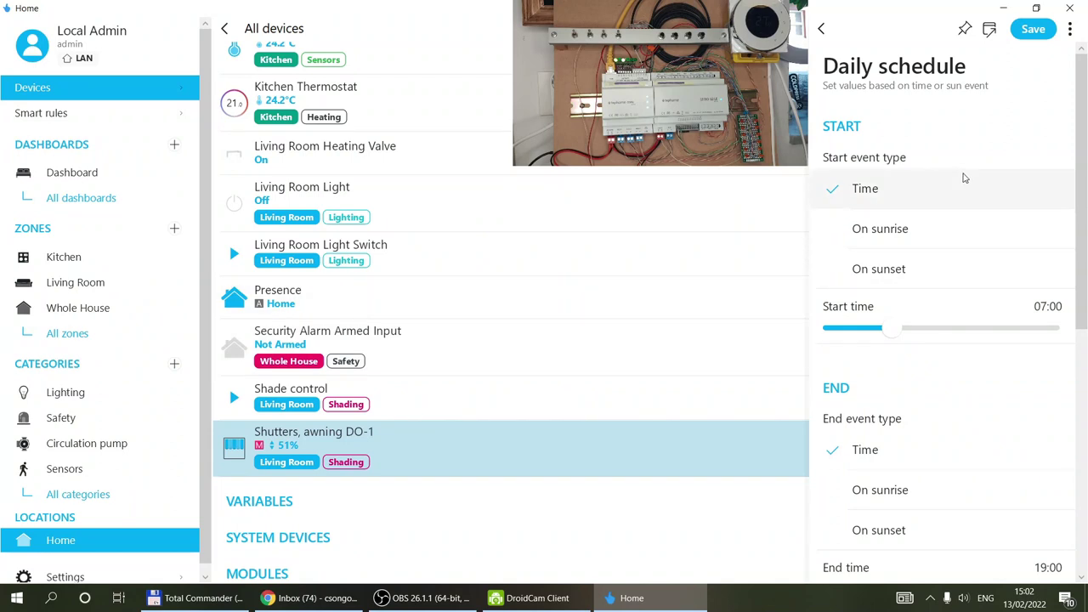
pyautogui.moveTo(891, 332)
pyautogui.mouseDown()
pyautogui.moveTo(875, 332)
pyautogui.moveTo(889, 331)
pyautogui.mouseUp()
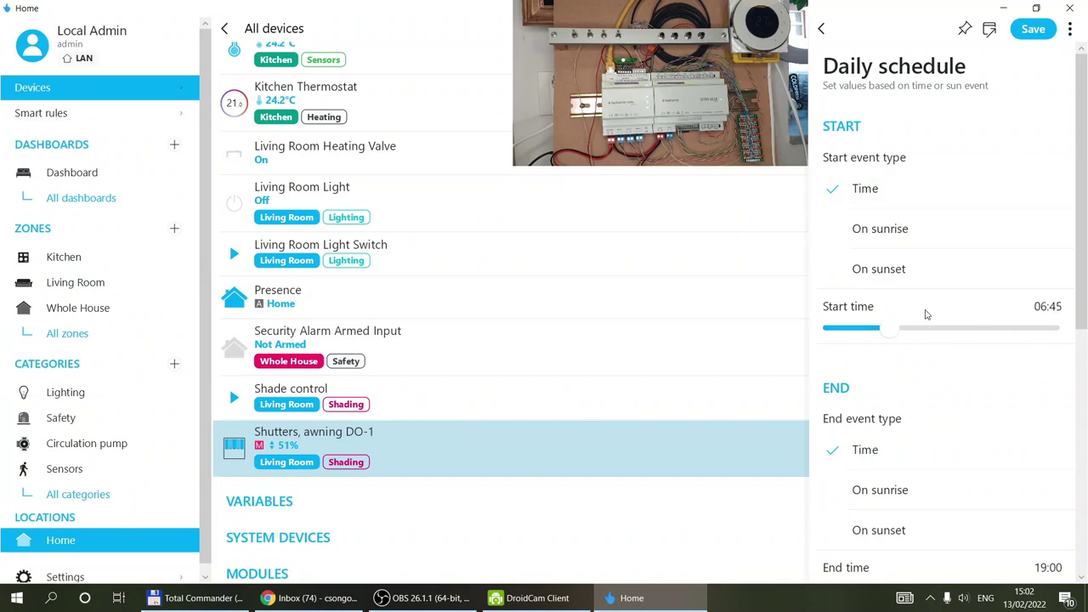
# Set the schedule's off period action for the awning to a blinds level of 0%, then leave the rule without saving
pyautogui.scroll(-3, 926, 315)
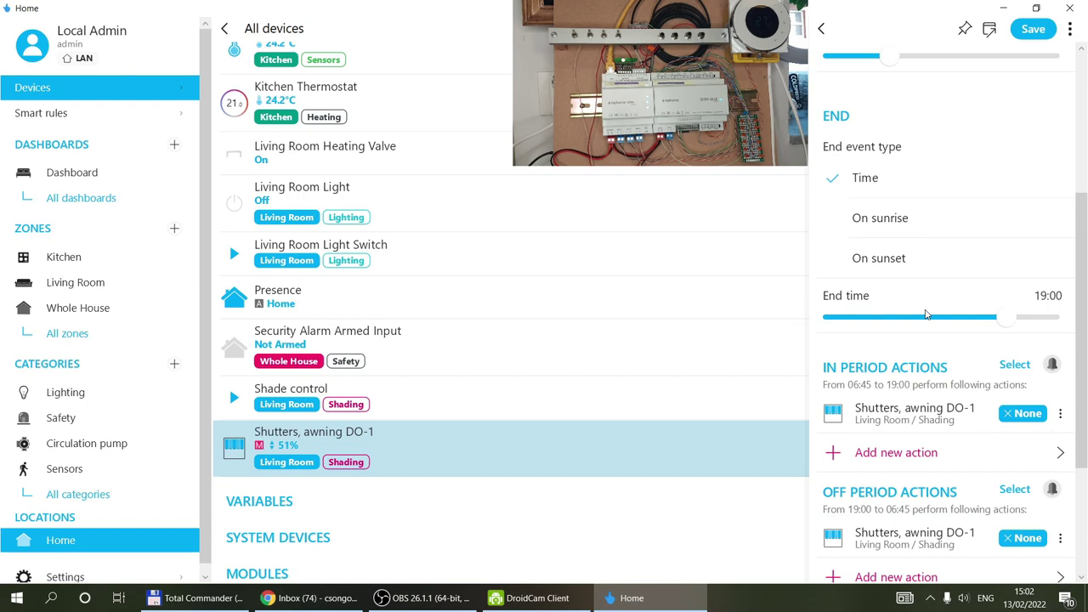
pyautogui.scroll(-2, 926, 315)
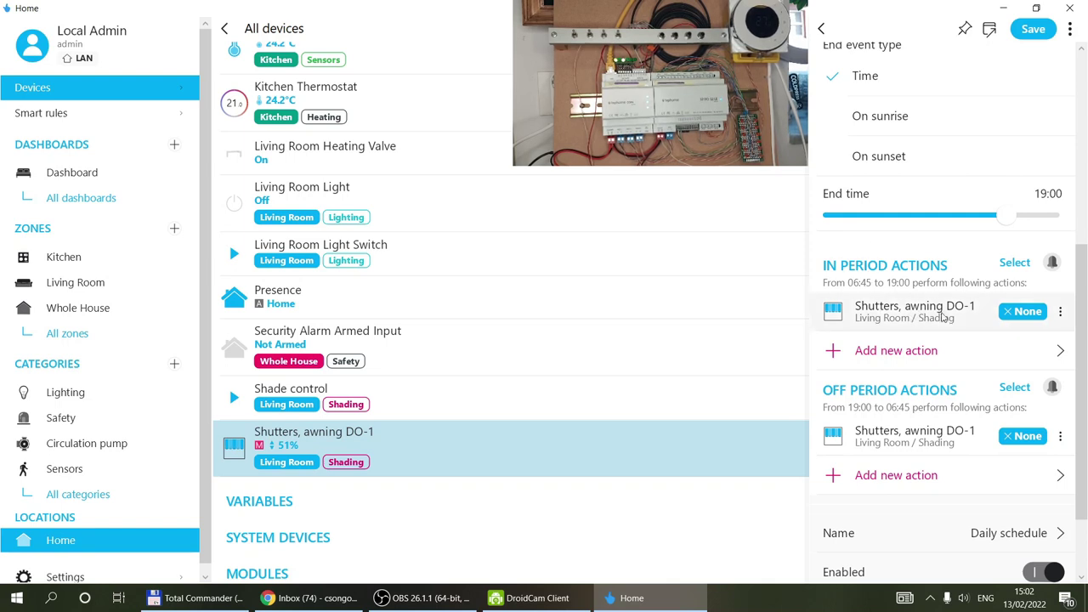
pyautogui.click(901, 444)
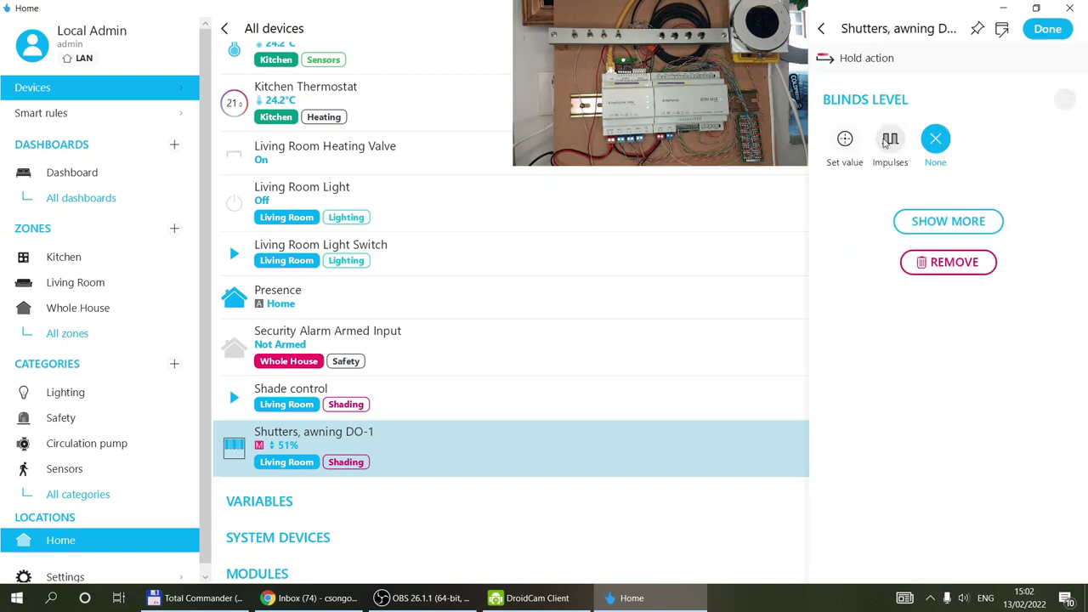
pyautogui.click(845, 138)
pyautogui.moveTo(1037, 229); pyautogui.dragTo(725, 236)
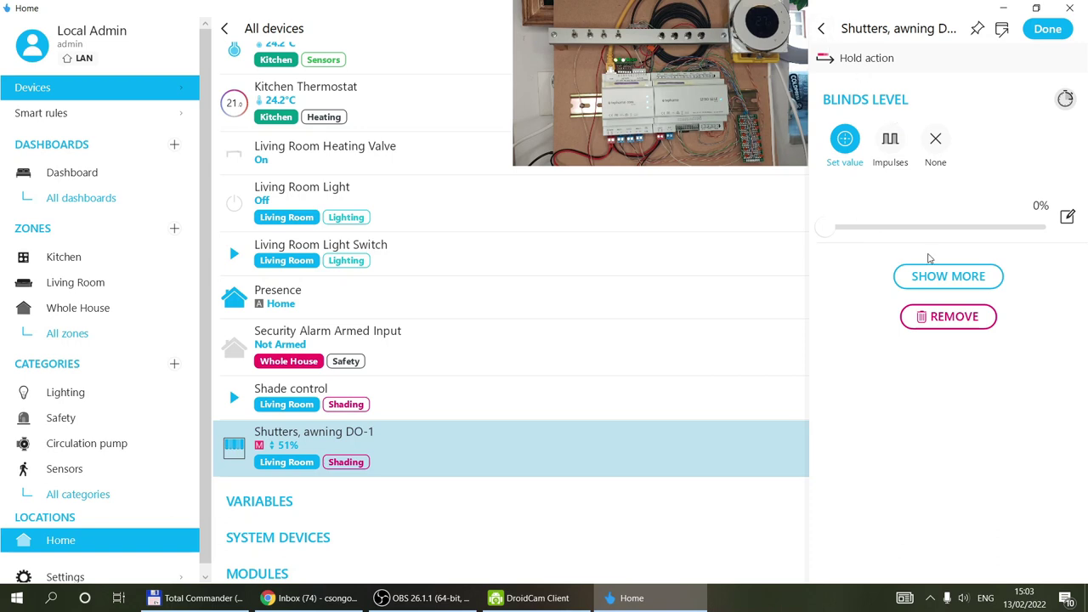
pyautogui.click(821, 29)
pyautogui.click(821, 29)
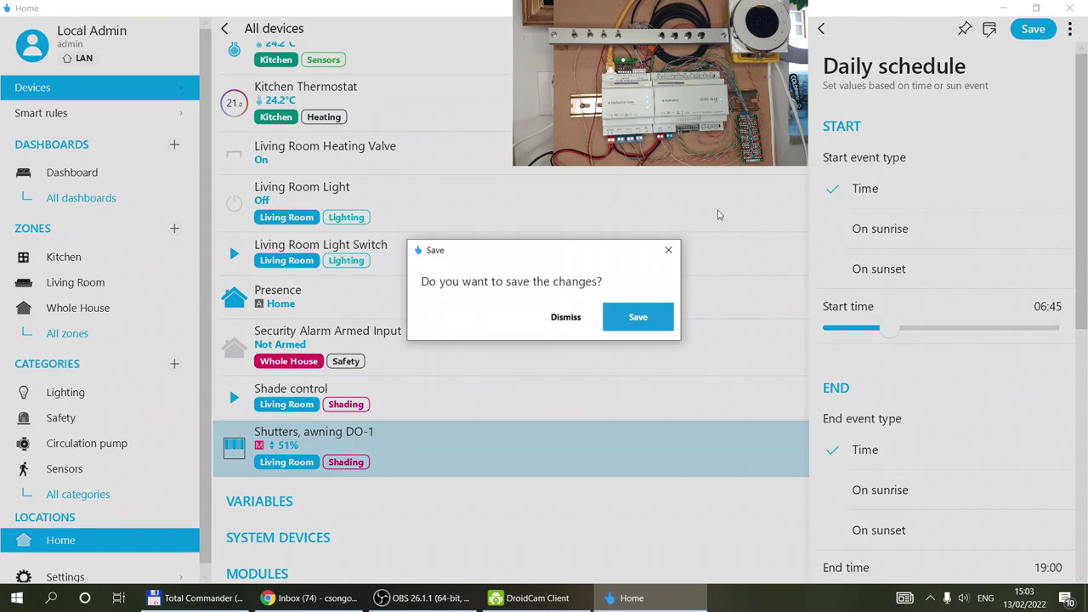
pyautogui.click(565, 317)
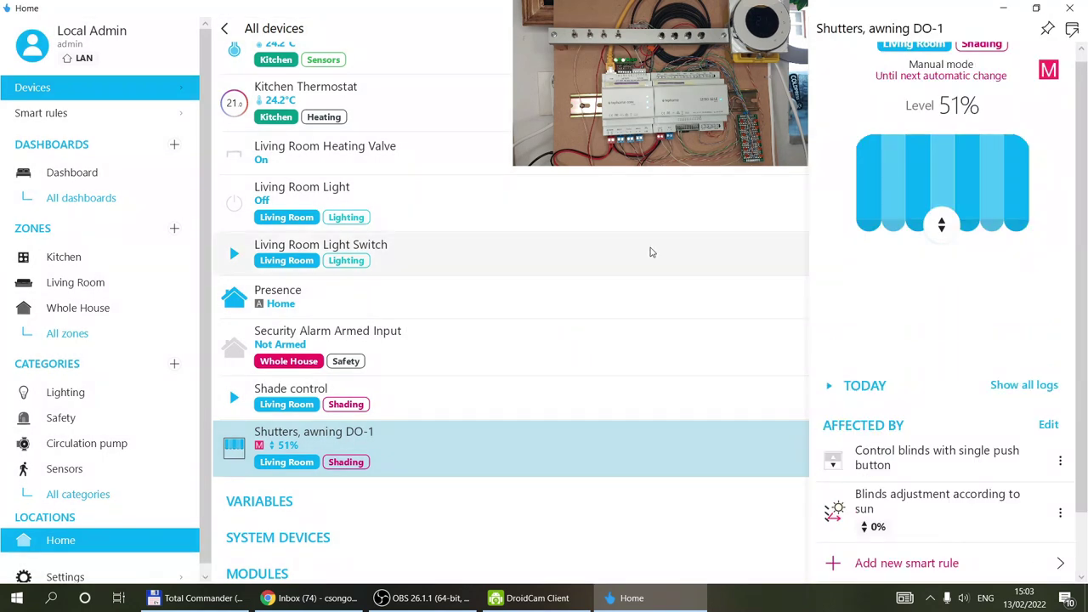